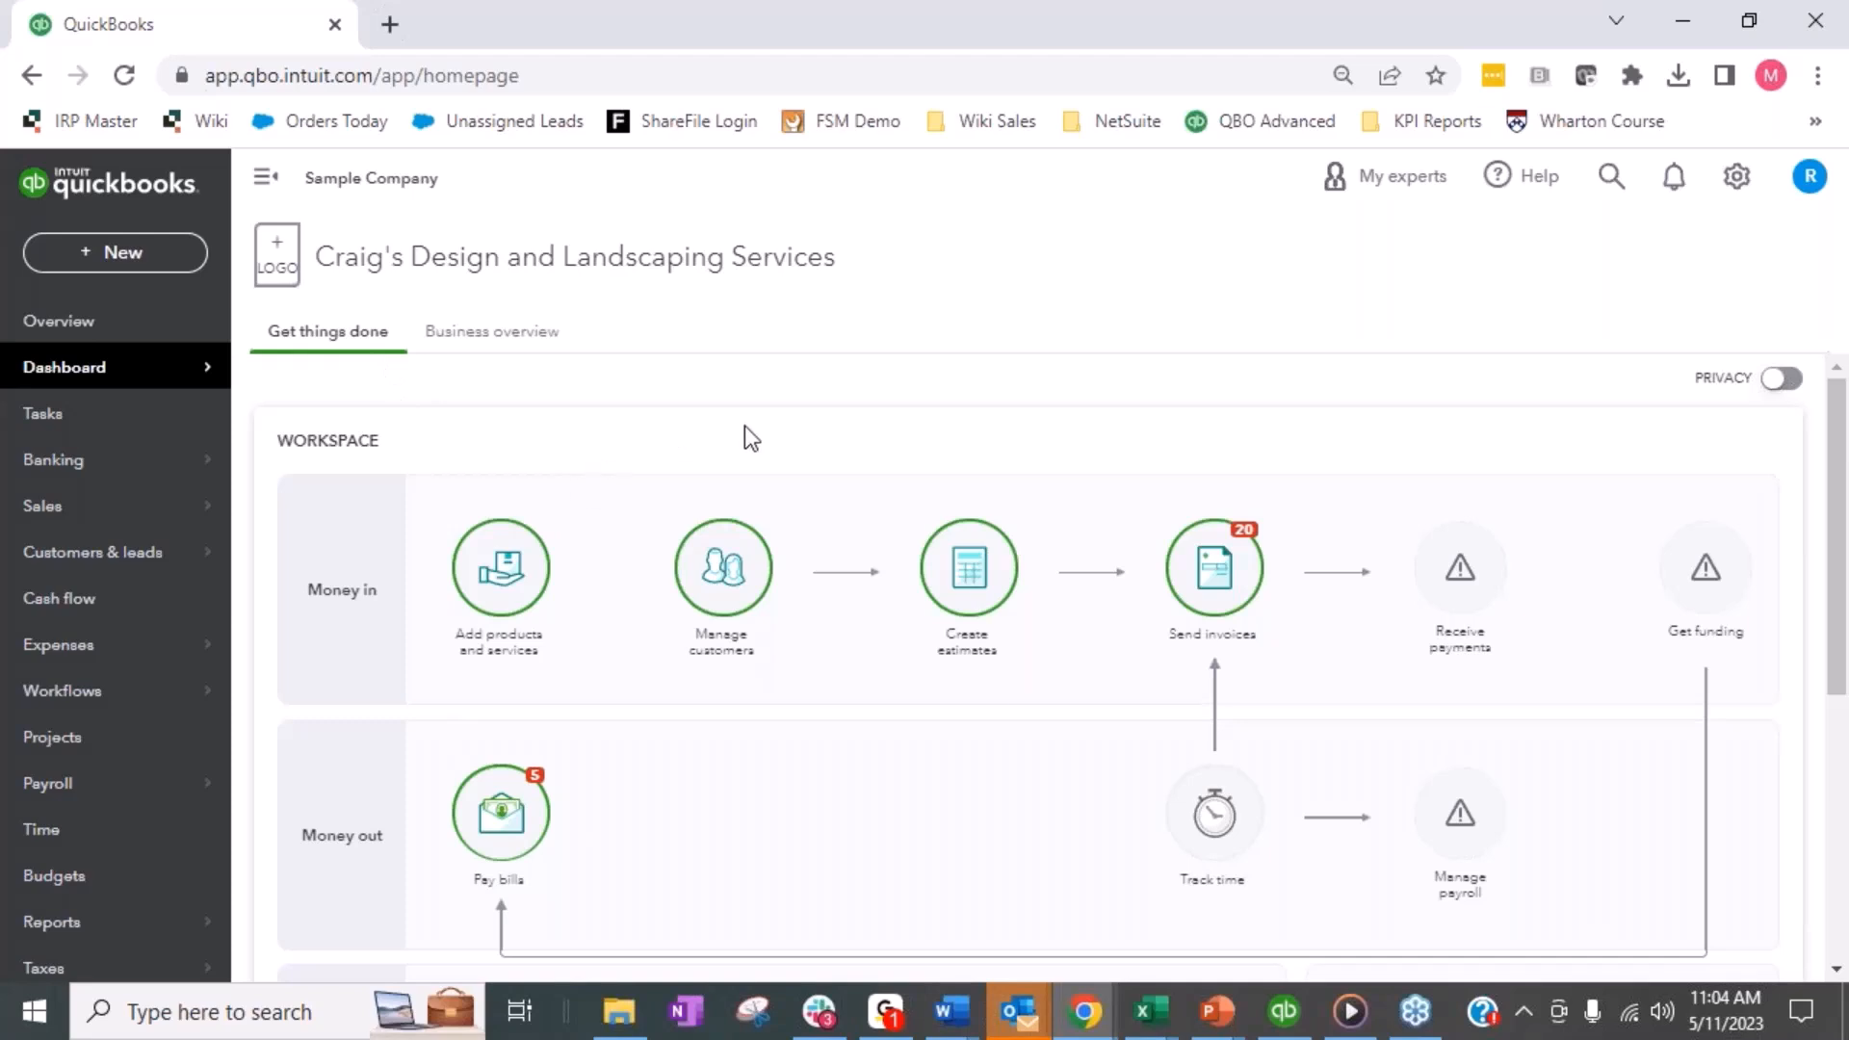
- Open the company's chart of accounts
{"action": "key", "text": "ctrl+plus"}
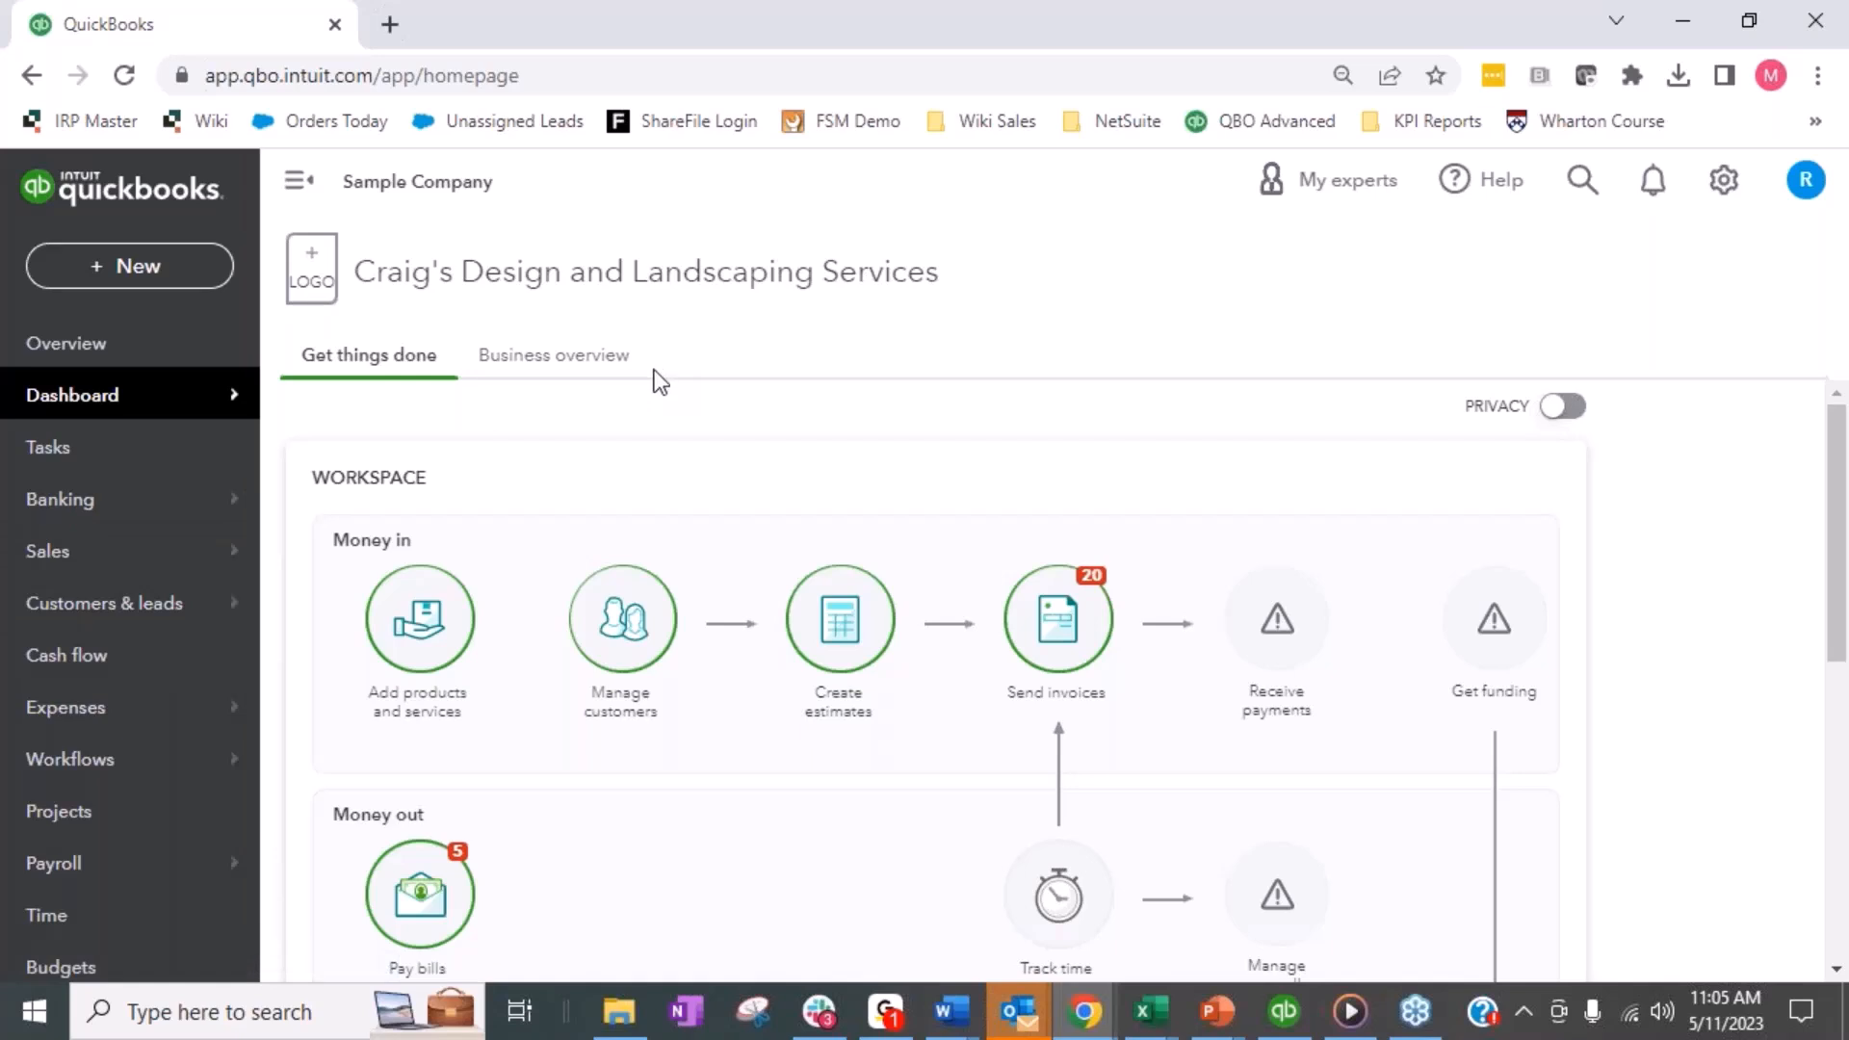
{"action": "left_click", "coordinate": [1715, 197]}
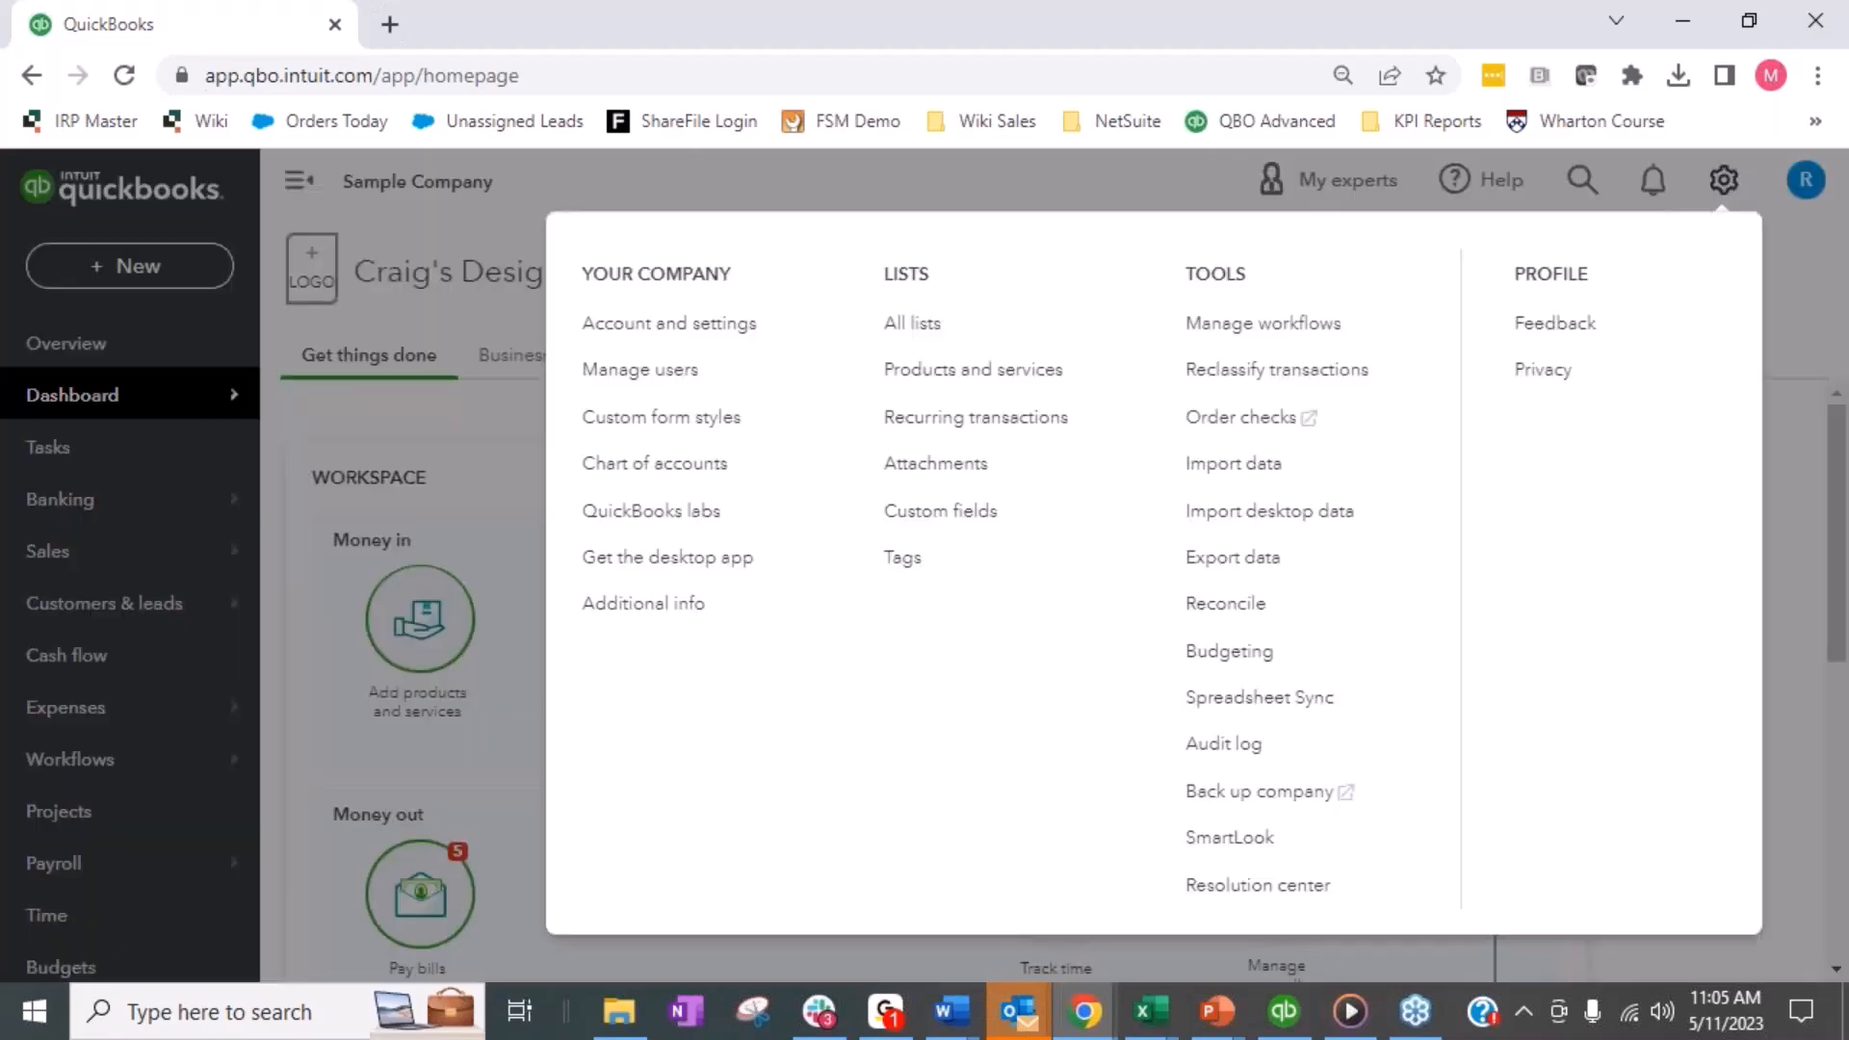
{"action": "left_click", "coordinate": [631, 478]}
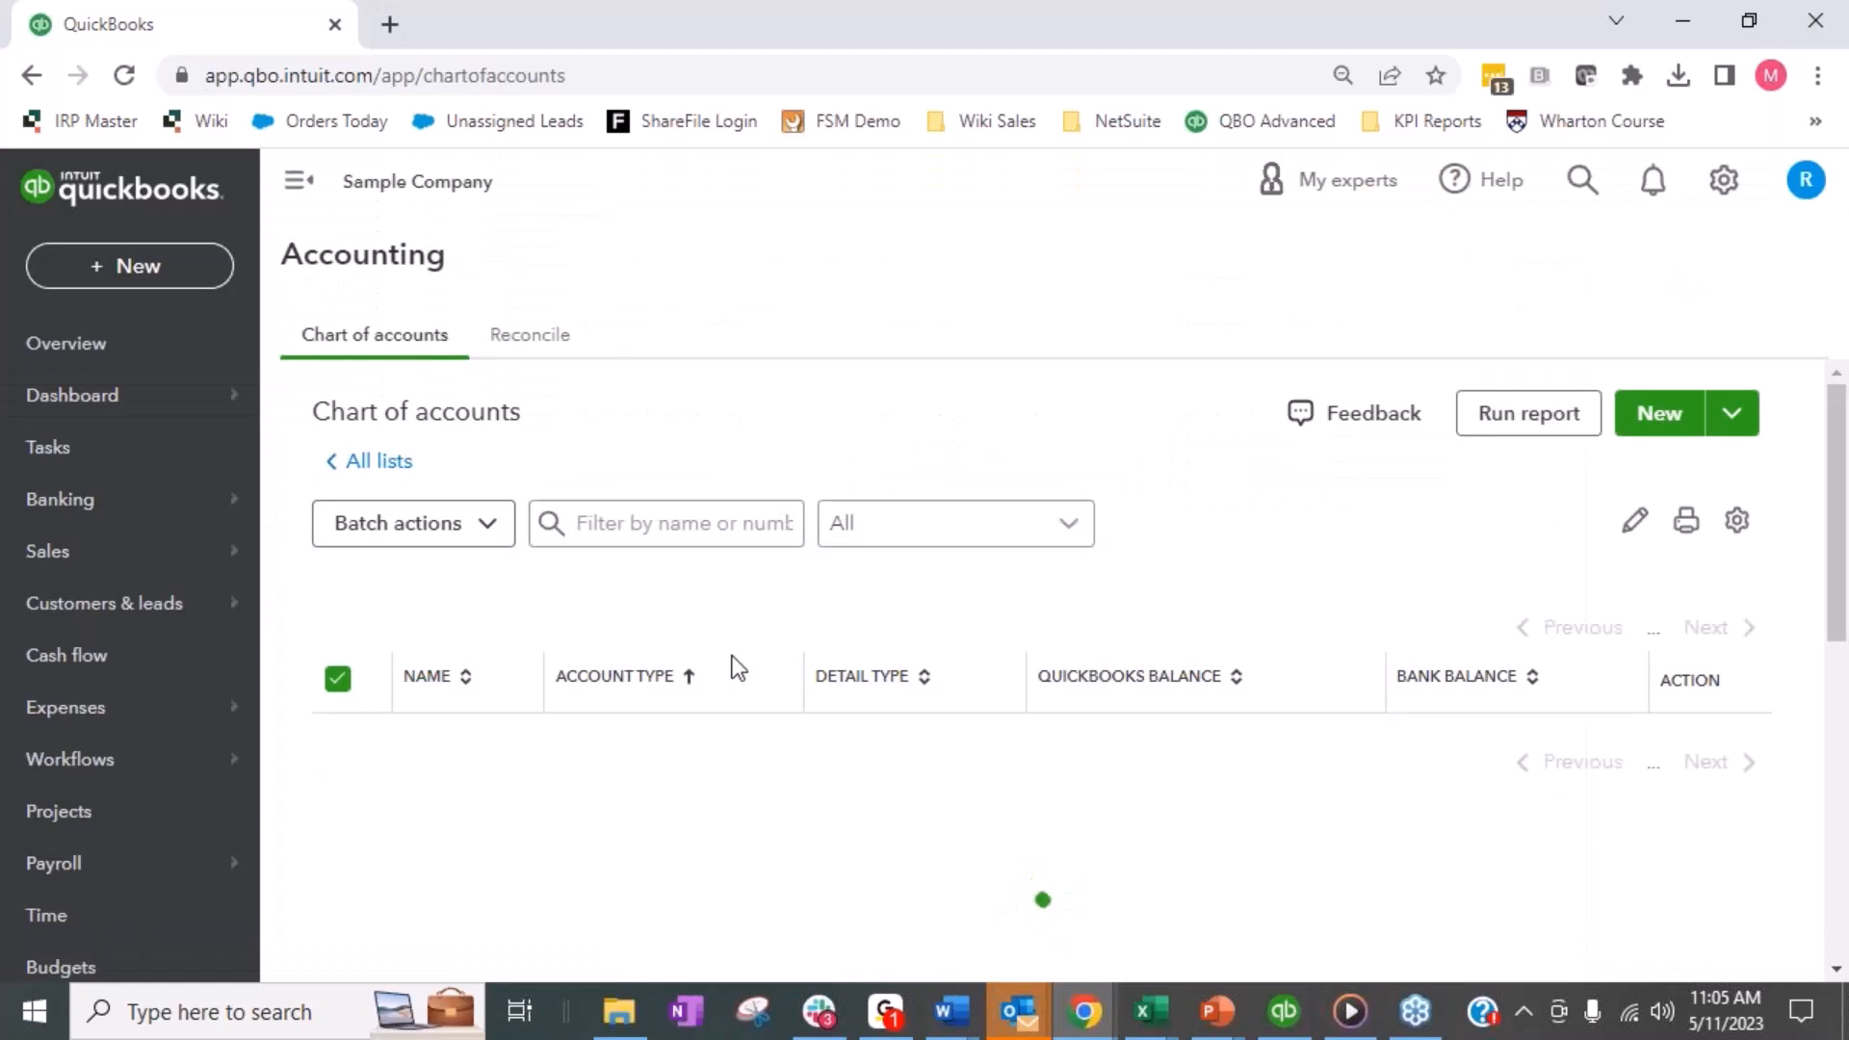
- Start a new asset account saved under Other Current Assets, with Other Current Assets as its tax form section
{"action": "left_click", "coordinate": [1688, 419]}
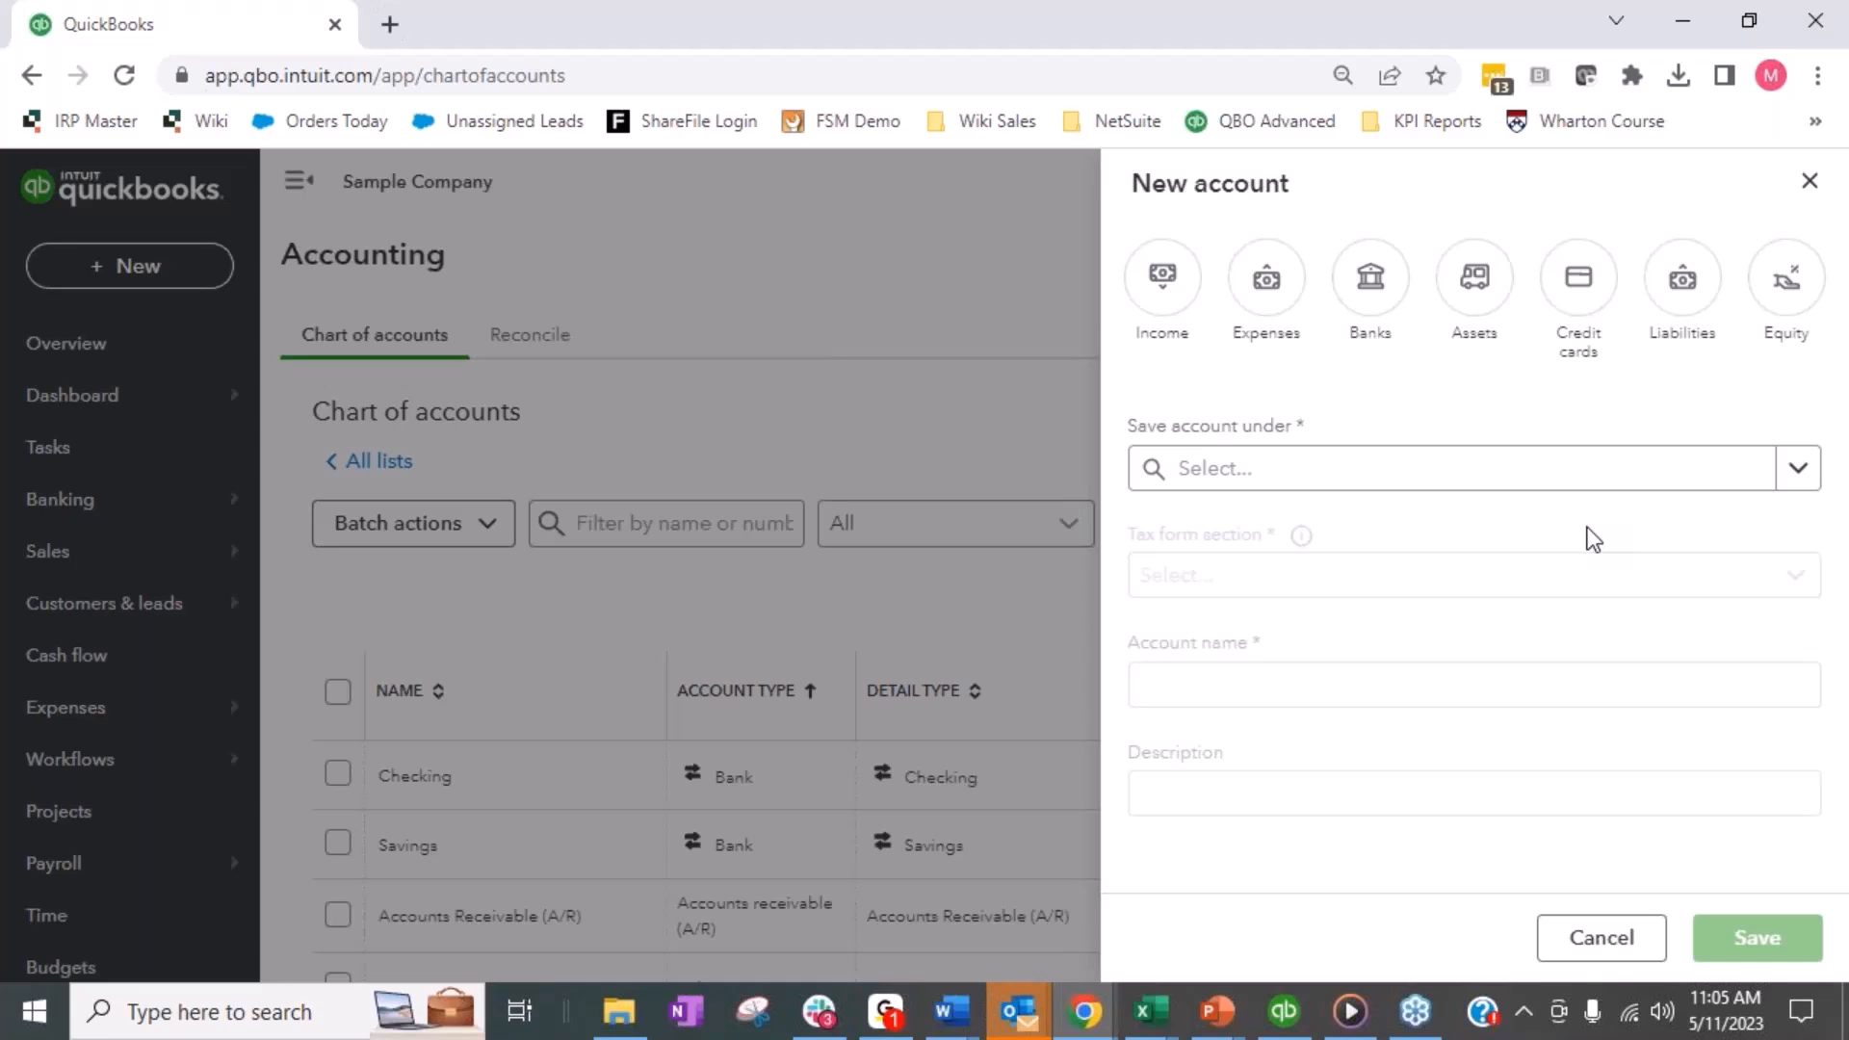
{"action": "left_click", "coordinate": [1483, 307]}
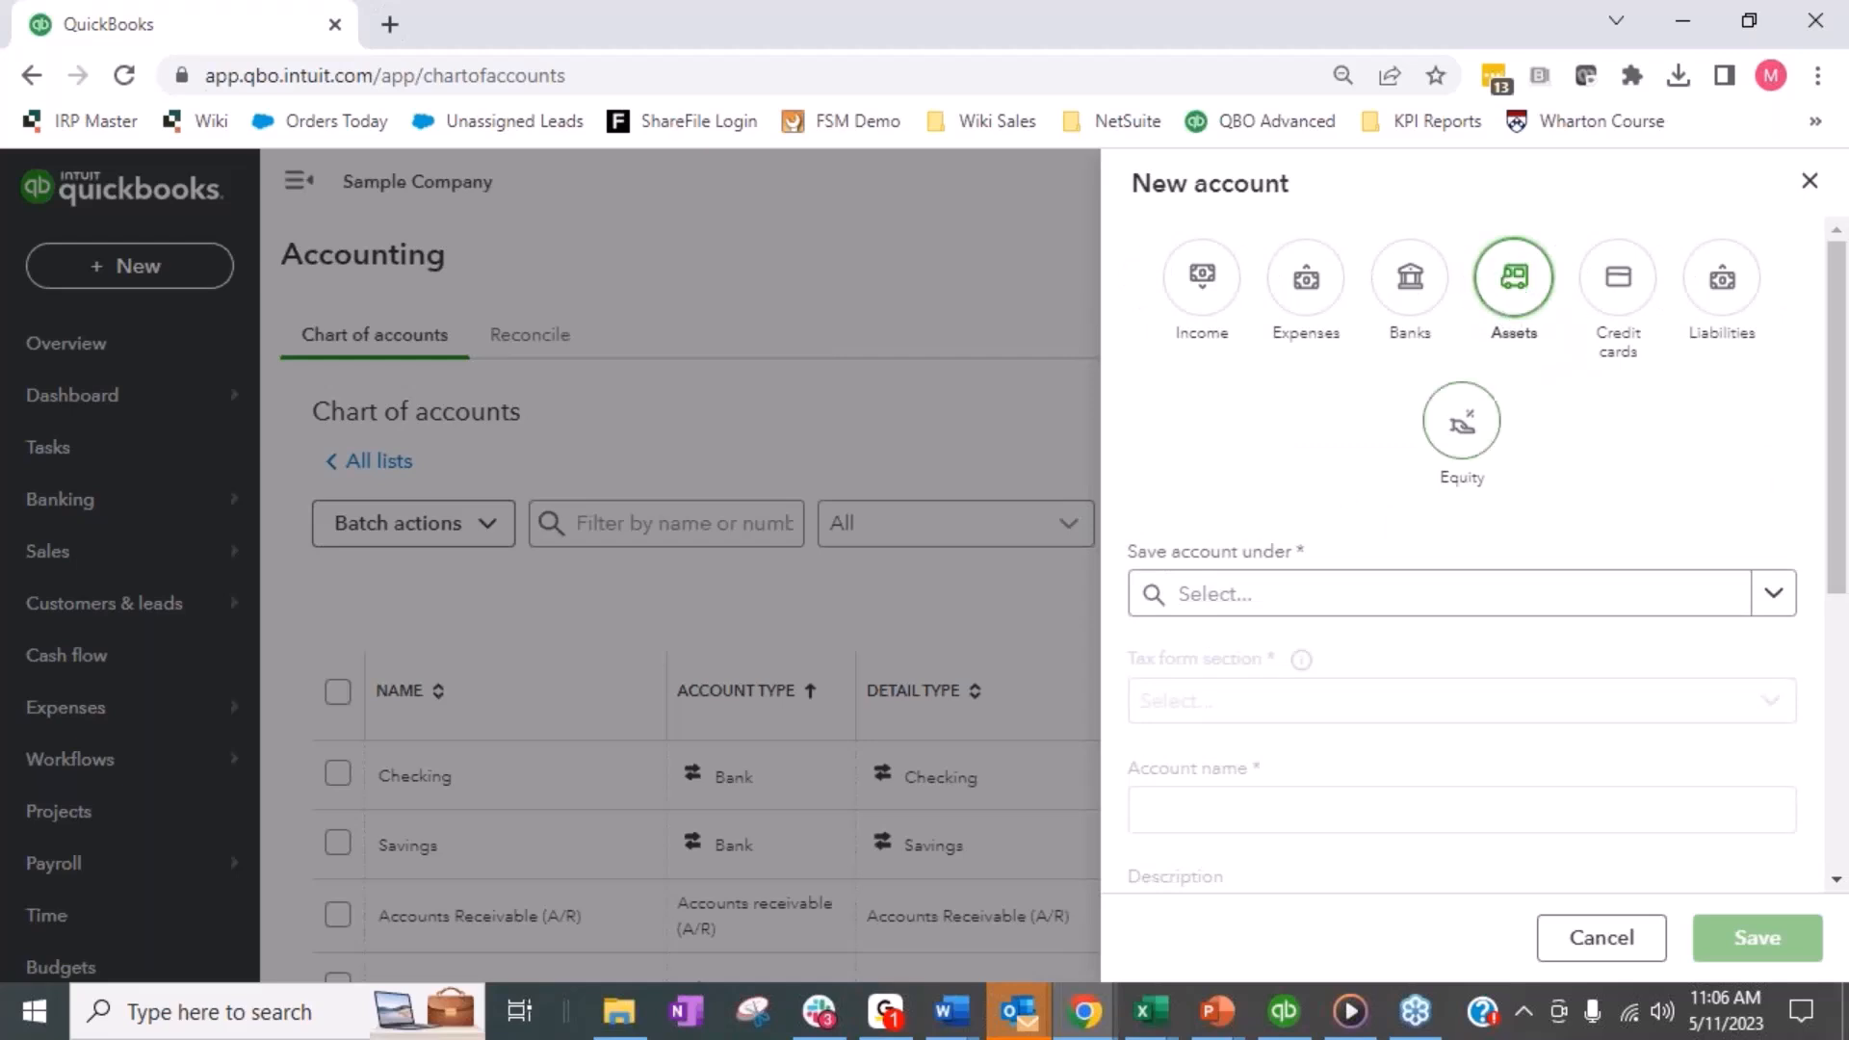
{"action": "left_click", "coordinate": [1263, 608]}
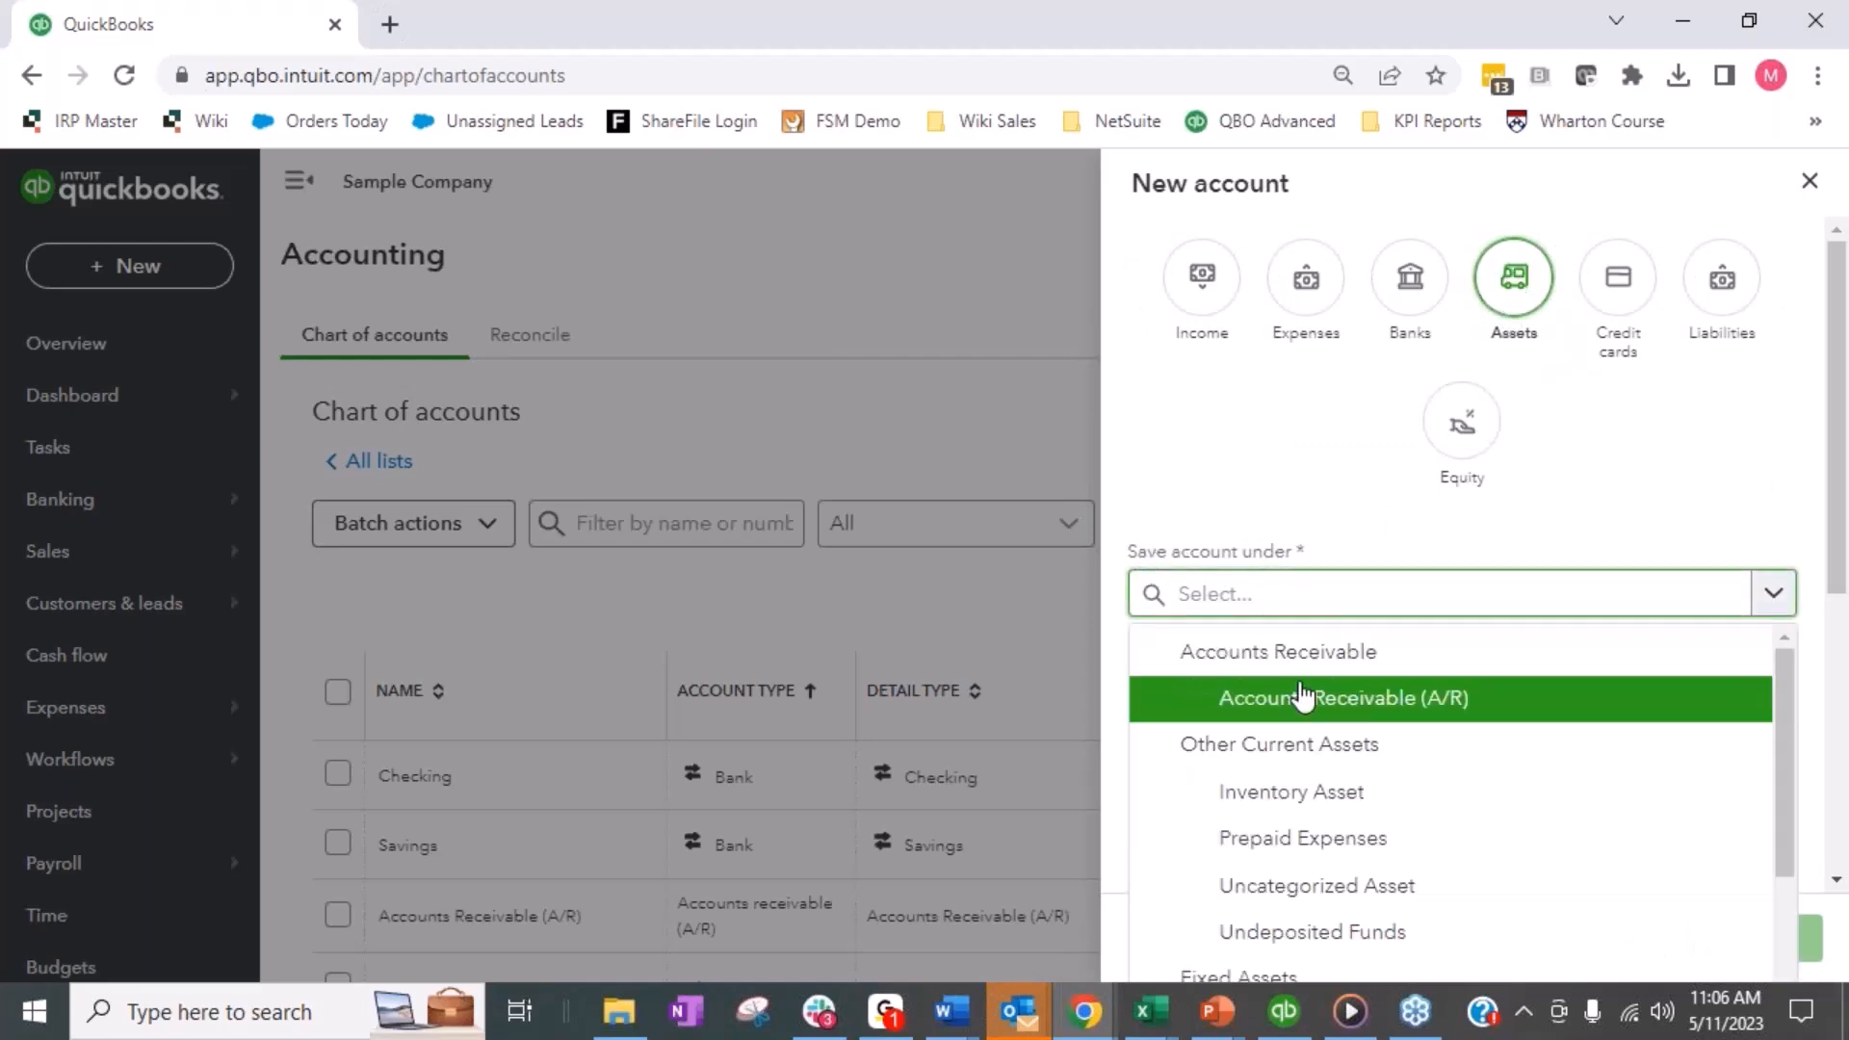
{"action": "left_click", "coordinate": [1343, 764]}
{"action": "scroll", "coordinate": [1235, 408], "scroll_direction": "down", "scroll_amount": 2}
{"action": "left_click", "coordinate": [1262, 562]}
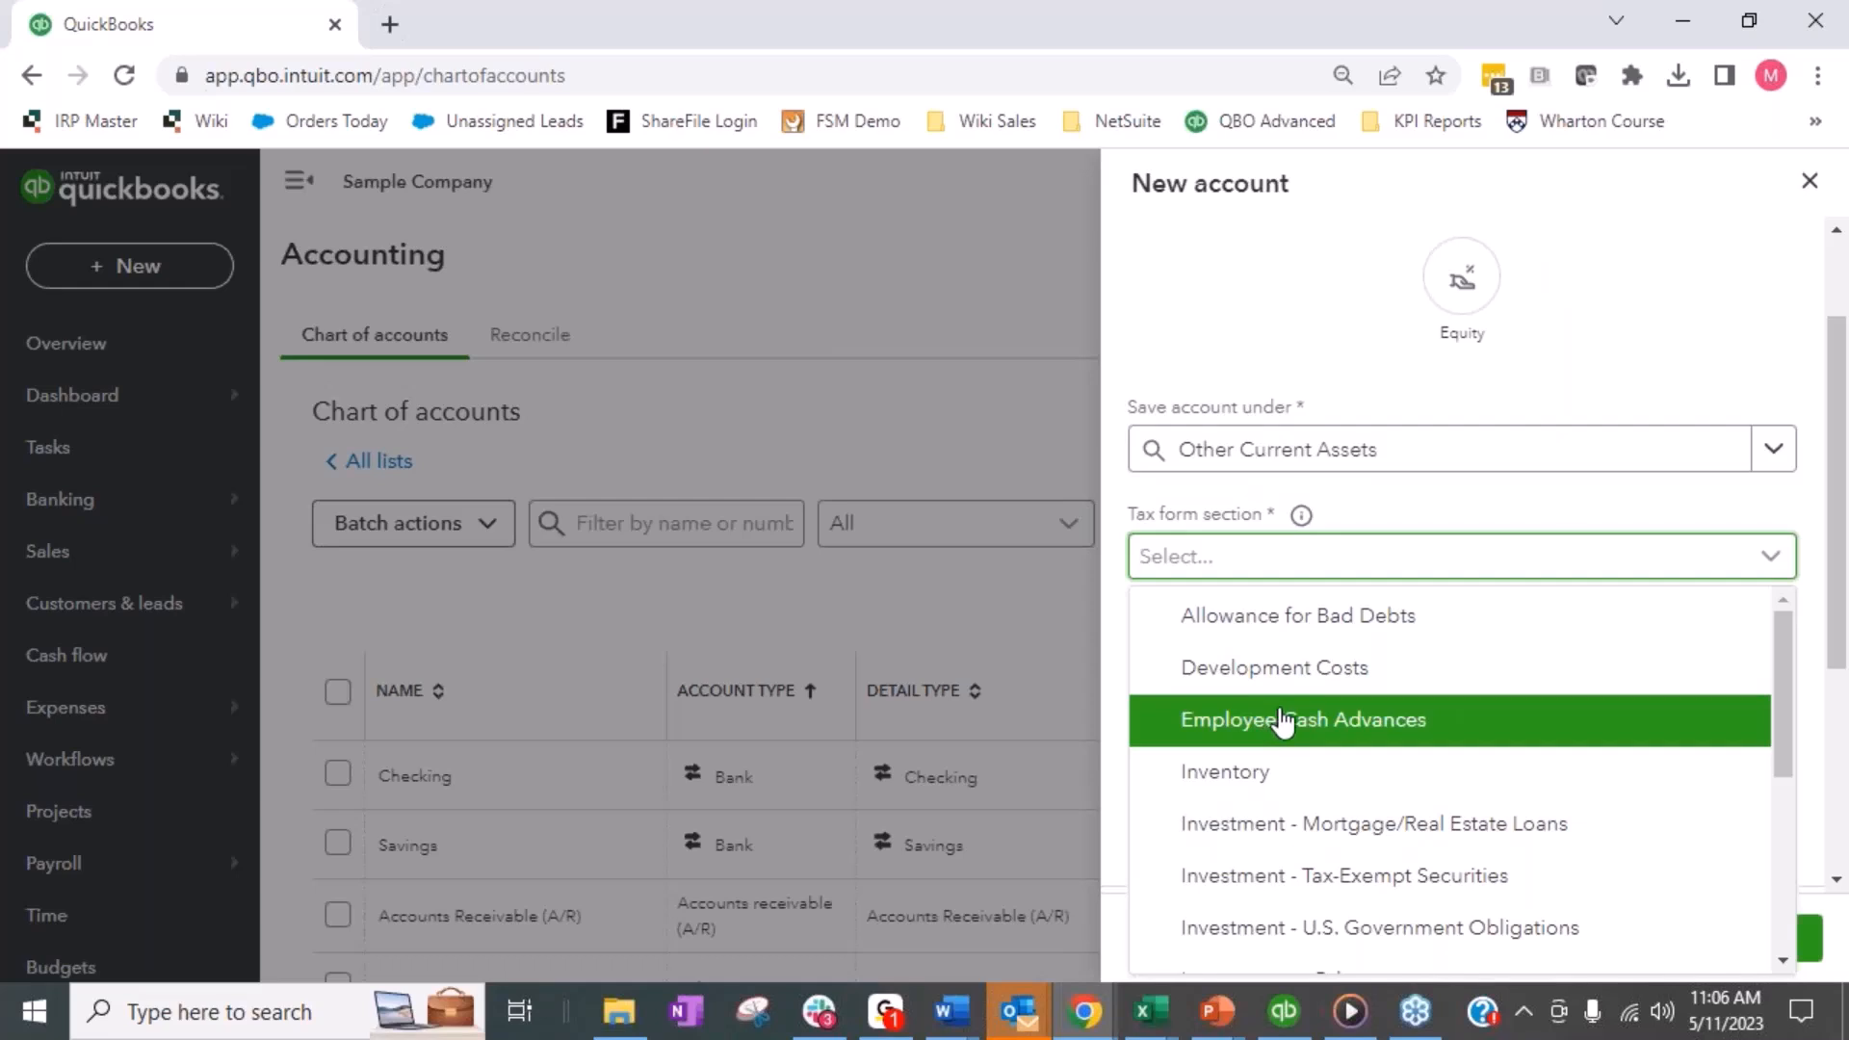
{"action": "scroll", "coordinate": [1280, 717], "scroll_direction": "down", "scroll_amount": 3}
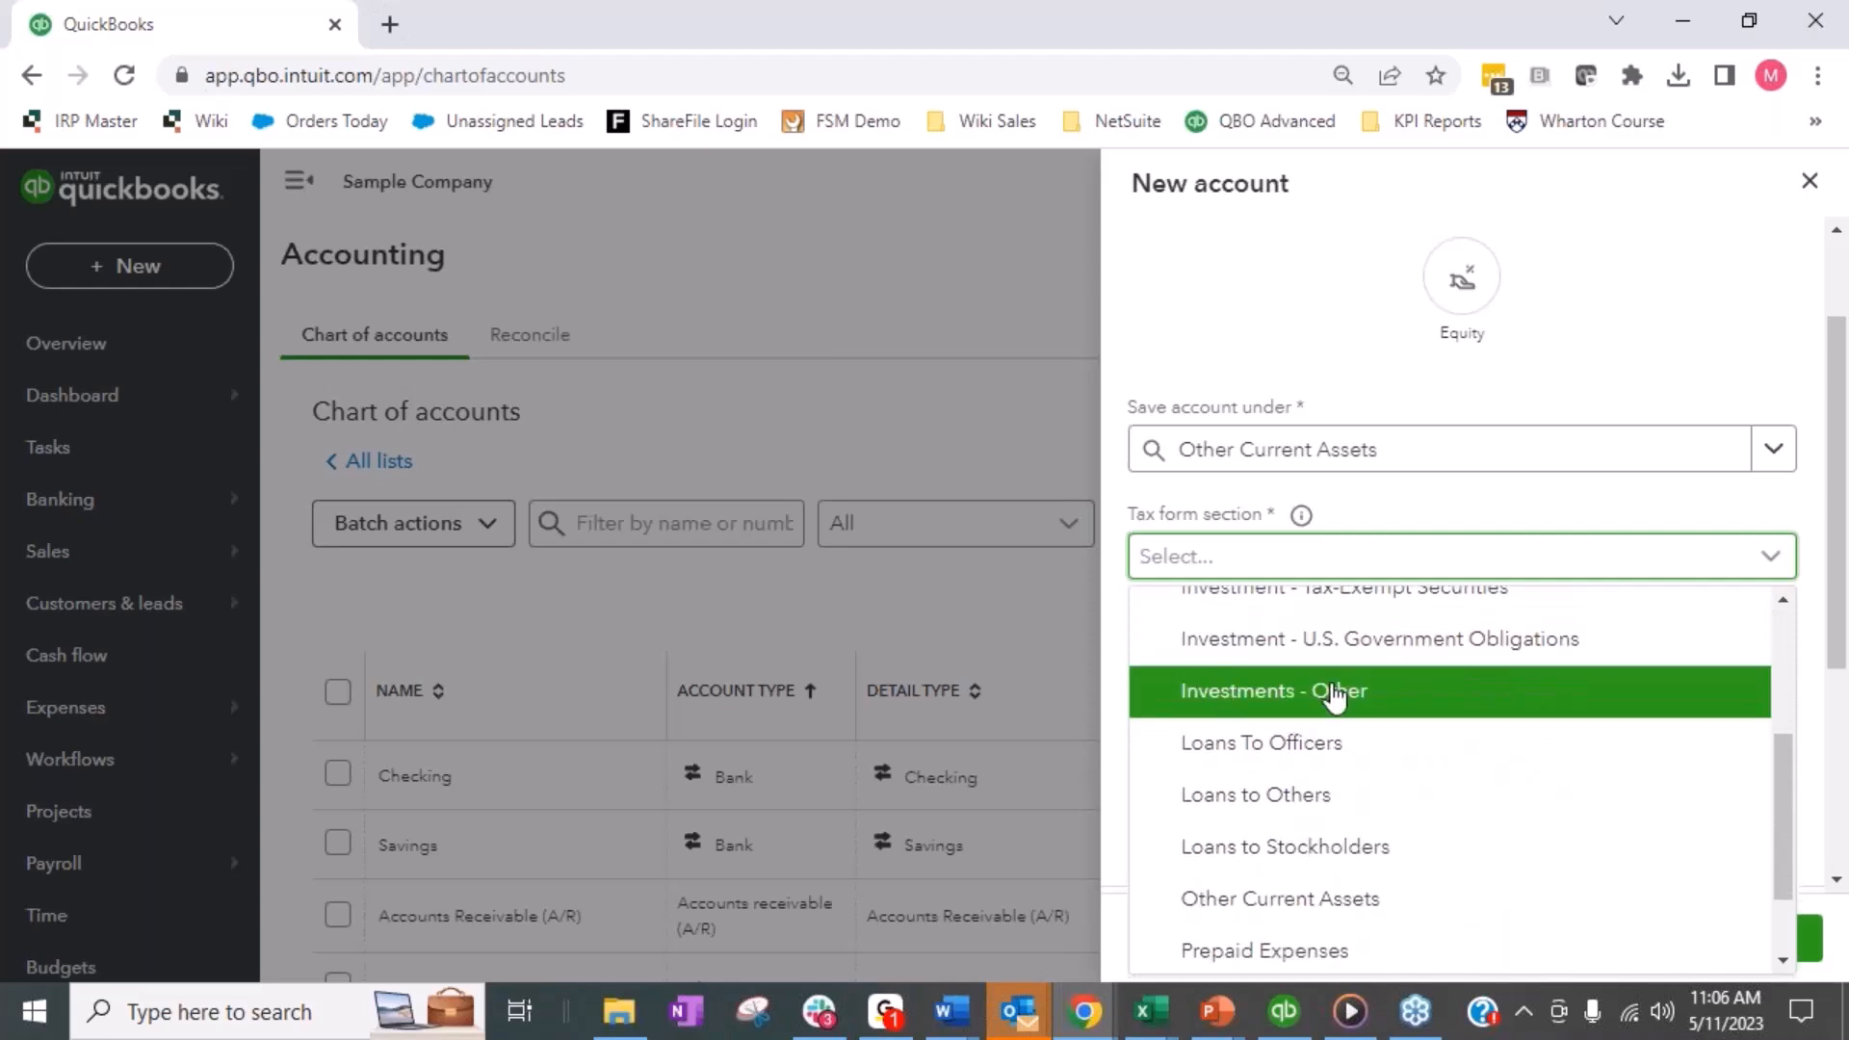
{"action": "scroll", "coordinate": [1412, 718], "scroll_direction": "down", "scroll_amount": 1}
{"action": "scroll", "coordinate": [1412, 717], "scroll_direction": "down", "scroll_amount": 1}
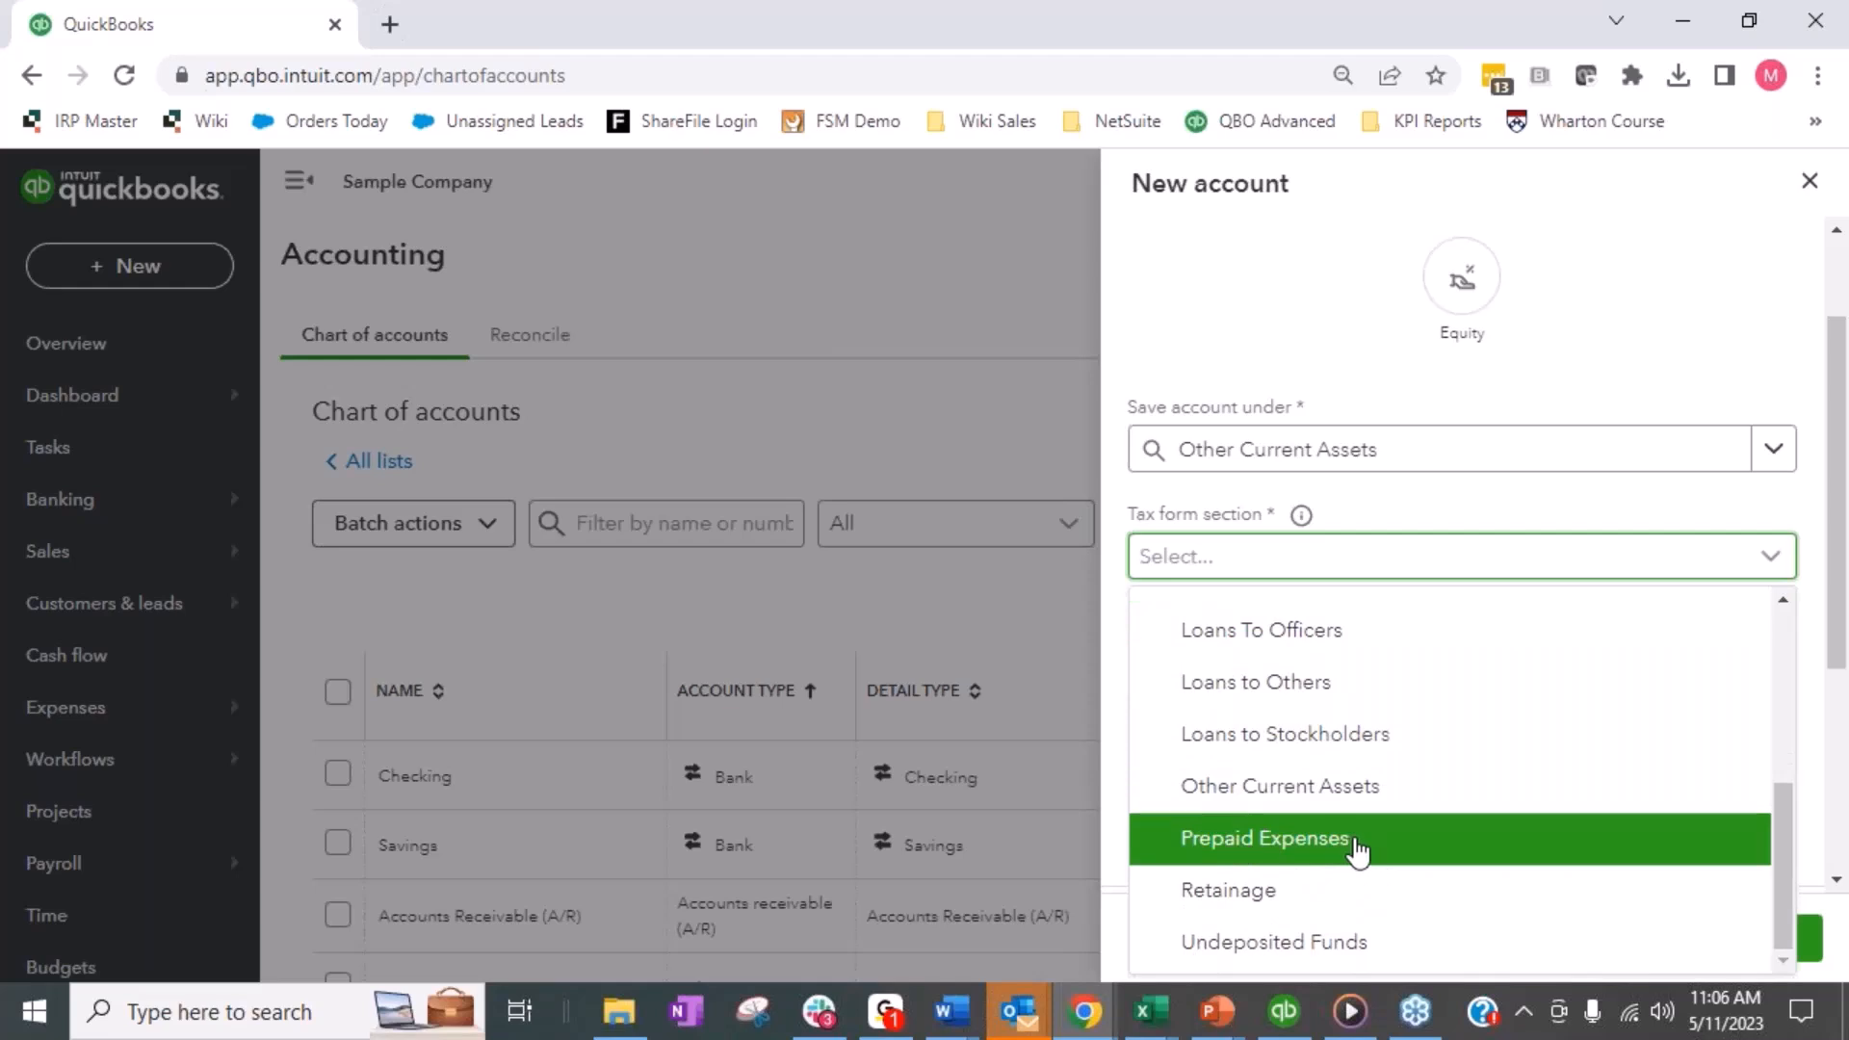
{"action": "left_click", "coordinate": [1305, 809]}
{"action": "scroll", "coordinate": [1256, 337], "scroll_direction": "down", "scroll_amount": 1}
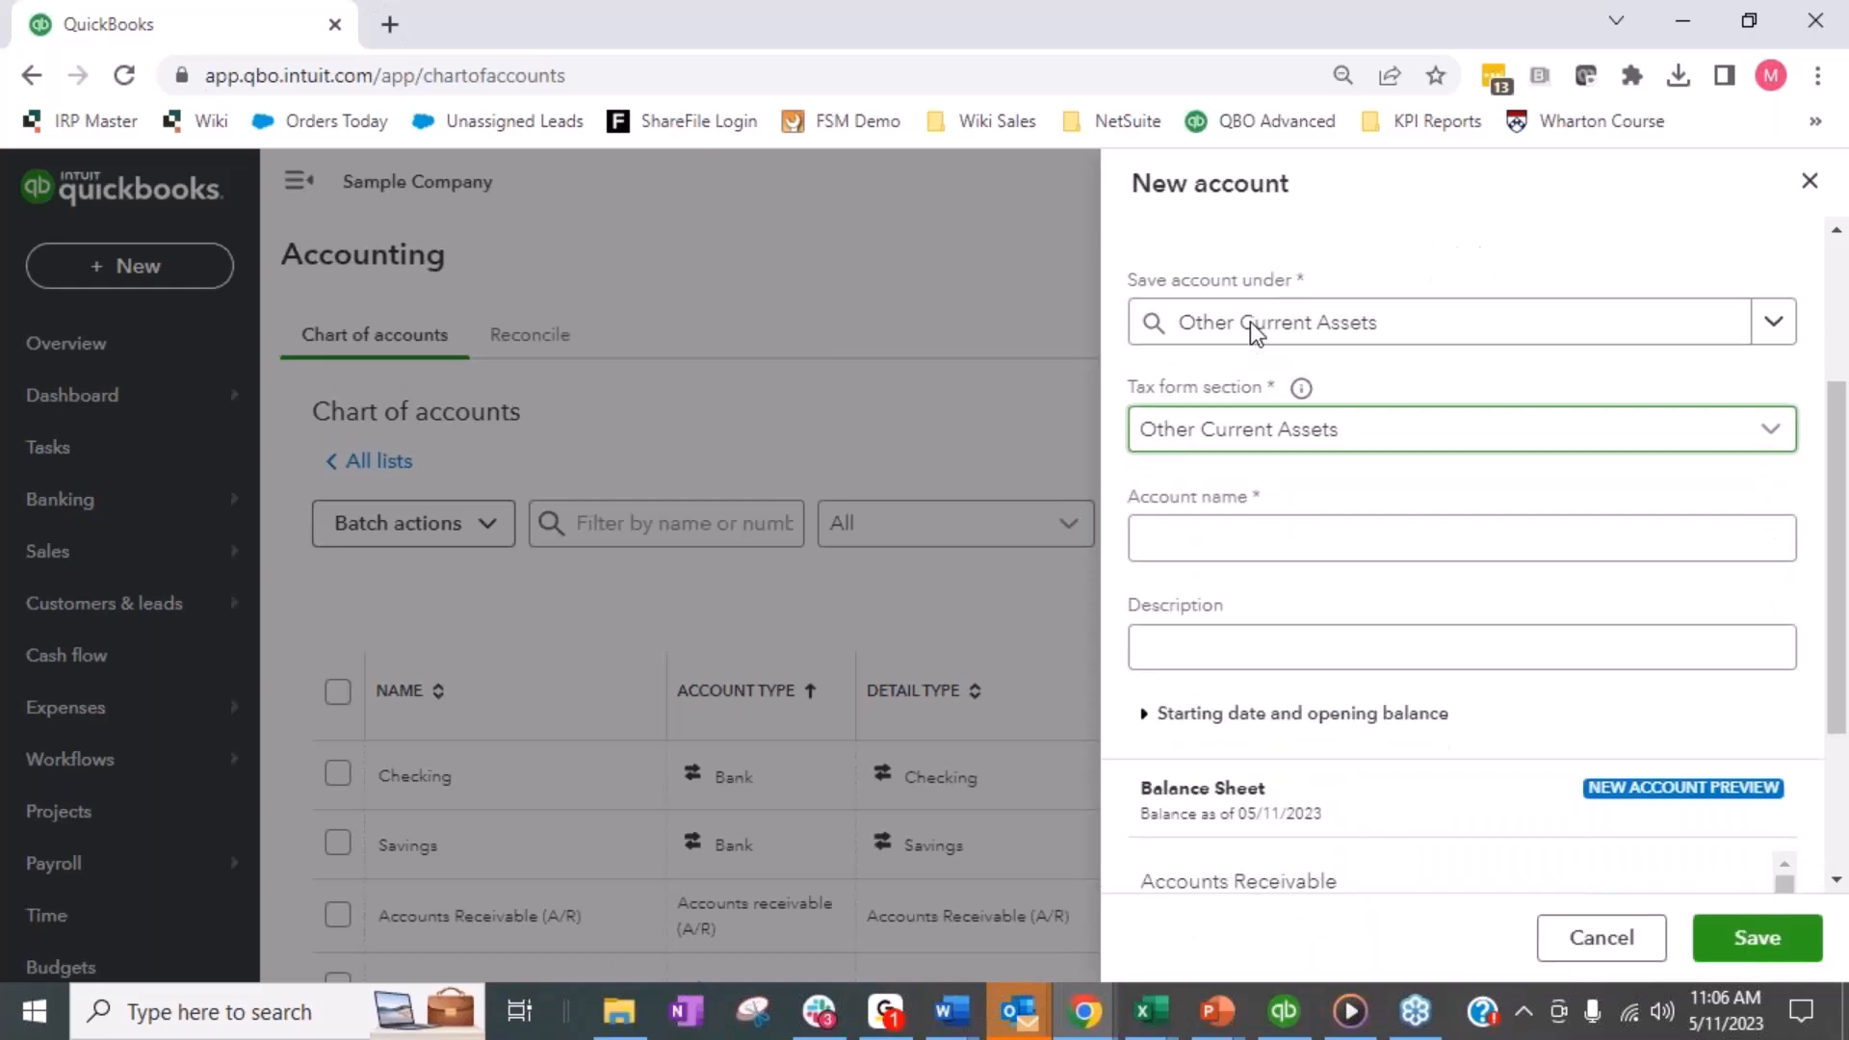
- Name the new account Webstore Clearing and save it
{"action": "left_click", "coordinate": [1298, 538]}
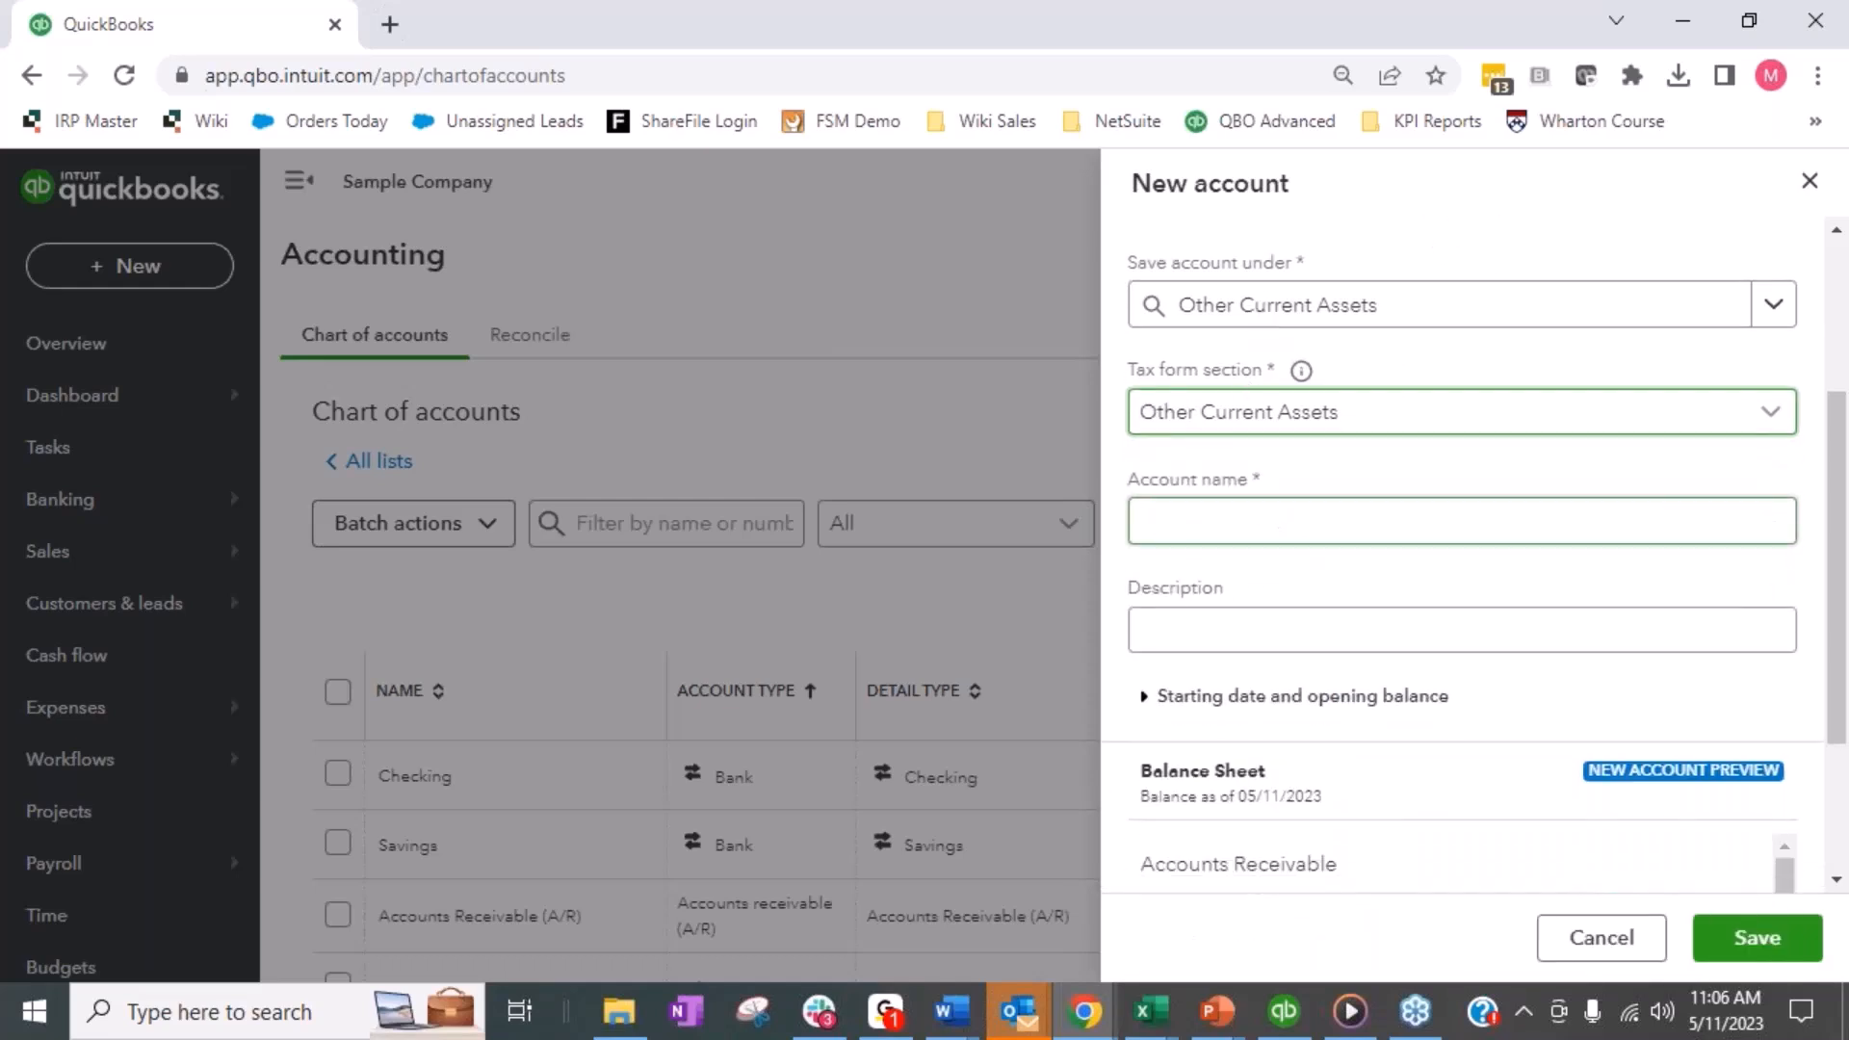
{"action": "left_click", "coordinate": [1245, 535]}
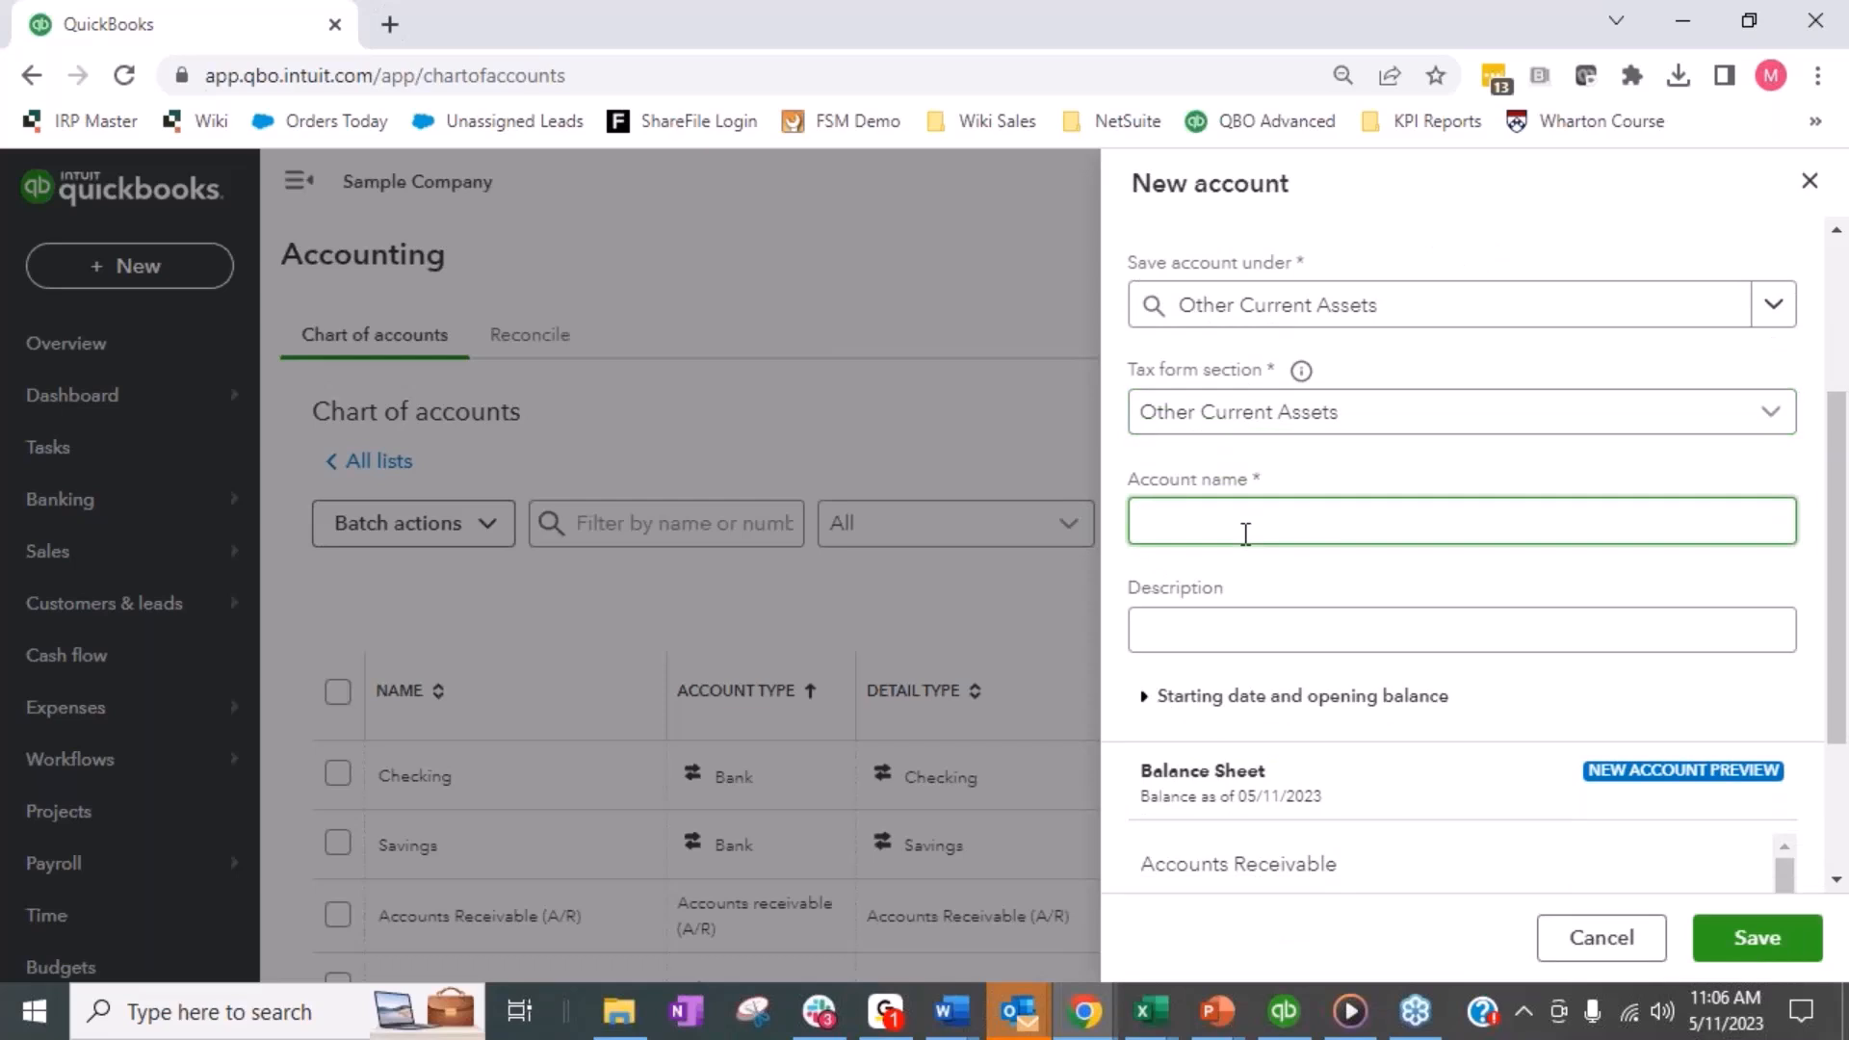
{"action": "type", "text": "Webstore Clearing"}
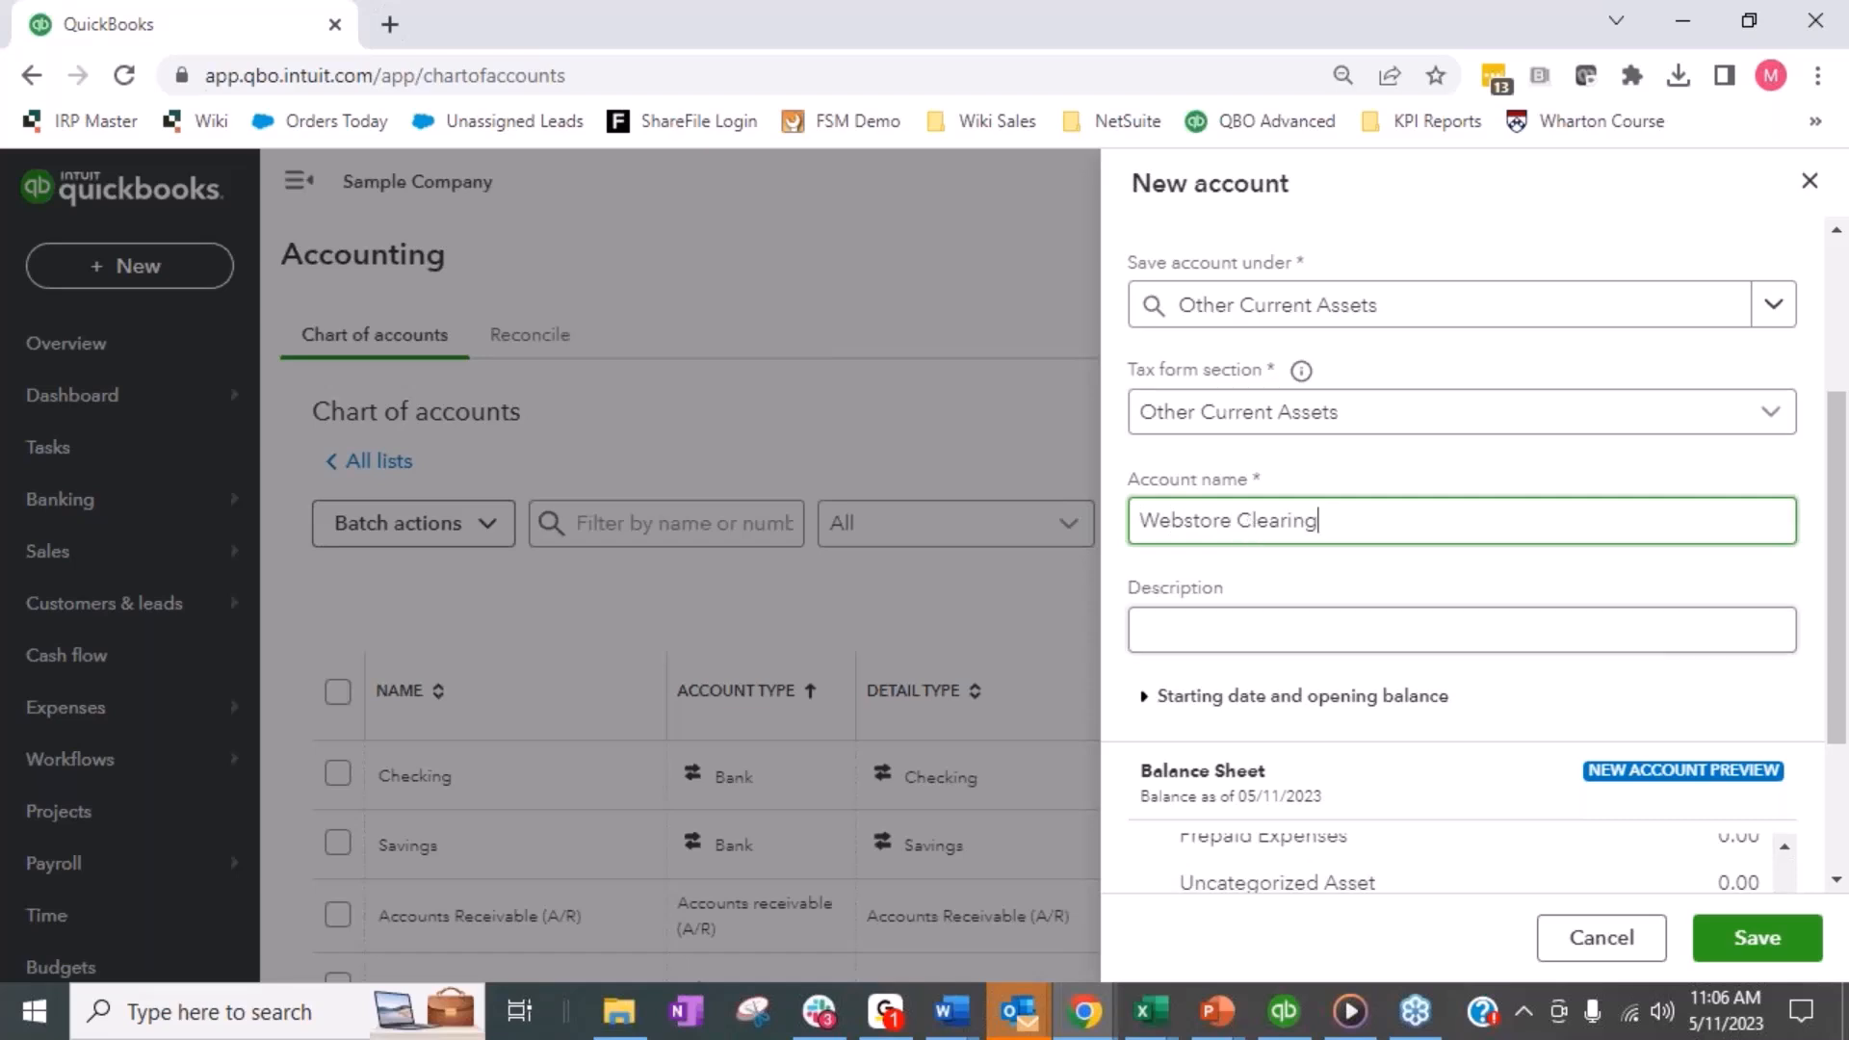
{"action": "left_click", "coordinate": [1757, 940]}
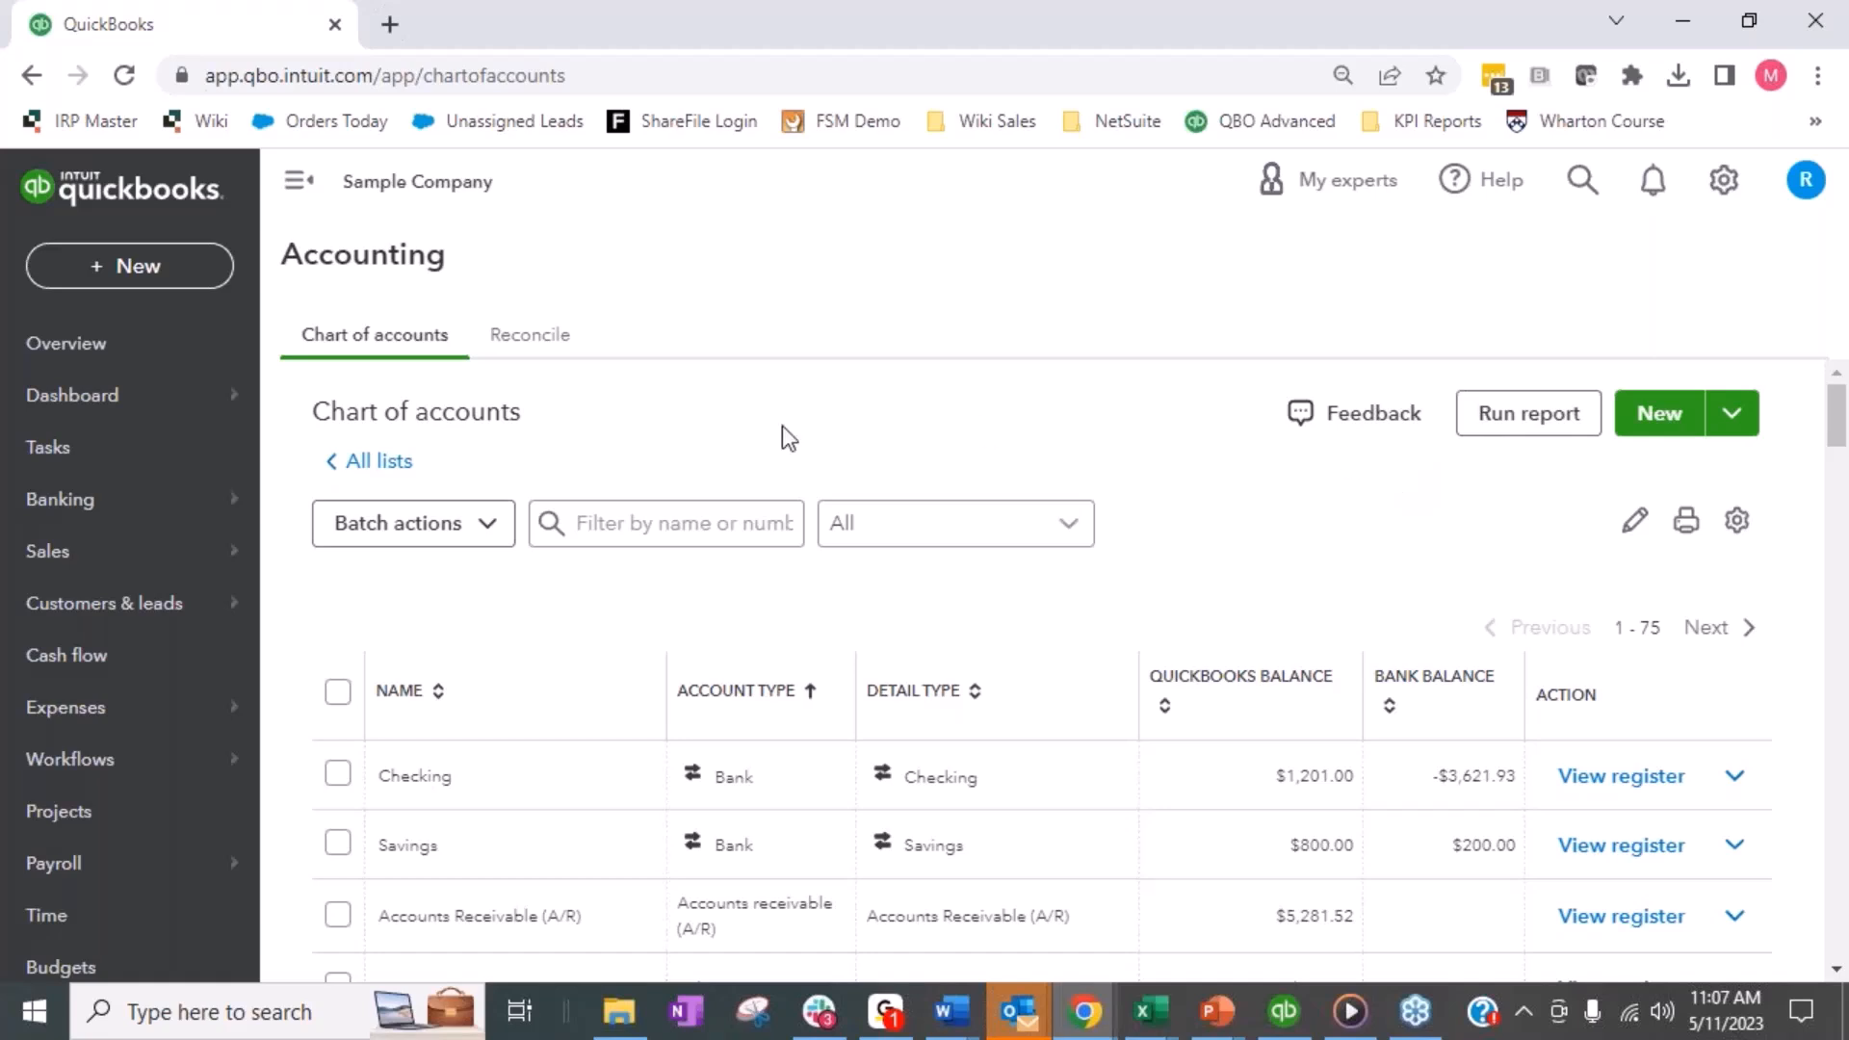
- Open the bank transactions and bring up the Checking account's list of transactions for review
{"action": "mouse_move", "coordinate": [116, 503]}
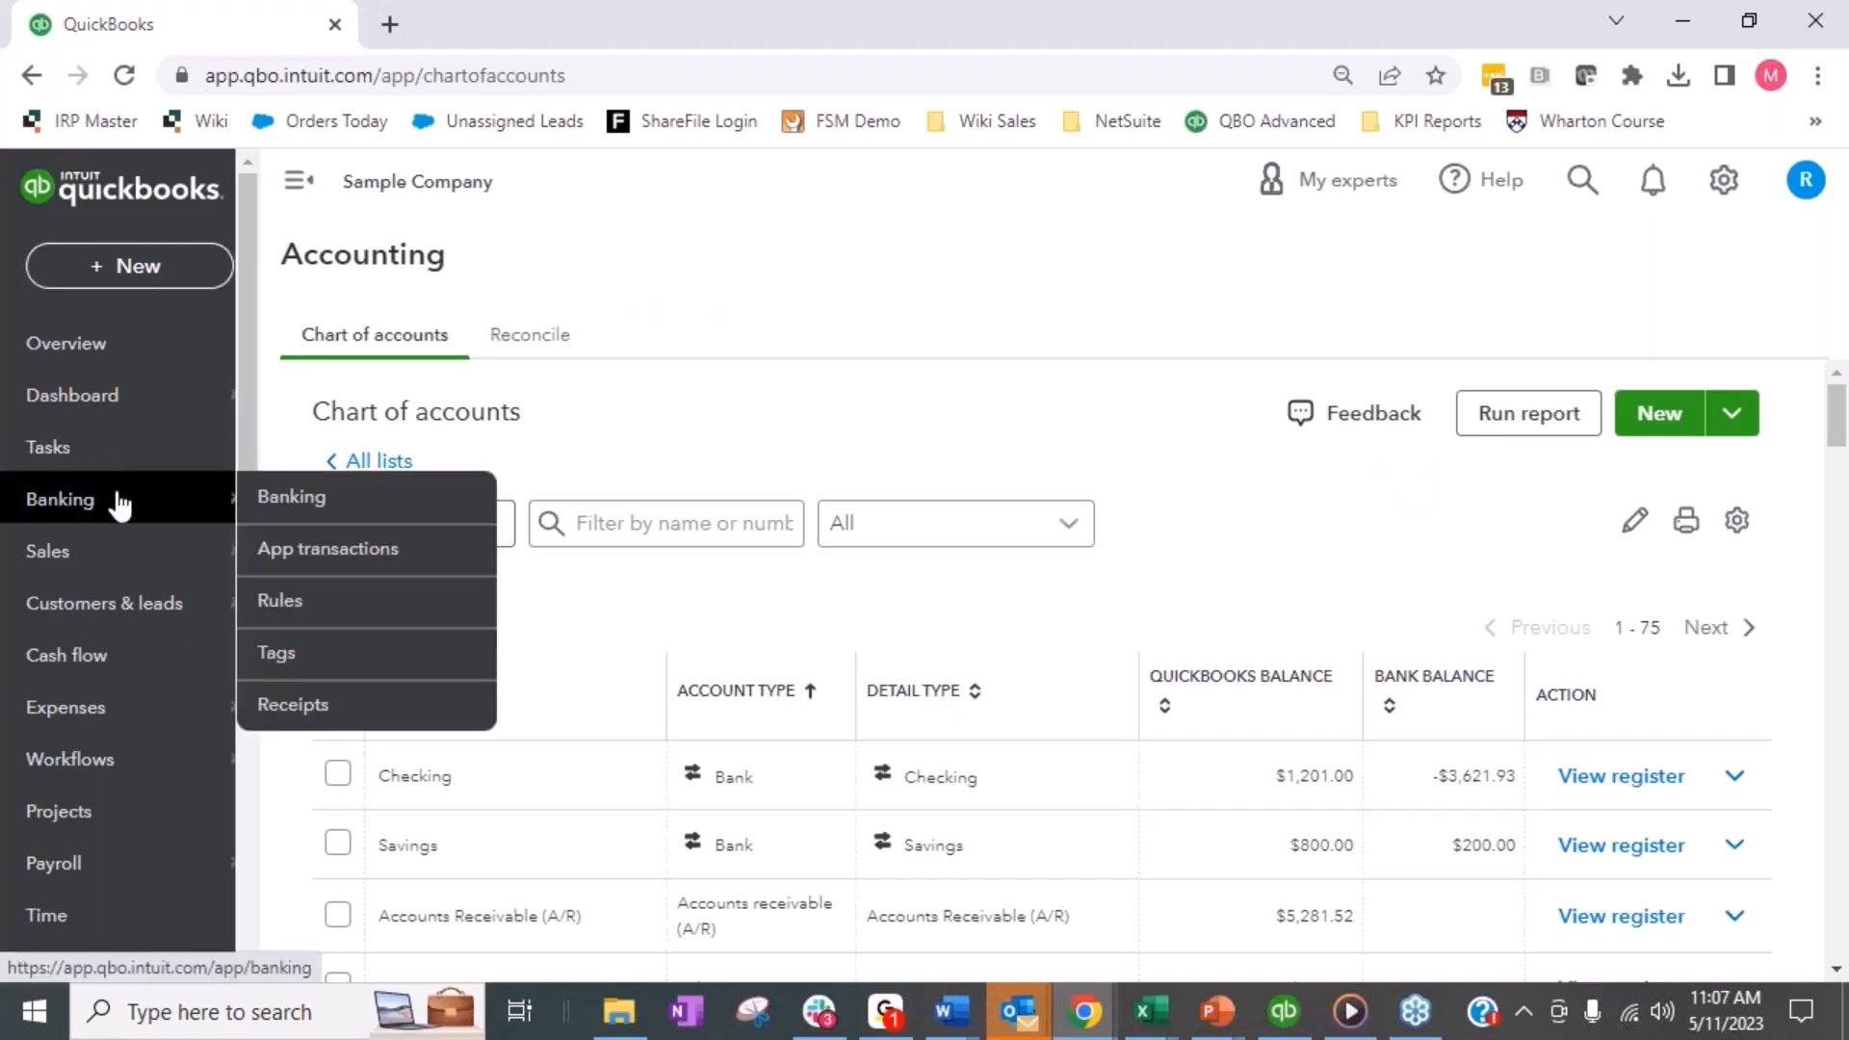
{"action": "left_click", "coordinate": [321, 500]}
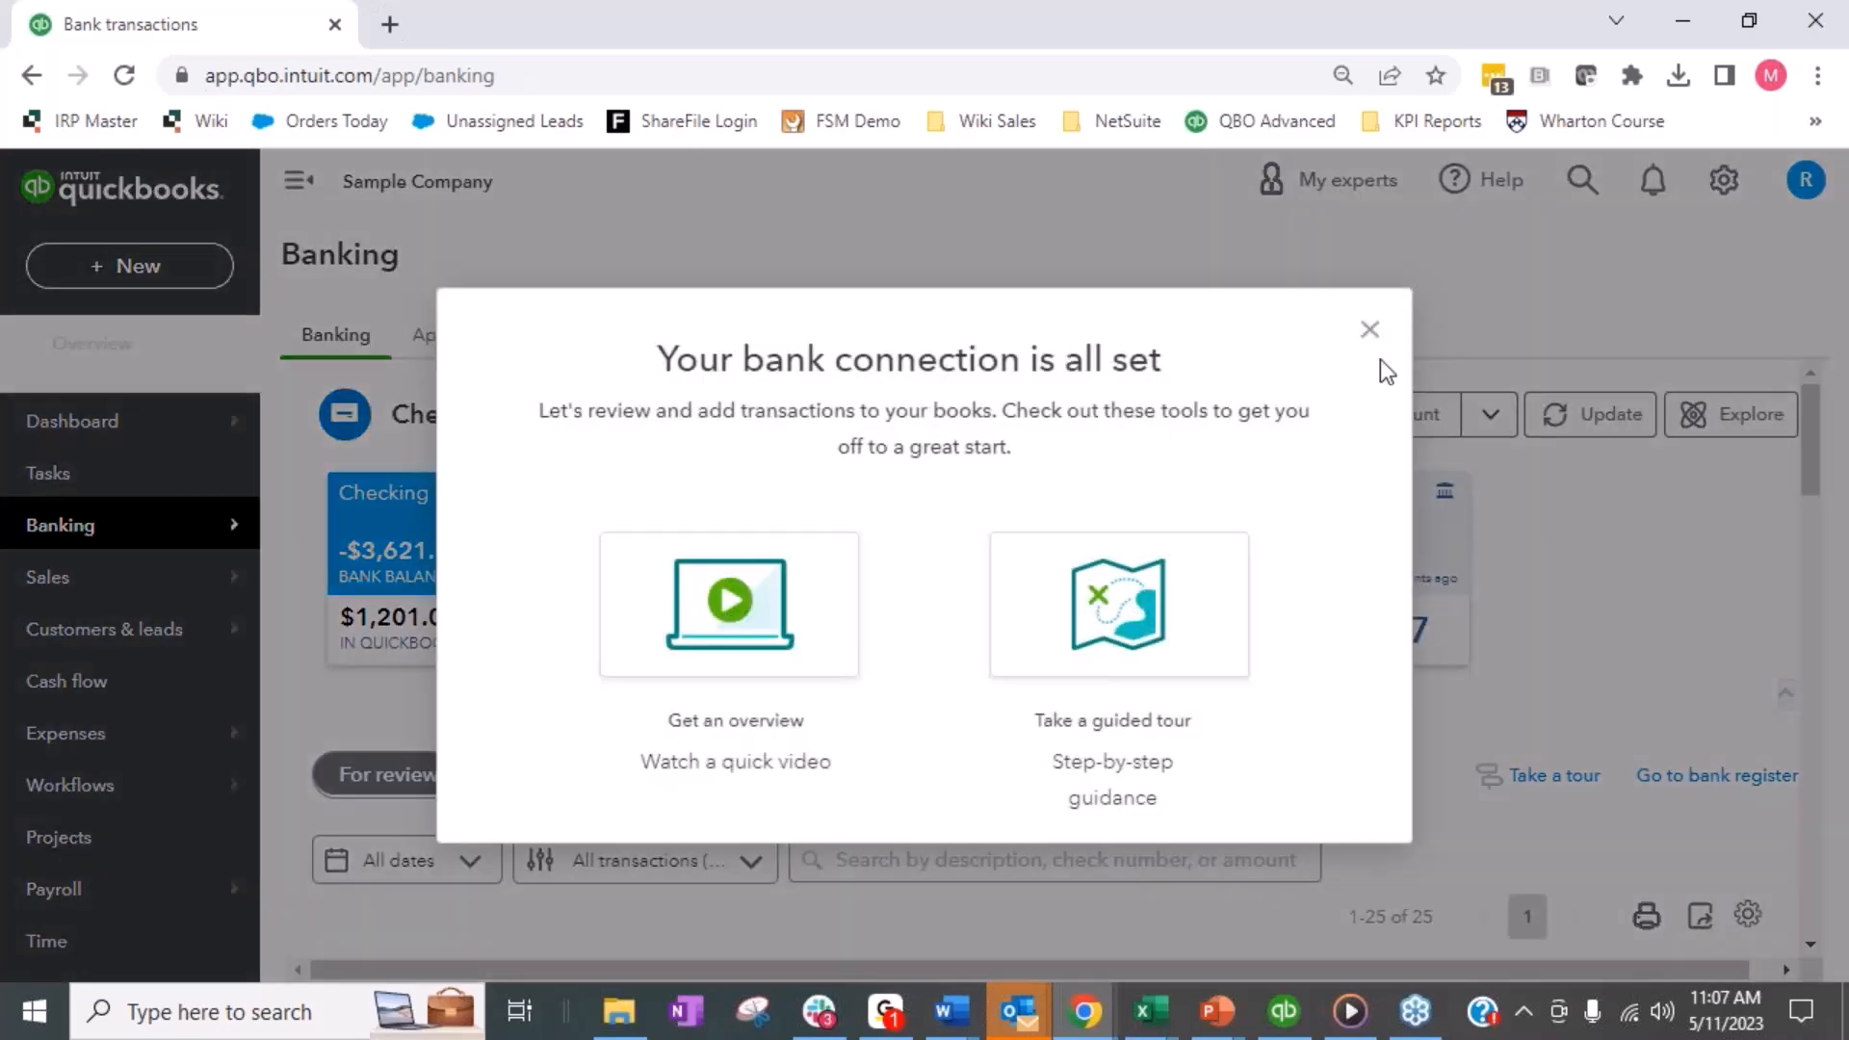
{"action": "left_click", "coordinate": [1371, 331]}
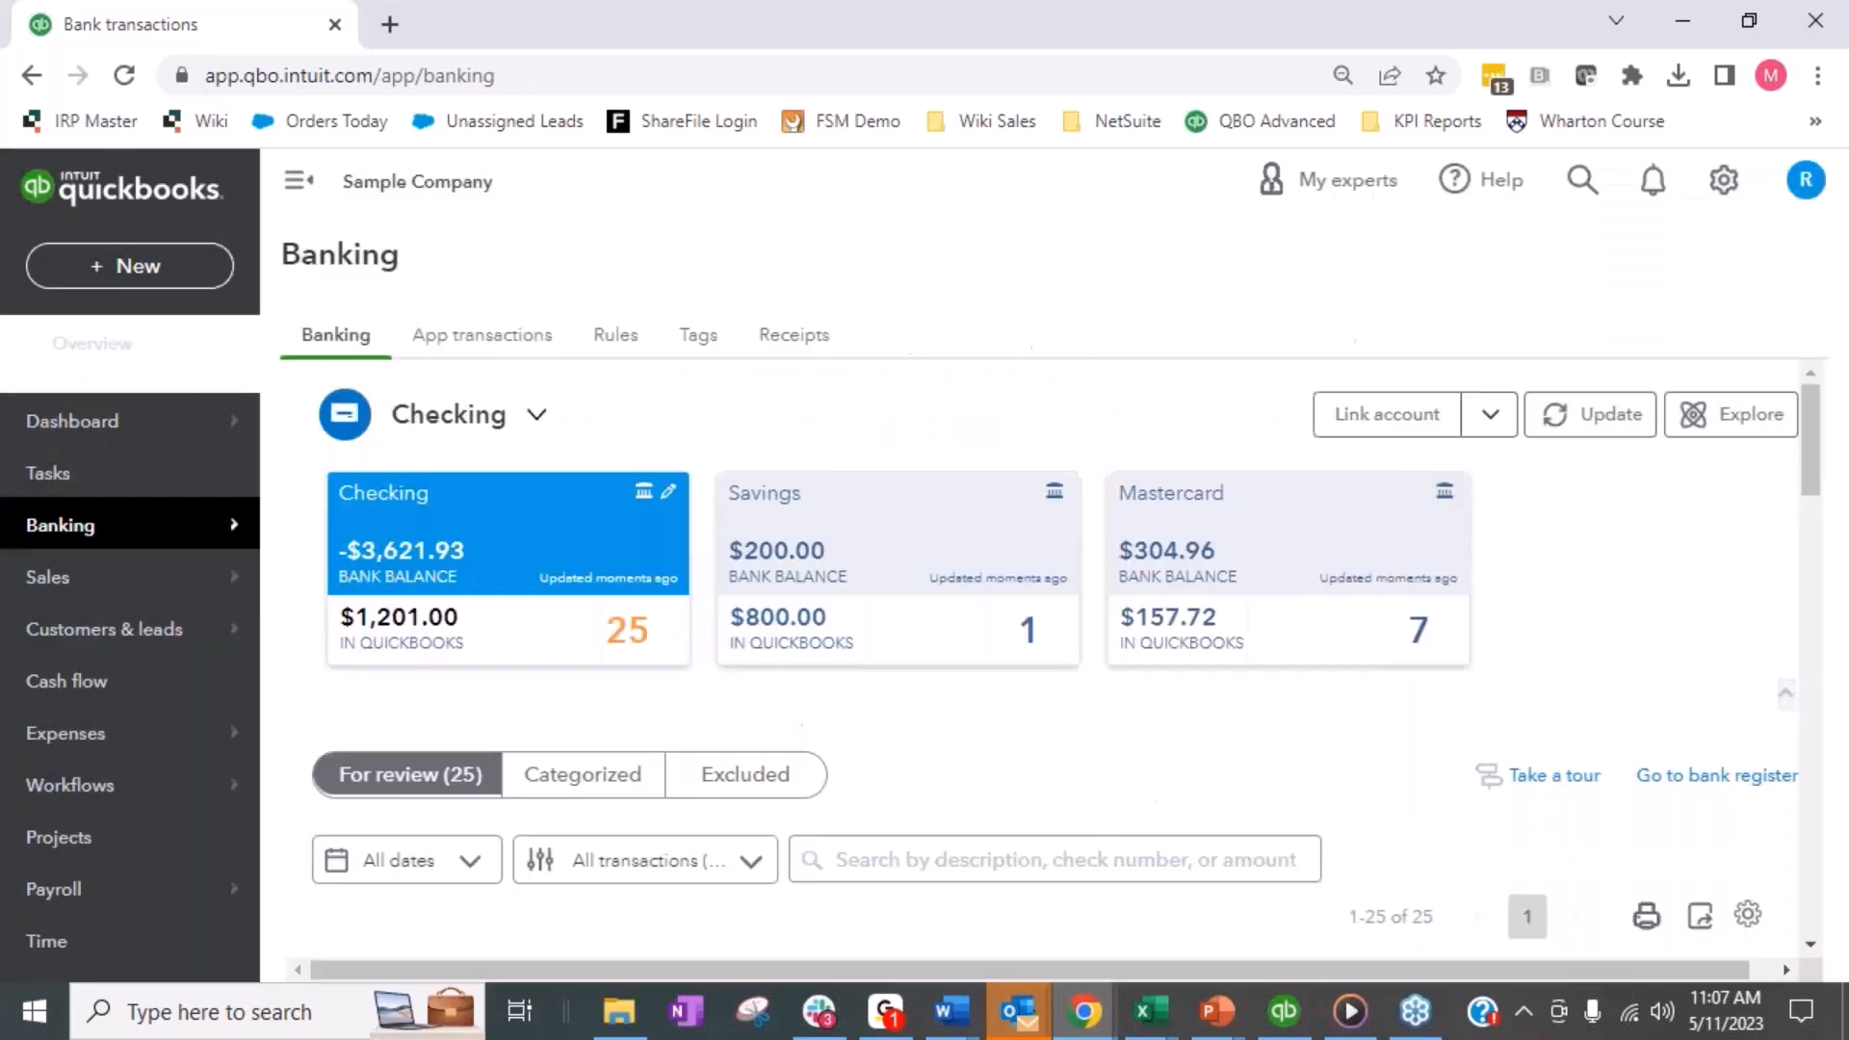
{"action": "scroll", "coordinate": [1122, 386], "scroll_direction": "down", "scroll_amount": 2}
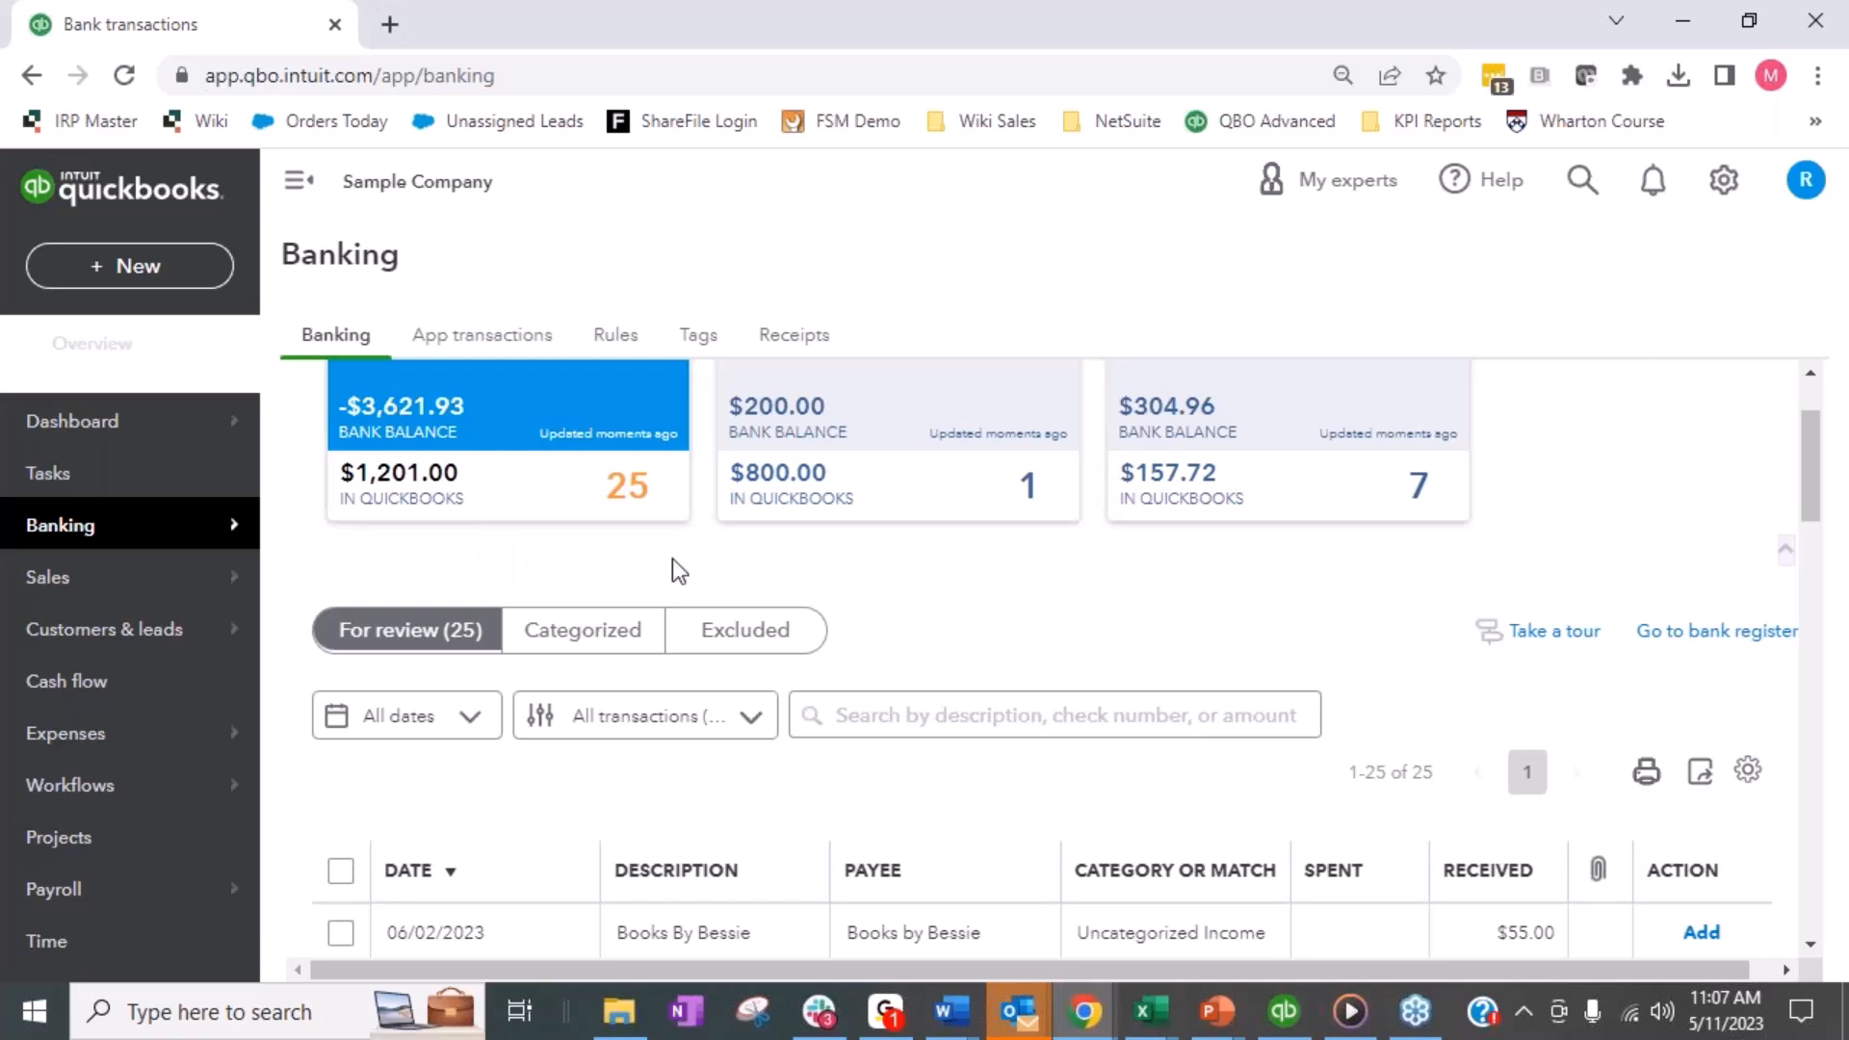
{"action": "scroll", "coordinate": [1118, 575], "scroll_direction": "down", "scroll_amount": 5}
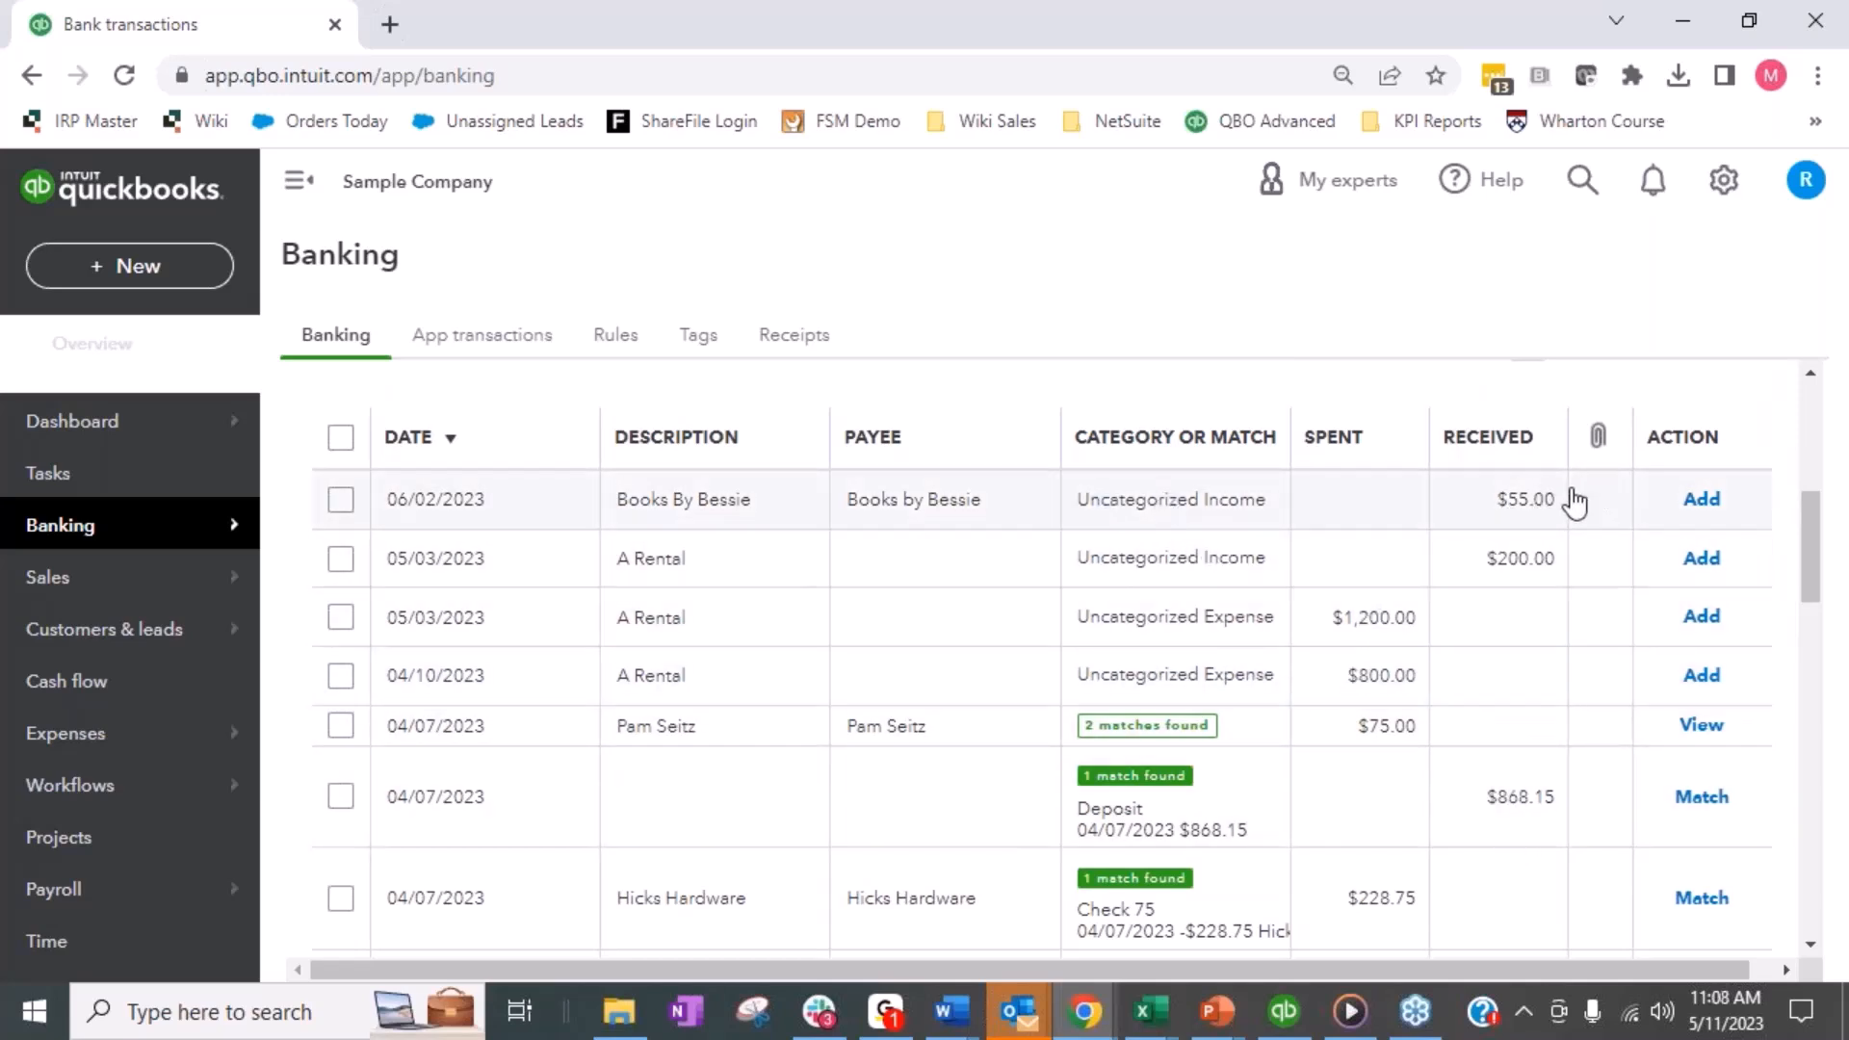
- Categorize the 06/02/2023 Books By Bessie deposit of $55.00 as Webstore Clearing and add it to the books
{"action": "left_click", "coordinate": [1240, 511]}
{"action": "left_click", "coordinate": [1239, 511]}
{"action": "left_click", "coordinate": [1239, 512]}
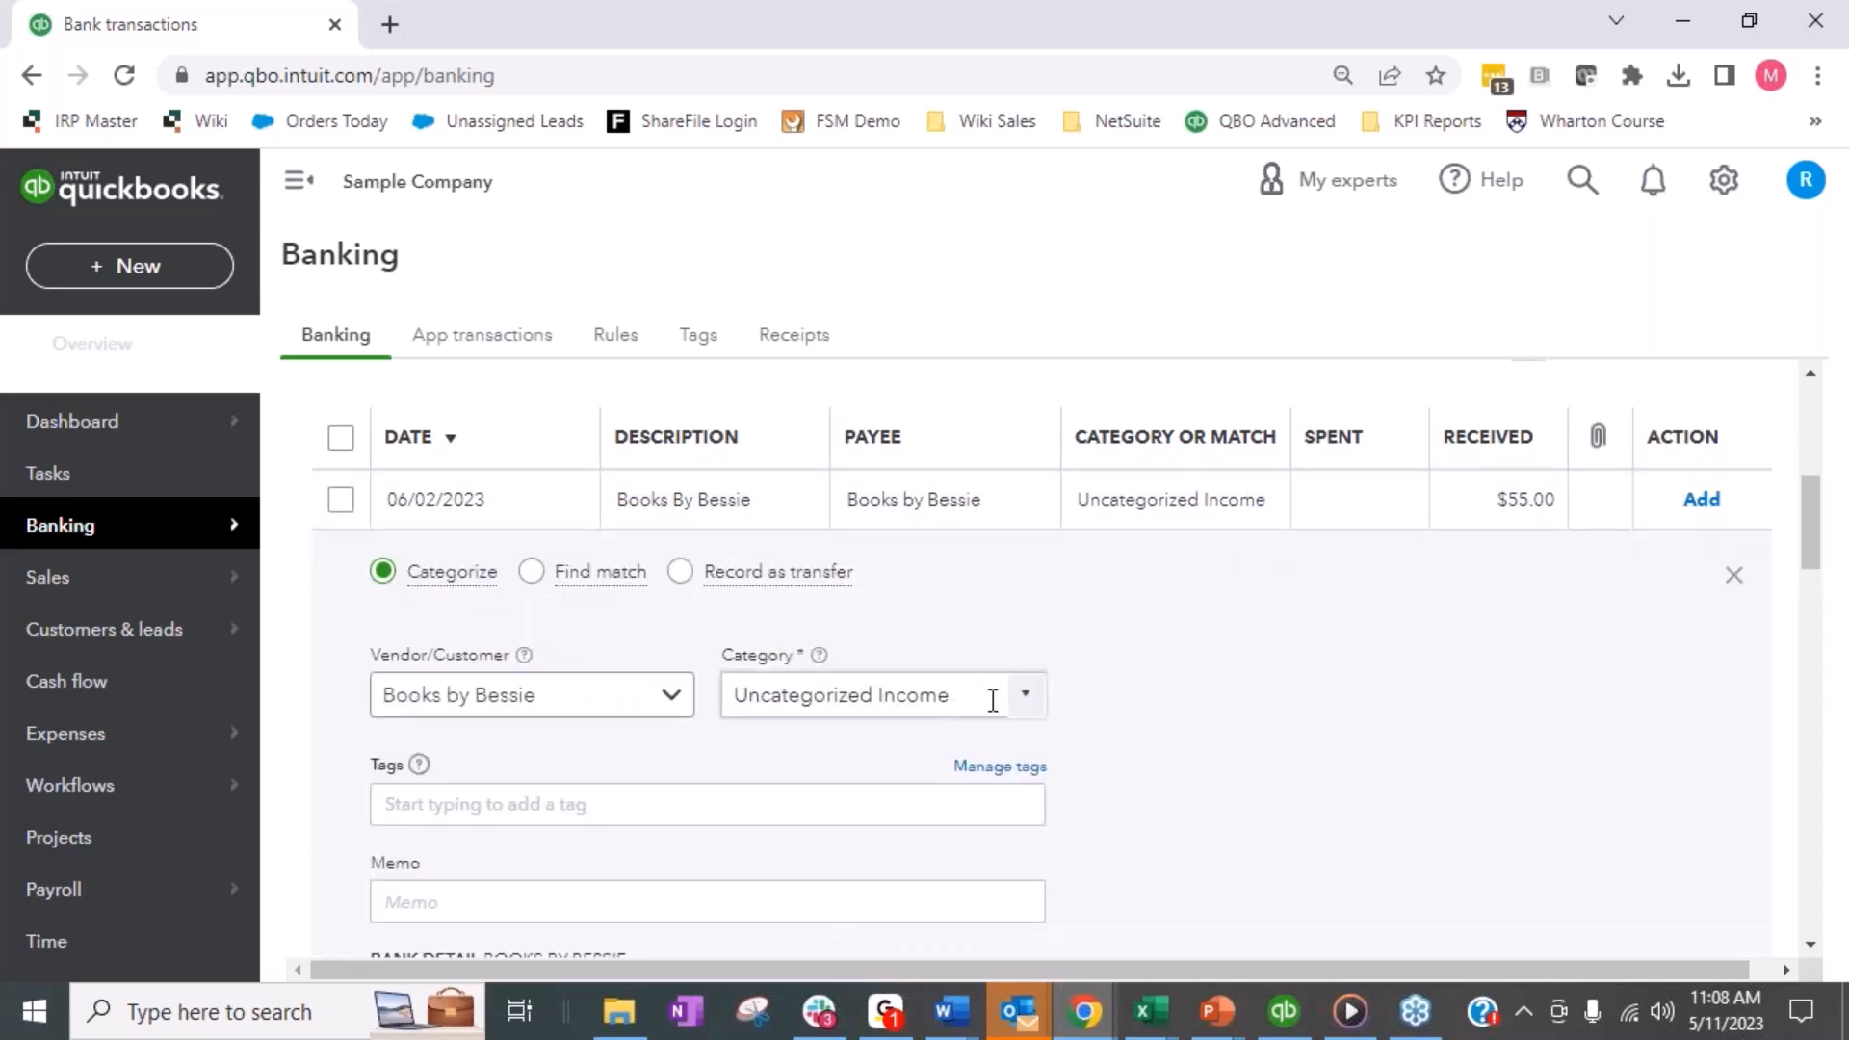
{"action": "left_click", "coordinate": [895, 696]}
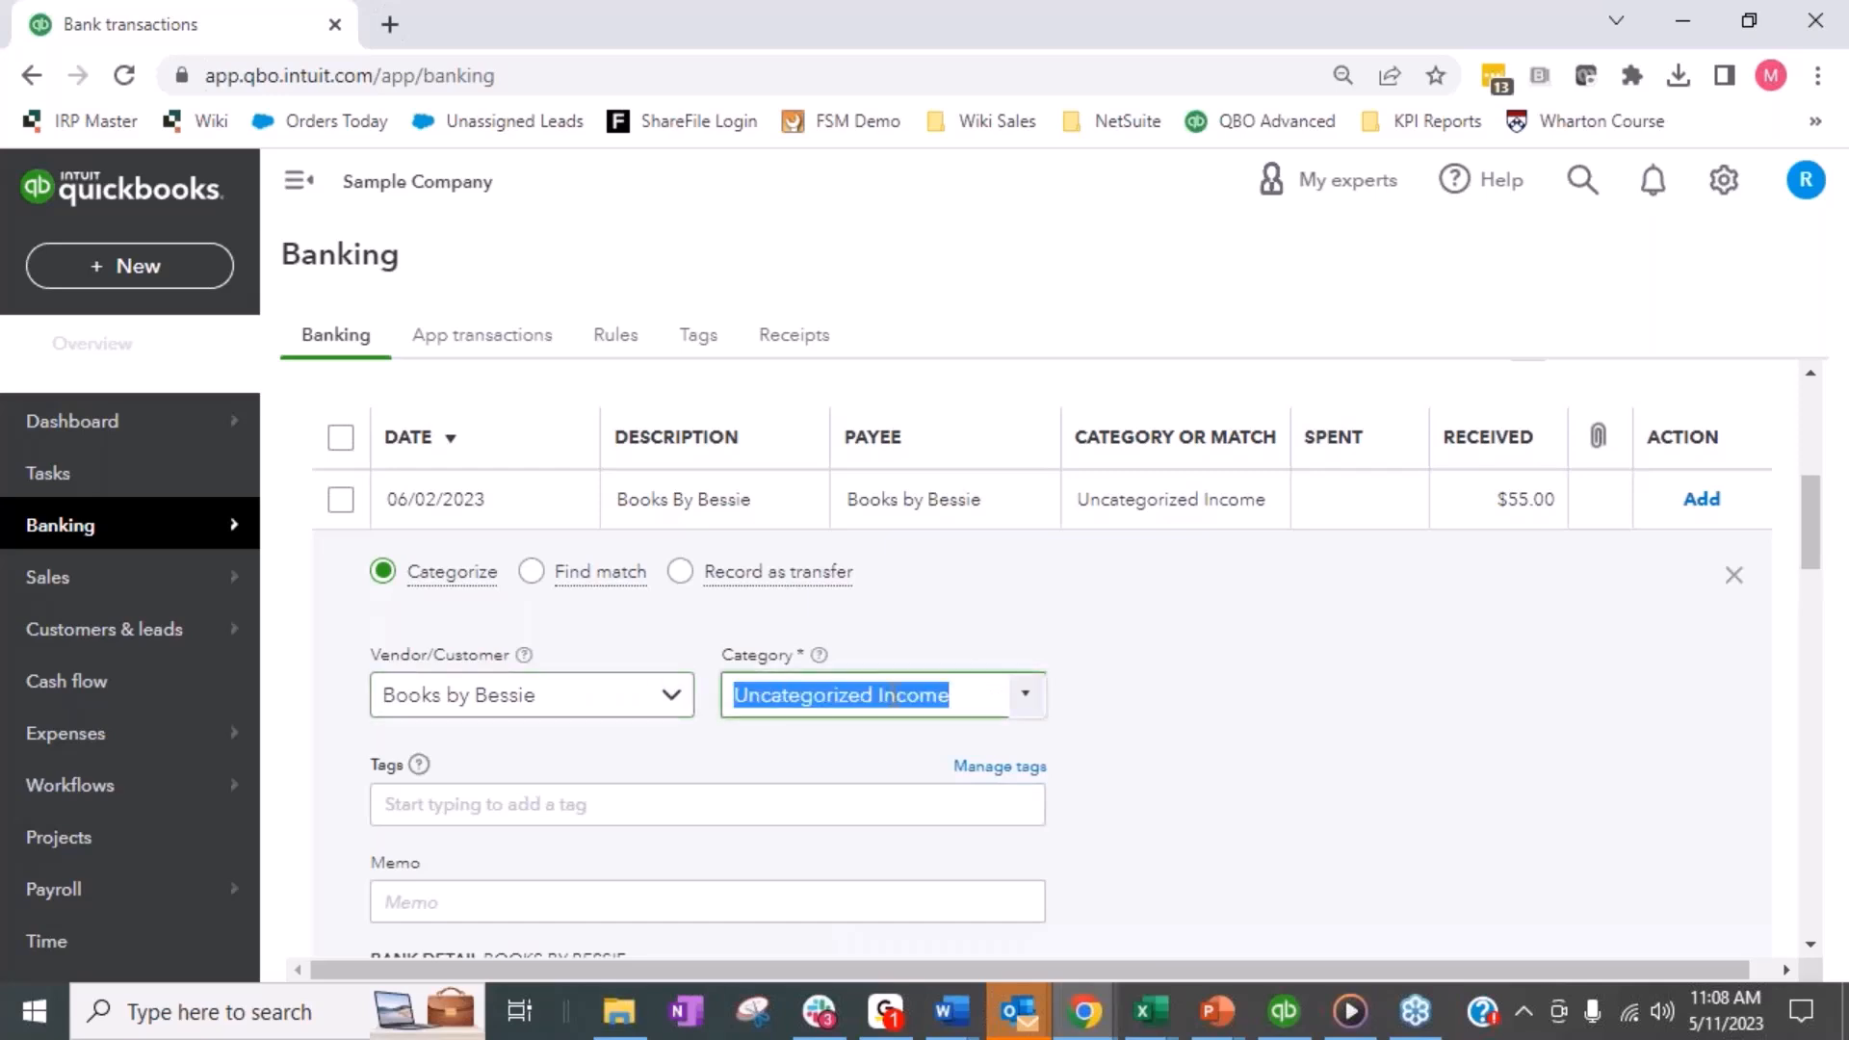
{"action": "type", "text": "Webstore Clearing"}
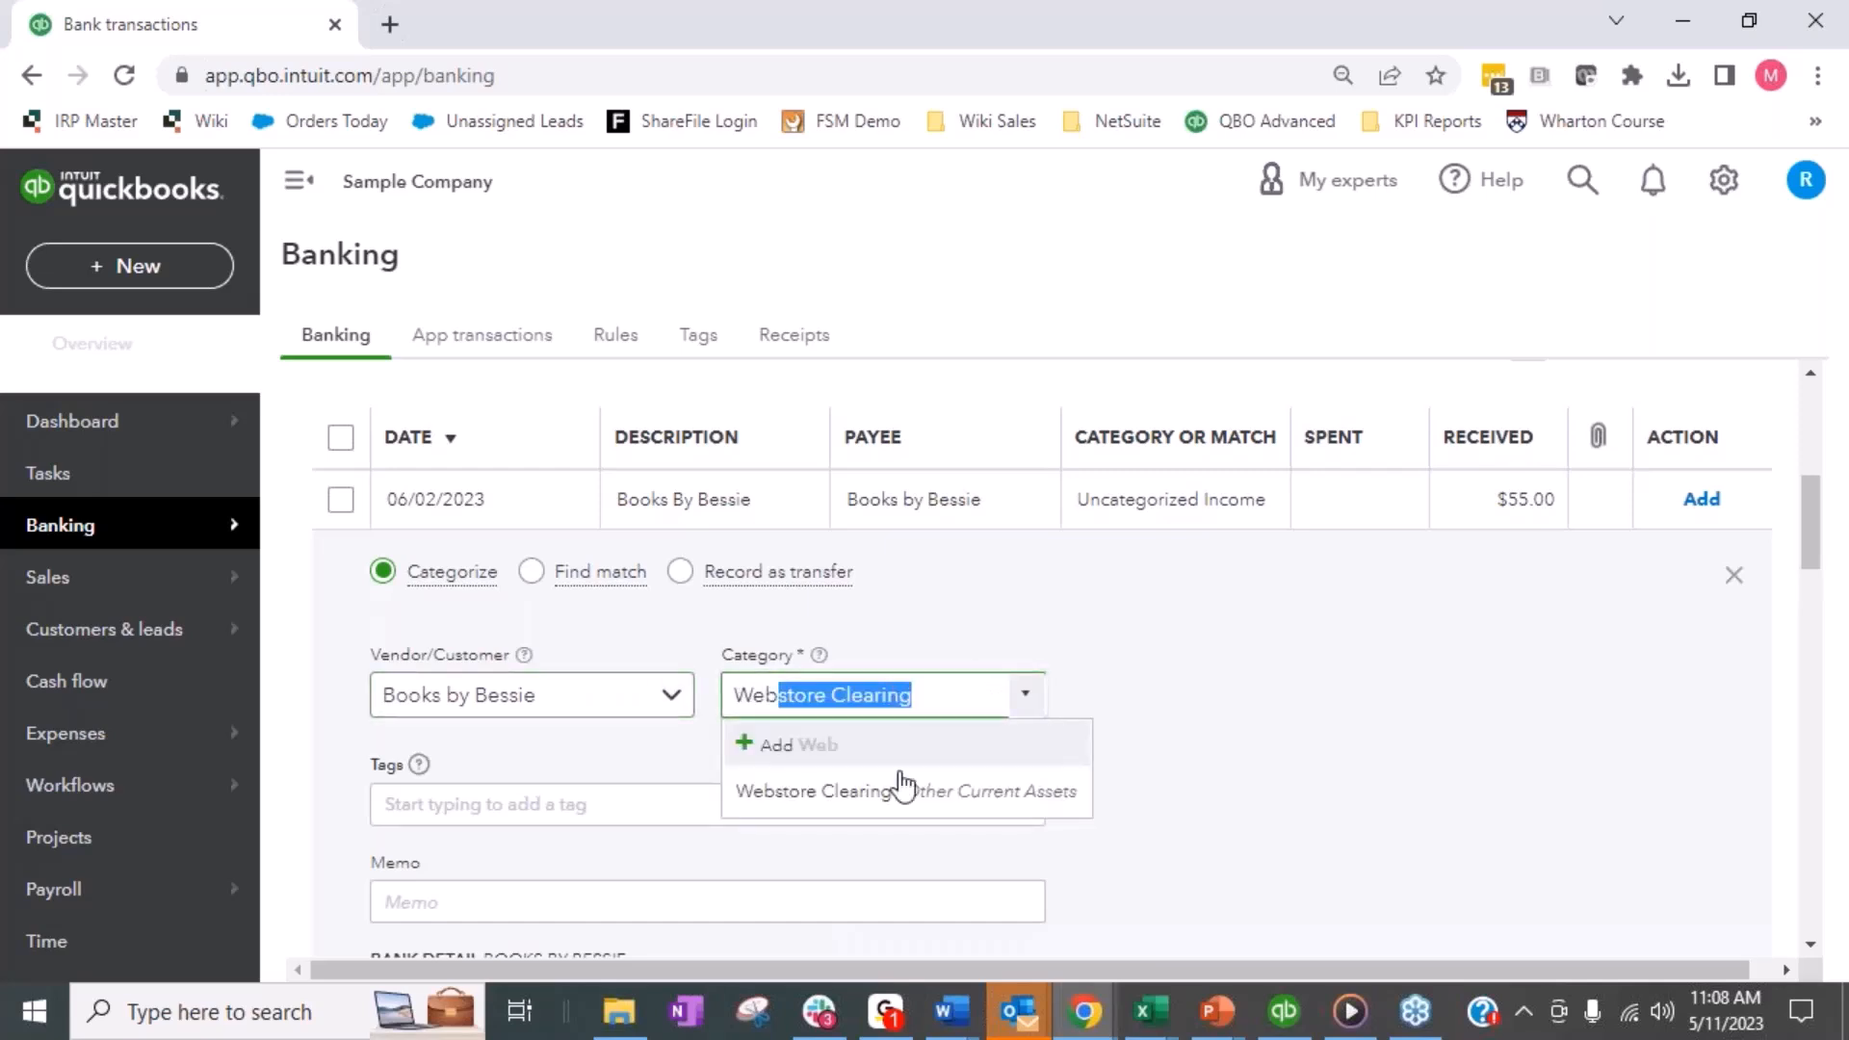
{"action": "left_click", "coordinate": [814, 791]}
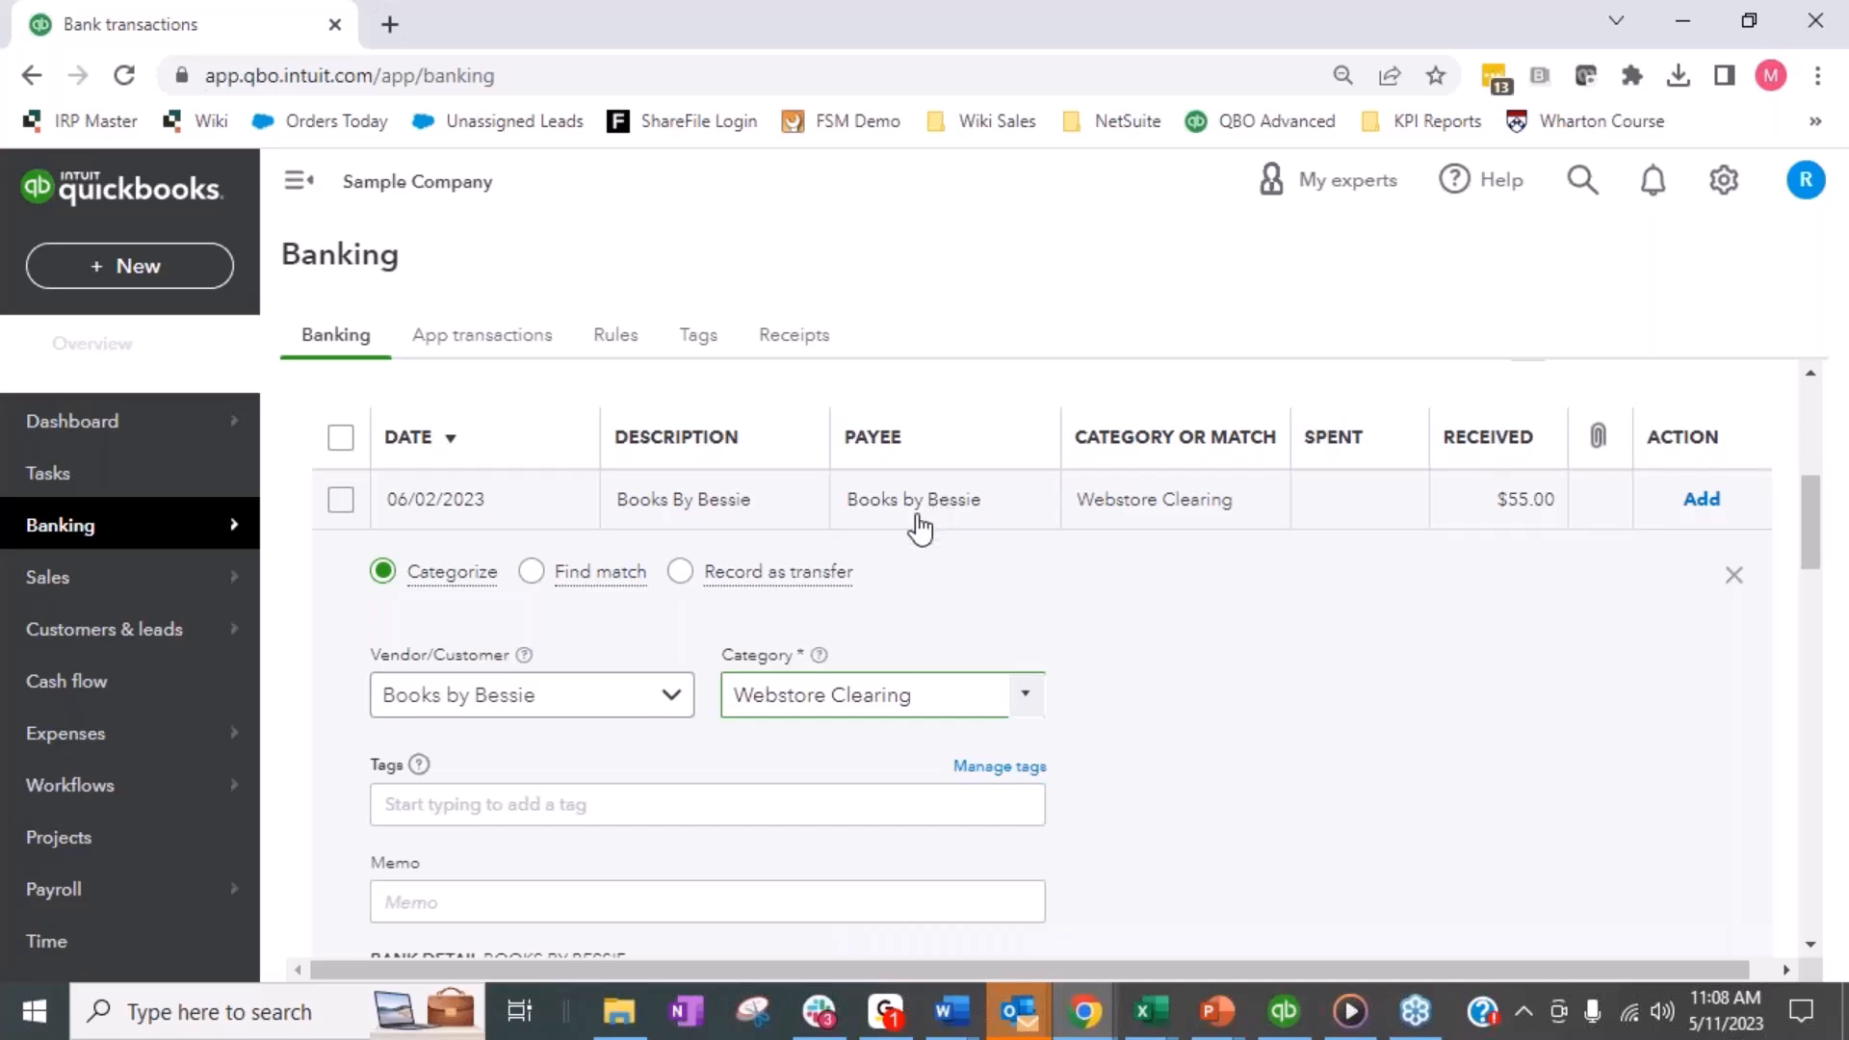
{"action": "scroll", "coordinate": [1114, 610], "scroll_direction": "down", "scroll_amount": 2}
{"action": "scroll", "coordinate": [1114, 610], "scroll_direction": "down", "scroll_amount": 3}
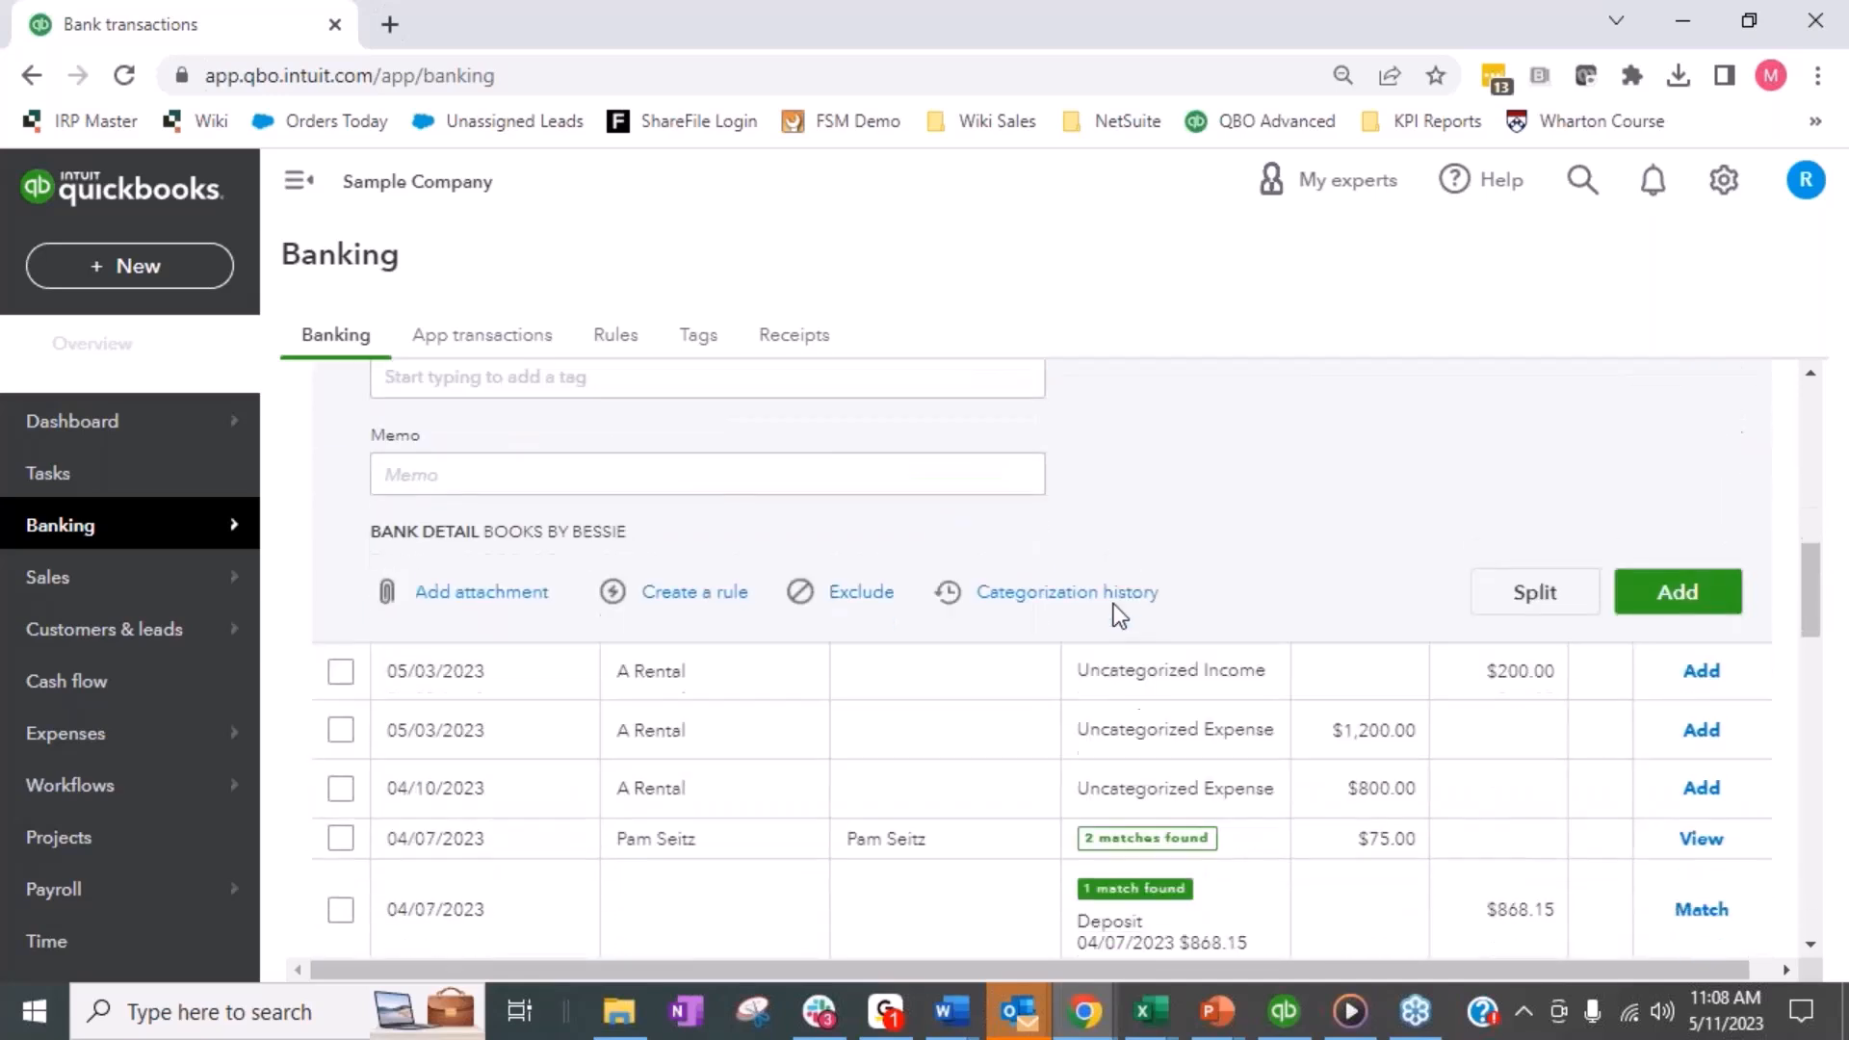
{"action": "scroll", "coordinate": [1114, 611], "scroll_direction": "up", "scroll_amount": 4}
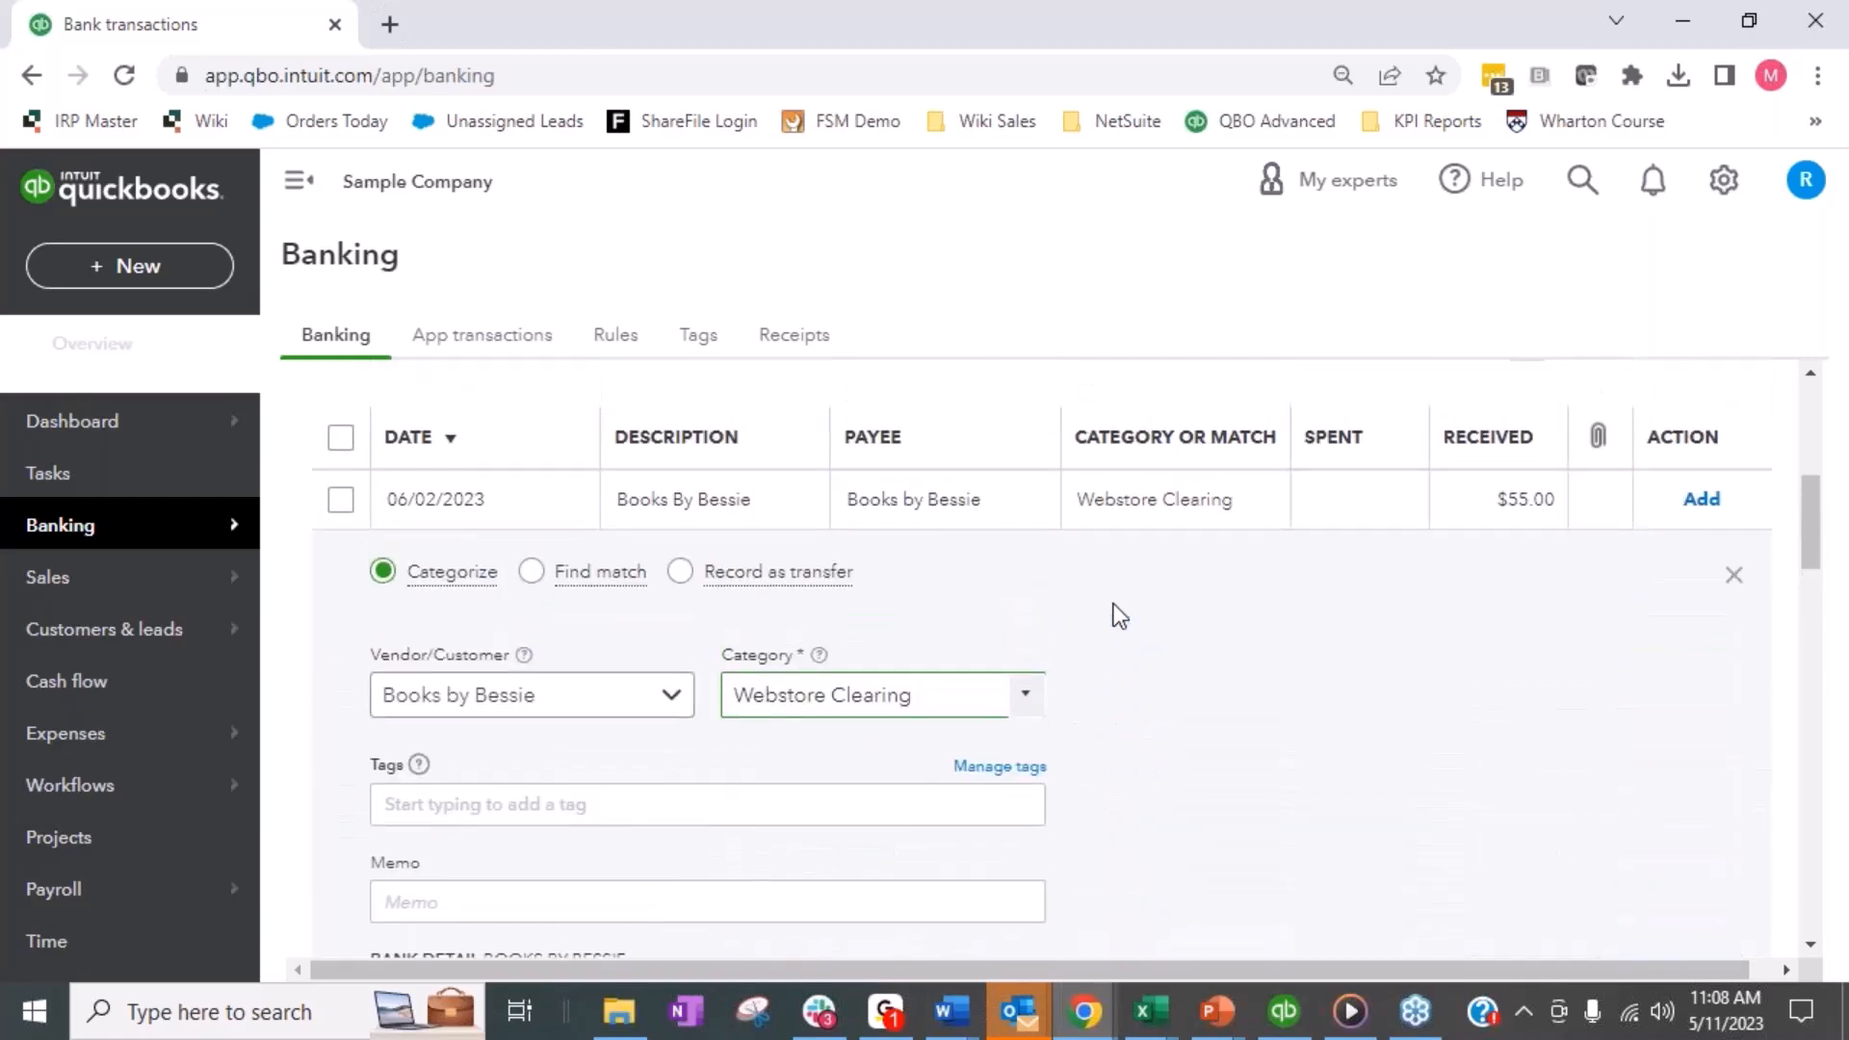
{"action": "left_click", "coordinate": [1697, 500]}
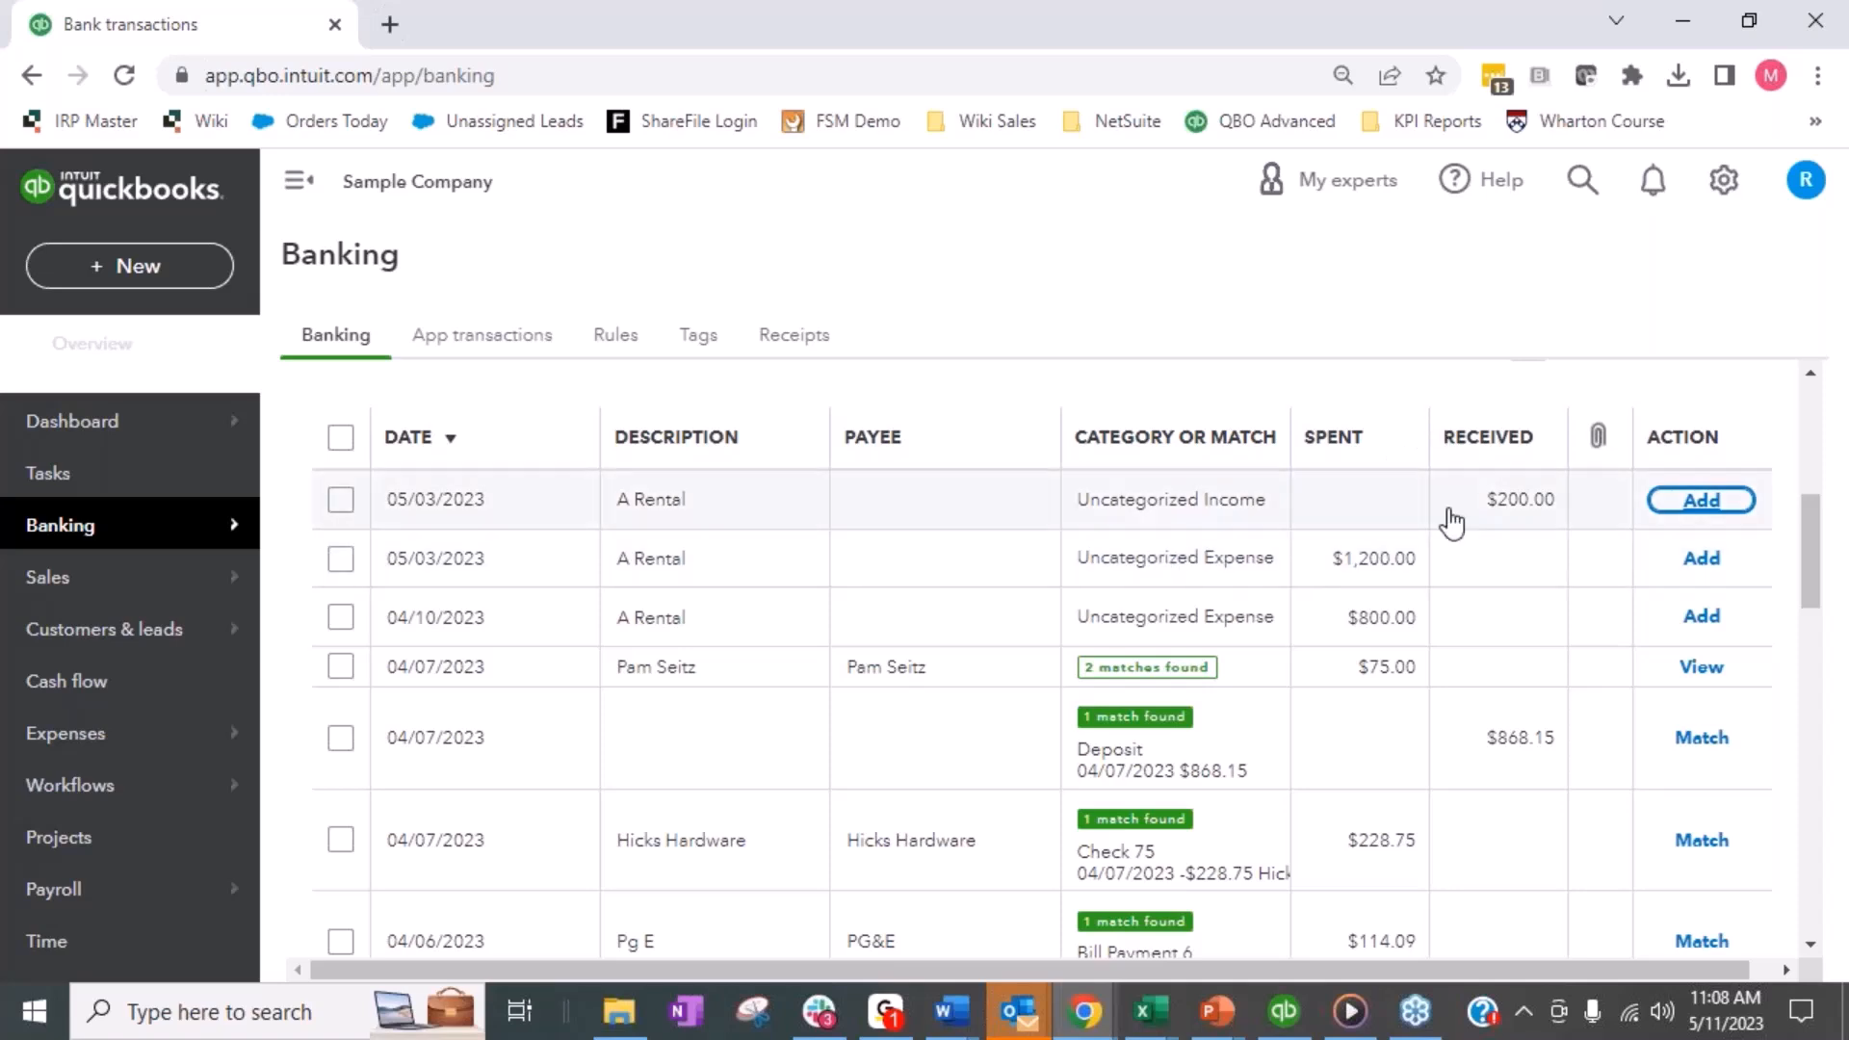
- Categorize the $200.00 A Rental receipt dated 05/03/2023 as Webstore Clearing and add it to the books
{"action": "left_click", "coordinate": [1251, 500]}
{"action": "left_click_drag", "start_coordinate": [1002, 695], "coordinate": [730, 697]}
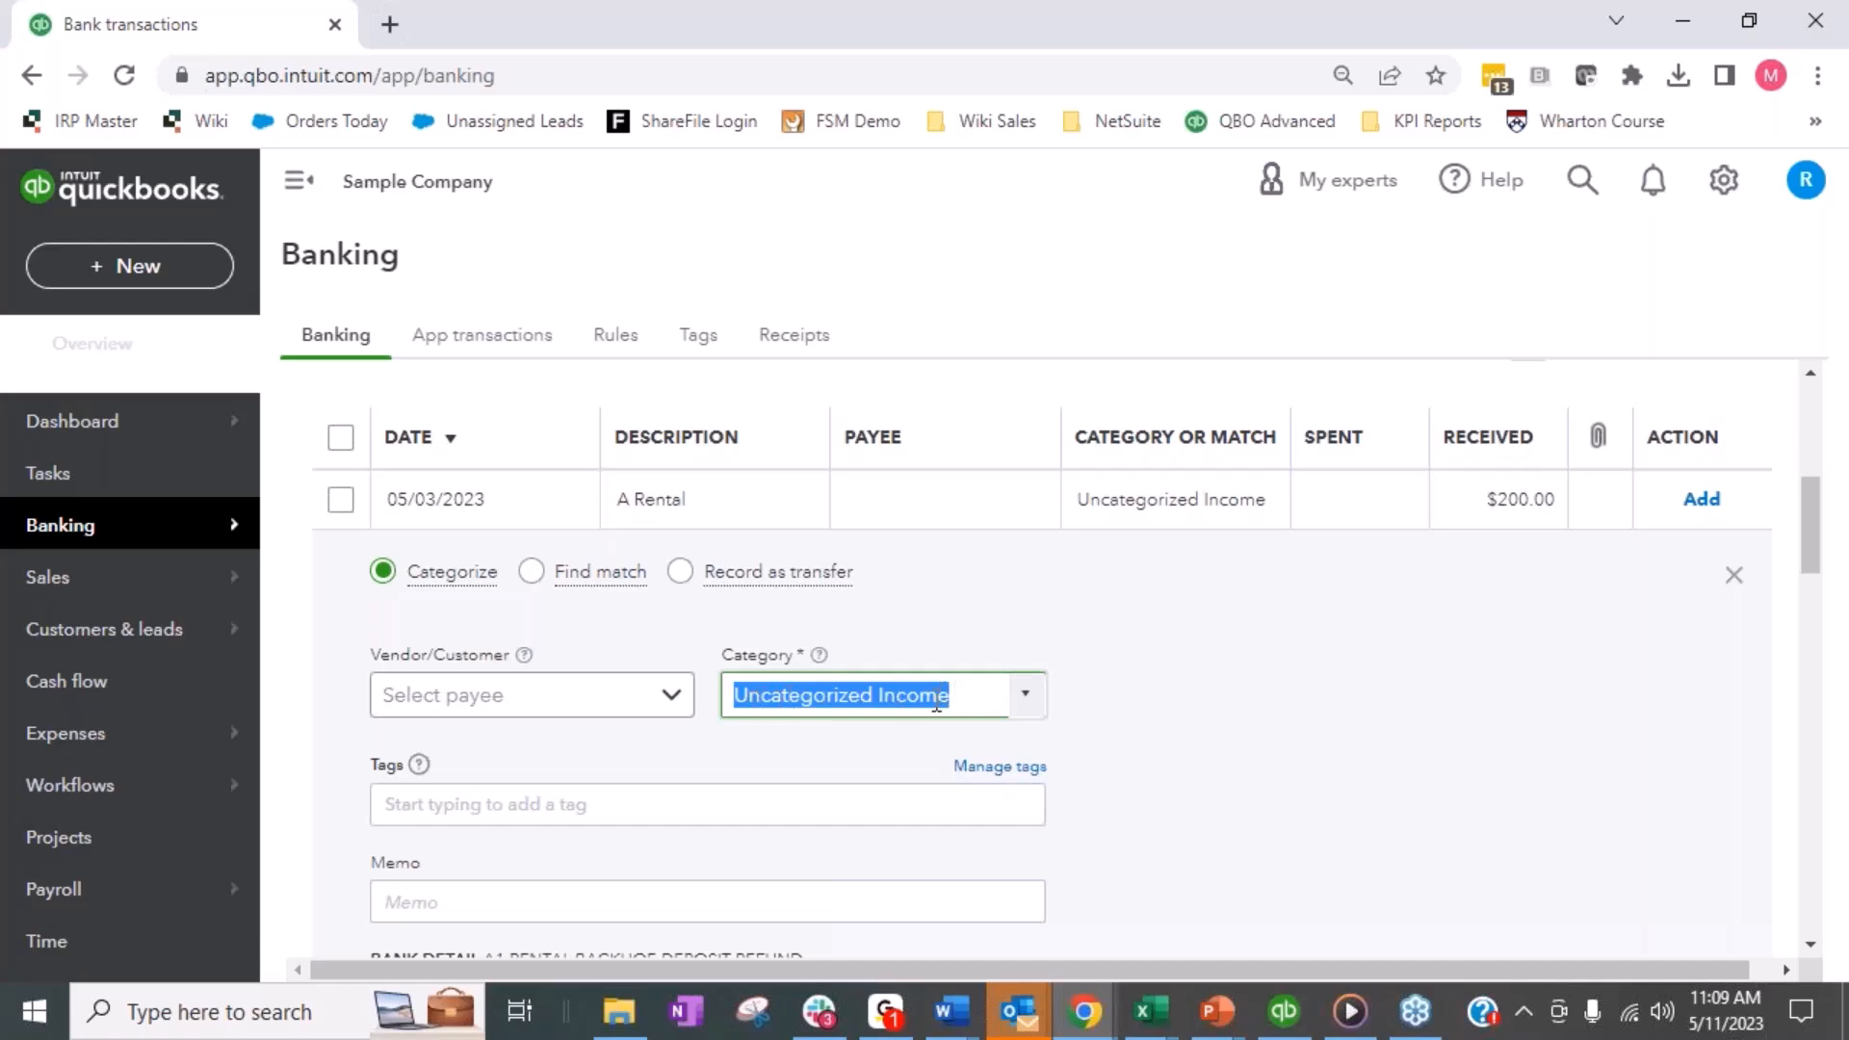
{"action": "type", "text": "Web"}
{"action": "left_click", "coordinate": [929, 792]}
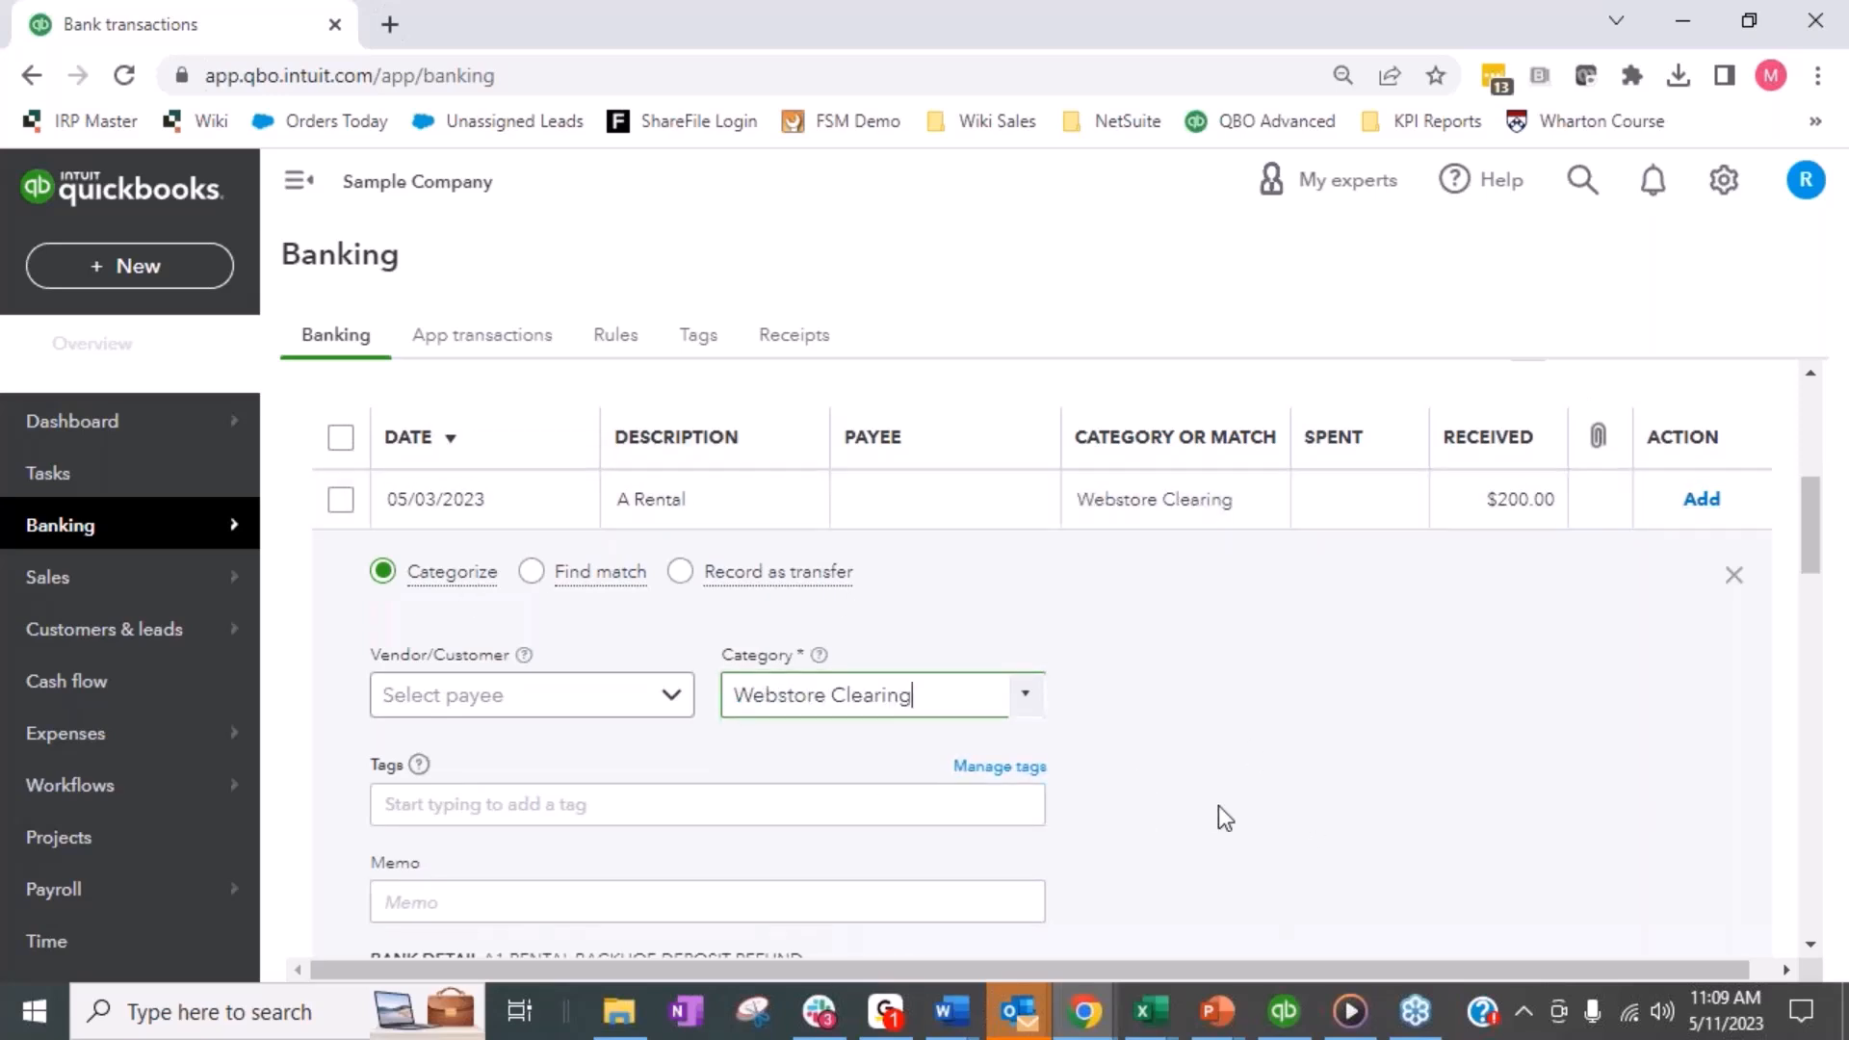
{"action": "left_click", "coordinate": [1701, 501]}
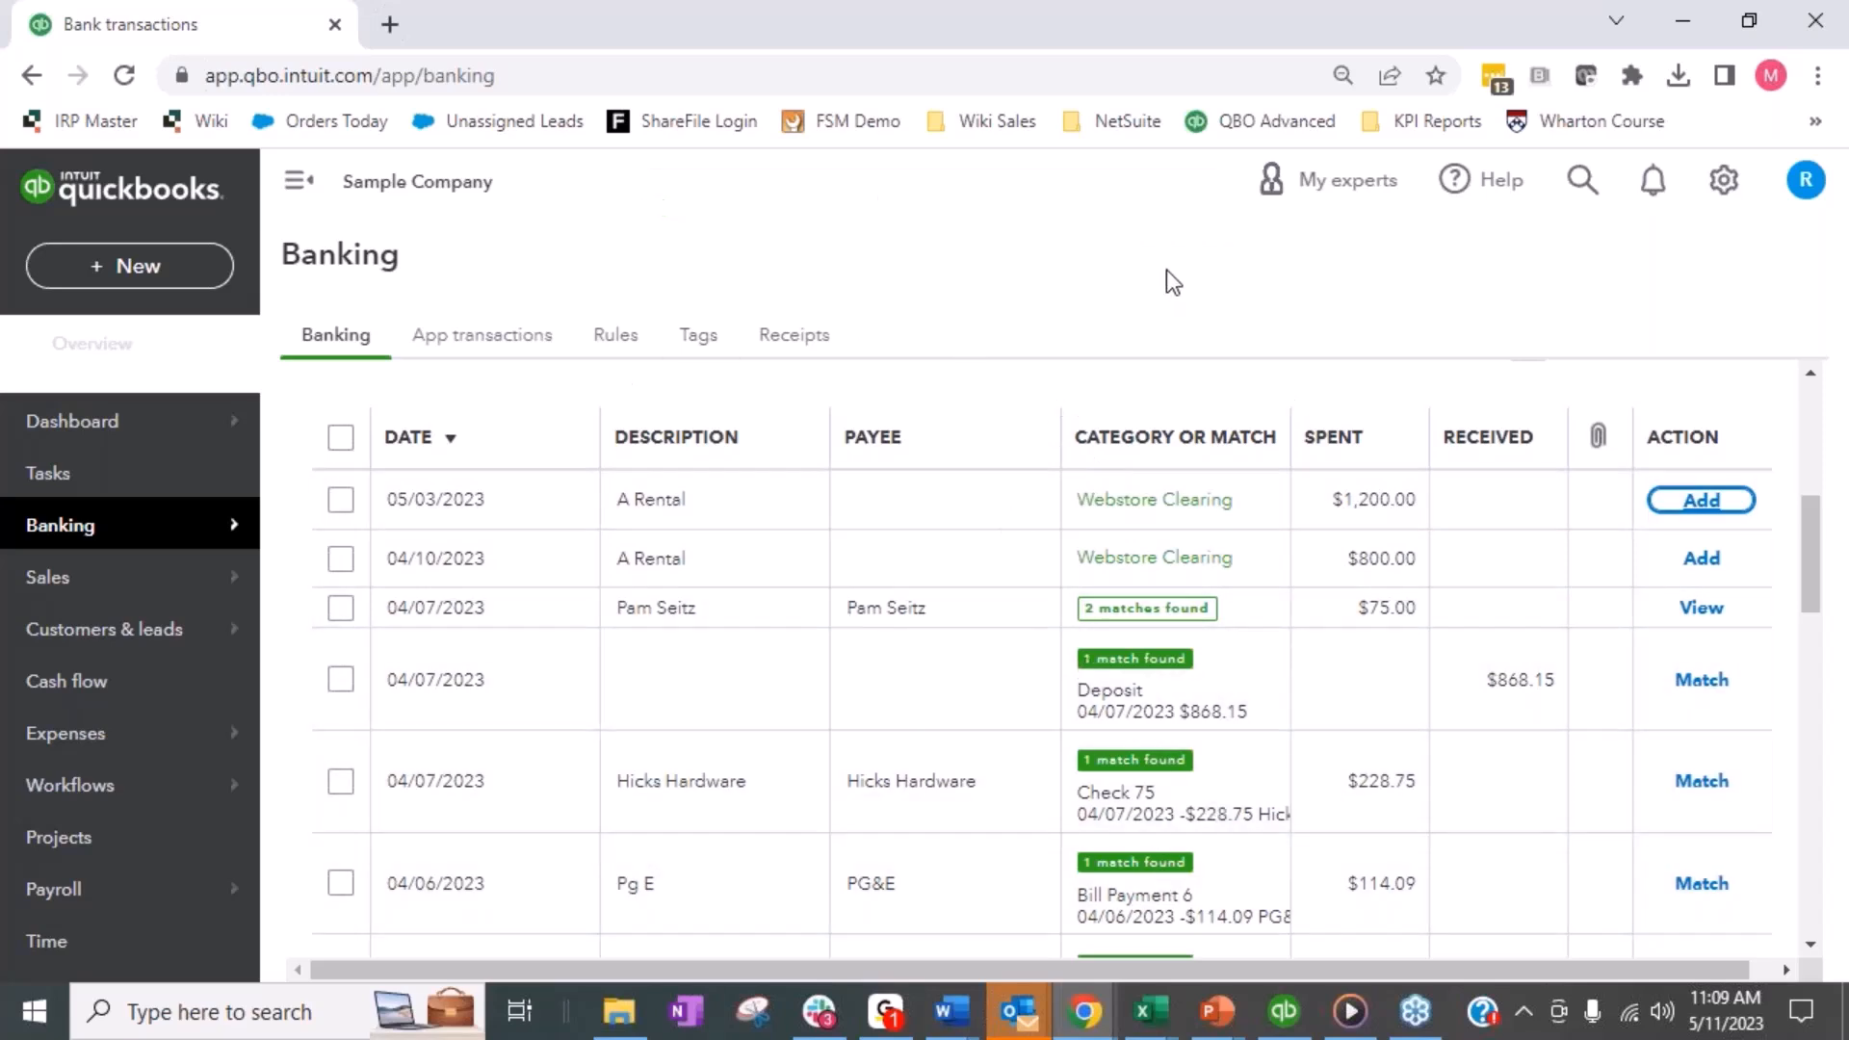
- Create a new bank deposit
{"action": "left_click", "coordinate": [151, 280]}
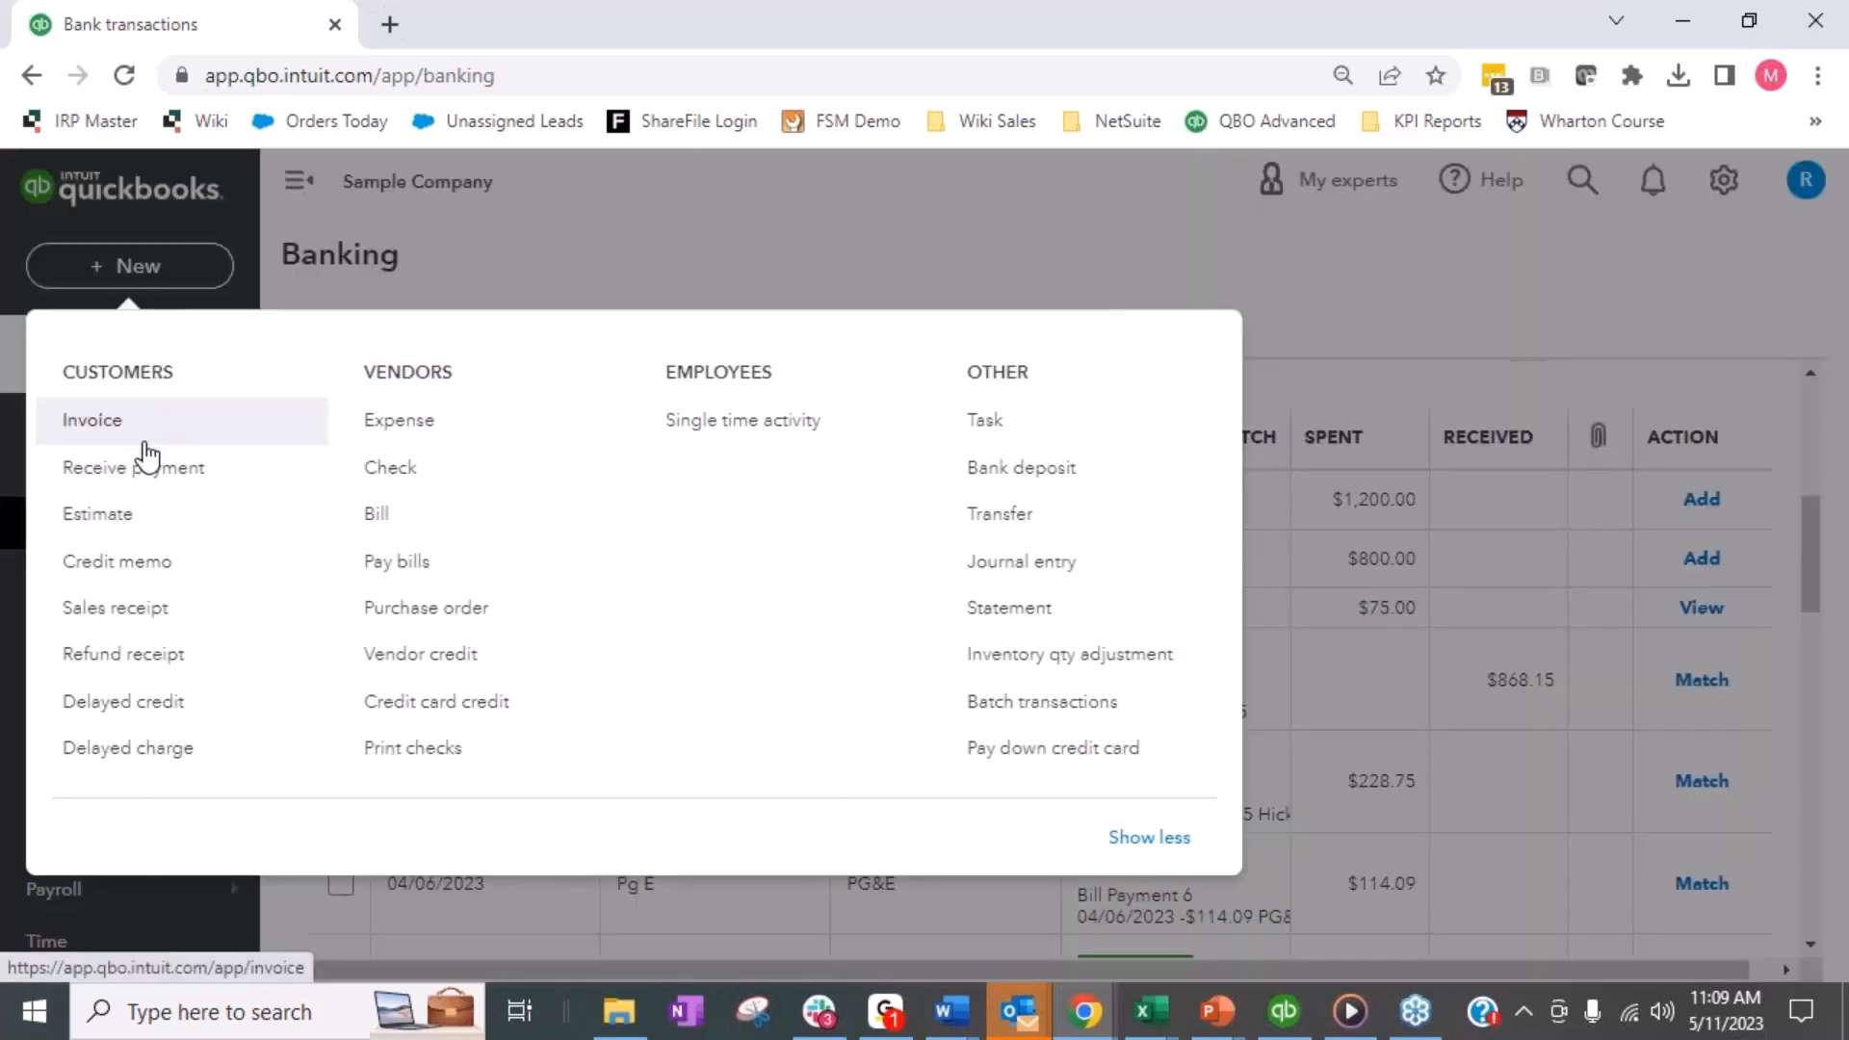
{"action": "right_click", "coordinate": [1017, 481]}
{"action": "left_click", "coordinate": [1017, 482]}
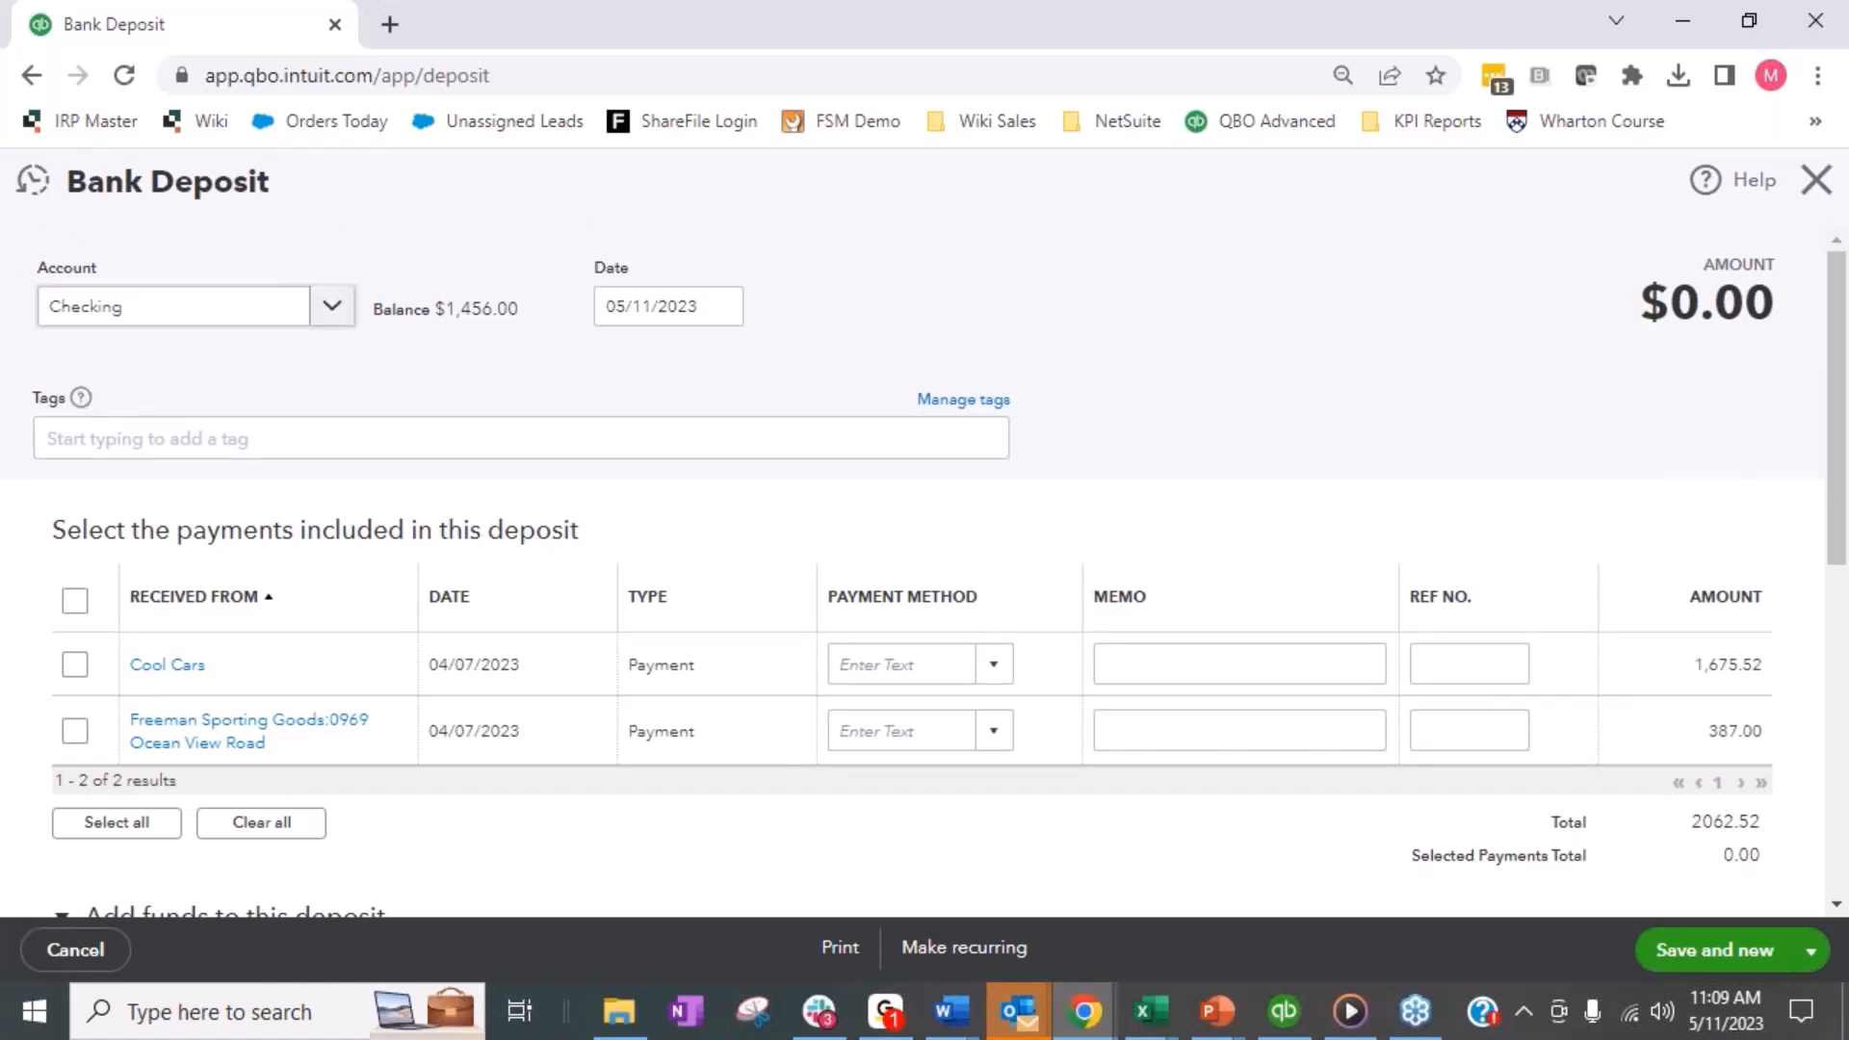
- Under the deposit's additional funds, set the account of line 1 to Webstore Clearing
{"action": "scroll", "coordinate": [321, 453], "scroll_direction": "down", "scroll_amount": 6}
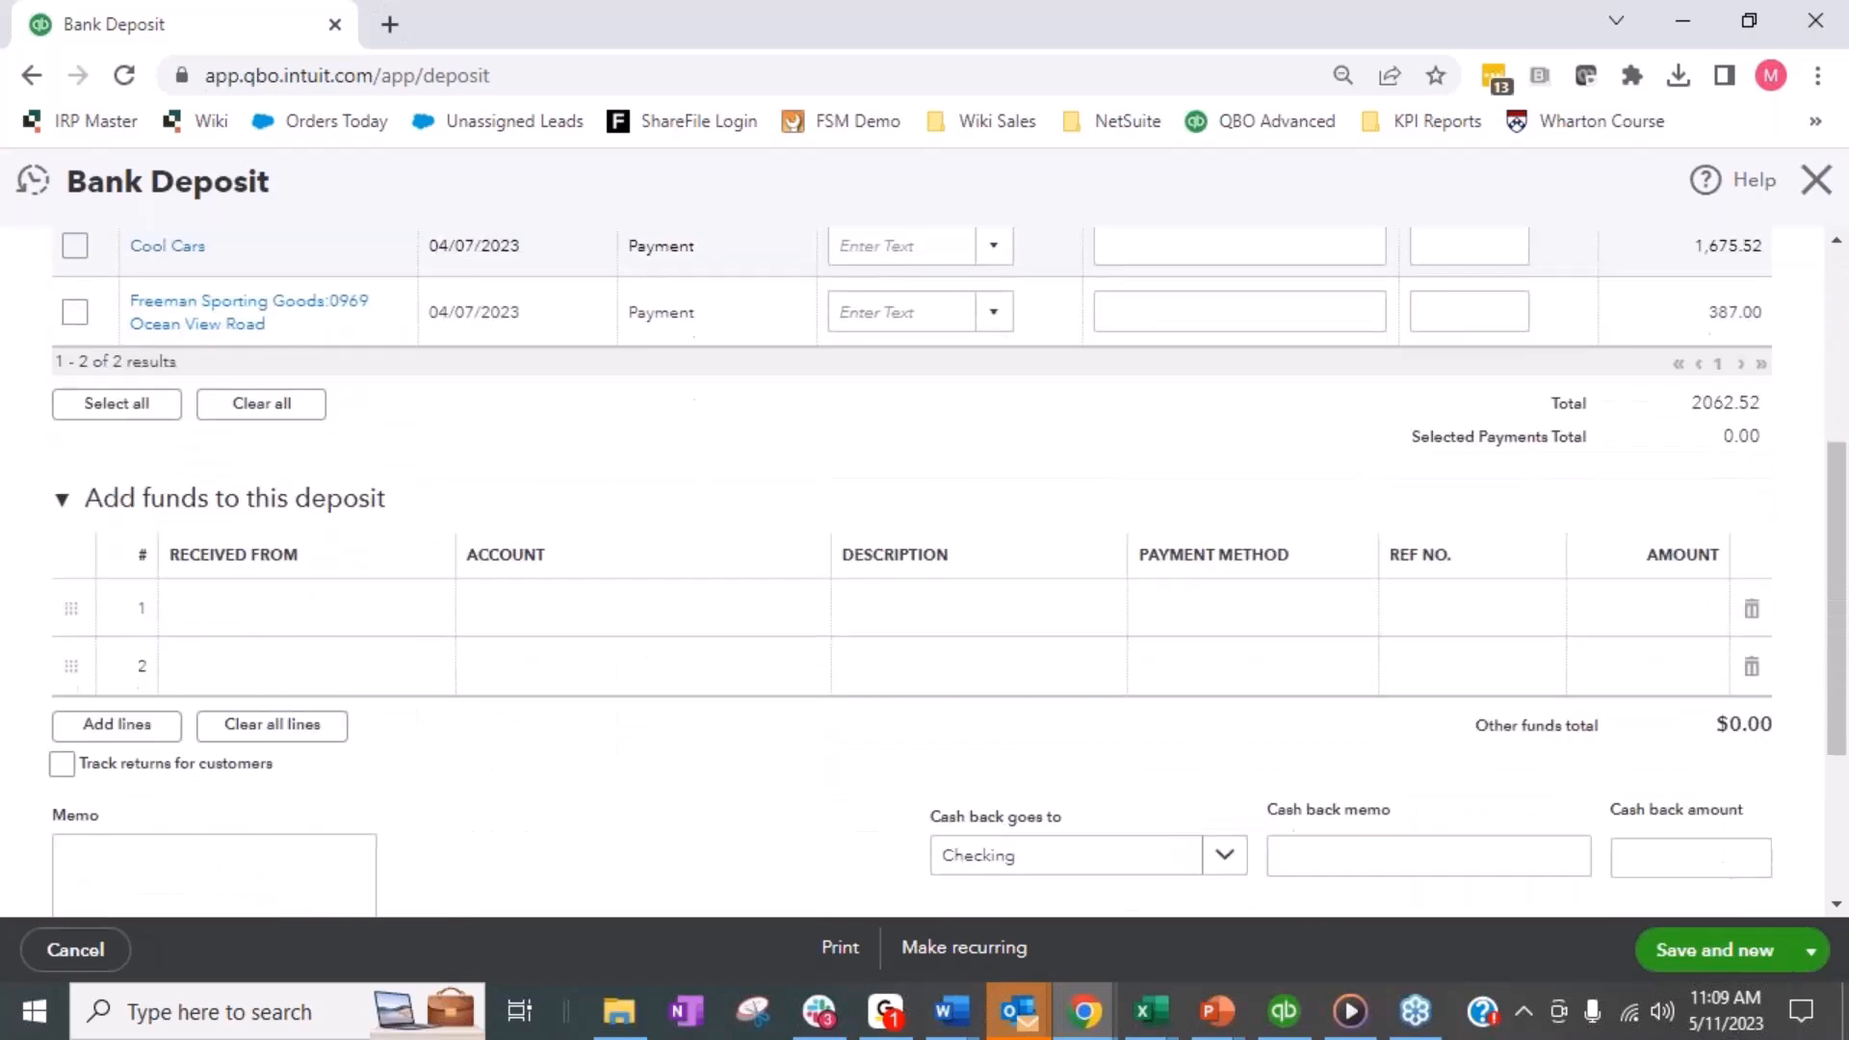
{"action": "left_click", "coordinate": [316, 448]}
{"action": "left_click", "coordinate": [479, 447]}
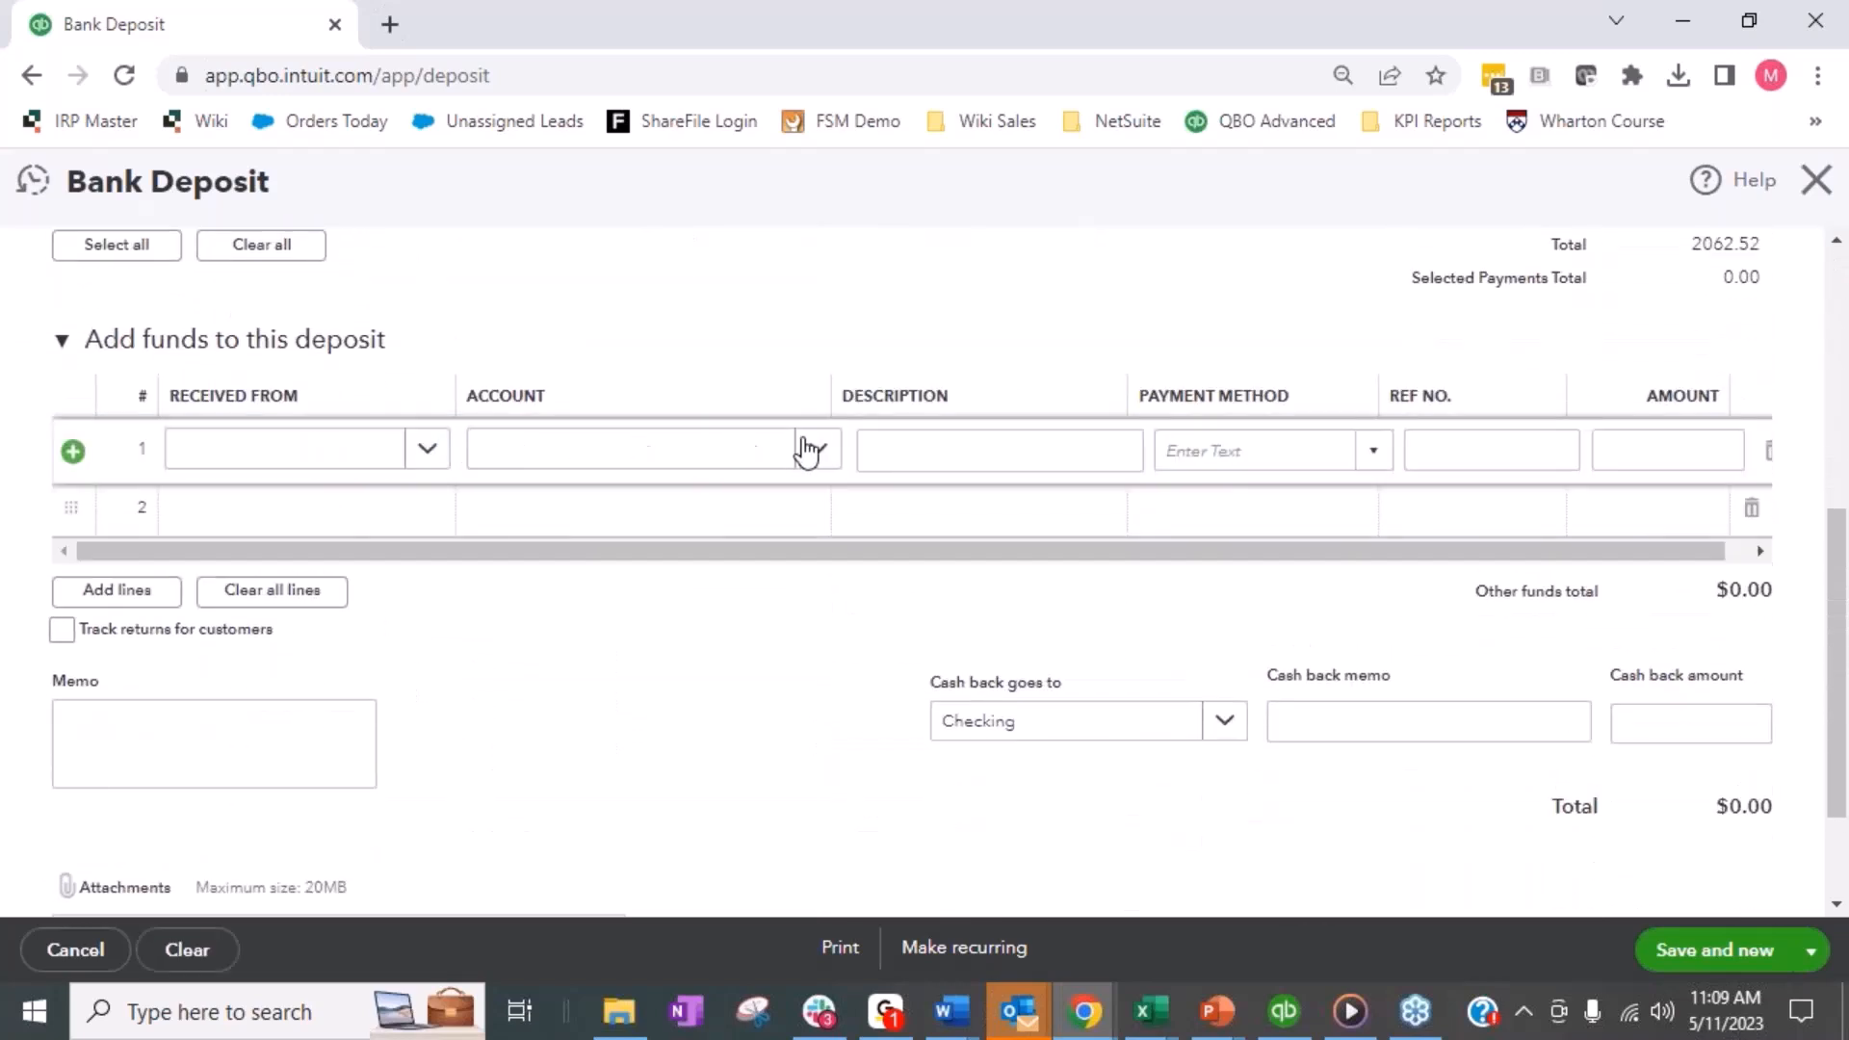
{"action": "type", "text": "web"}
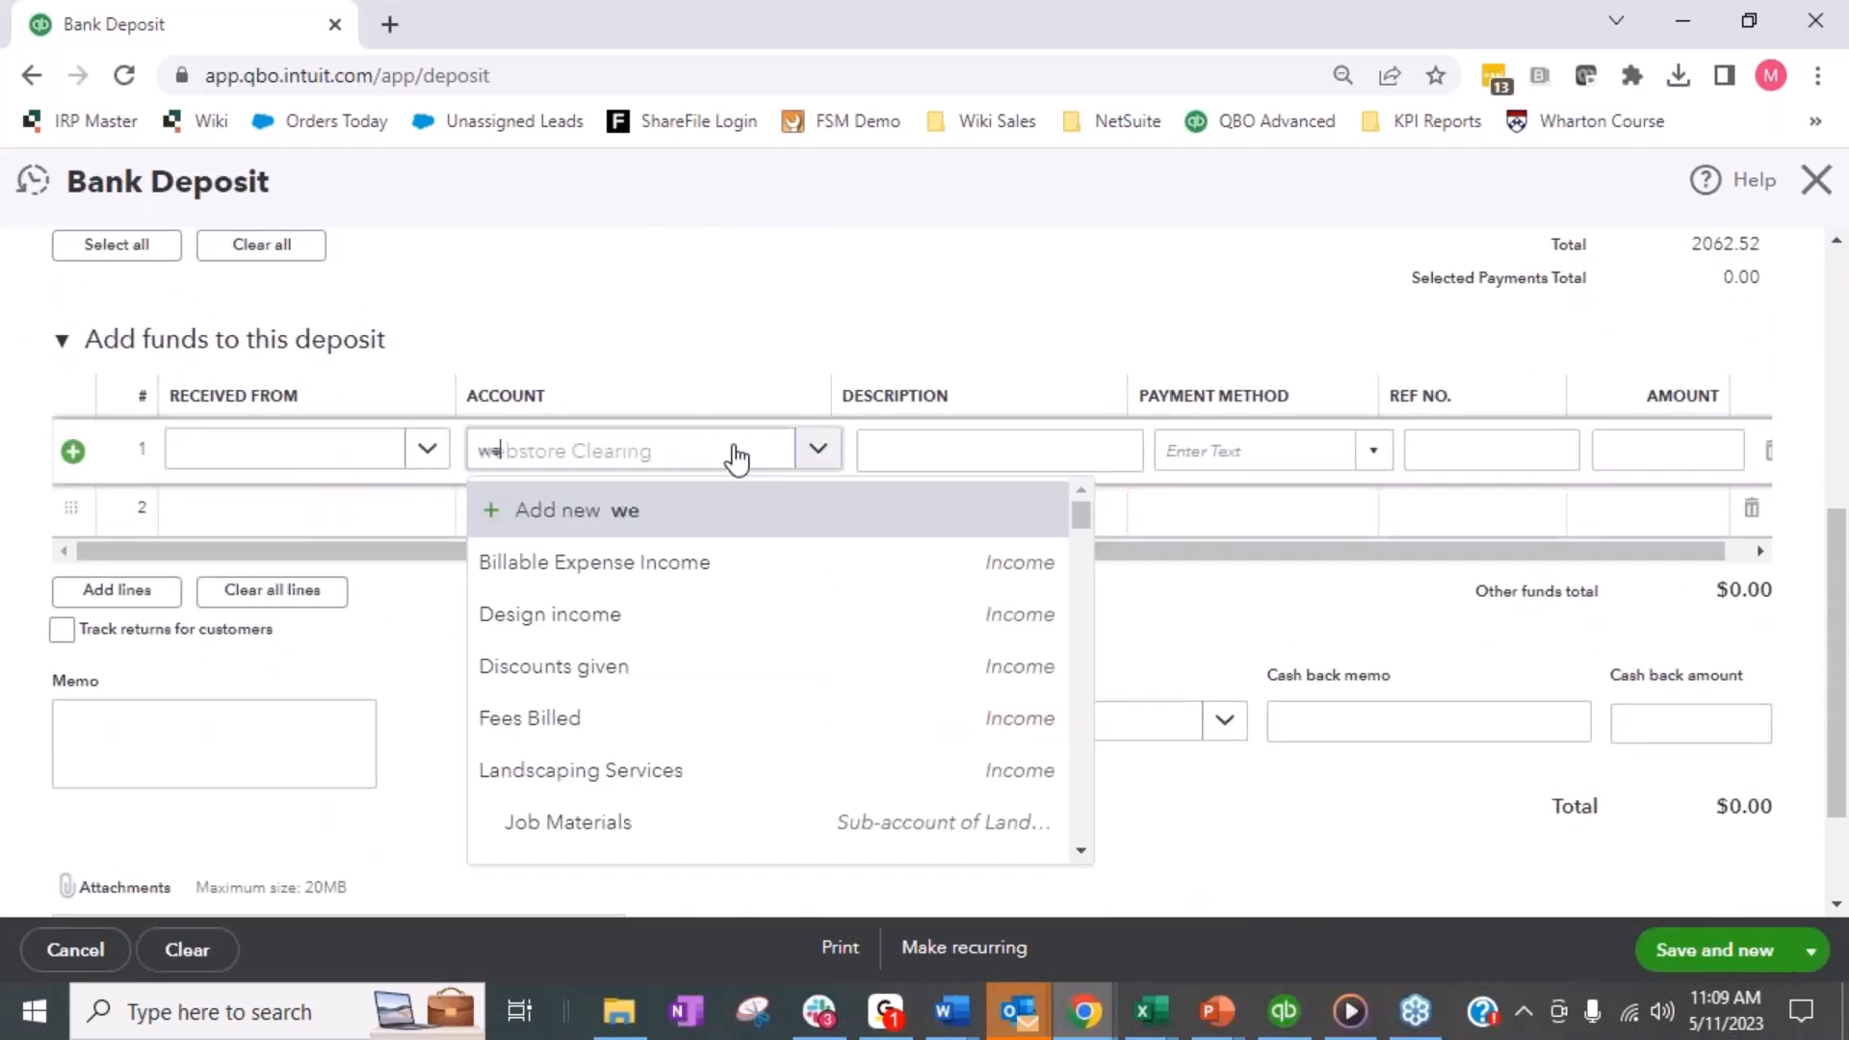
{"action": "left_click", "coordinate": [689, 560]}
- Enter an amount of 5,500 on the Webstore Clearing line and save the deposit, continuing with a new one
{"action": "key", "text": "Tab"}
{"action": "key", "text": "Tab"}
{"action": "key", "text": "Tab"}
{"action": "key", "text": "Tab"}
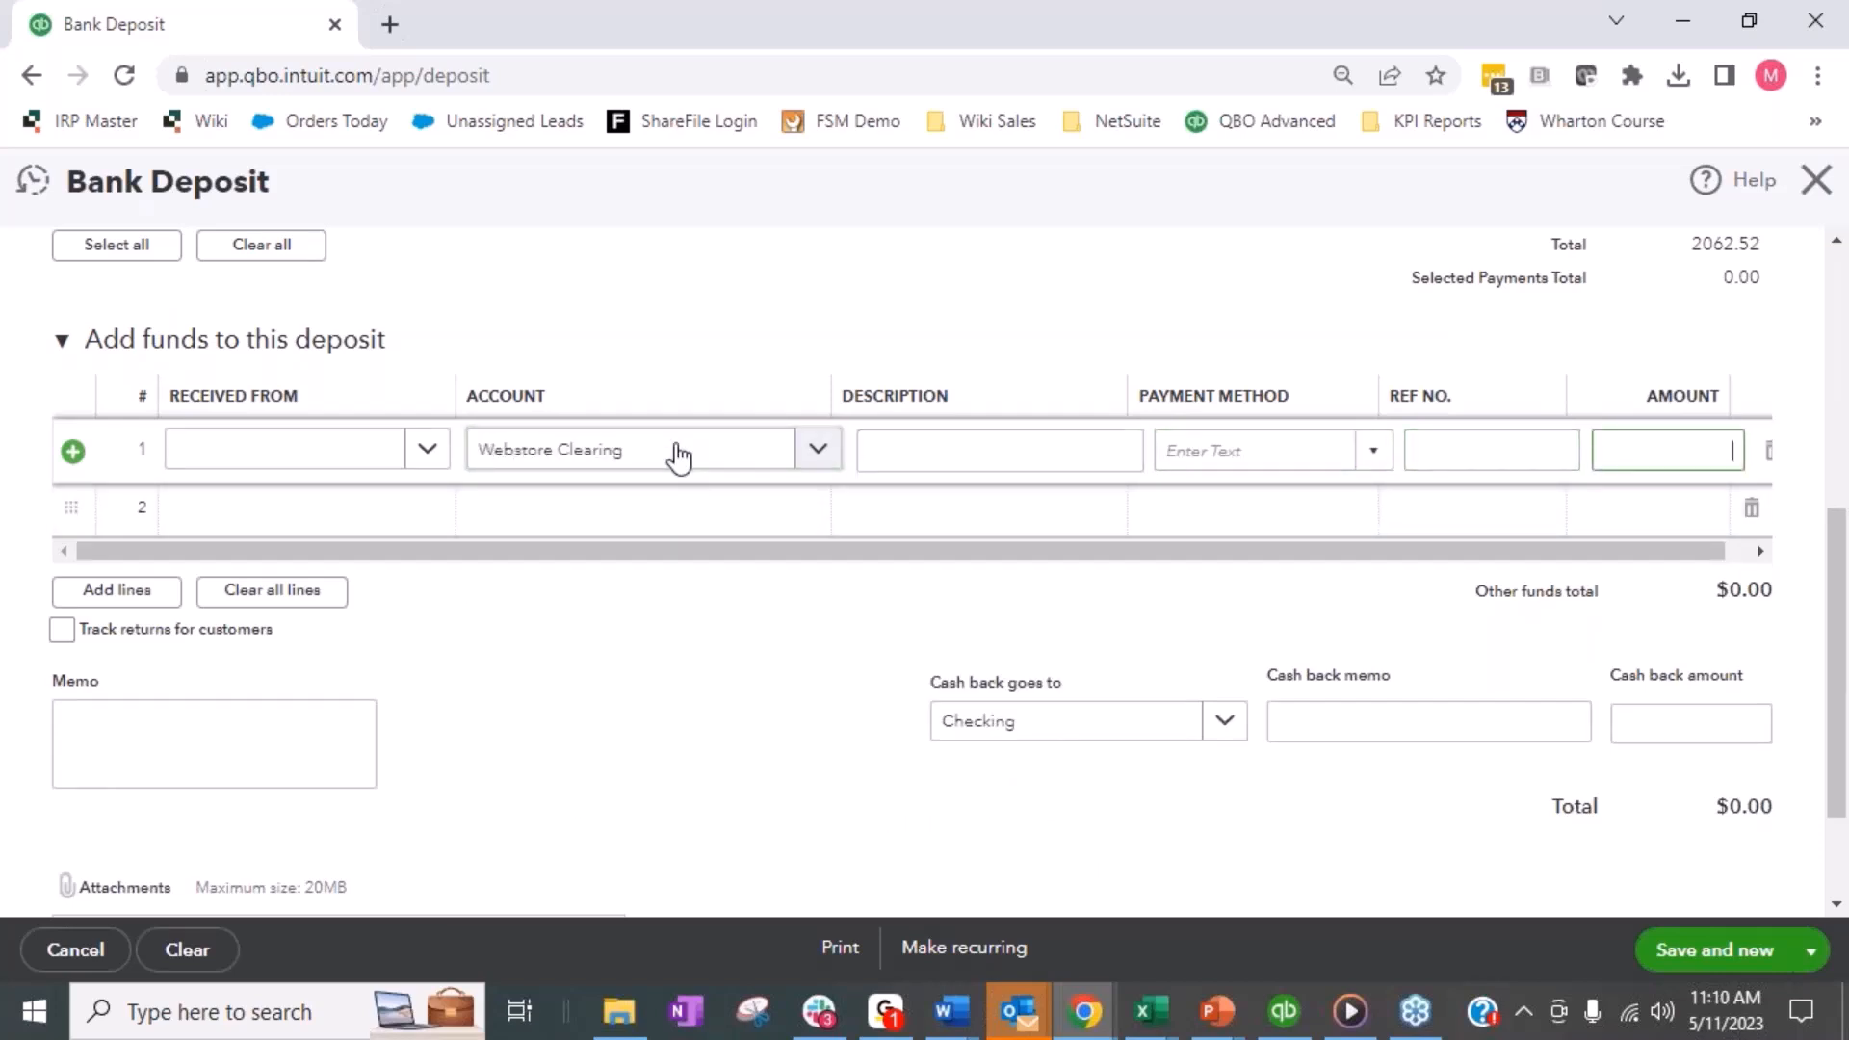
{"action": "type", "text": "5,500"}
{"action": "key", "text": "Tab"}
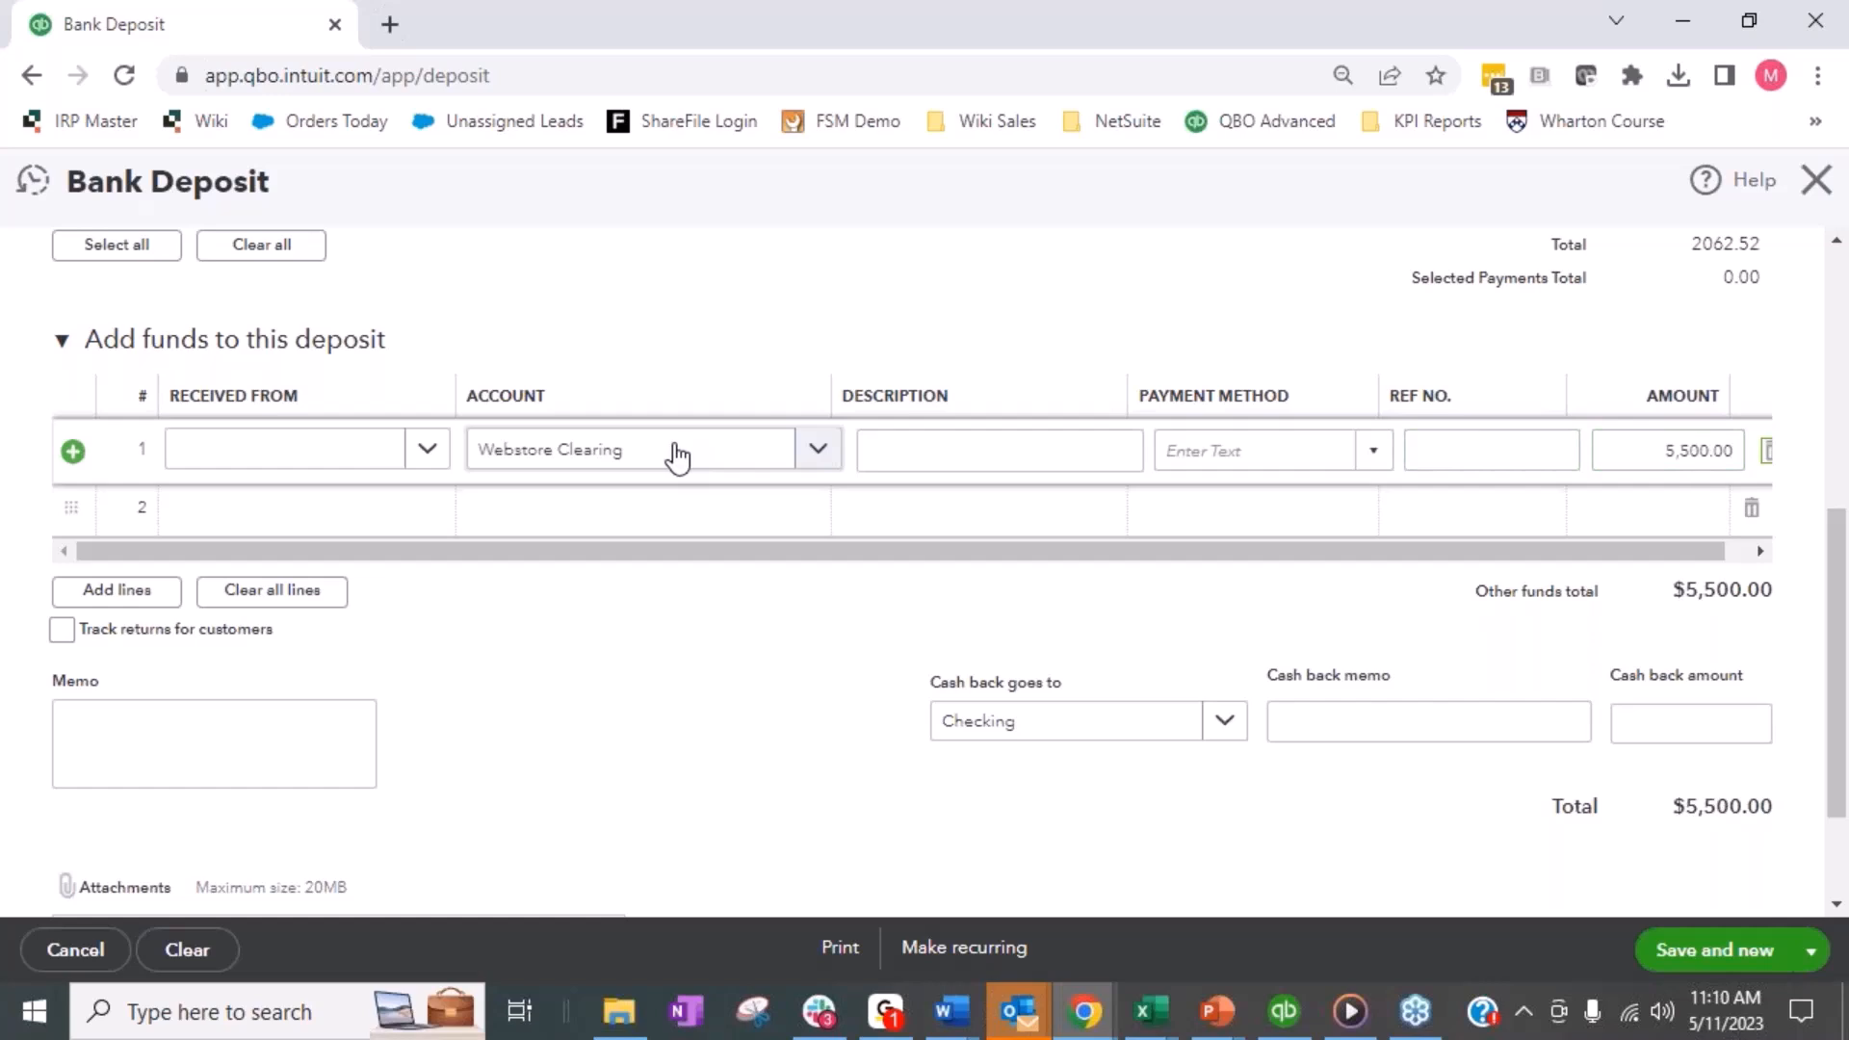
{"action": "left_click", "coordinate": [1819, 949]}
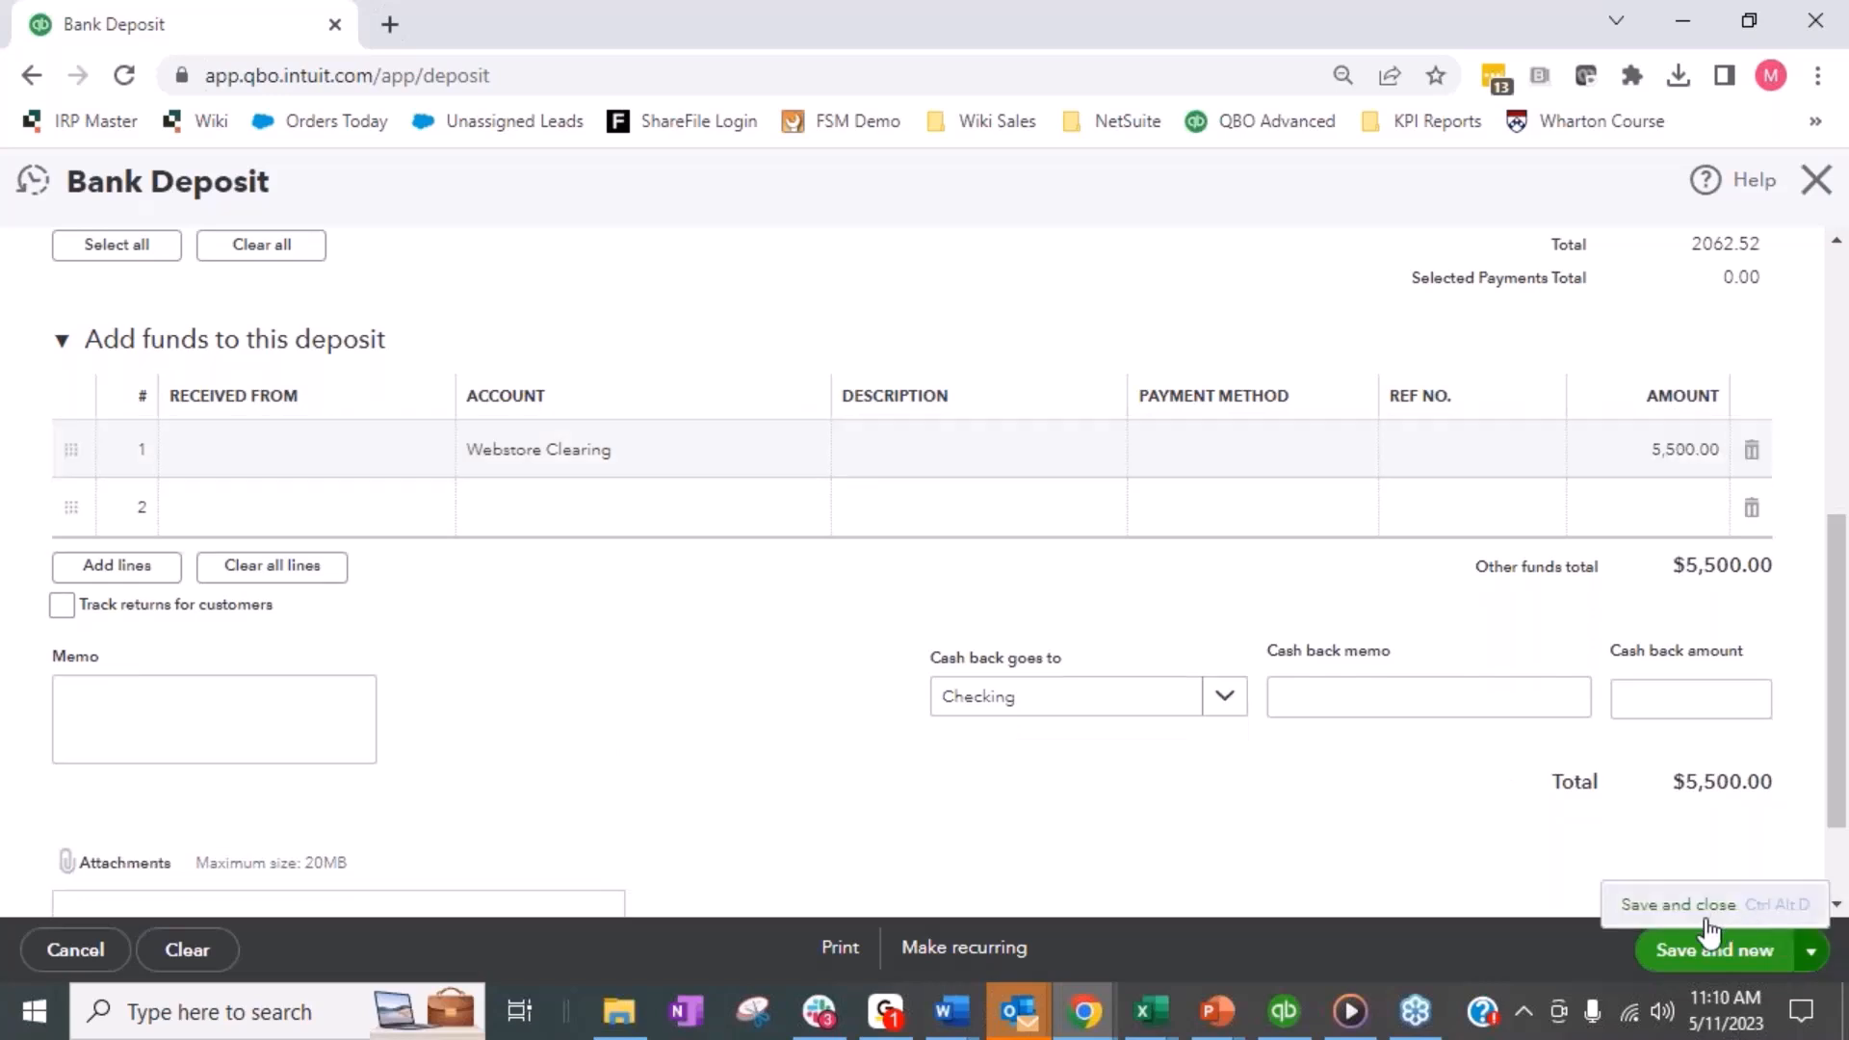
{"action": "left_click", "coordinate": [1742, 961]}
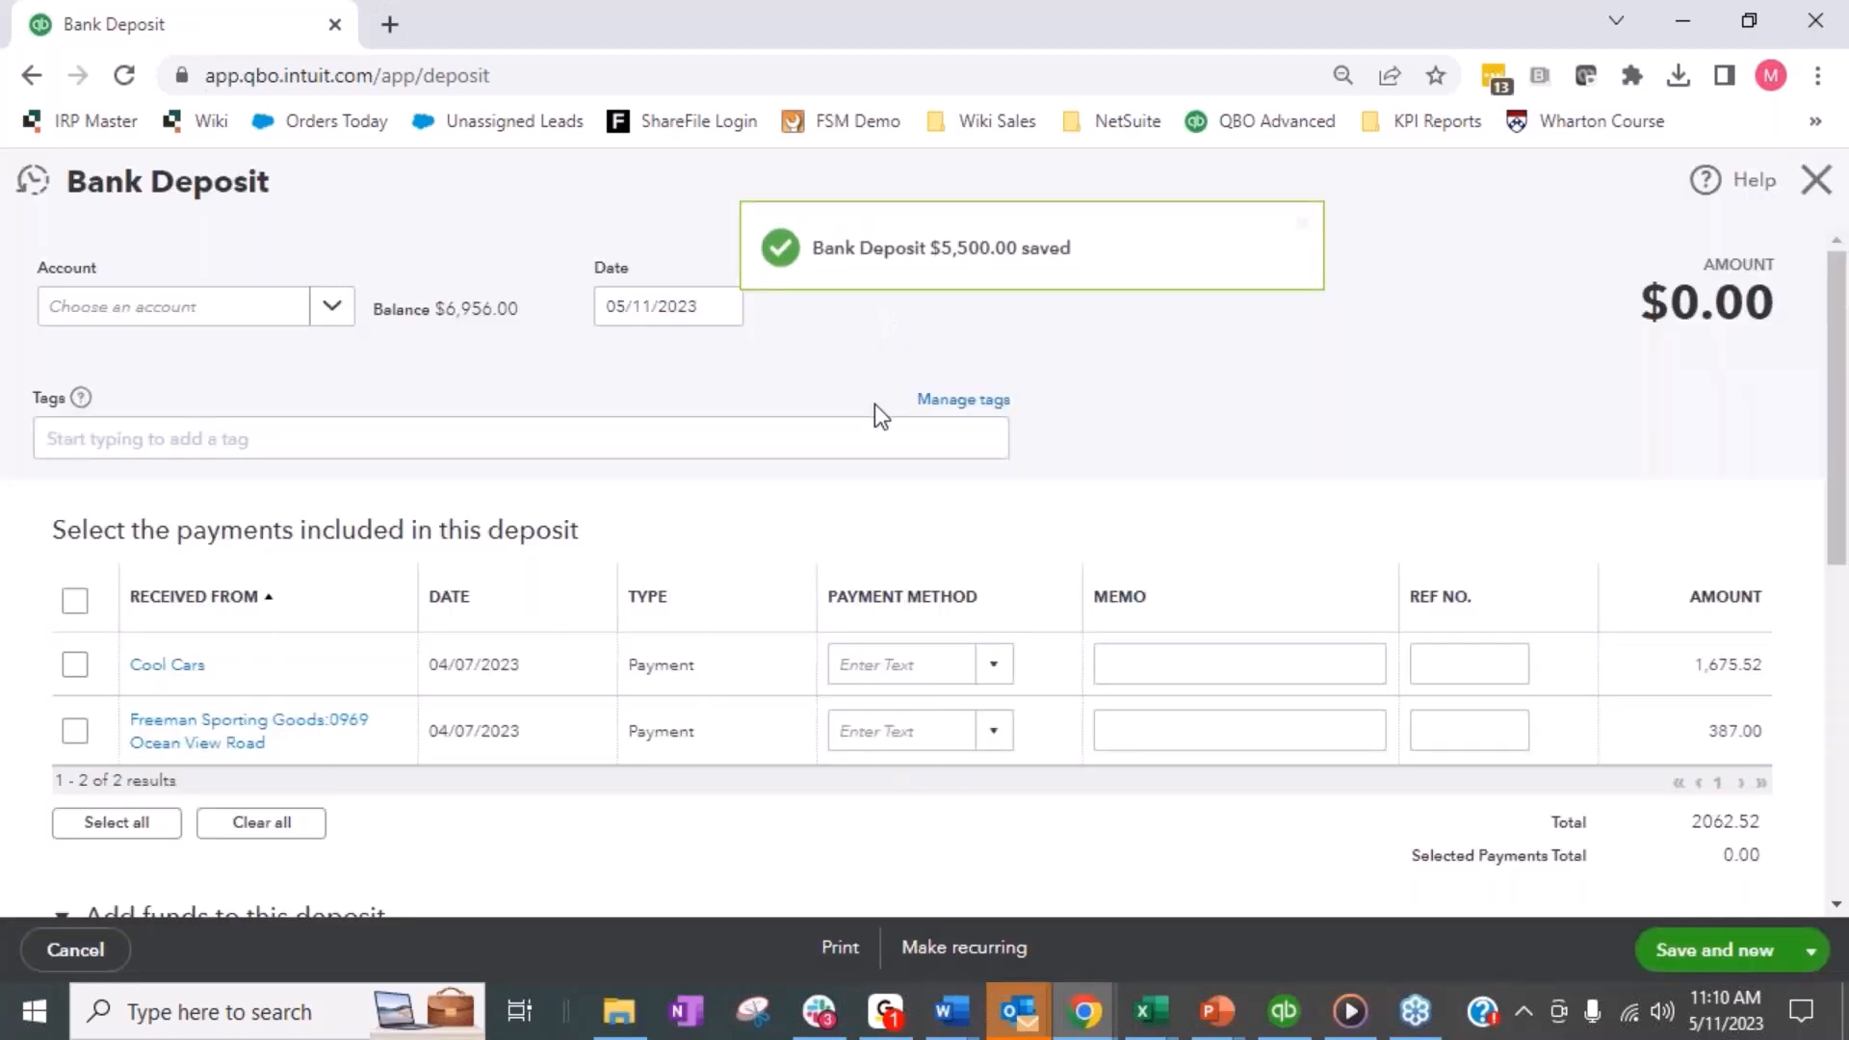
- On the new deposit, assign Webstore Clearing as the account of the first additional funds line
{"action": "scroll", "coordinate": [562, 427], "scroll_direction": "down", "scroll_amount": 3}
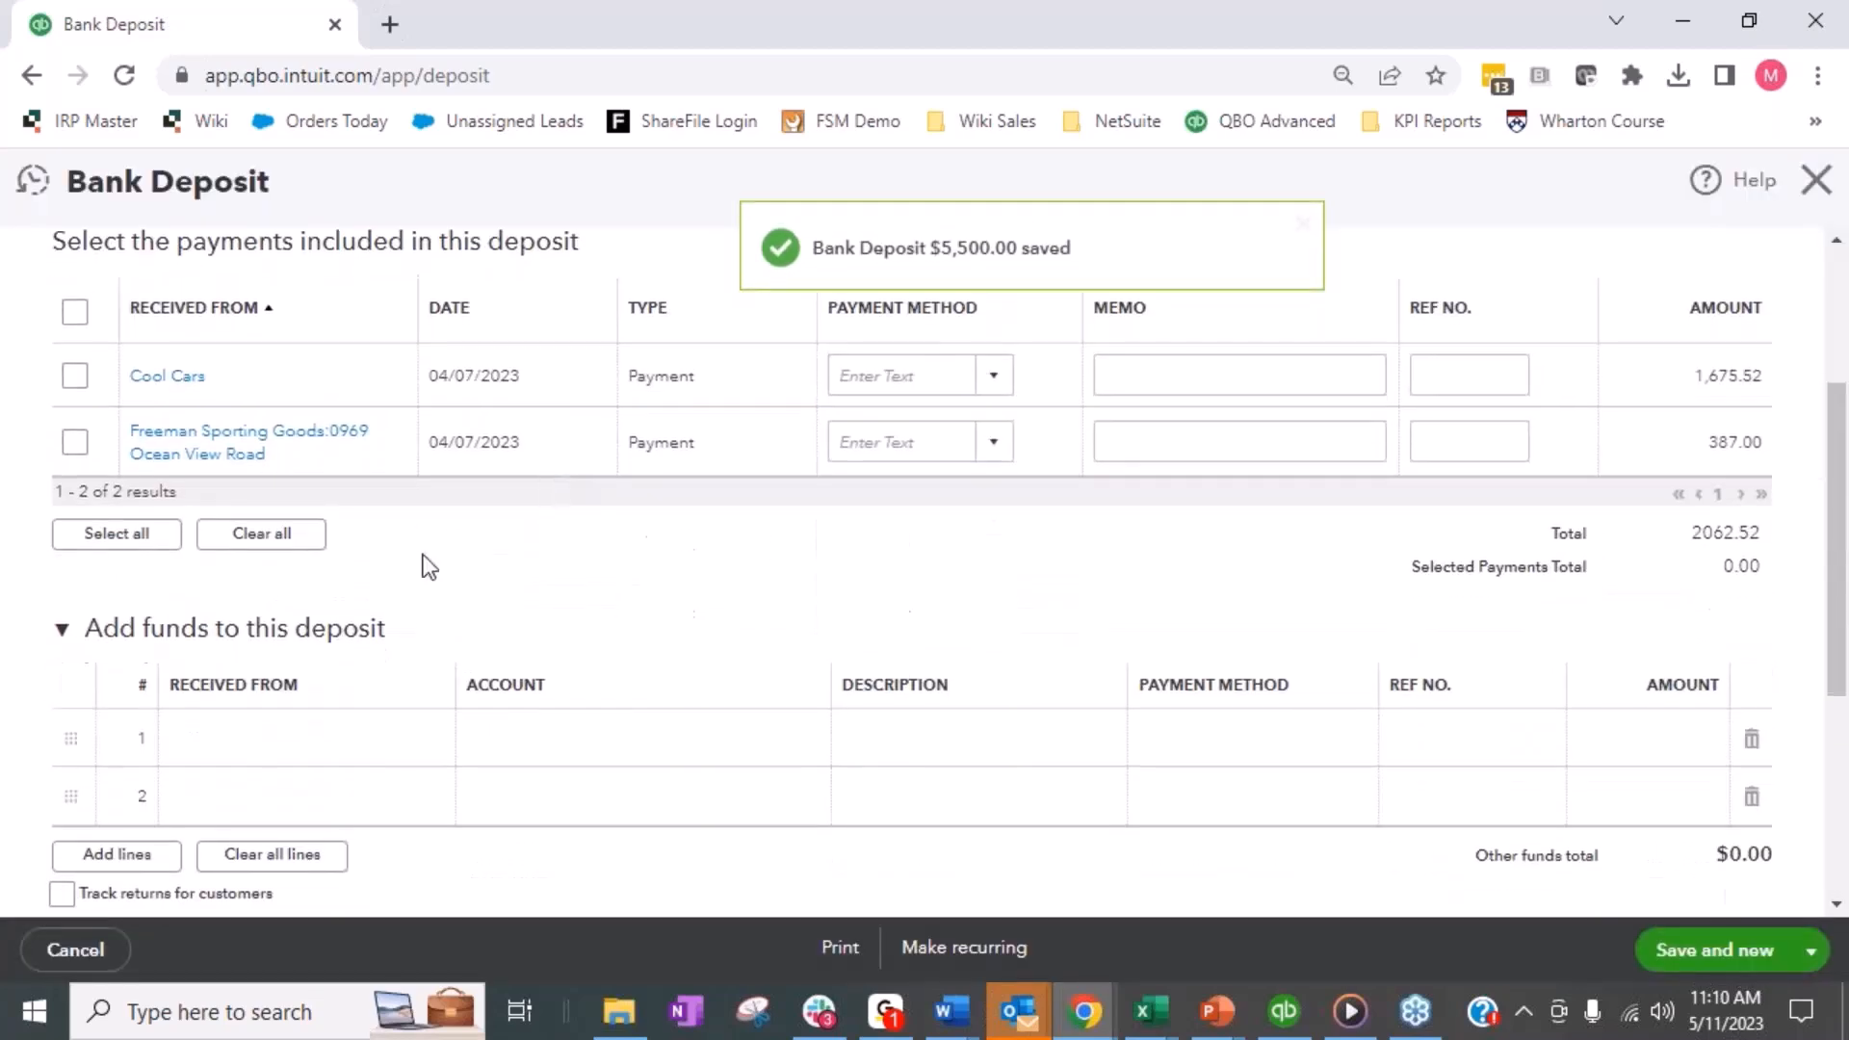
{"action": "left_click", "coordinate": [354, 737]}
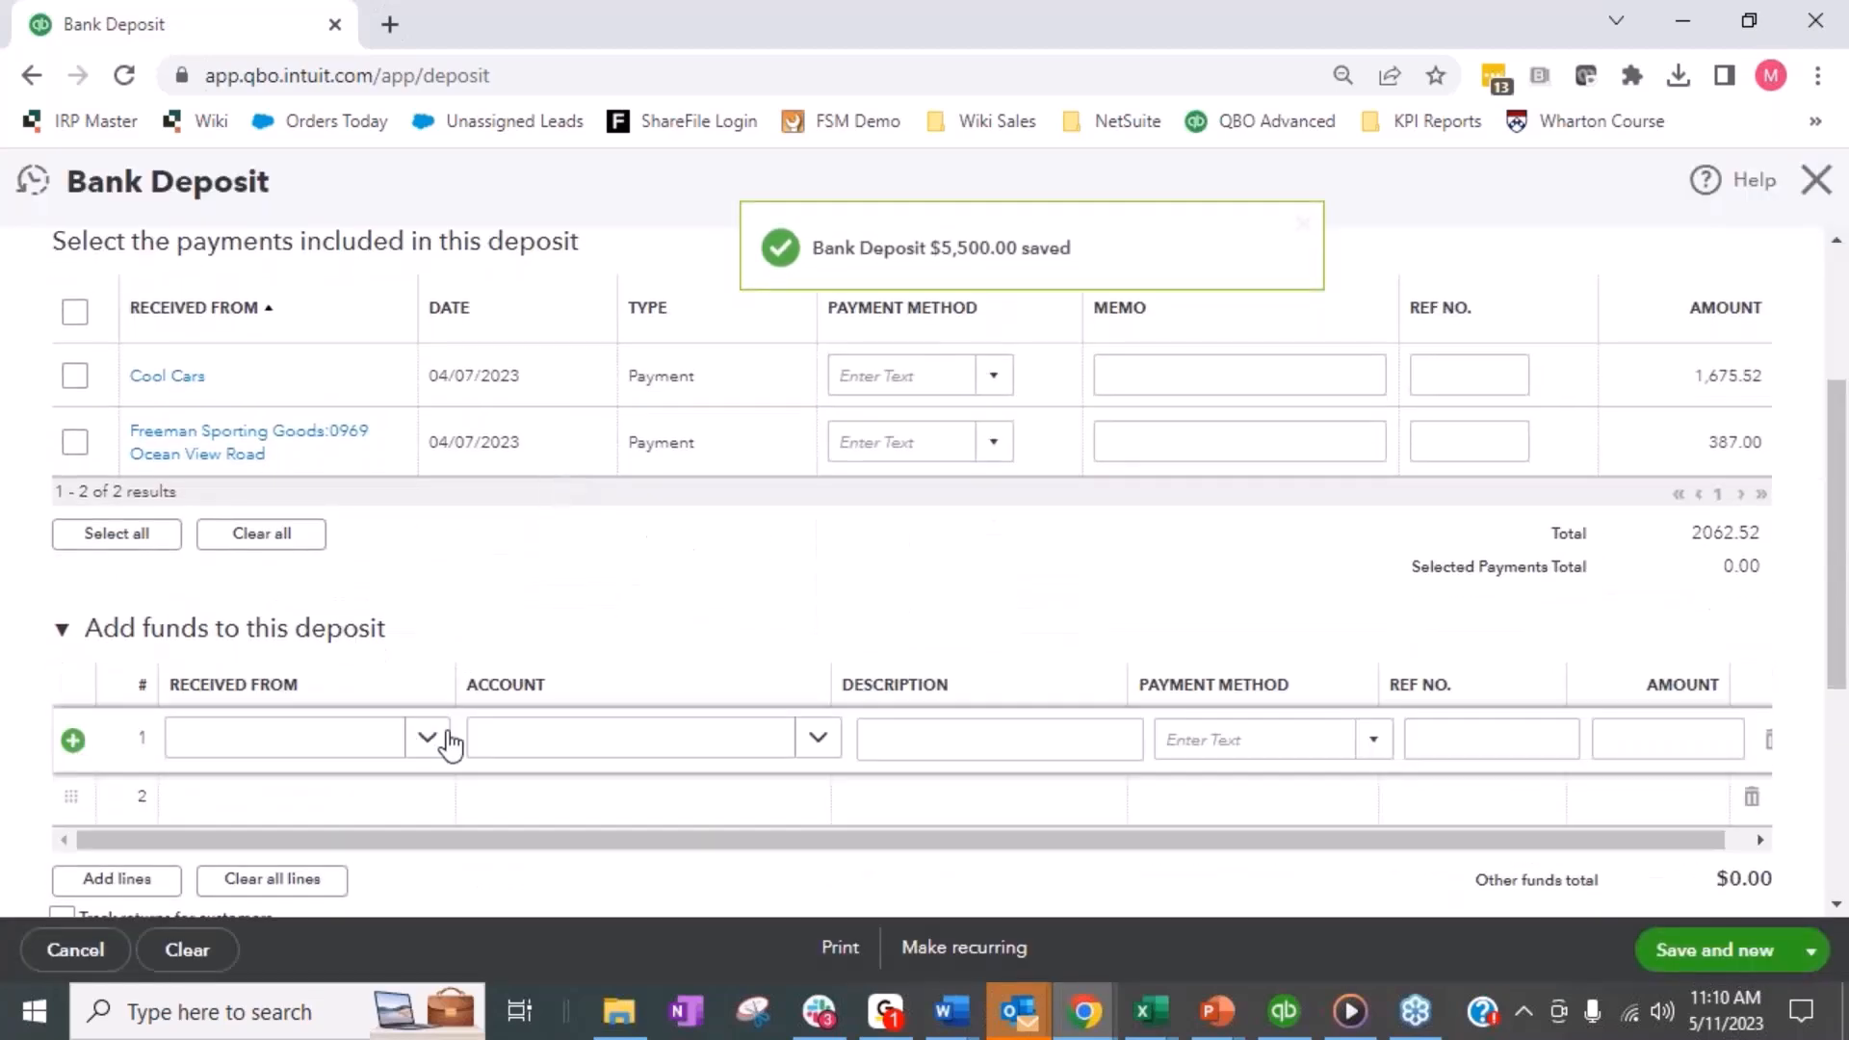
{"action": "left_click", "coordinate": [745, 743]}
{"action": "type", "text": "web"}
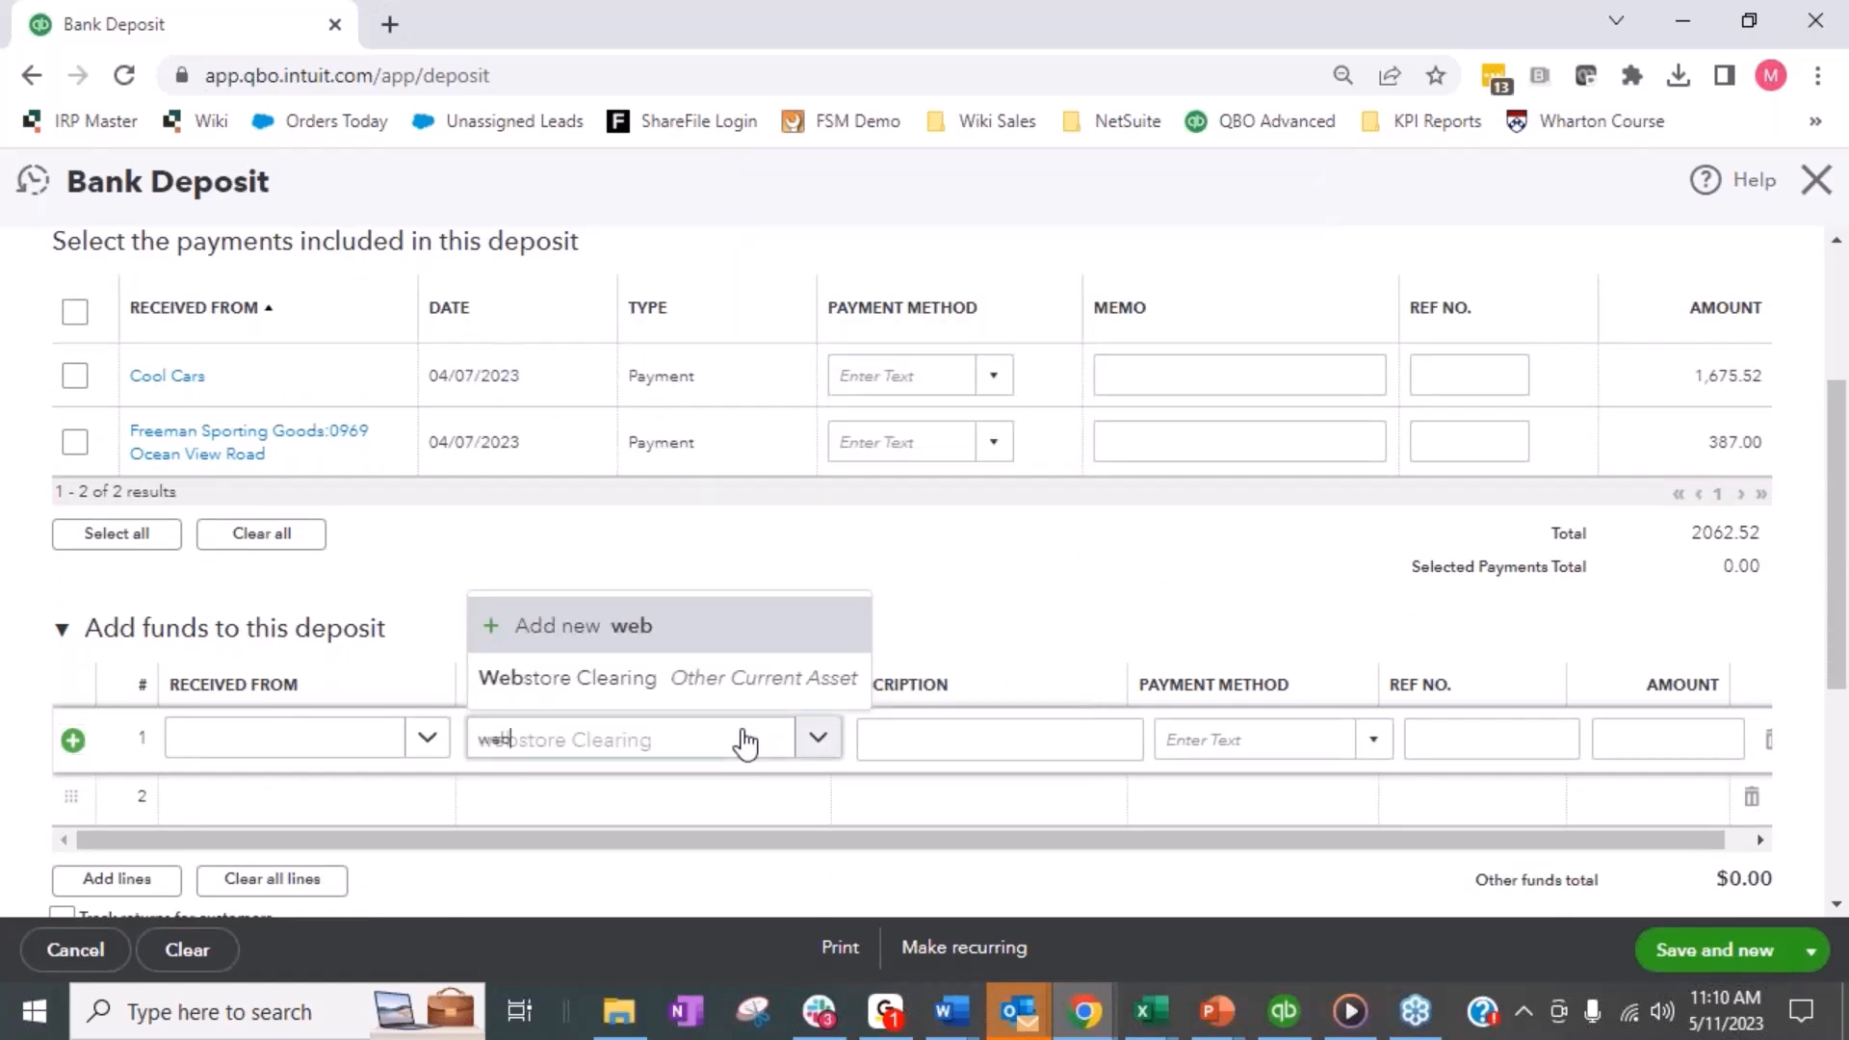
{"action": "key", "text": "Down"}
{"action": "key", "text": "Tab"}
- Set the Webstore Clearing line's amount to 2,800, then save and close the deposit
{"action": "key", "text": "Tab"}
{"action": "key", "text": "Tab"}
{"action": "key", "text": "Tab"}
{"action": "type", "text": "1500"}
{"action": "key", "text": "BackSpace"}
{"action": "key", "text": "BackSpace"}
{"action": "type", "text": "800"}
{"action": "key", "text": "Tab"}
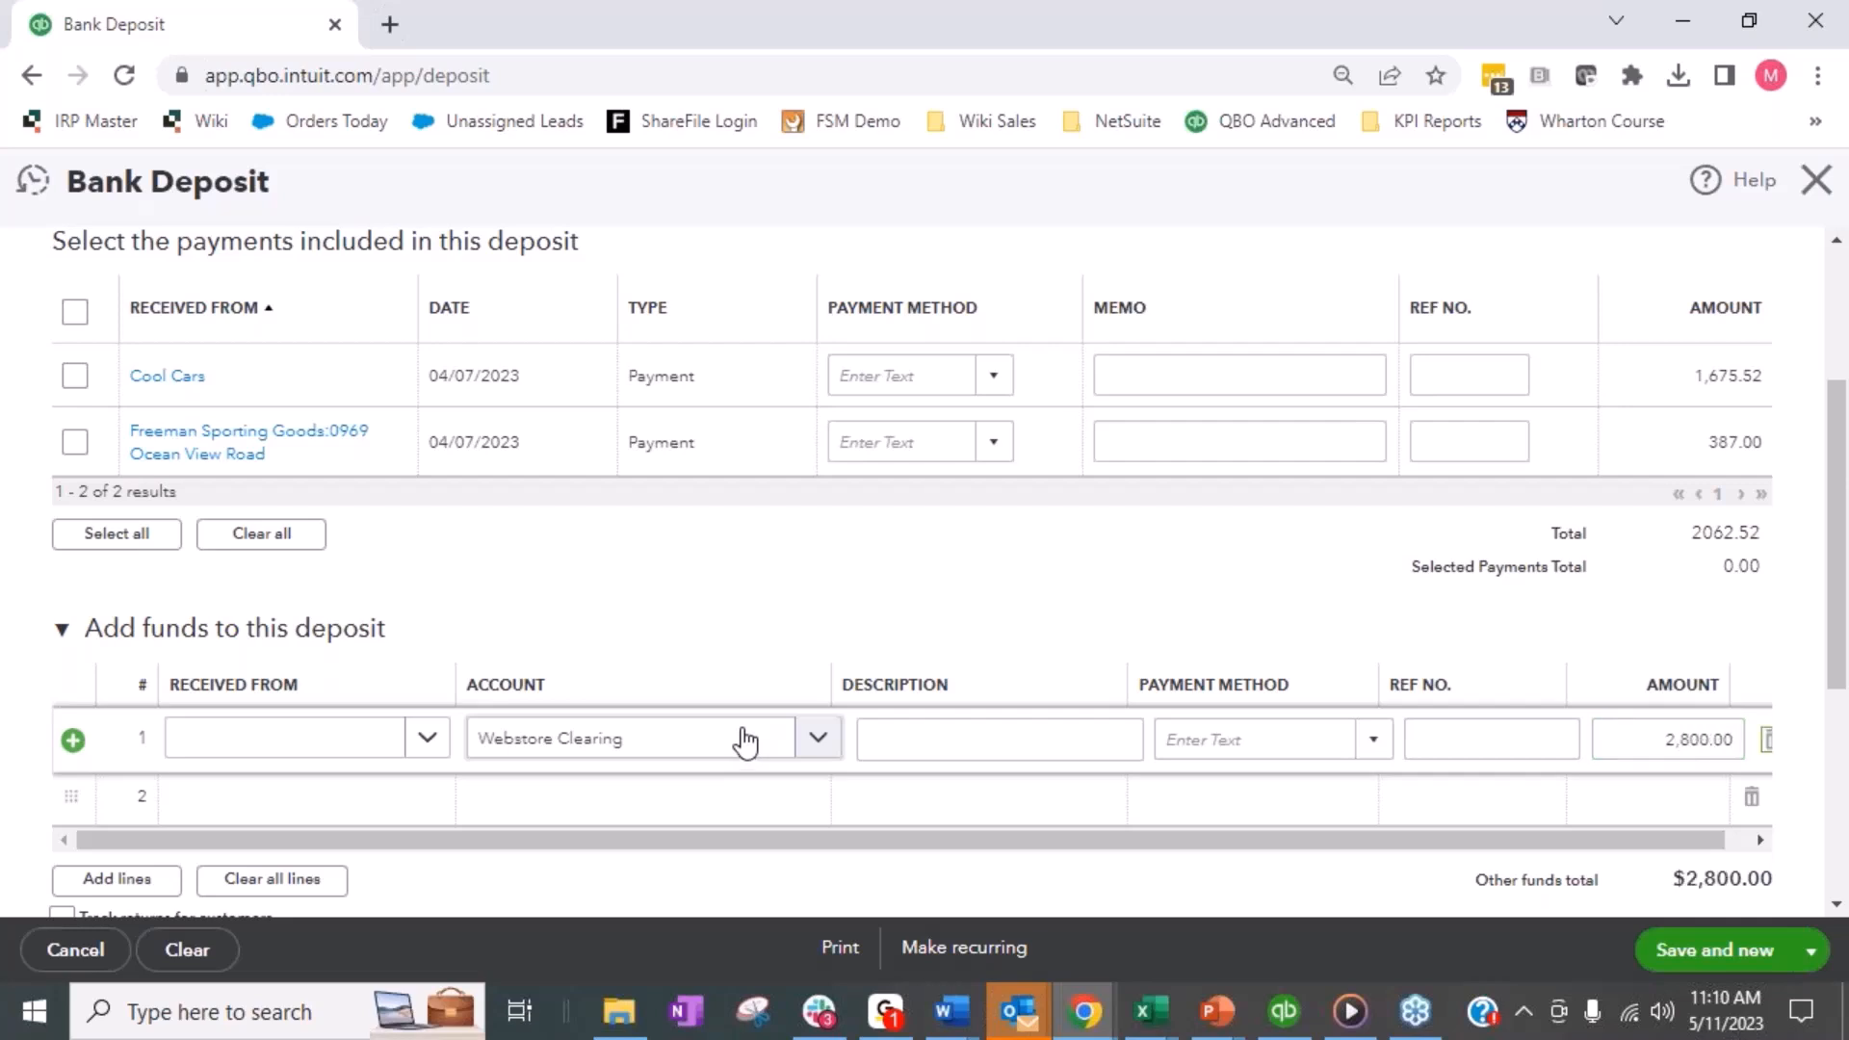
{"action": "left_click", "coordinate": [1810, 952]}
{"action": "left_click", "coordinate": [1745, 910]}
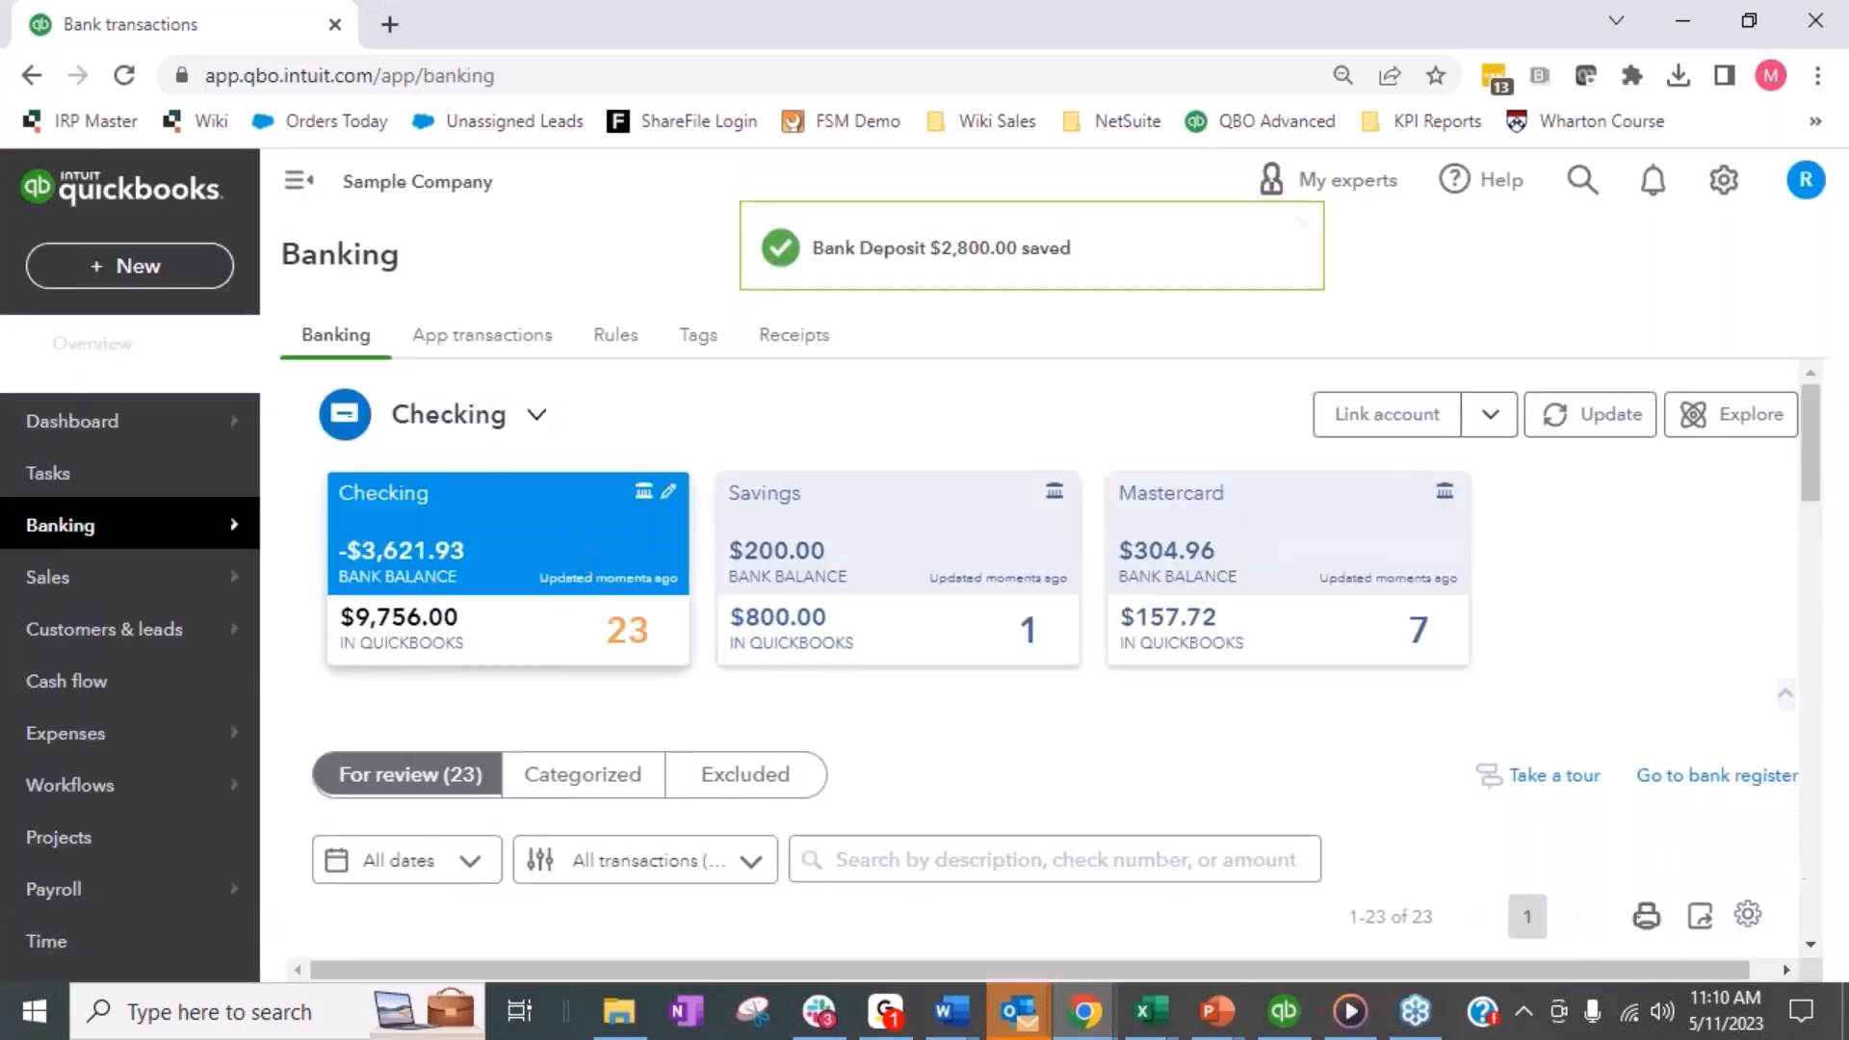
- Open the Webstore Clearing register from the chart of accounts and dismiss the register basics tip
{"action": "mouse_move", "coordinate": [67, 515]}
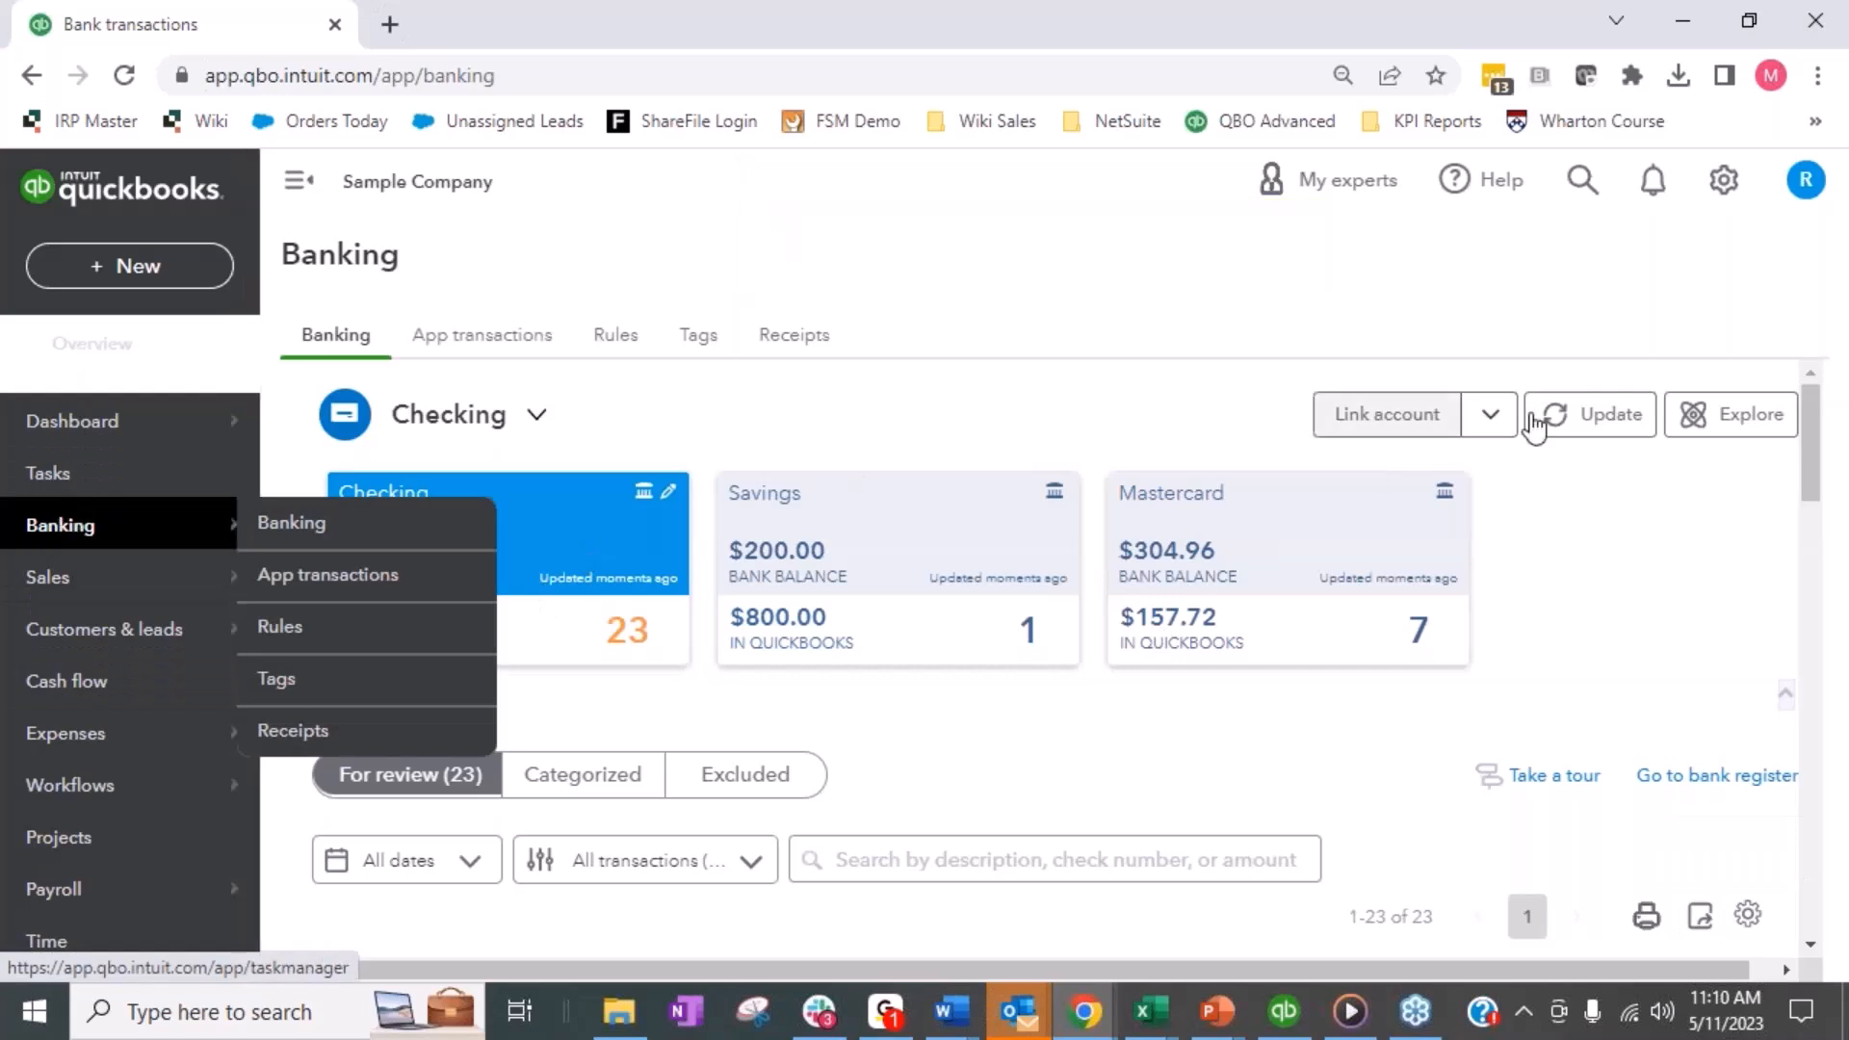
{"action": "left_click", "coordinate": [1726, 188]}
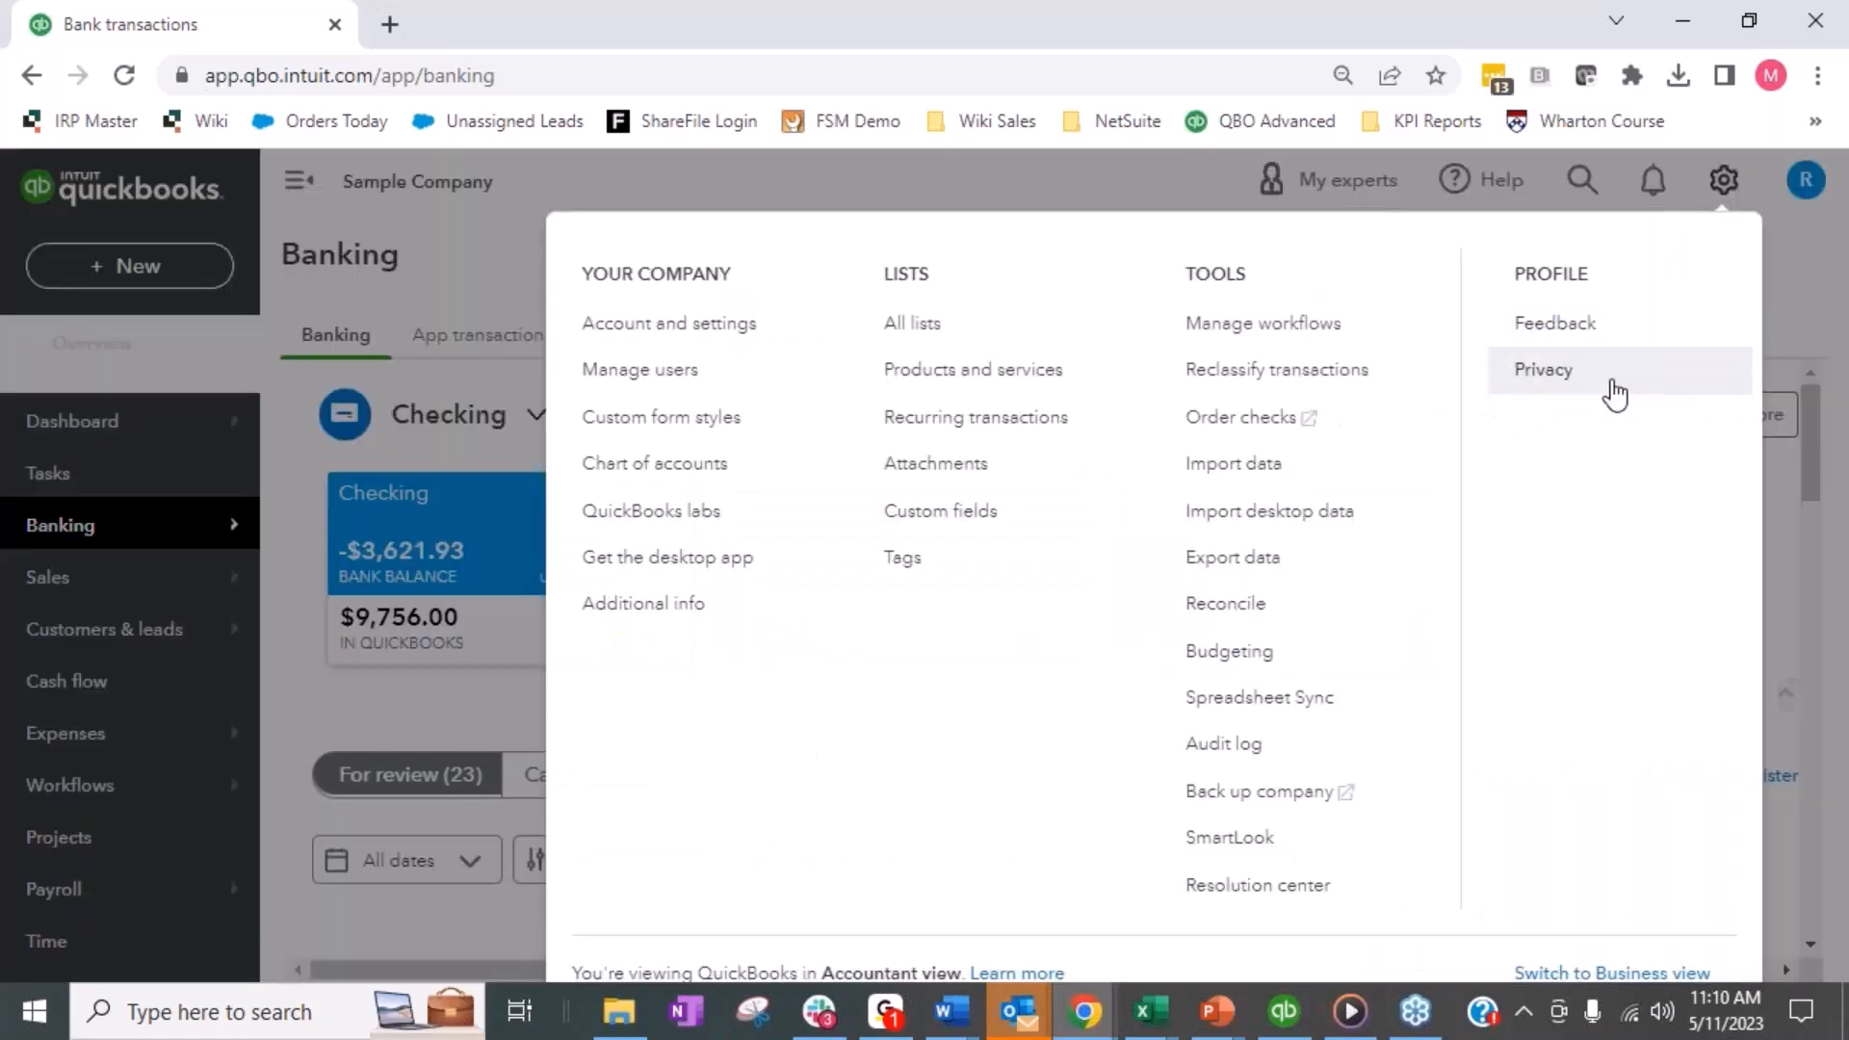
{"action": "left_click", "coordinate": [699, 467]}
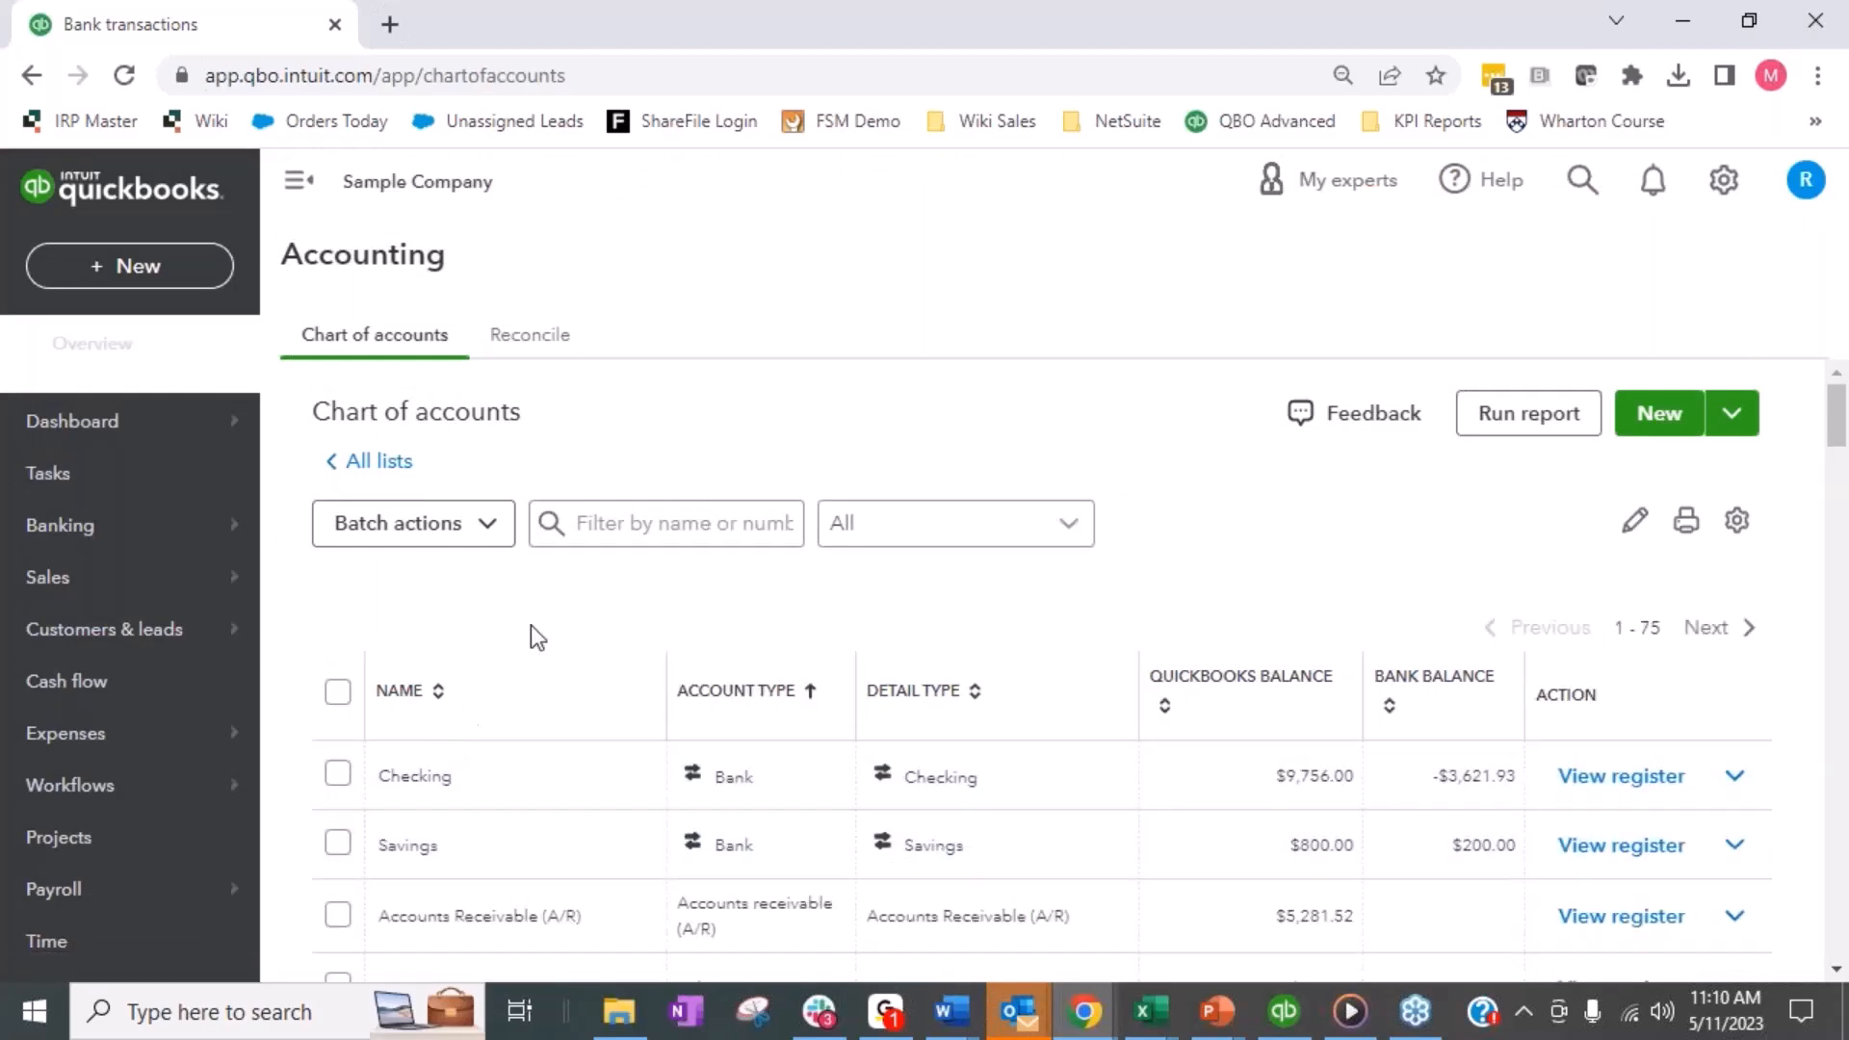
{"action": "scroll", "coordinate": [536, 638], "scroll_direction": "down", "scroll_amount": 3}
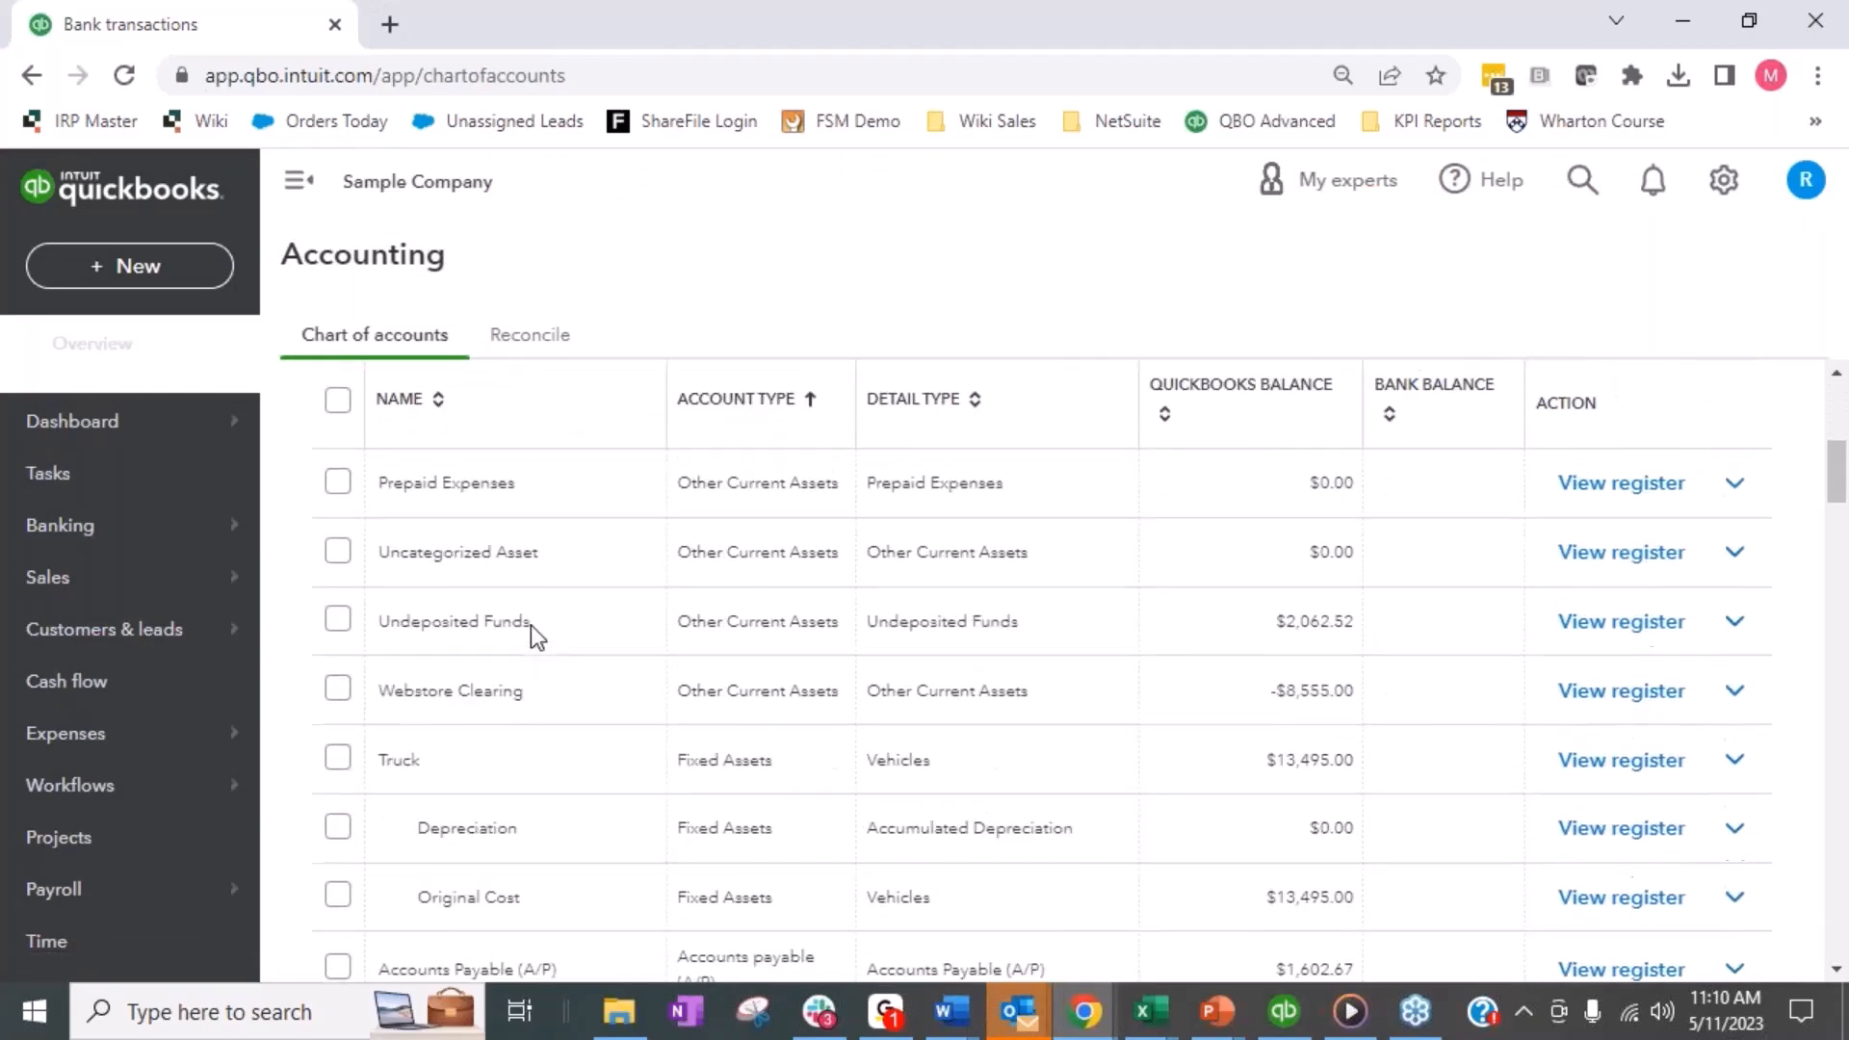
{"action": "left_click", "coordinate": [1561, 690]}
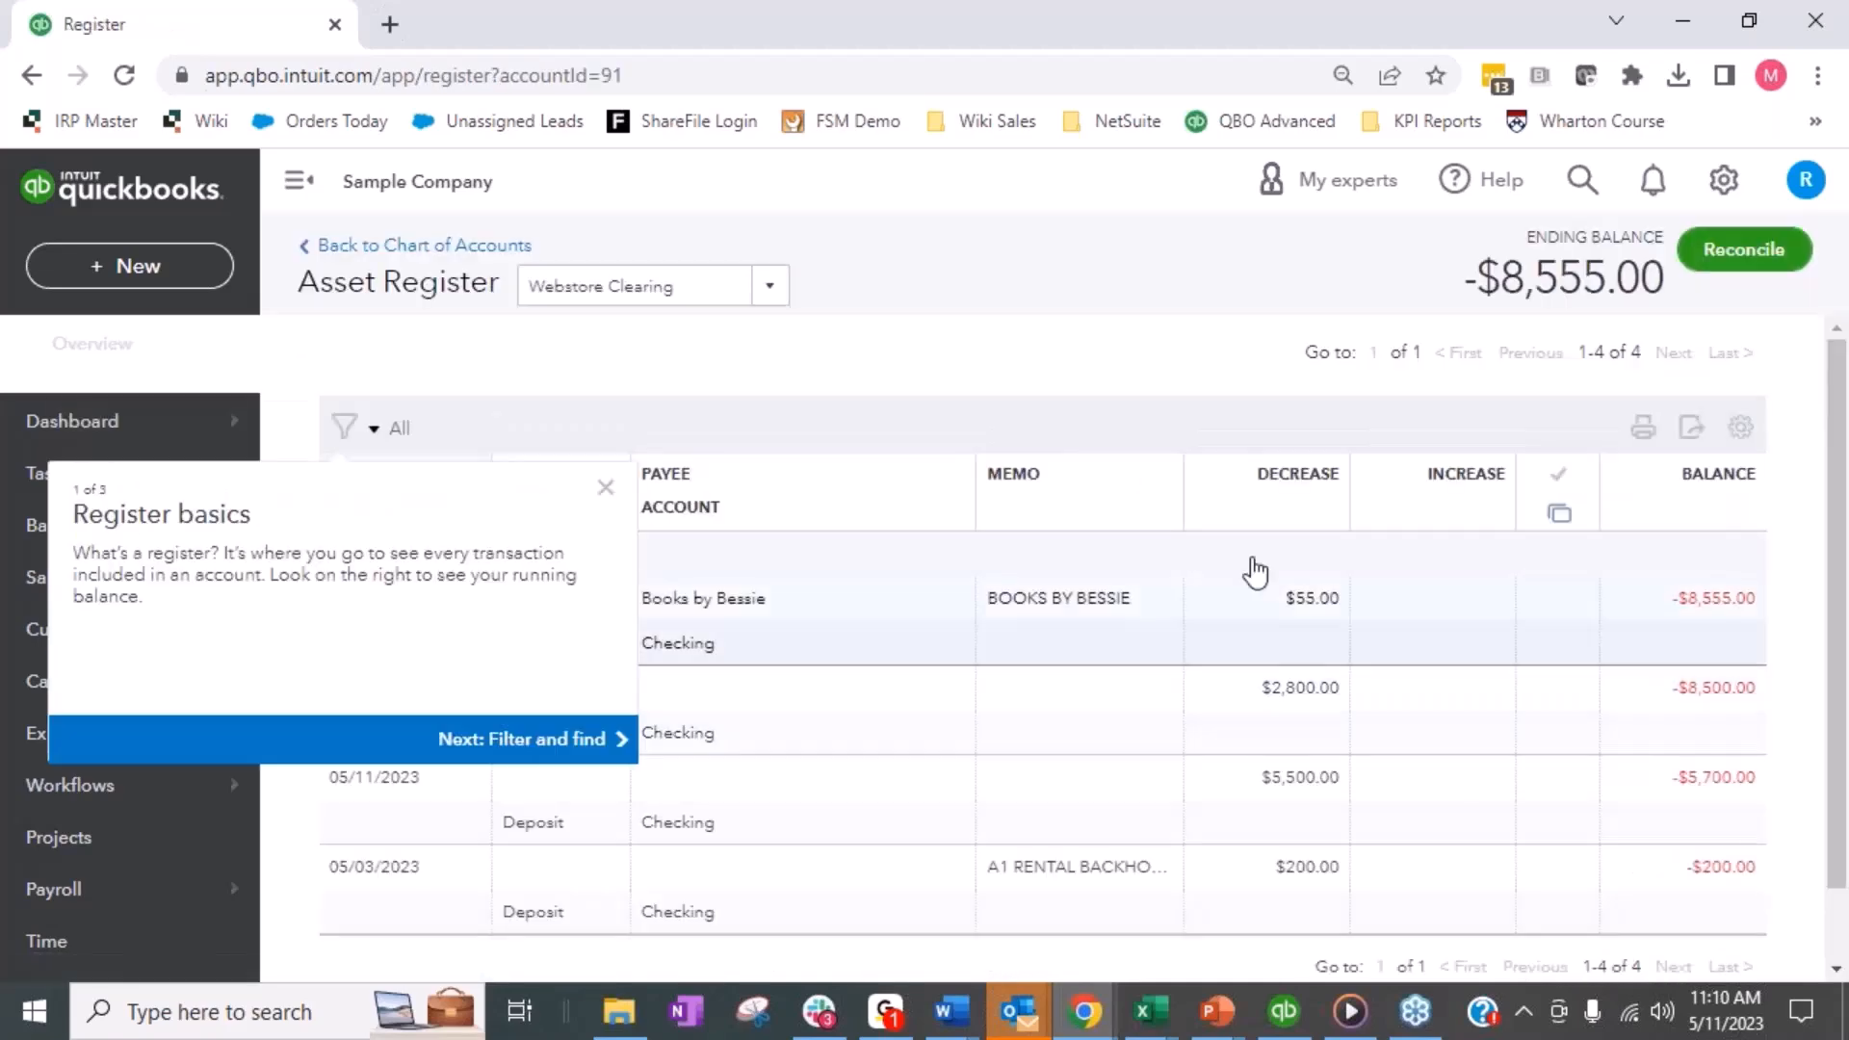
{"action": "left_click", "coordinate": [605, 485]}
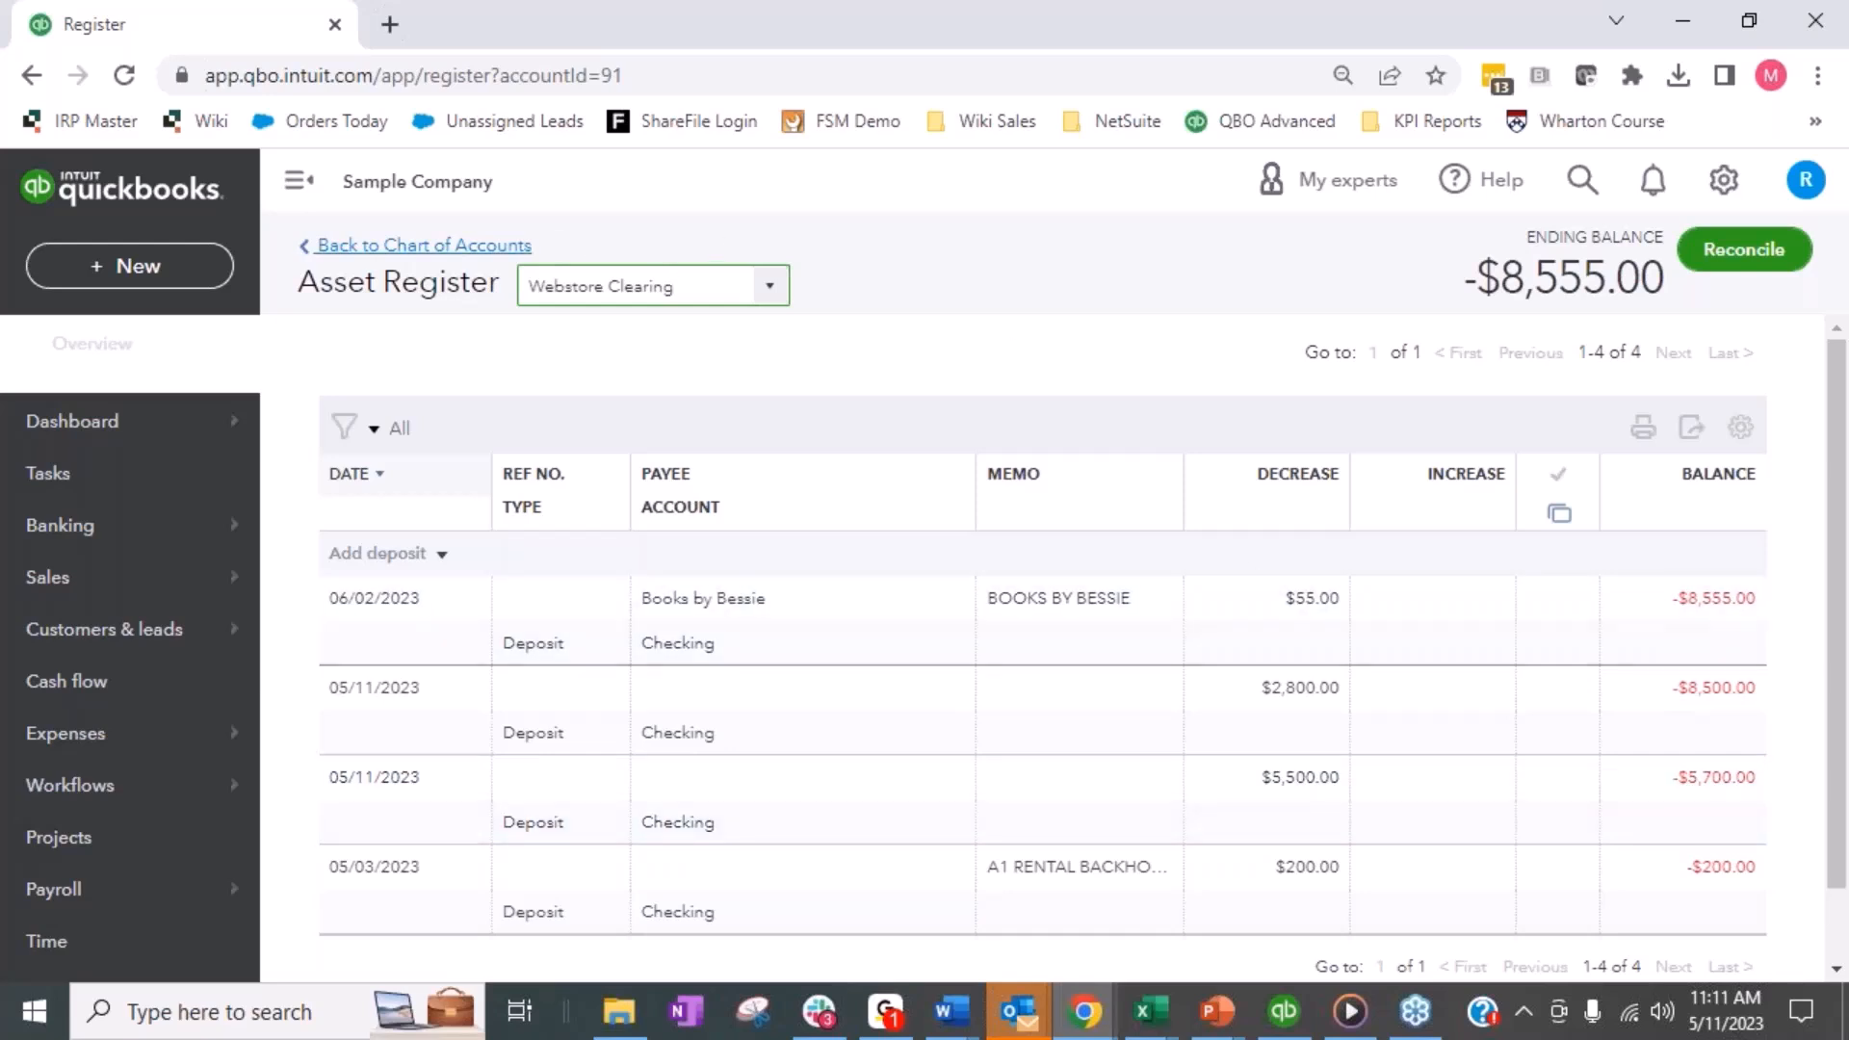
- Create a new sales receipt for the customer Amy's Bird Sanctuary
{"action": "left_click", "coordinate": [126, 266]}
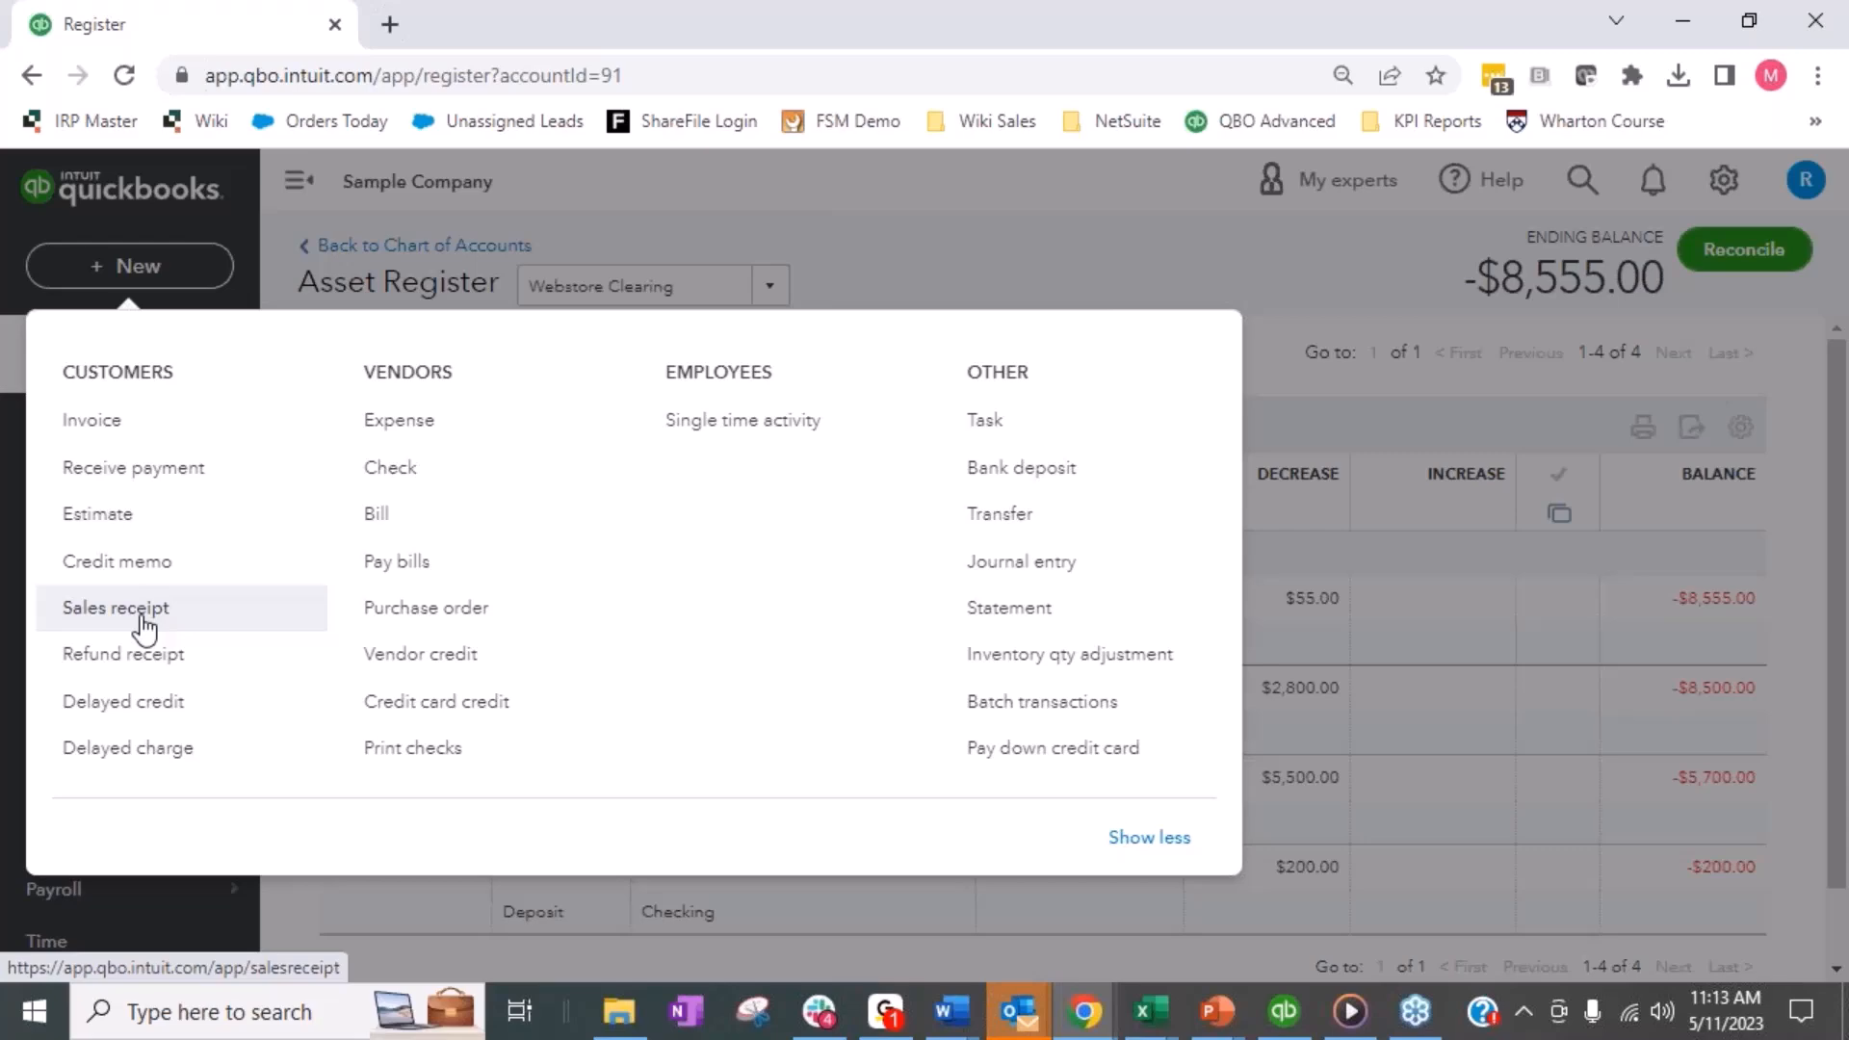
{"action": "left_click", "coordinate": [144, 628]}
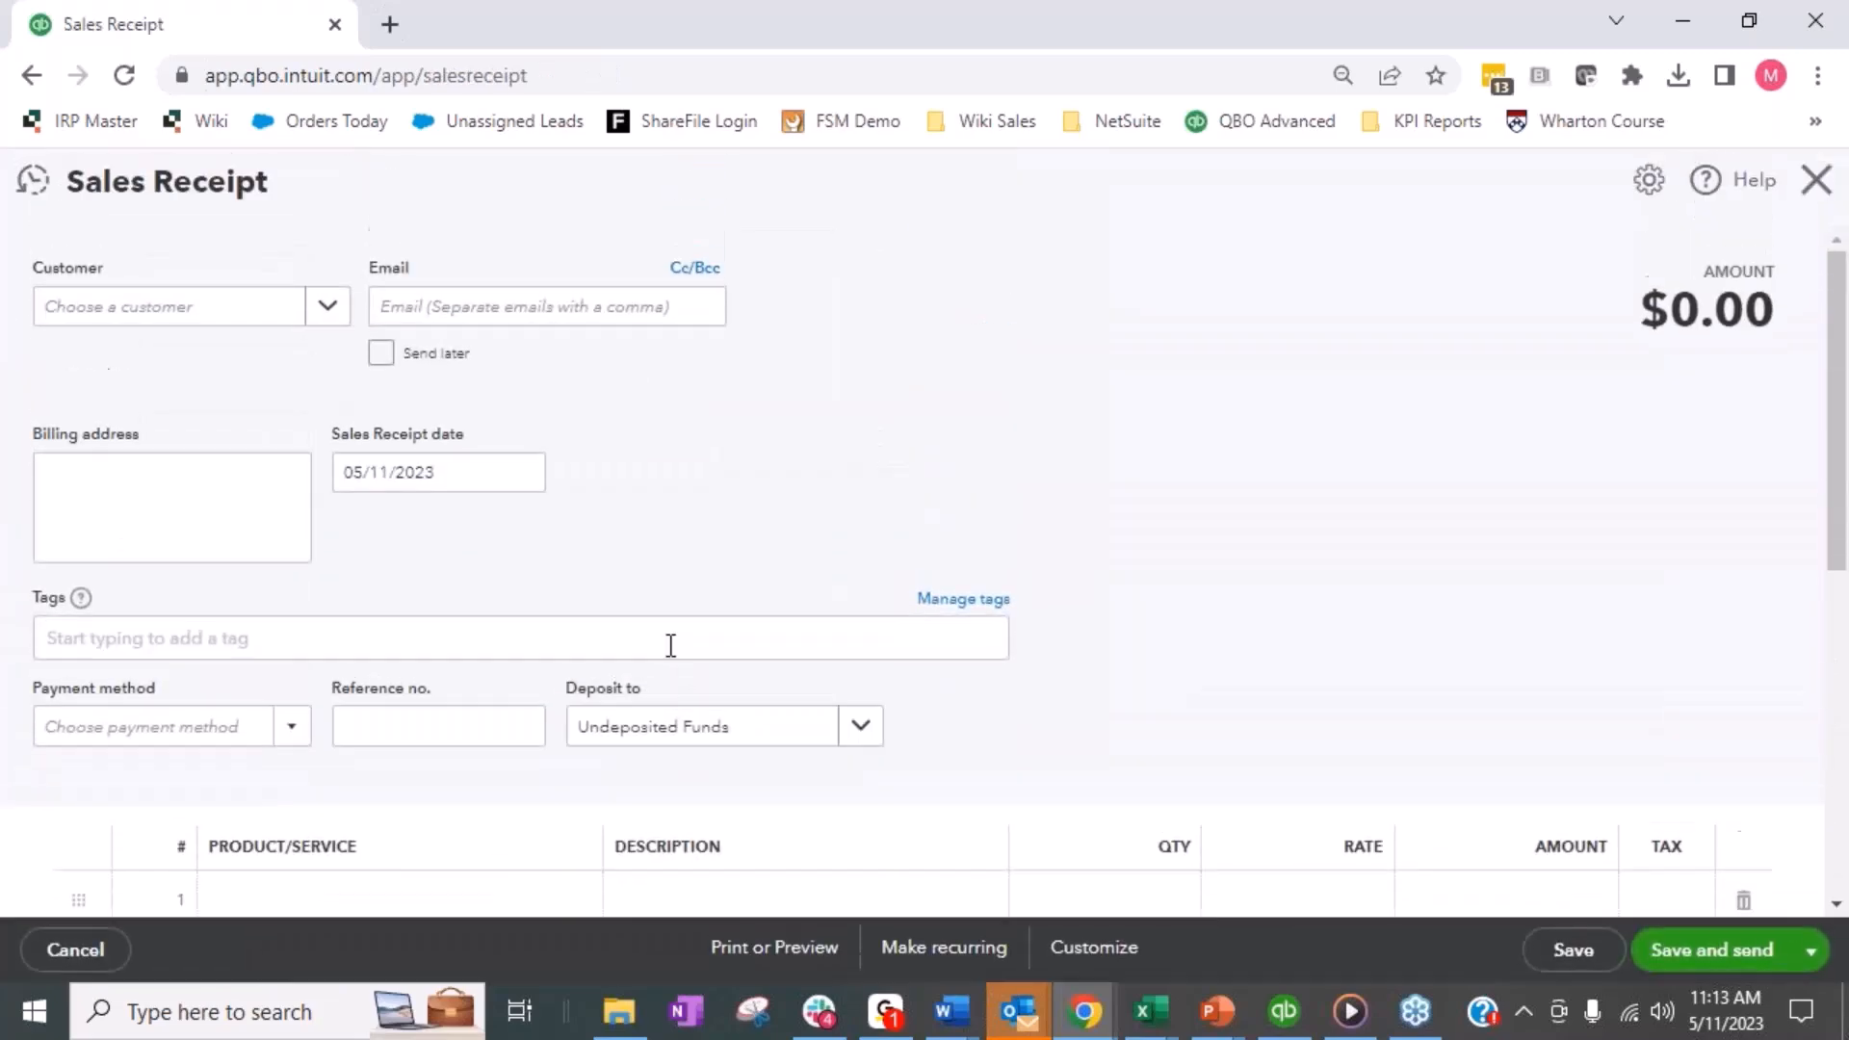
{"action": "left_click", "coordinate": [331, 318]}
{"action": "left_click", "coordinate": [223, 427]}
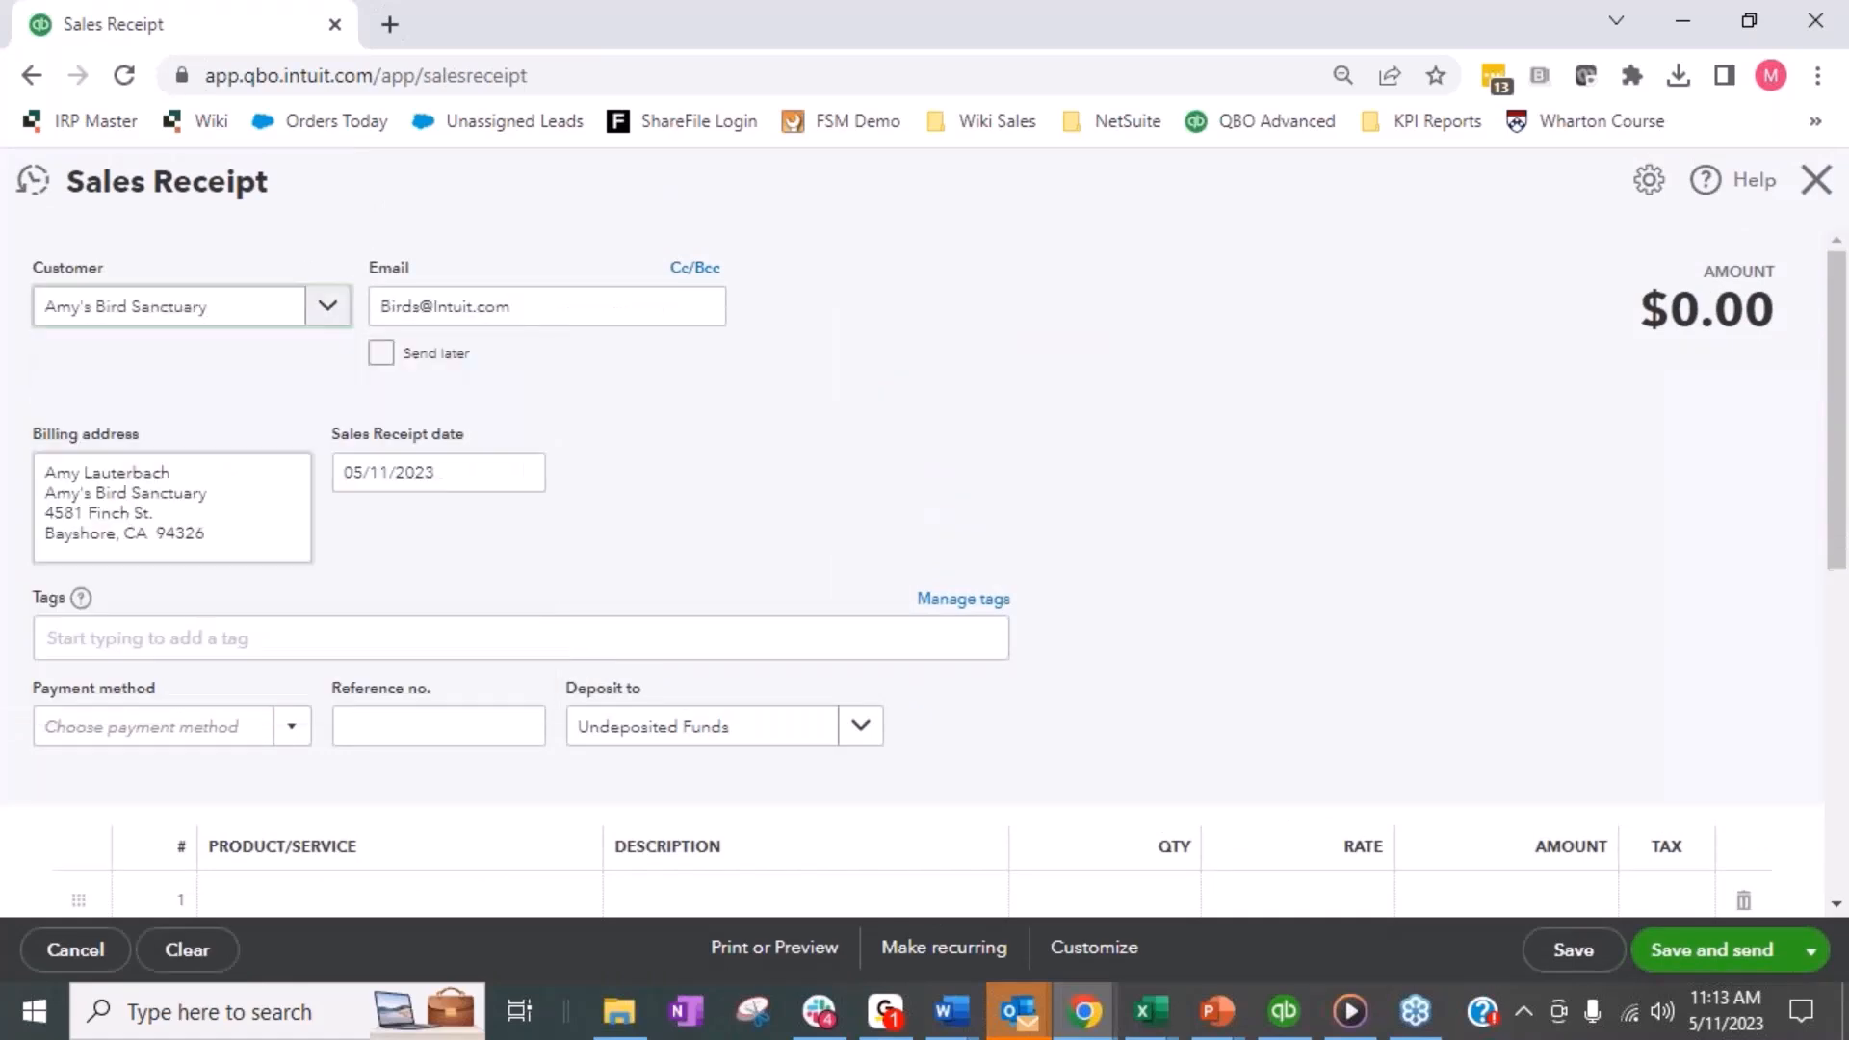
- Add a Design line with an amount of 2,000 and save the sales receipt, continuing with a new one
{"action": "scroll", "coordinate": [900, 437], "scroll_direction": "down", "scroll_amount": 3}
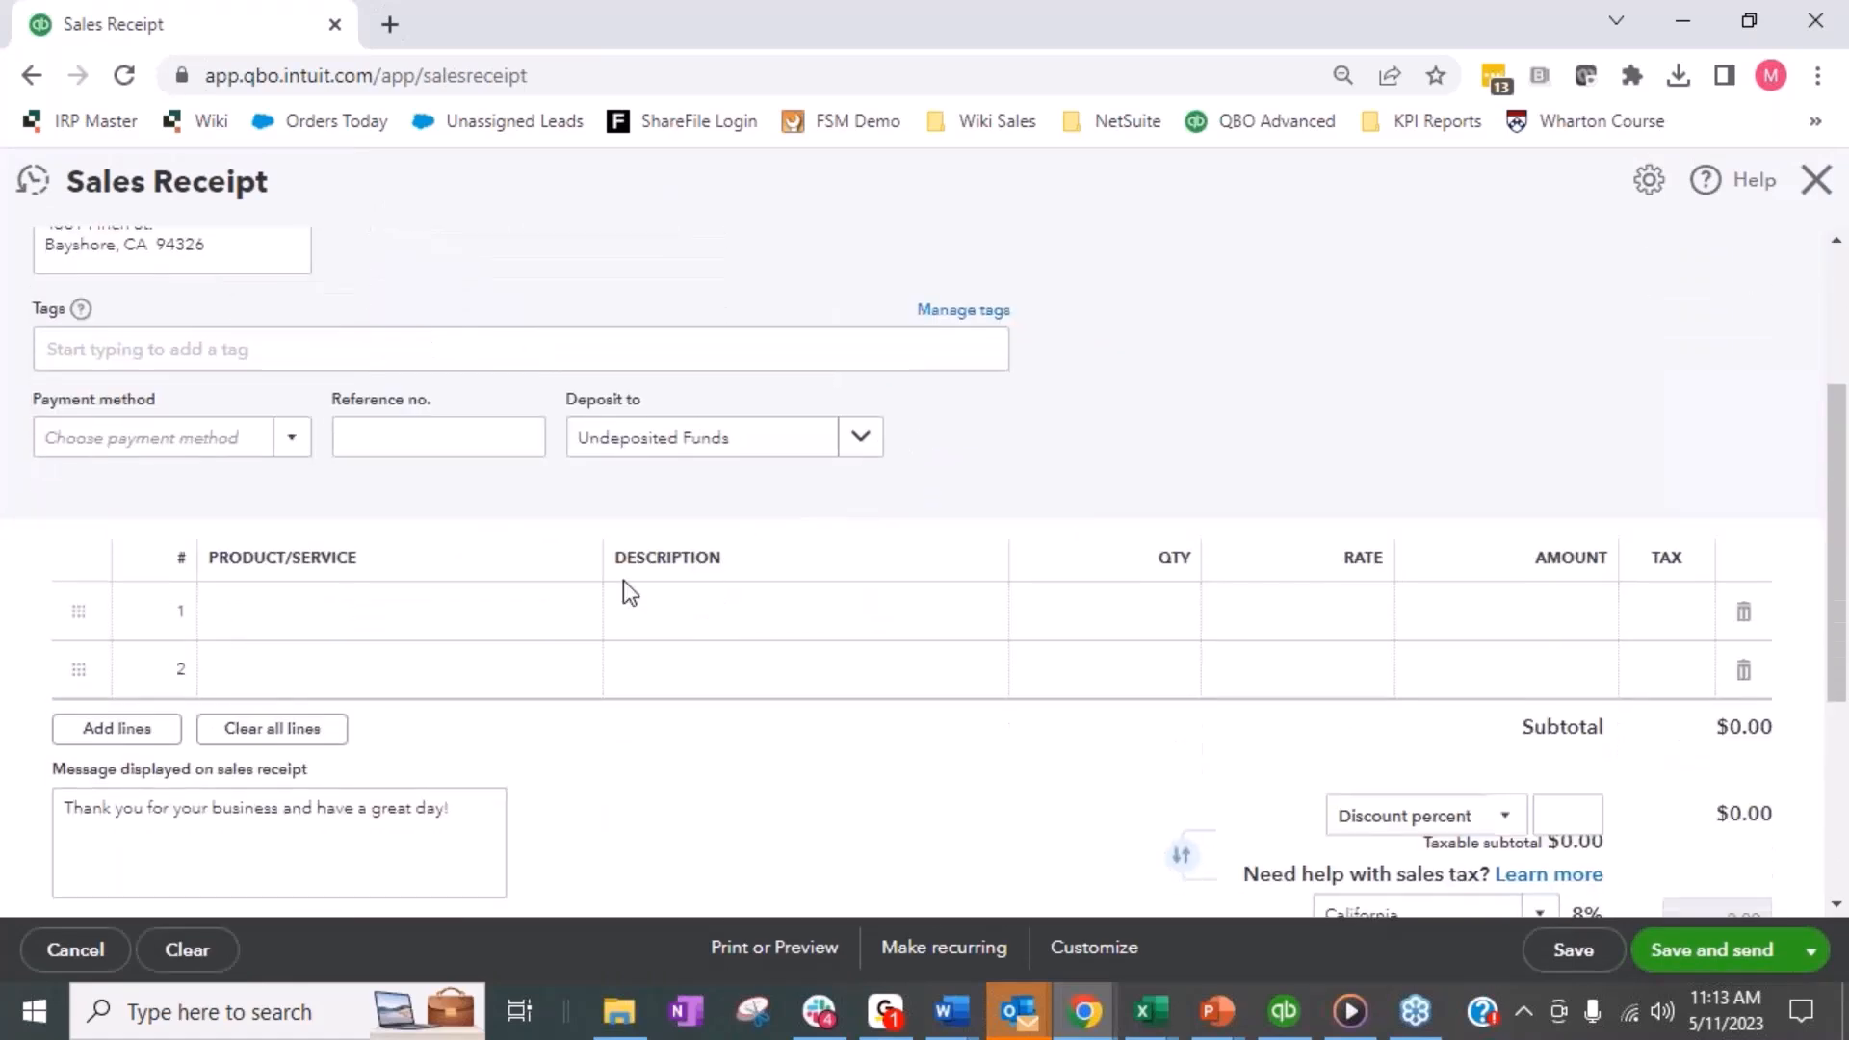
{"action": "left_click", "coordinate": [405, 624]}
{"action": "left_click", "coordinate": [576, 615]}
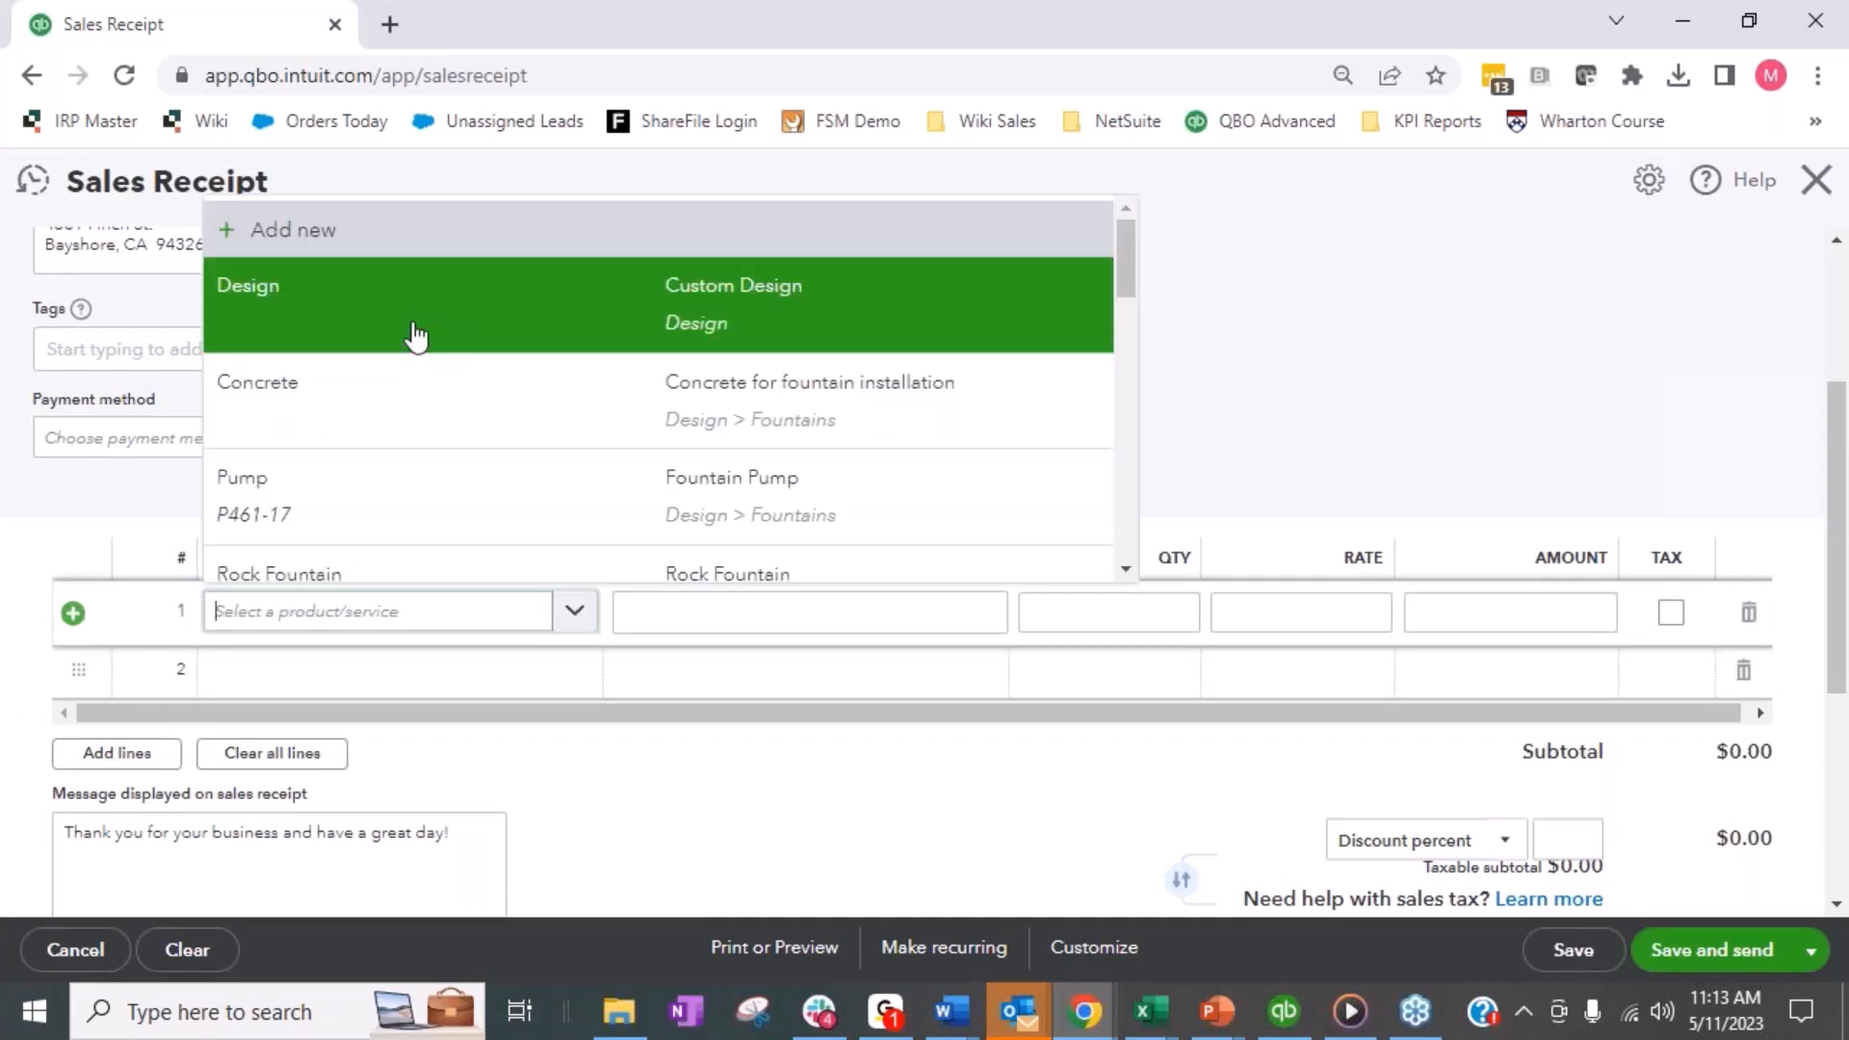
{"action": "left_click", "coordinate": [416, 333]}
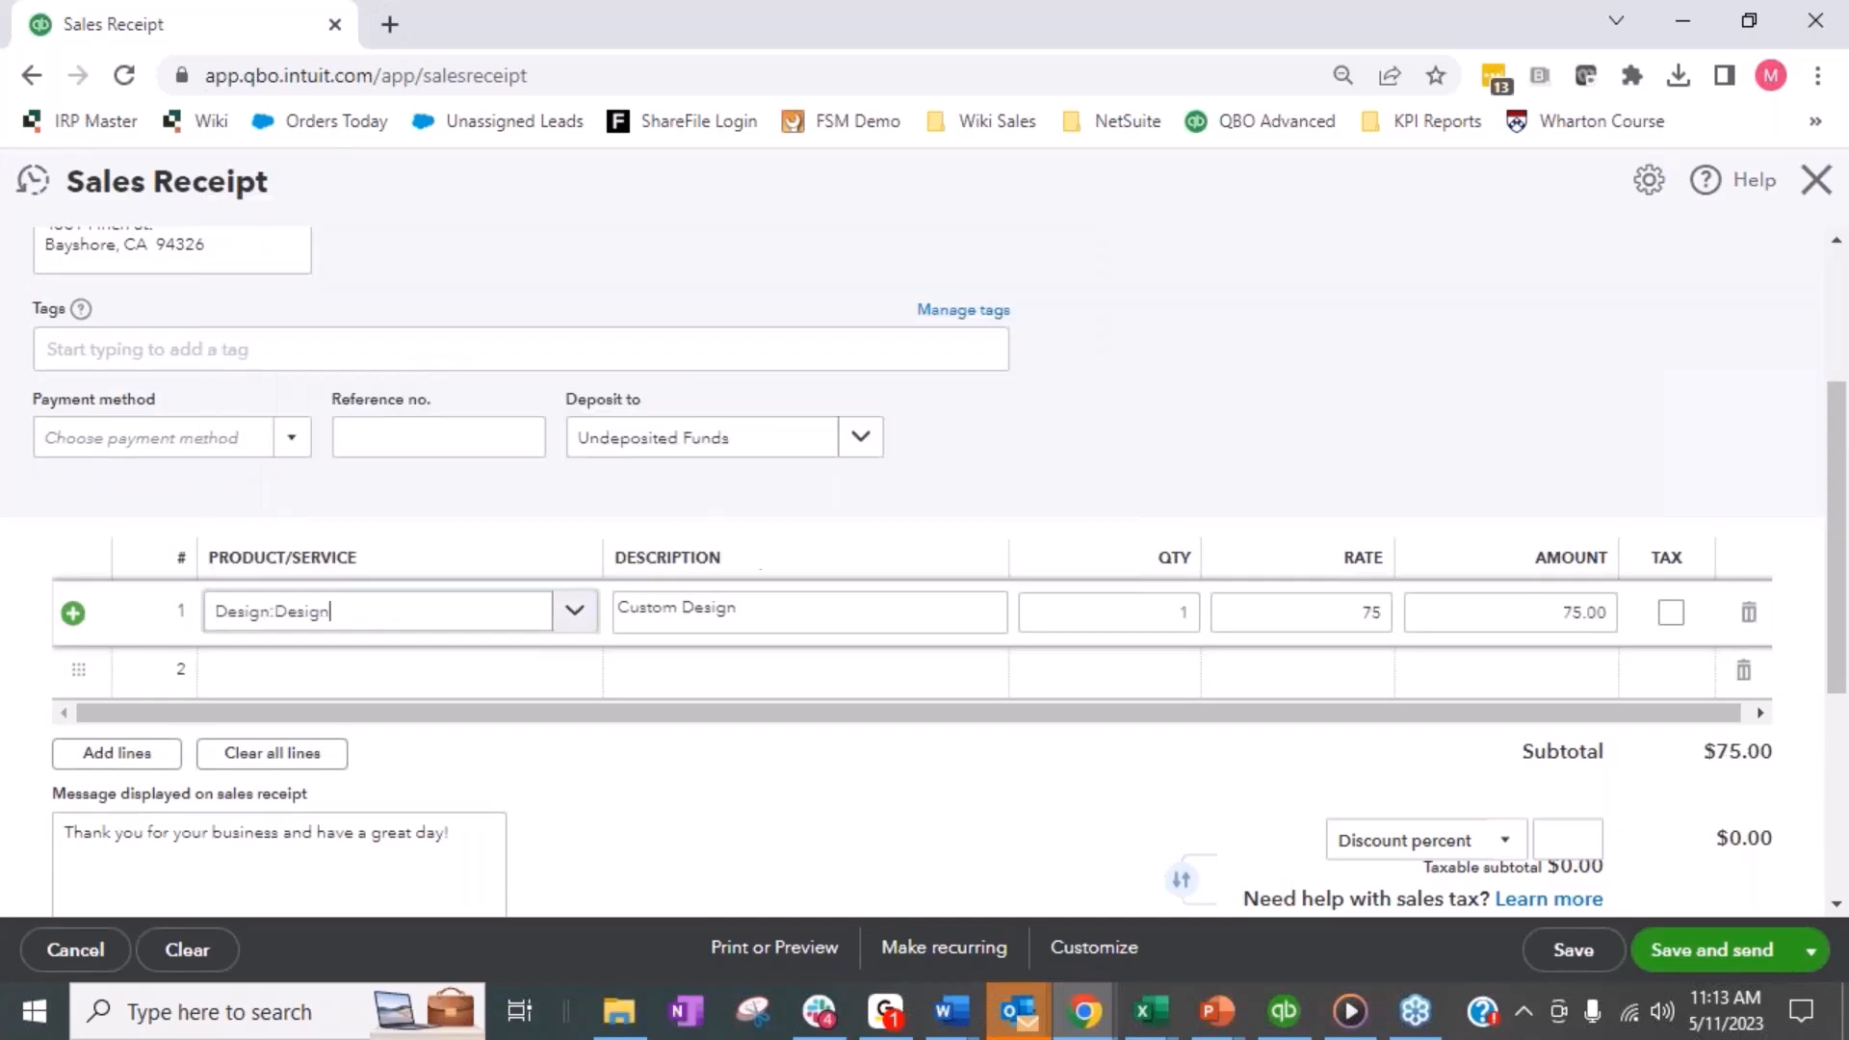
{"action": "left_click", "coordinate": [1411, 611]}
{"action": "type", "text": "2000"}
{"action": "key", "text": "Tab"}
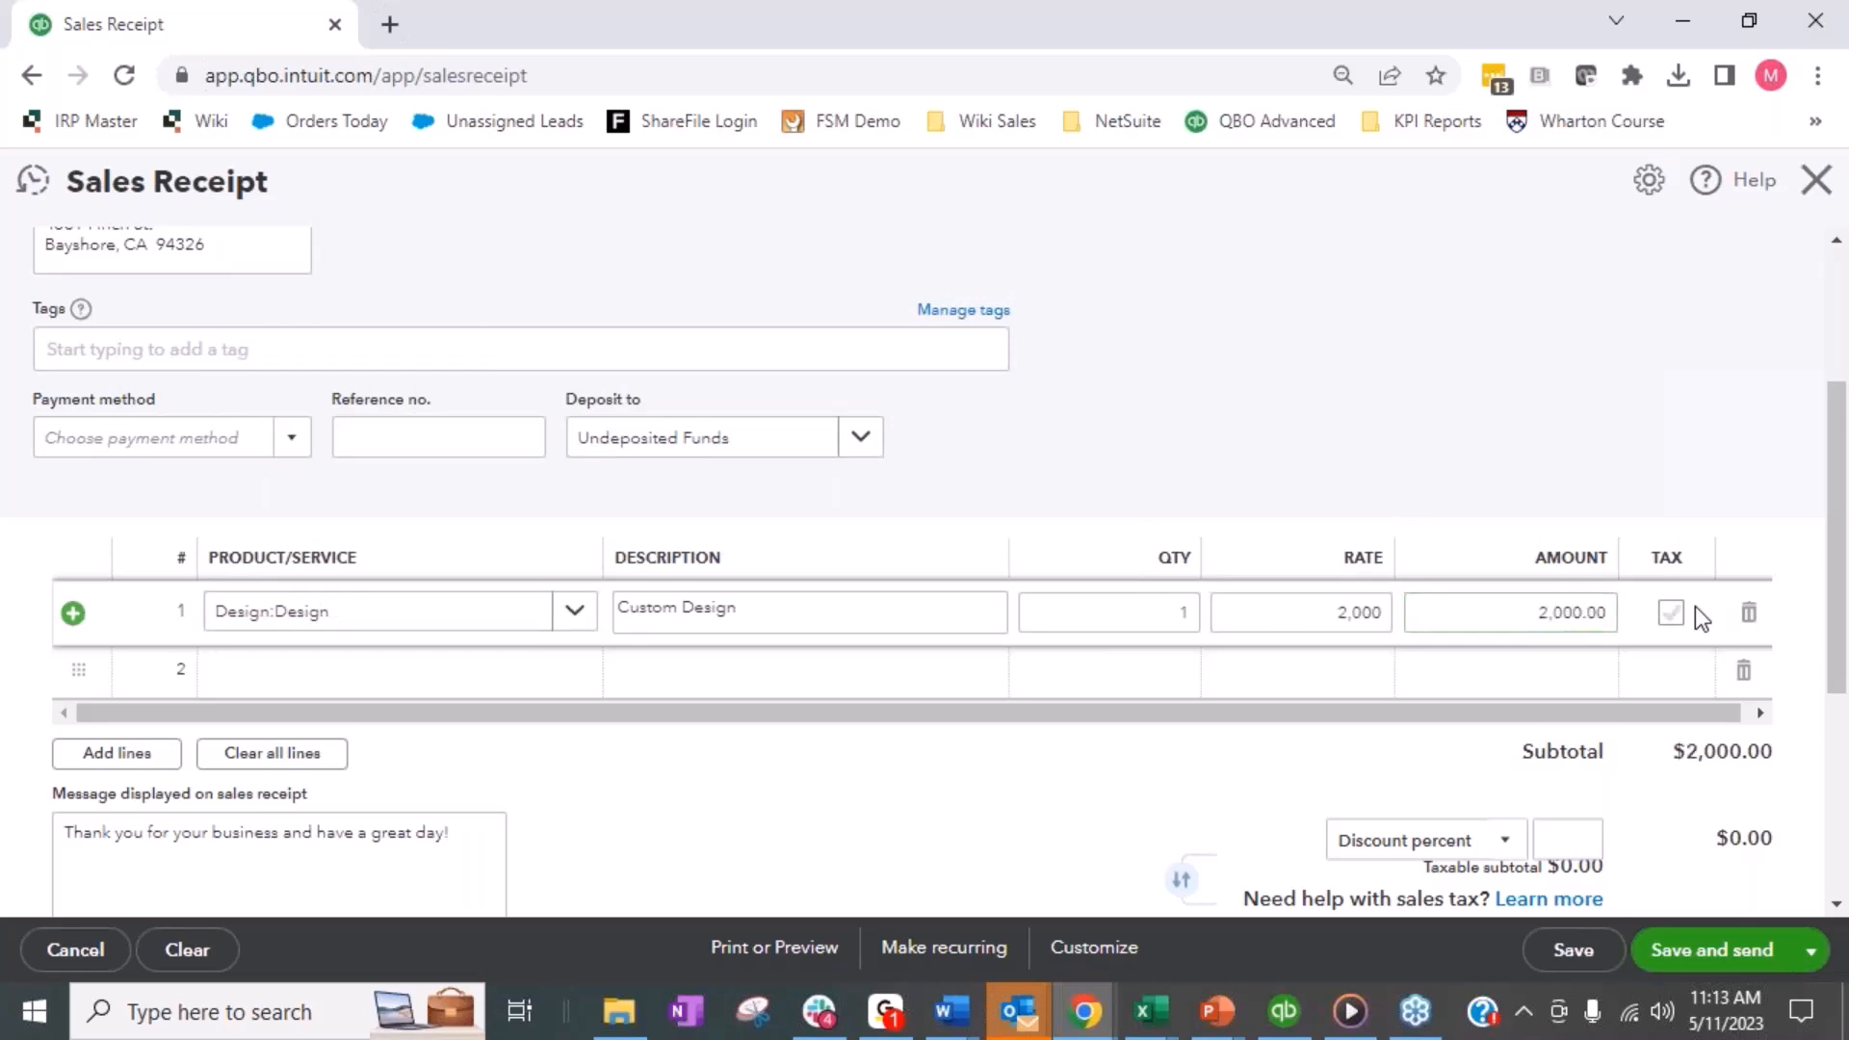
{"action": "left_click", "coordinate": [1812, 954]}
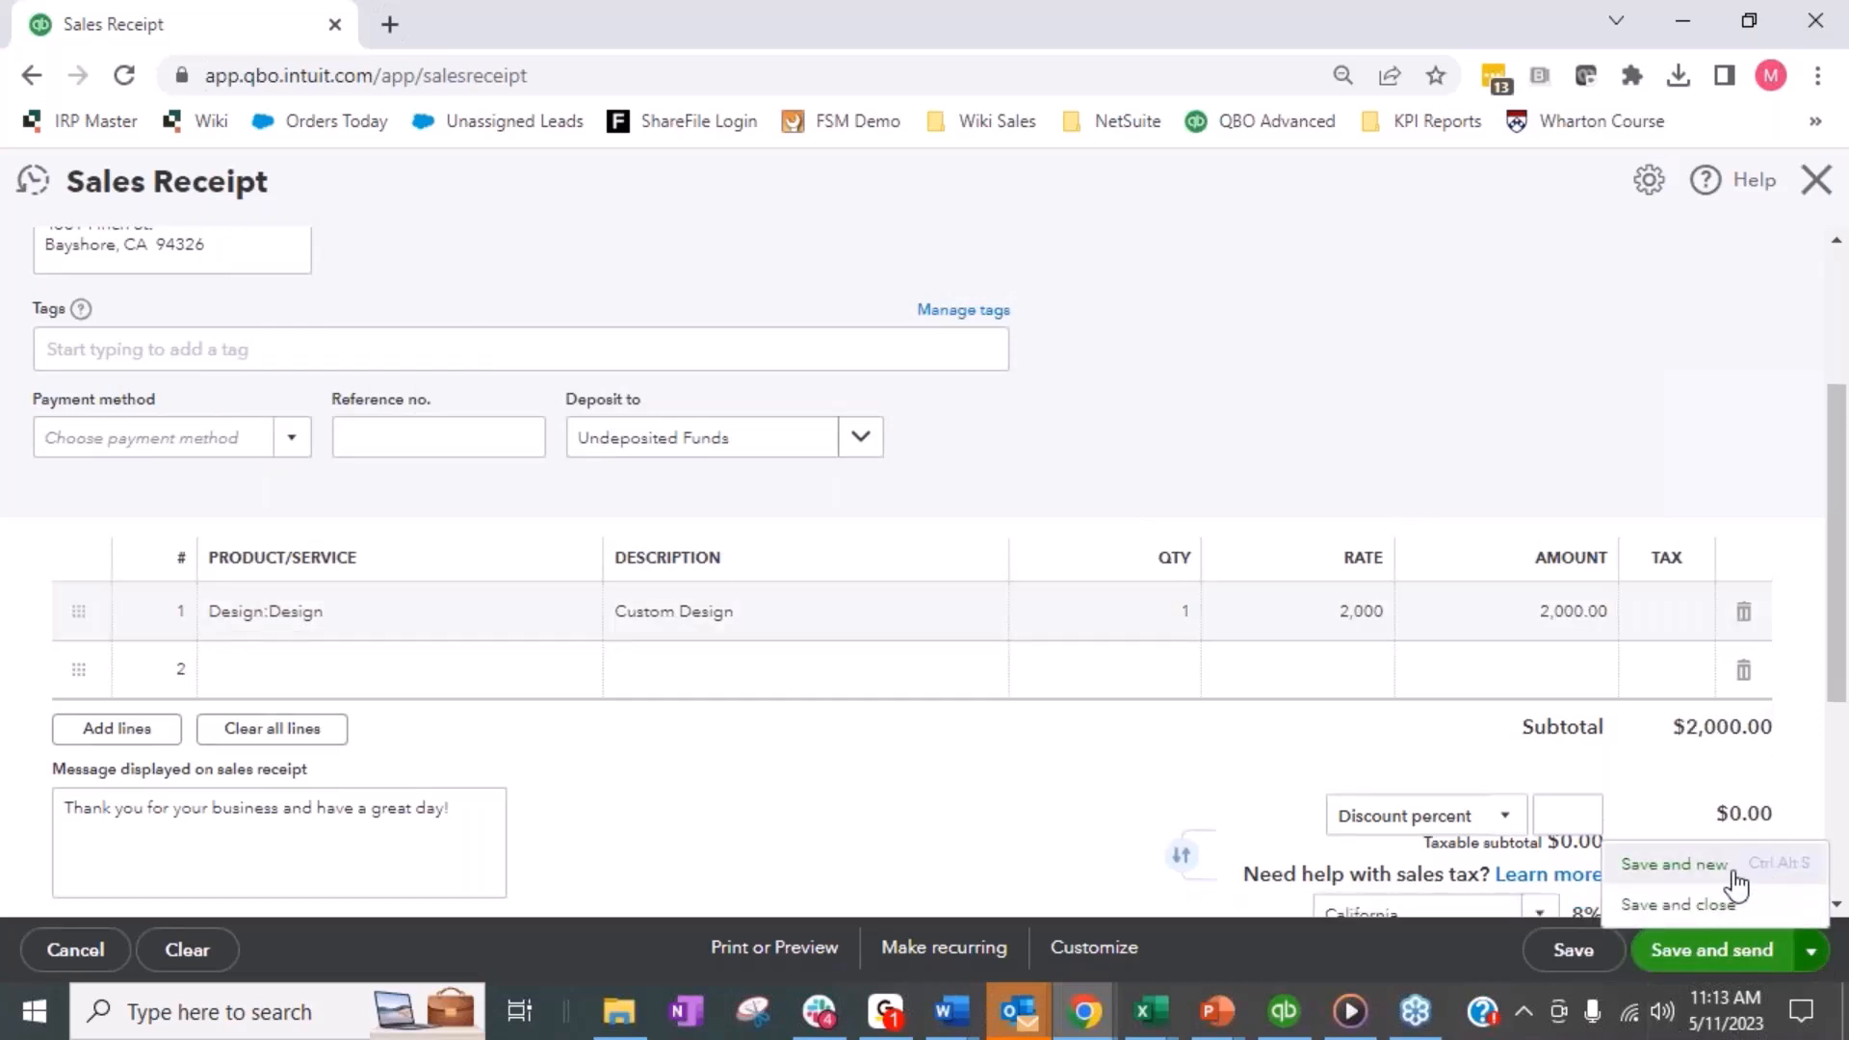
{"action": "left_click", "coordinate": [1676, 865]}
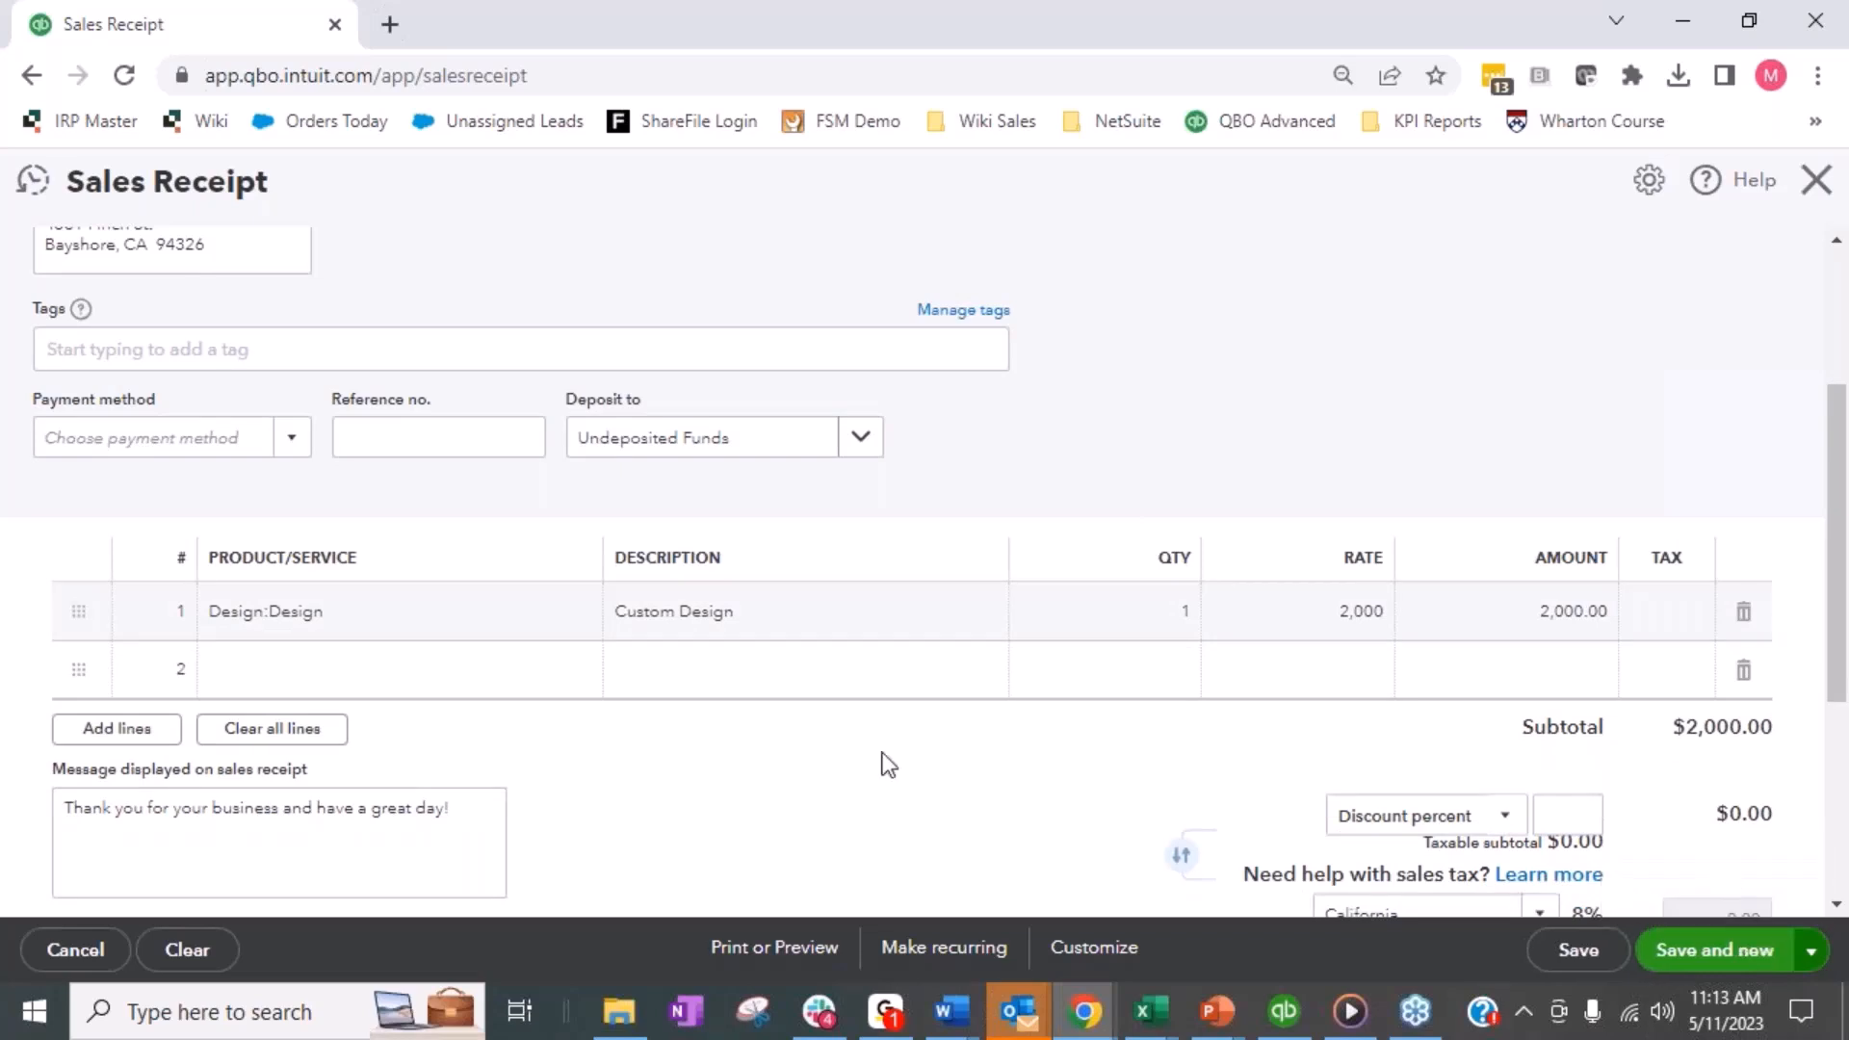
- Choose Cool Cars as the customer and add a Concrete line with an amount of 800
{"action": "left_click", "coordinate": [334, 316]}
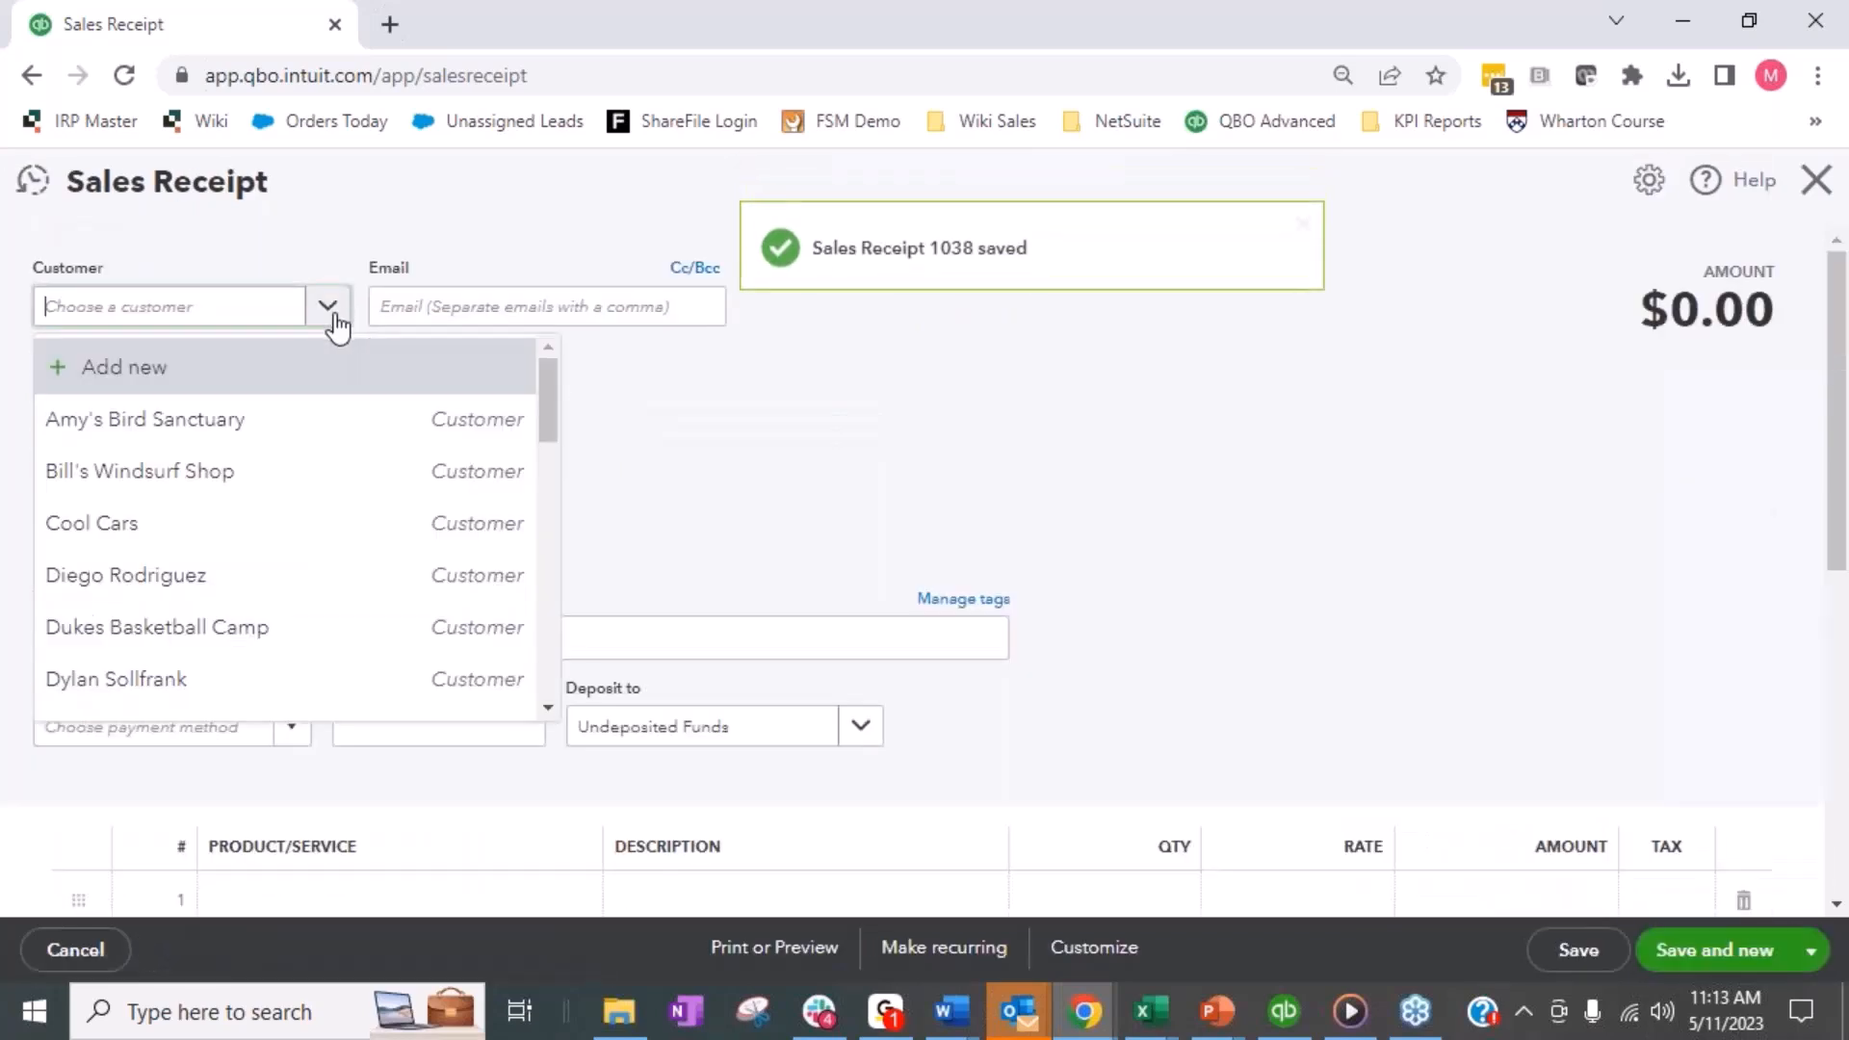
{"action": "left_click", "coordinate": [199, 528]}
{"action": "scroll", "coordinate": [213, 621], "scroll_direction": "down", "scroll_amount": 2}
{"action": "scroll", "coordinate": [213, 621], "scroll_direction": "down", "scroll_amount": 1}
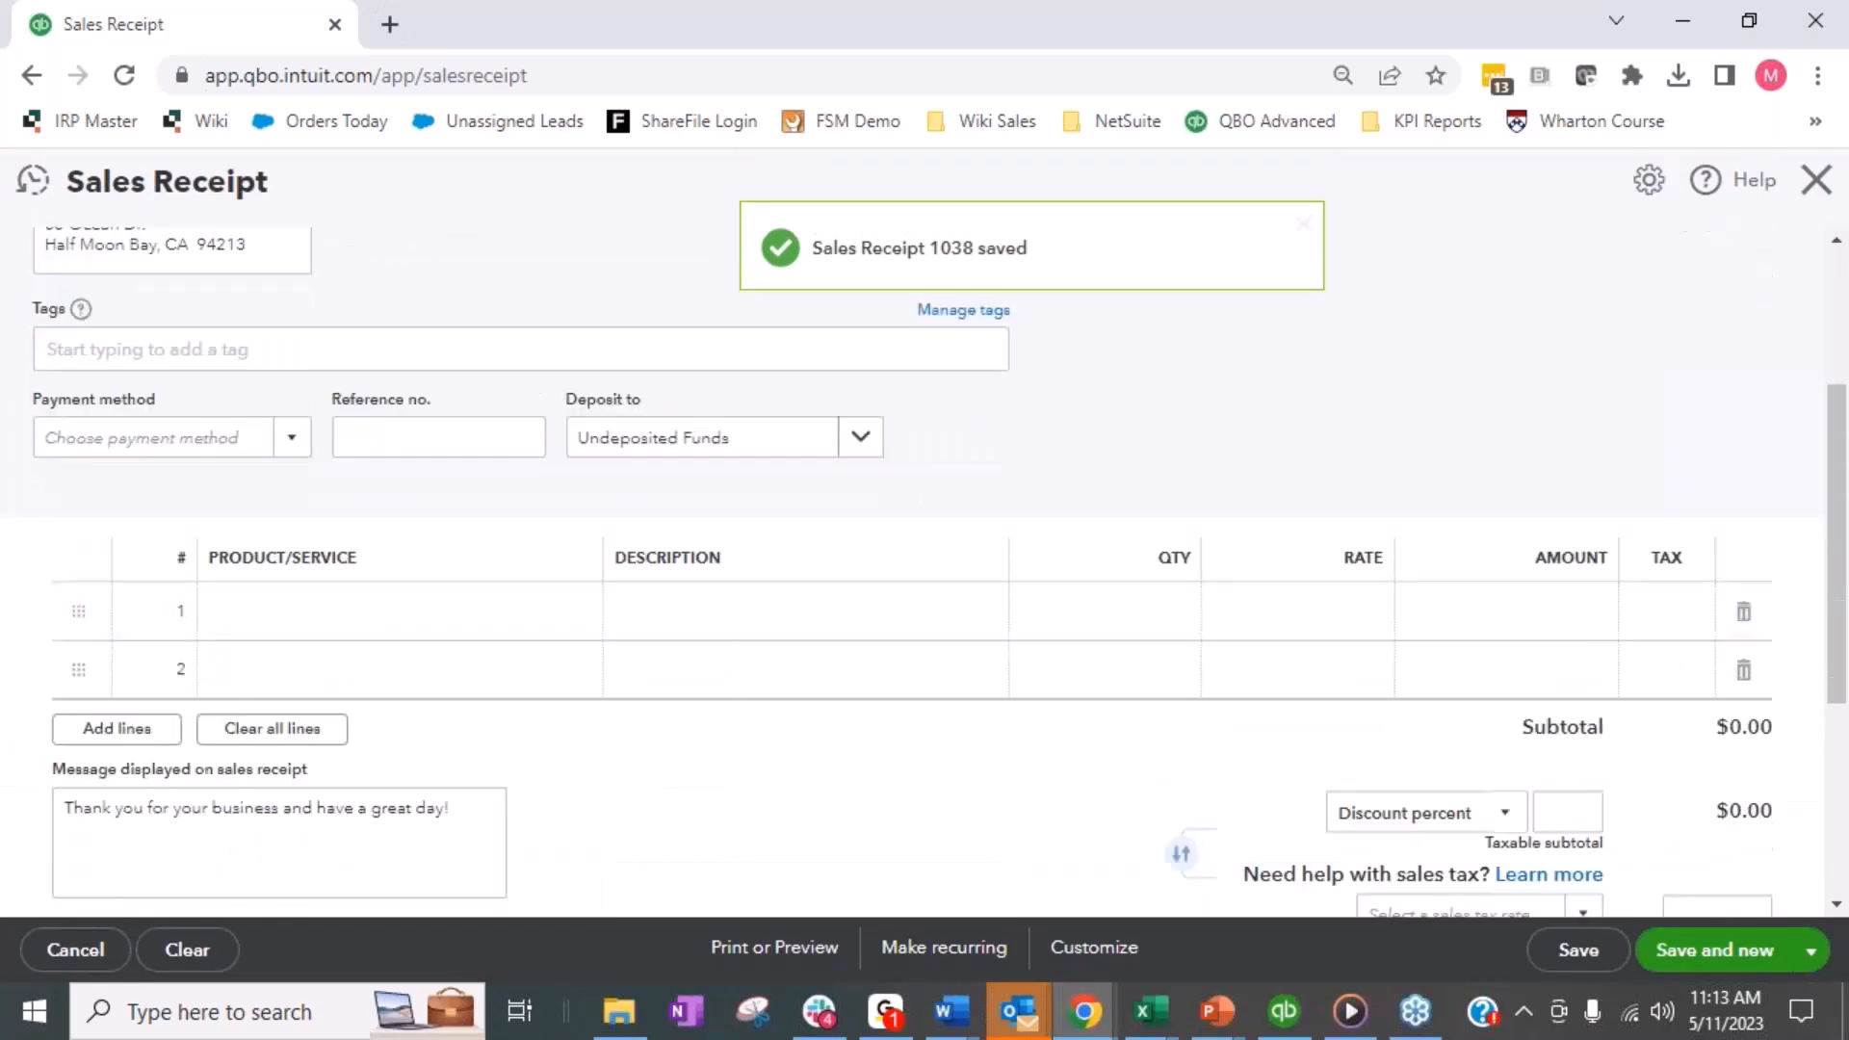
{"action": "left_click", "coordinate": [536, 610]}
{"action": "left_click", "coordinate": [574, 610]}
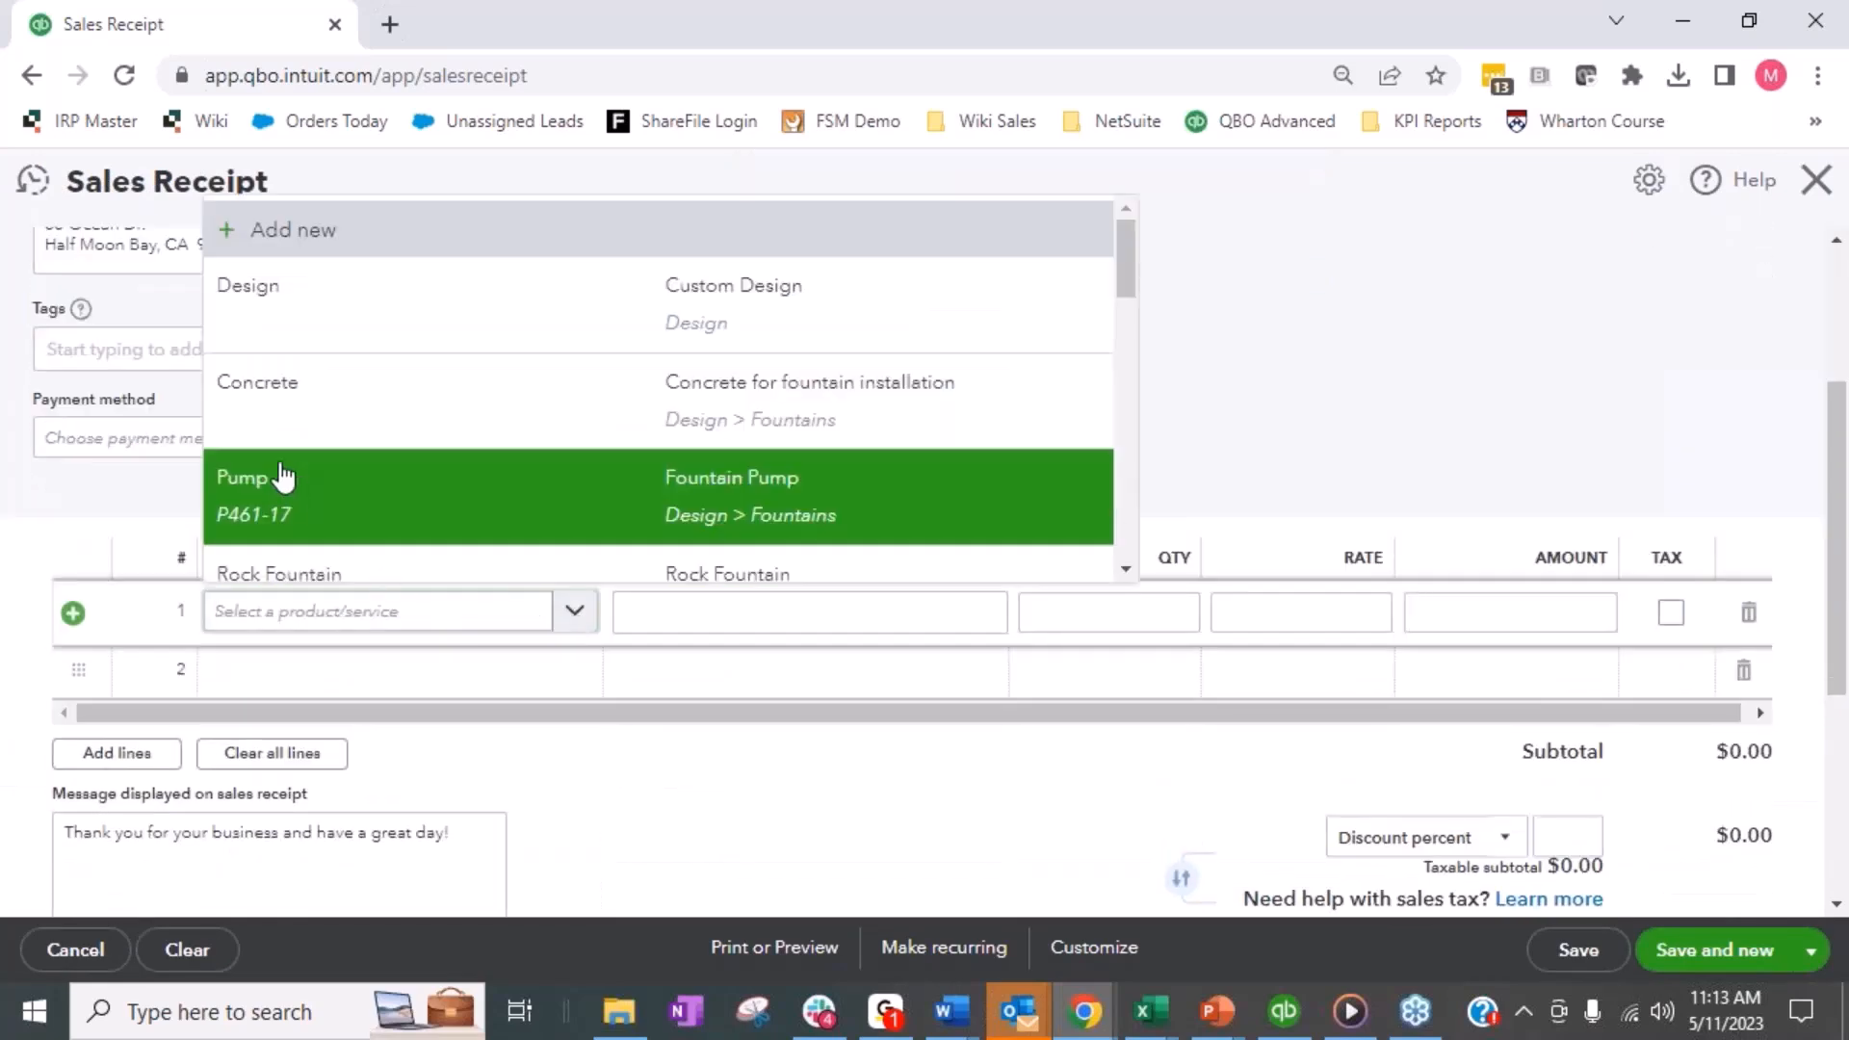
{"action": "left_click", "coordinate": [287, 382]}
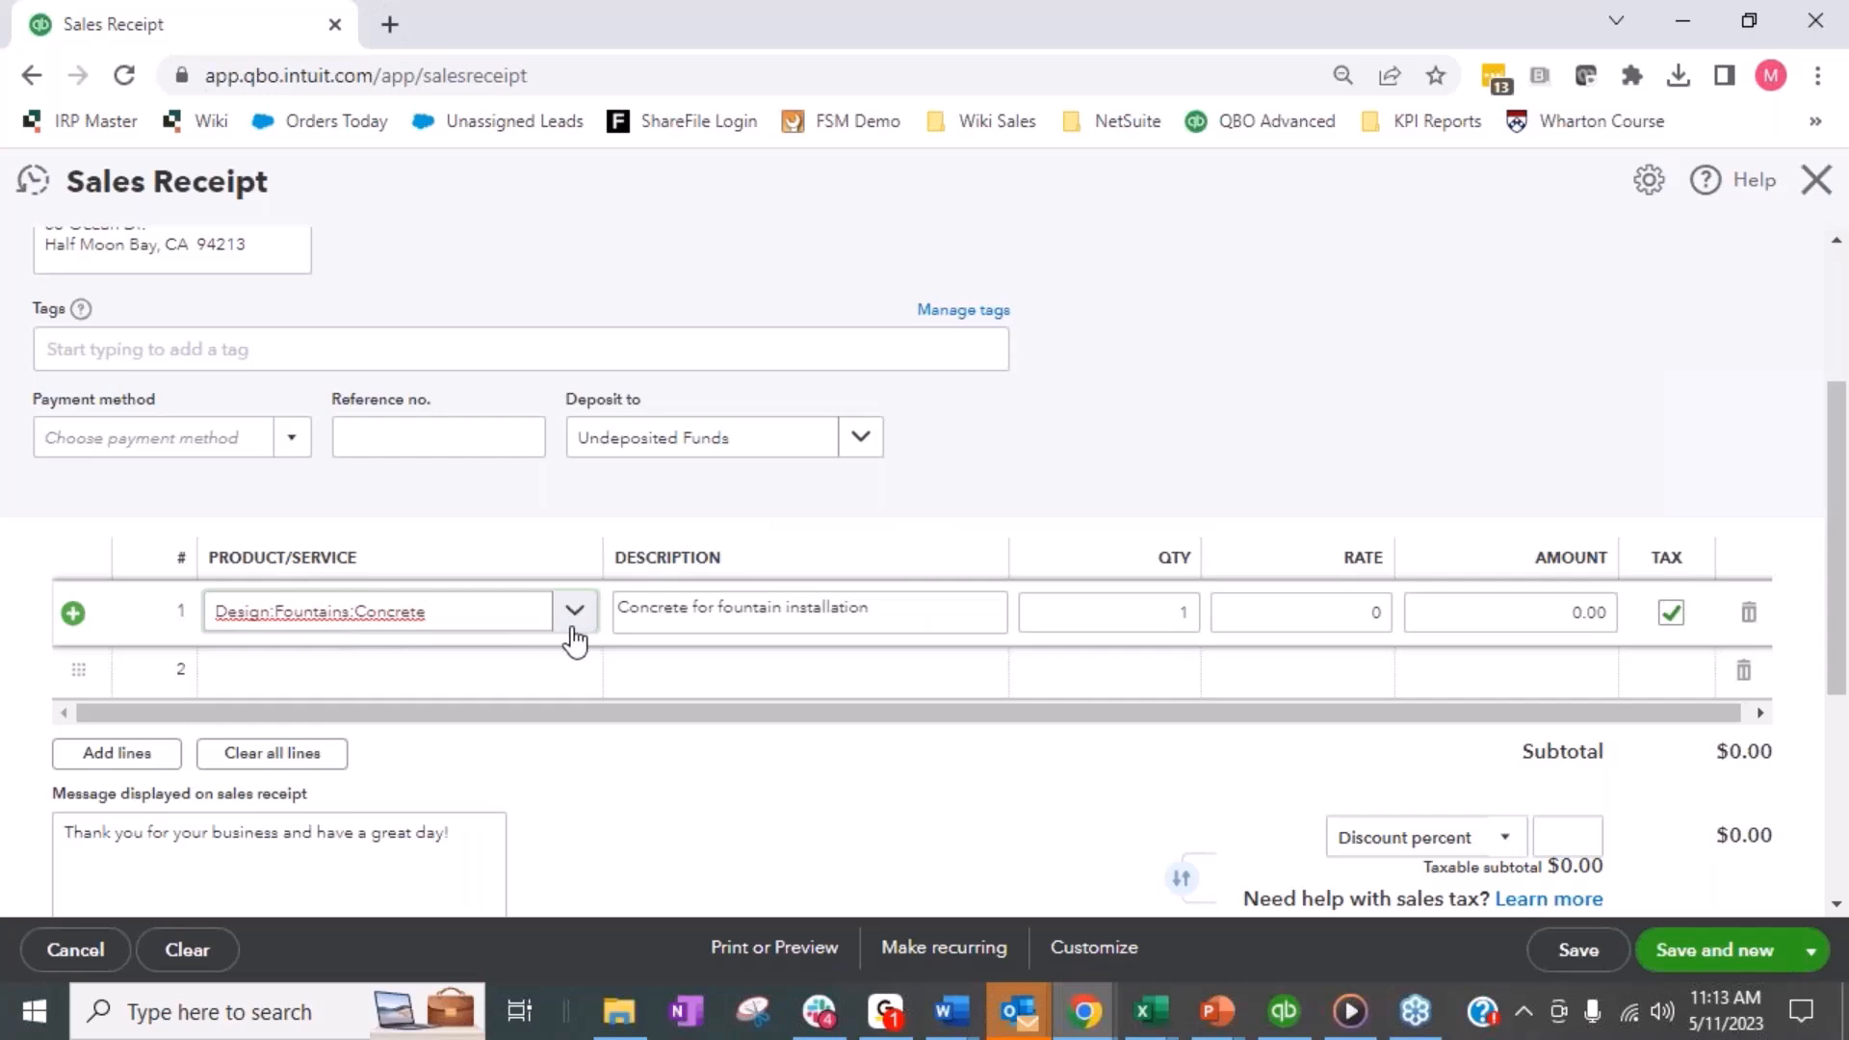
{"action": "left_click", "coordinate": [1580, 611]}
{"action": "type", "text": "800"}
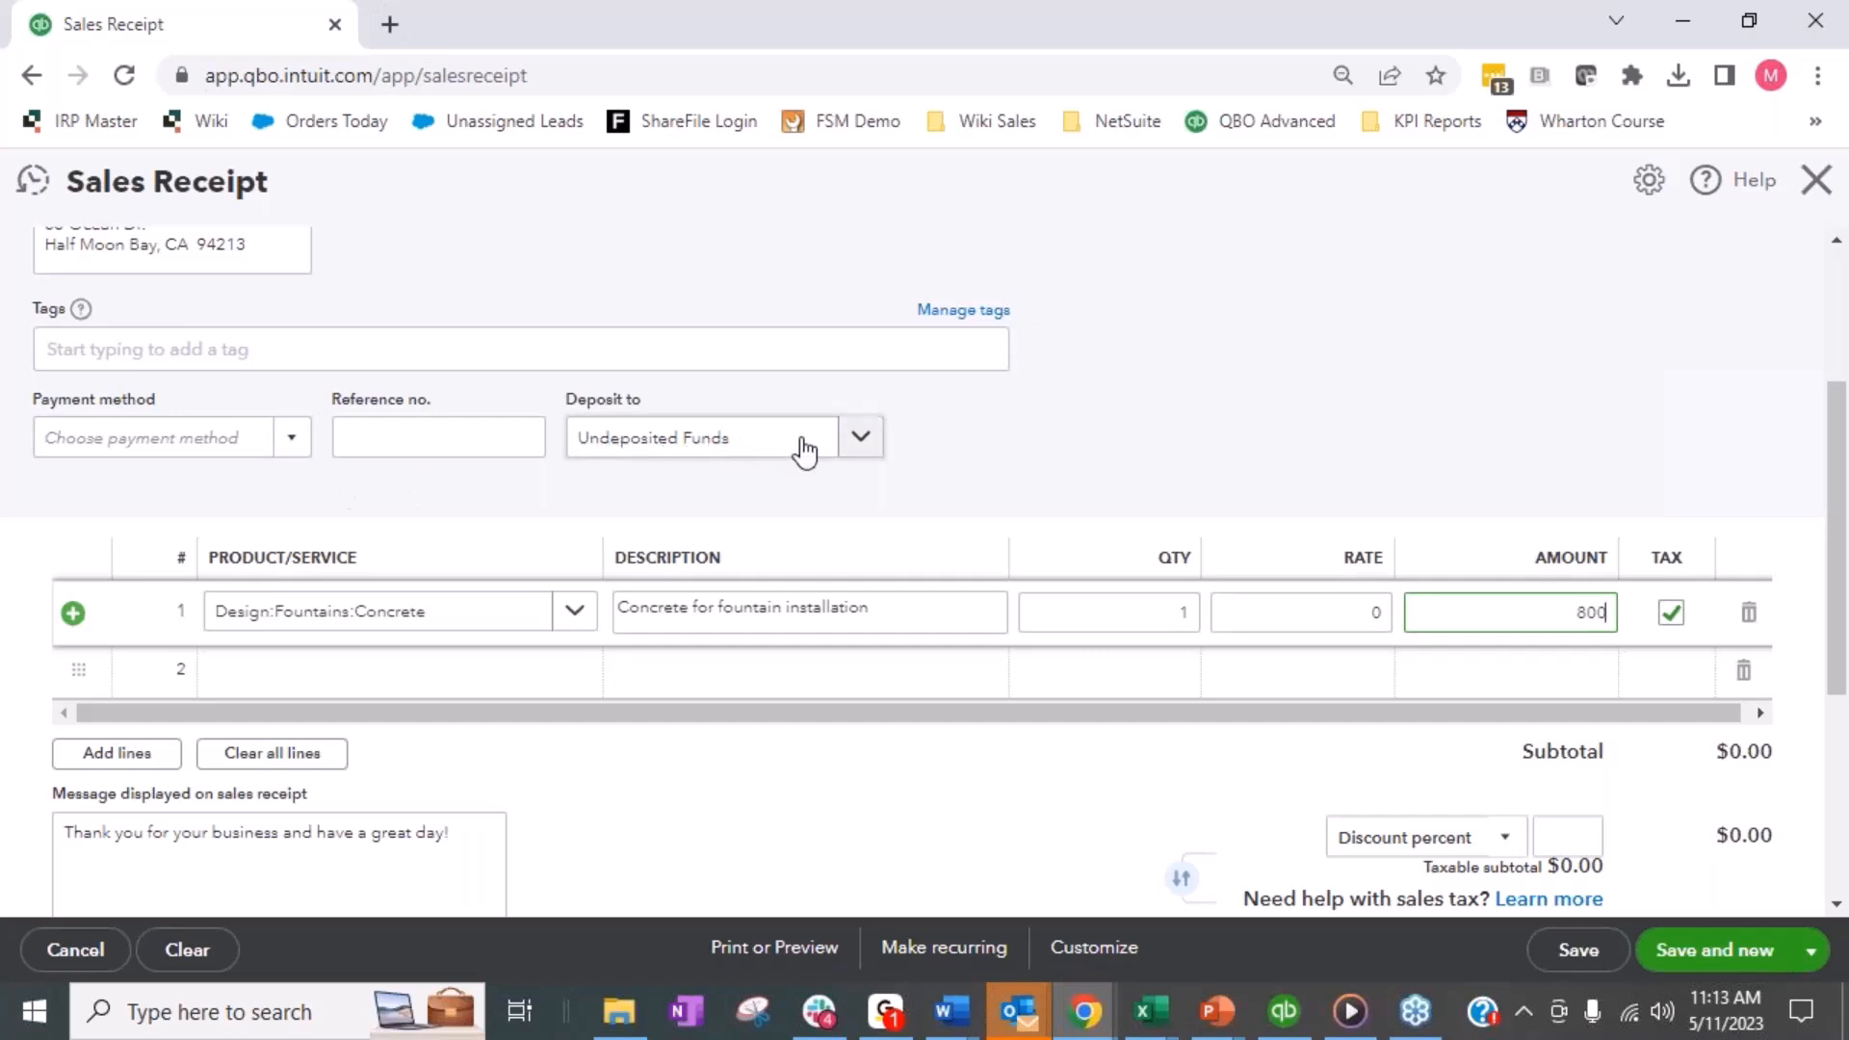
- Set the Cool Cars sales receipt to deposit to Webstore Clearing
{"action": "left_click_drag", "start_coordinate": [804, 449], "coordinate": [582, 446]}
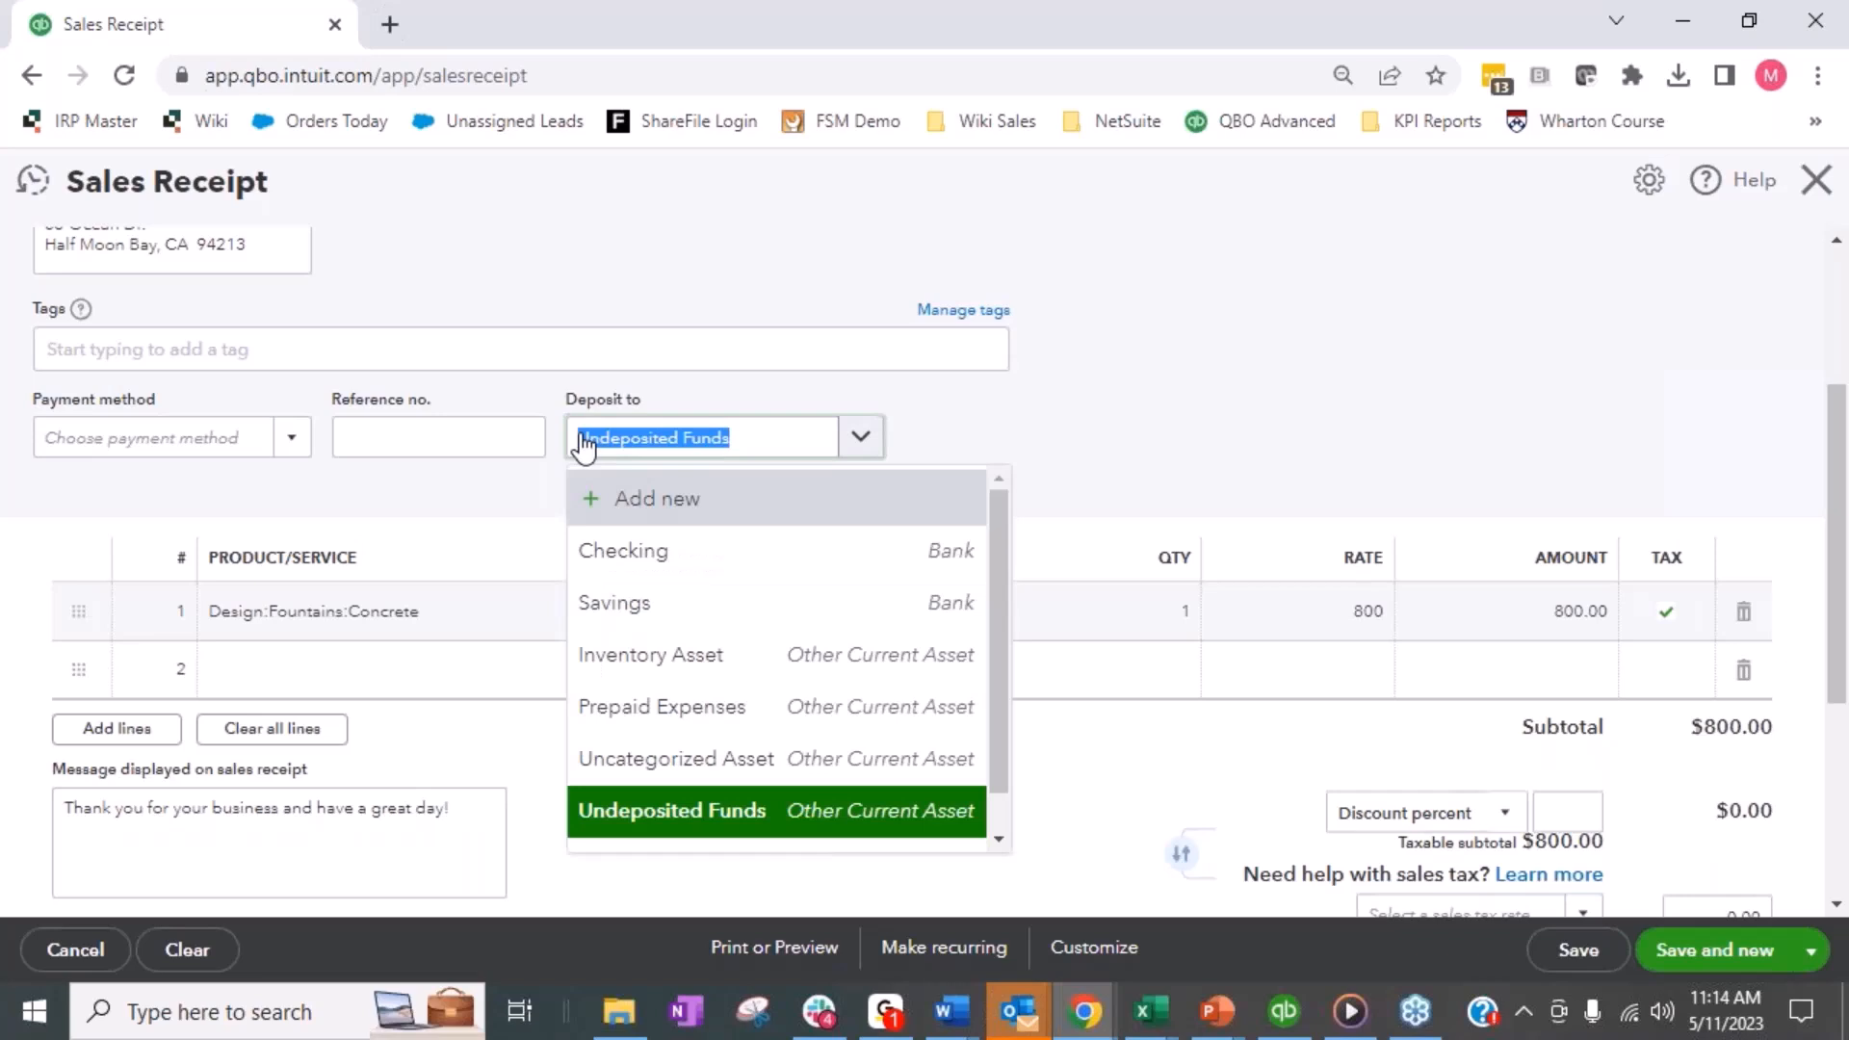
{"action": "type", "text": "web"}
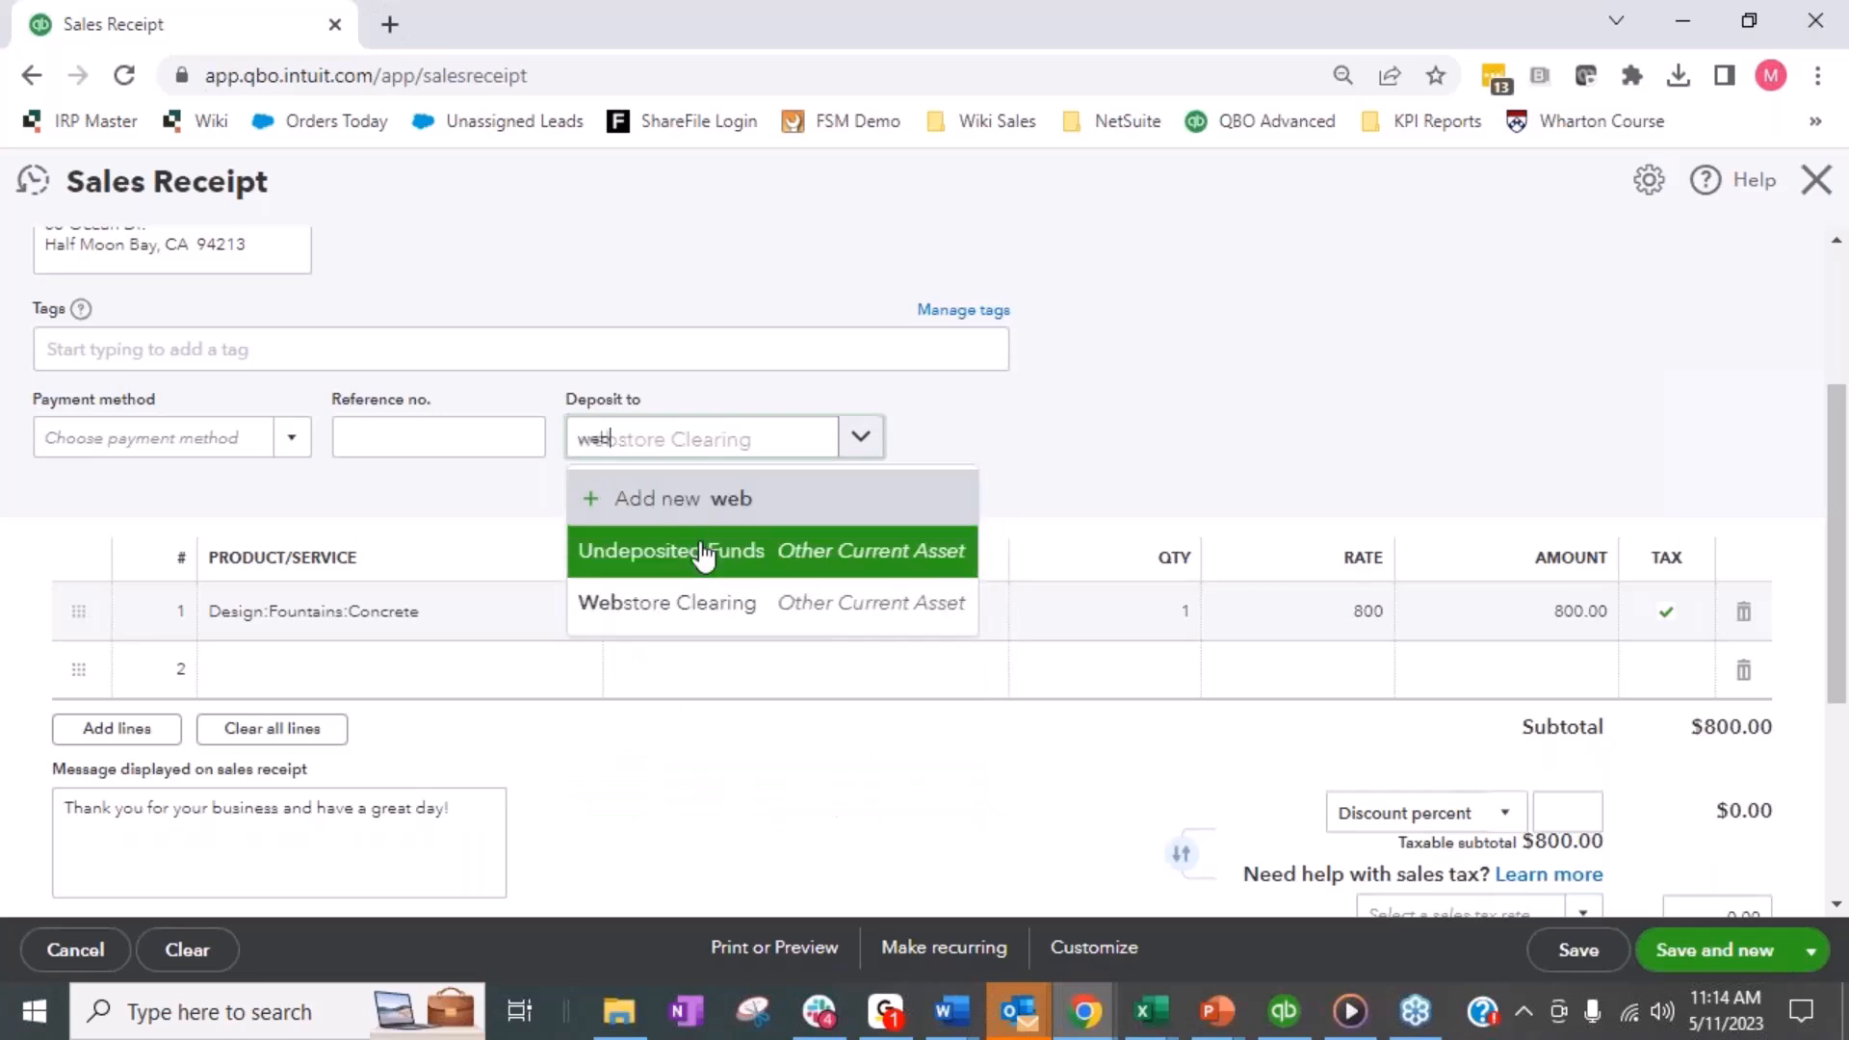
{"action": "left_click", "coordinate": [710, 603]}
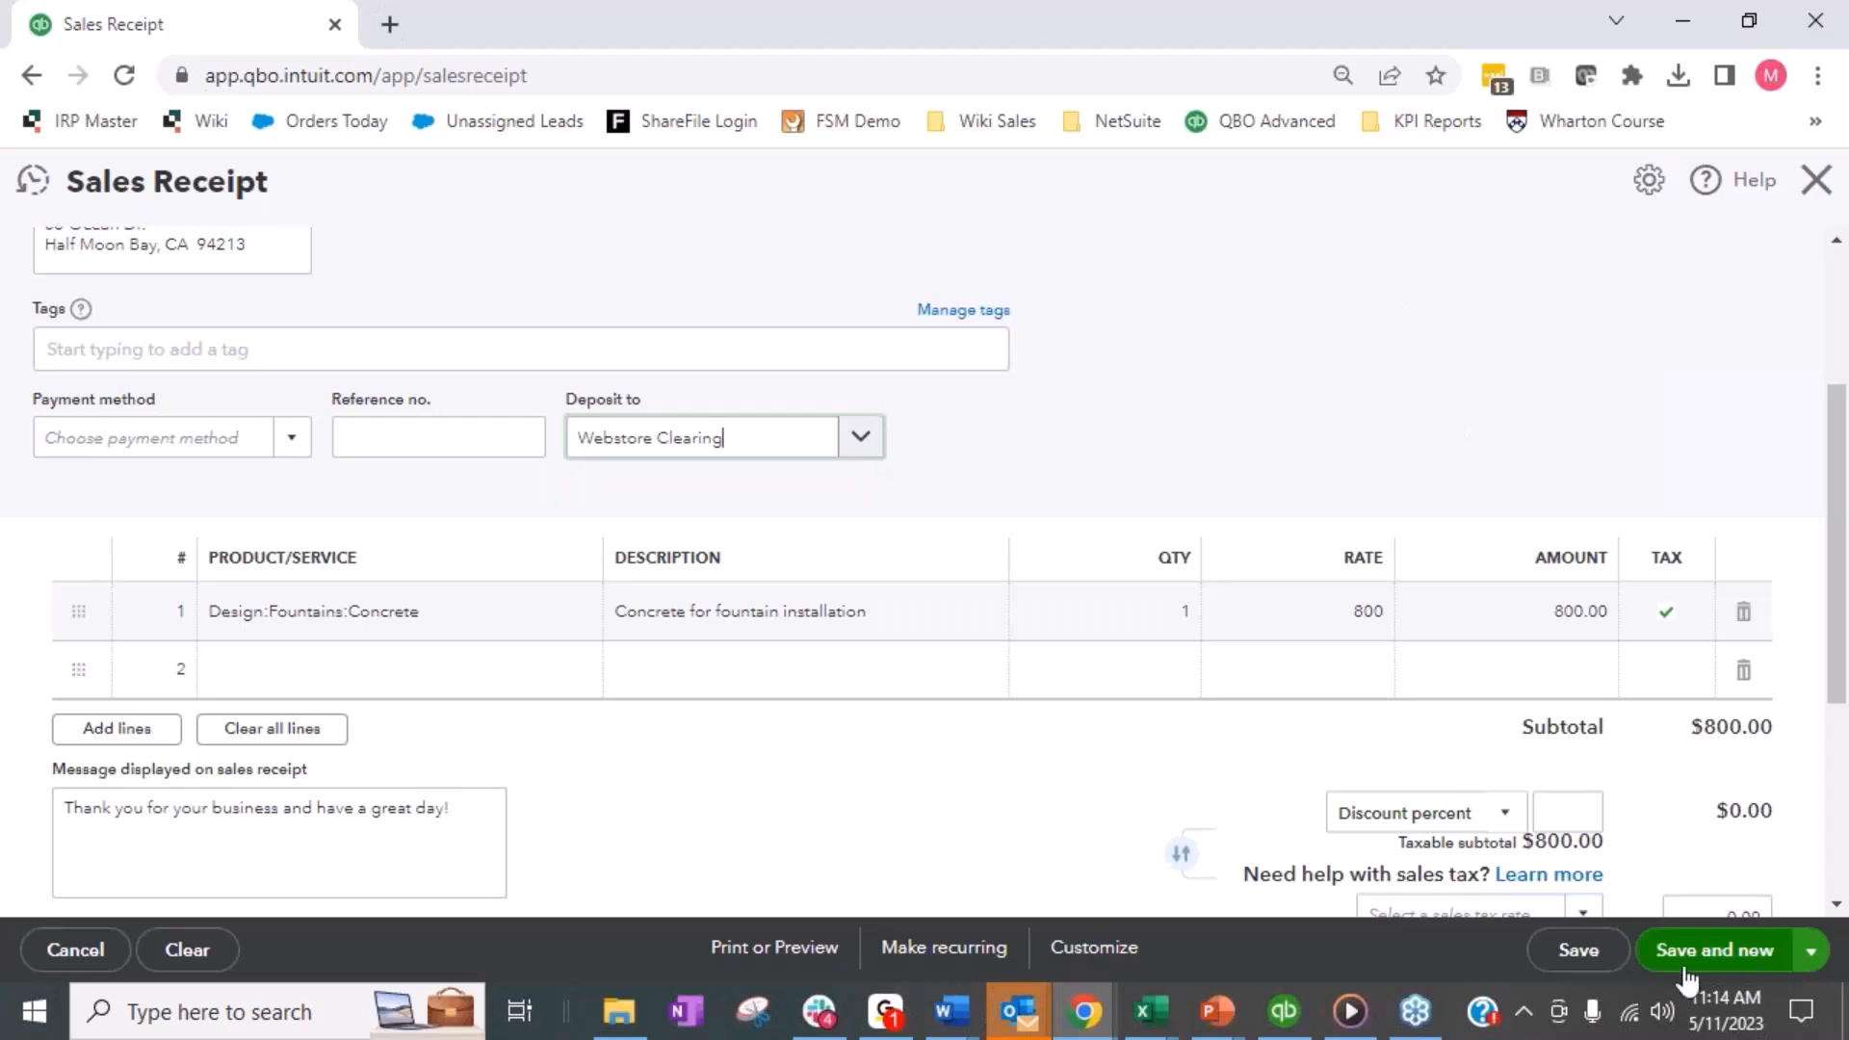
- Save the Cool Cars sales receipt and reopen the recent 2,000 sales receipt for Amy's Bird Sanctuary
{"action": "left_click", "coordinate": [1579, 950]}
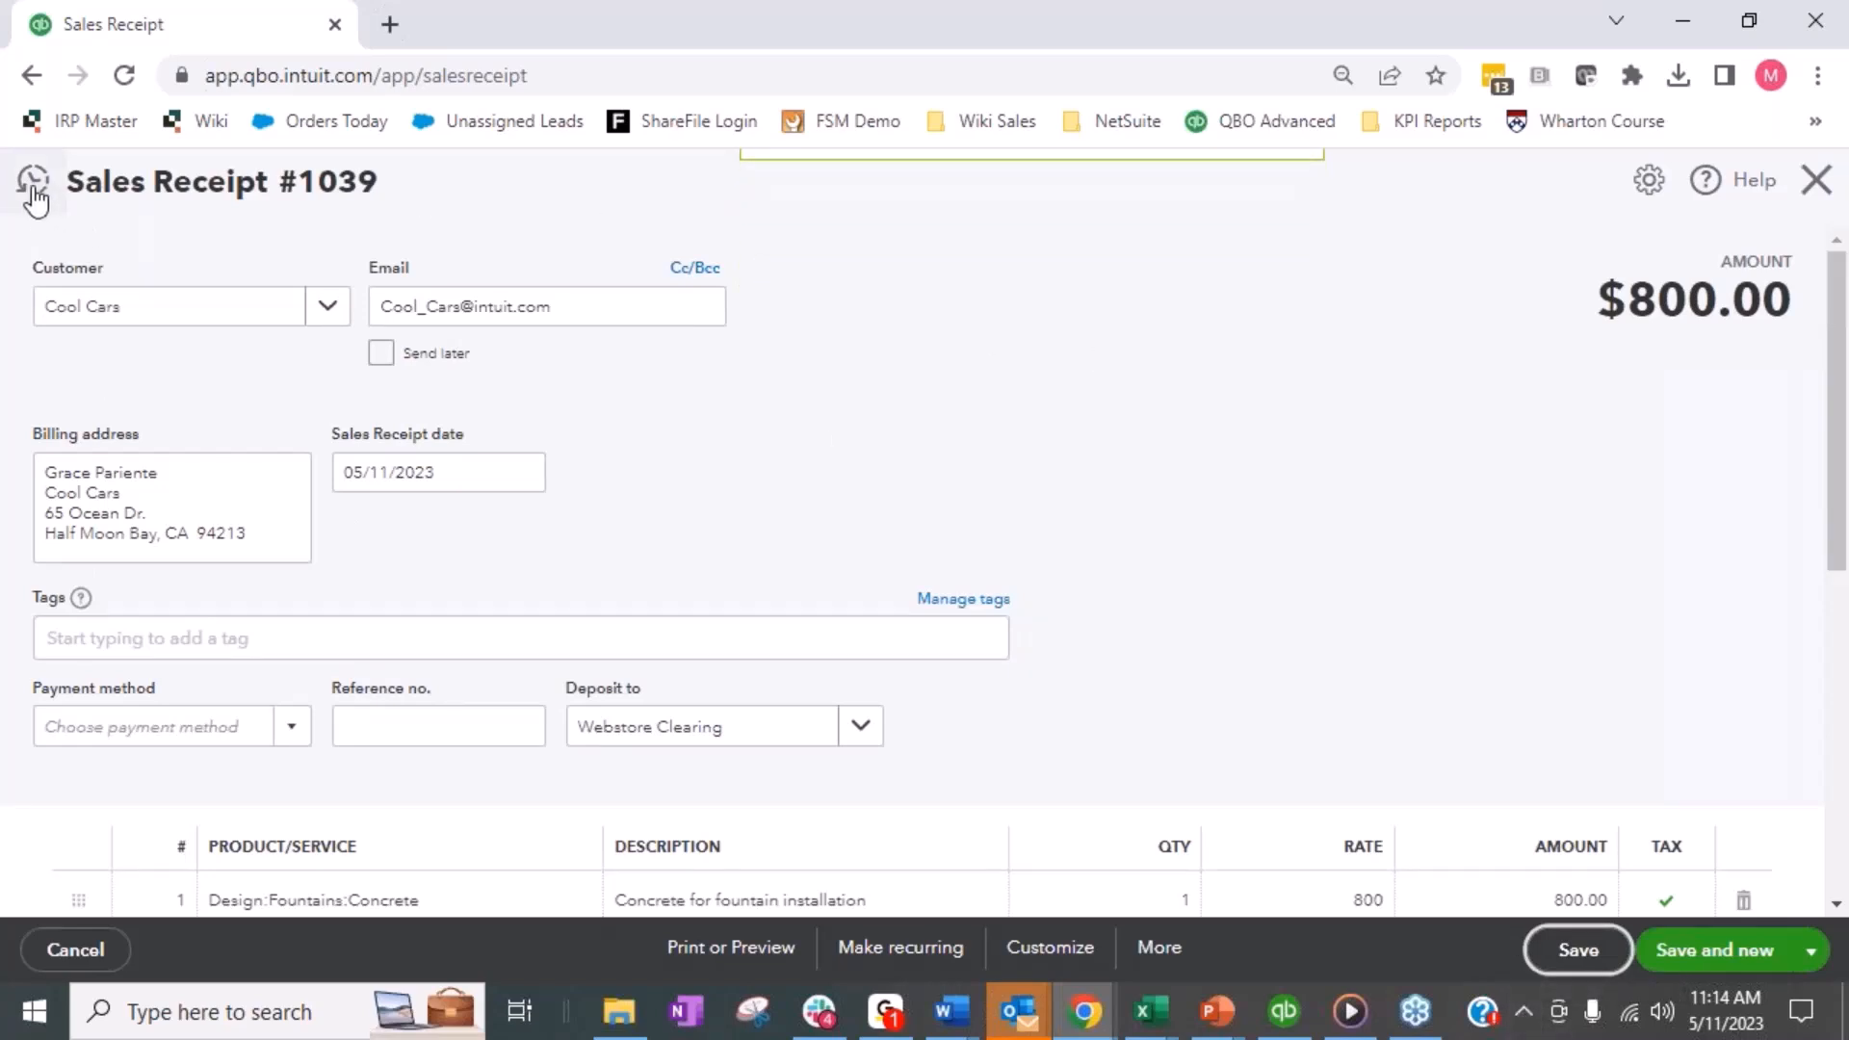
{"action": "left_click", "coordinate": [34, 193]}
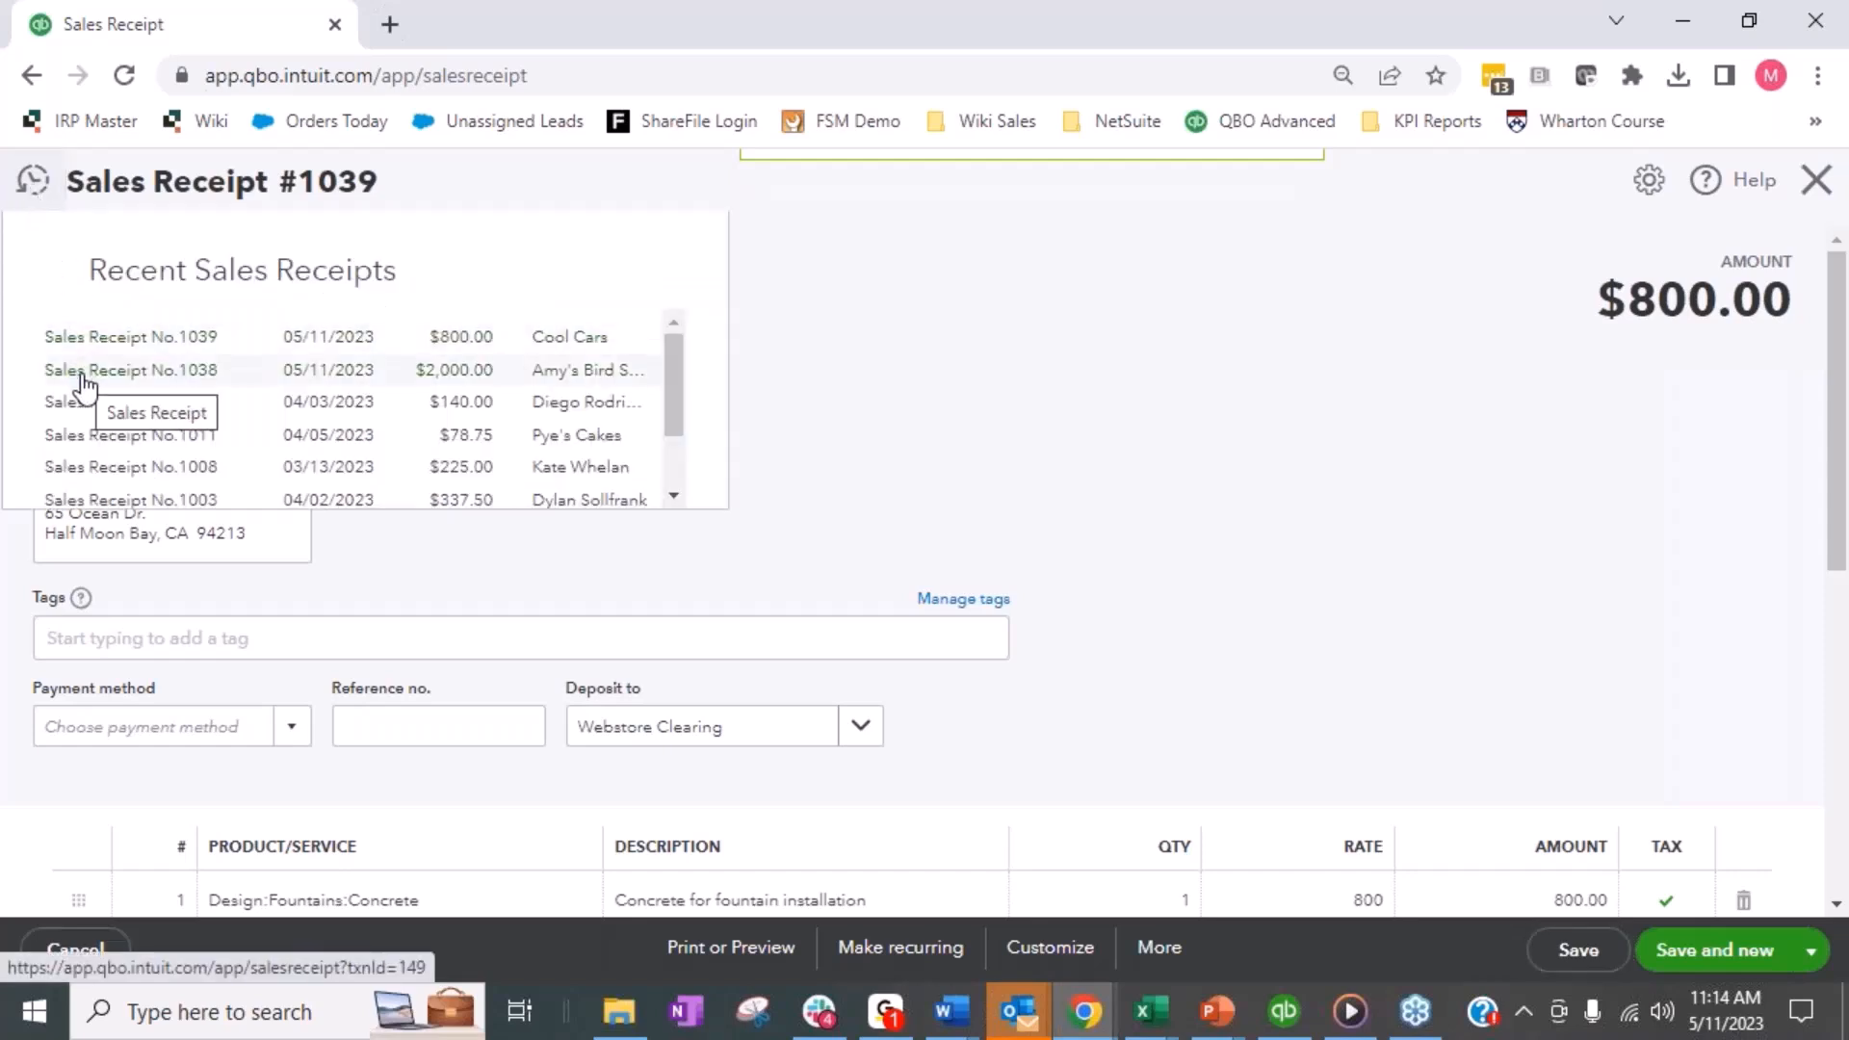
{"action": "left_click", "coordinate": [339, 382]}
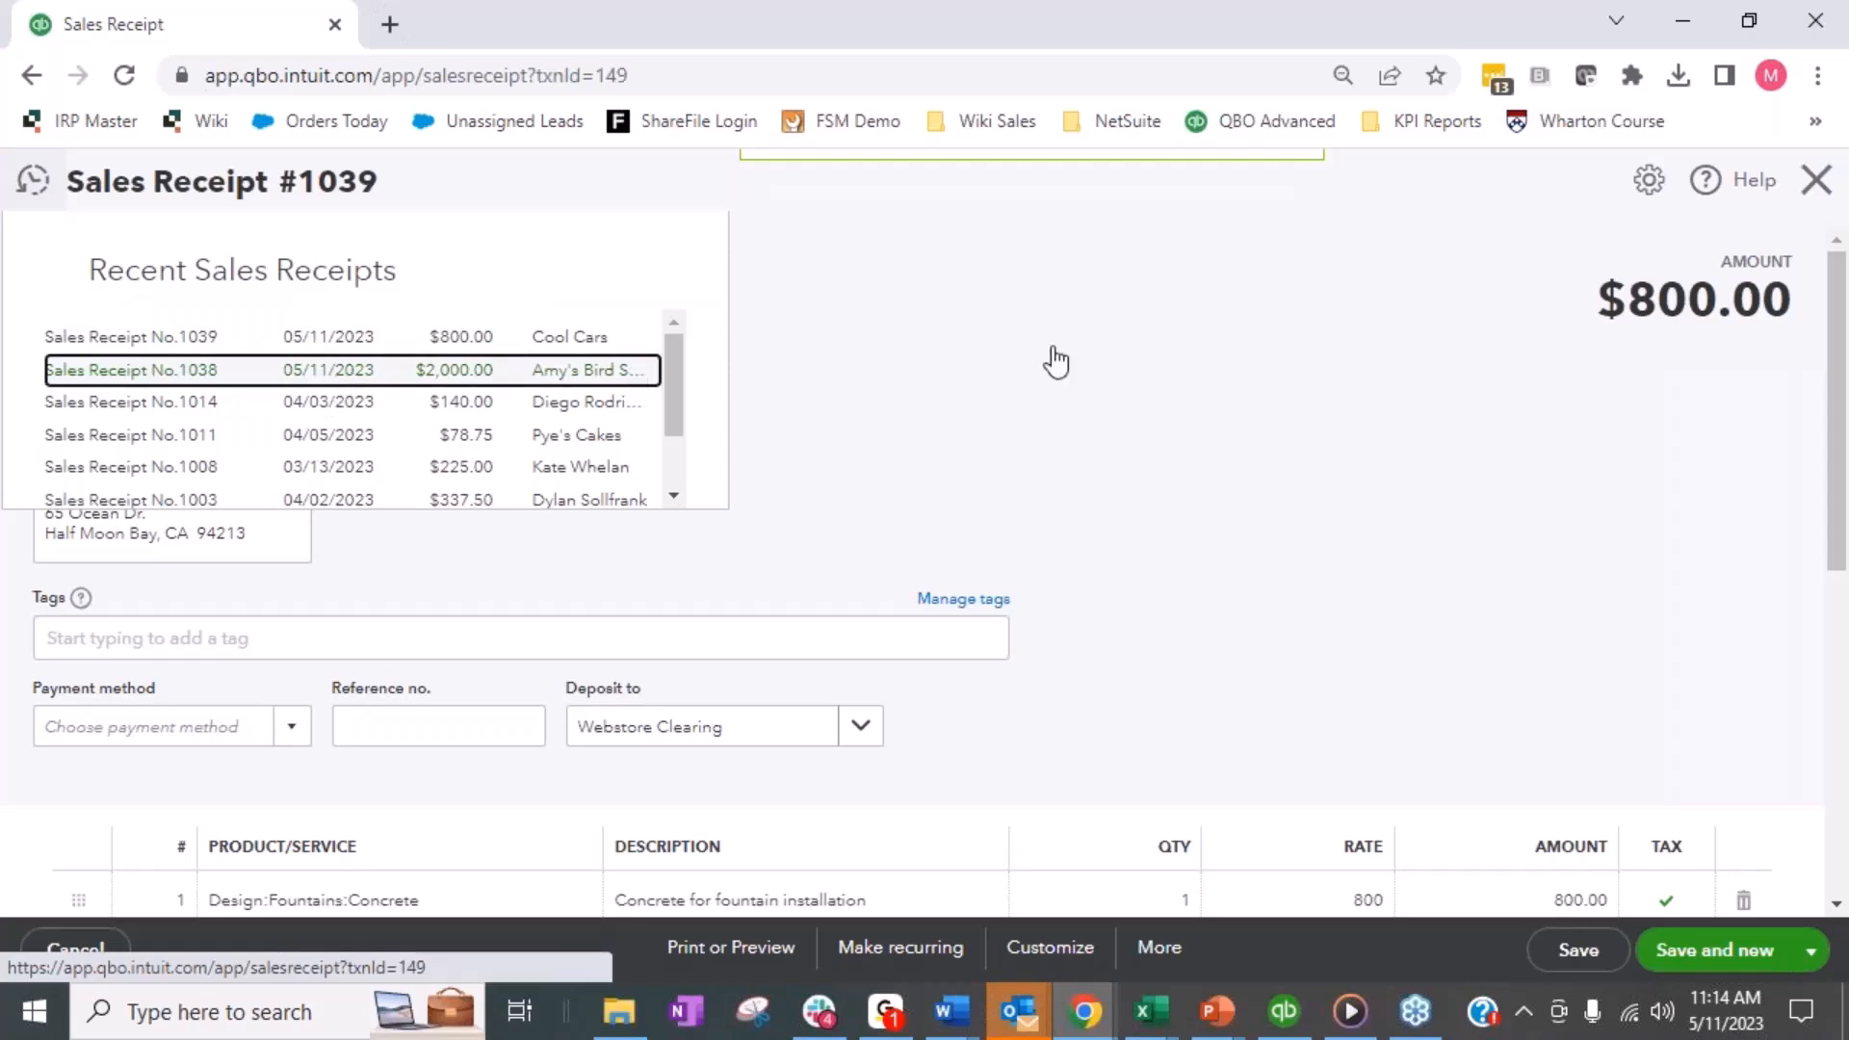
- Set the Amy's Bird Sanctuary sales receipt to deposit to Webstore Clearing, save it and close the form
{"action": "left_click", "coordinate": [796, 739]}
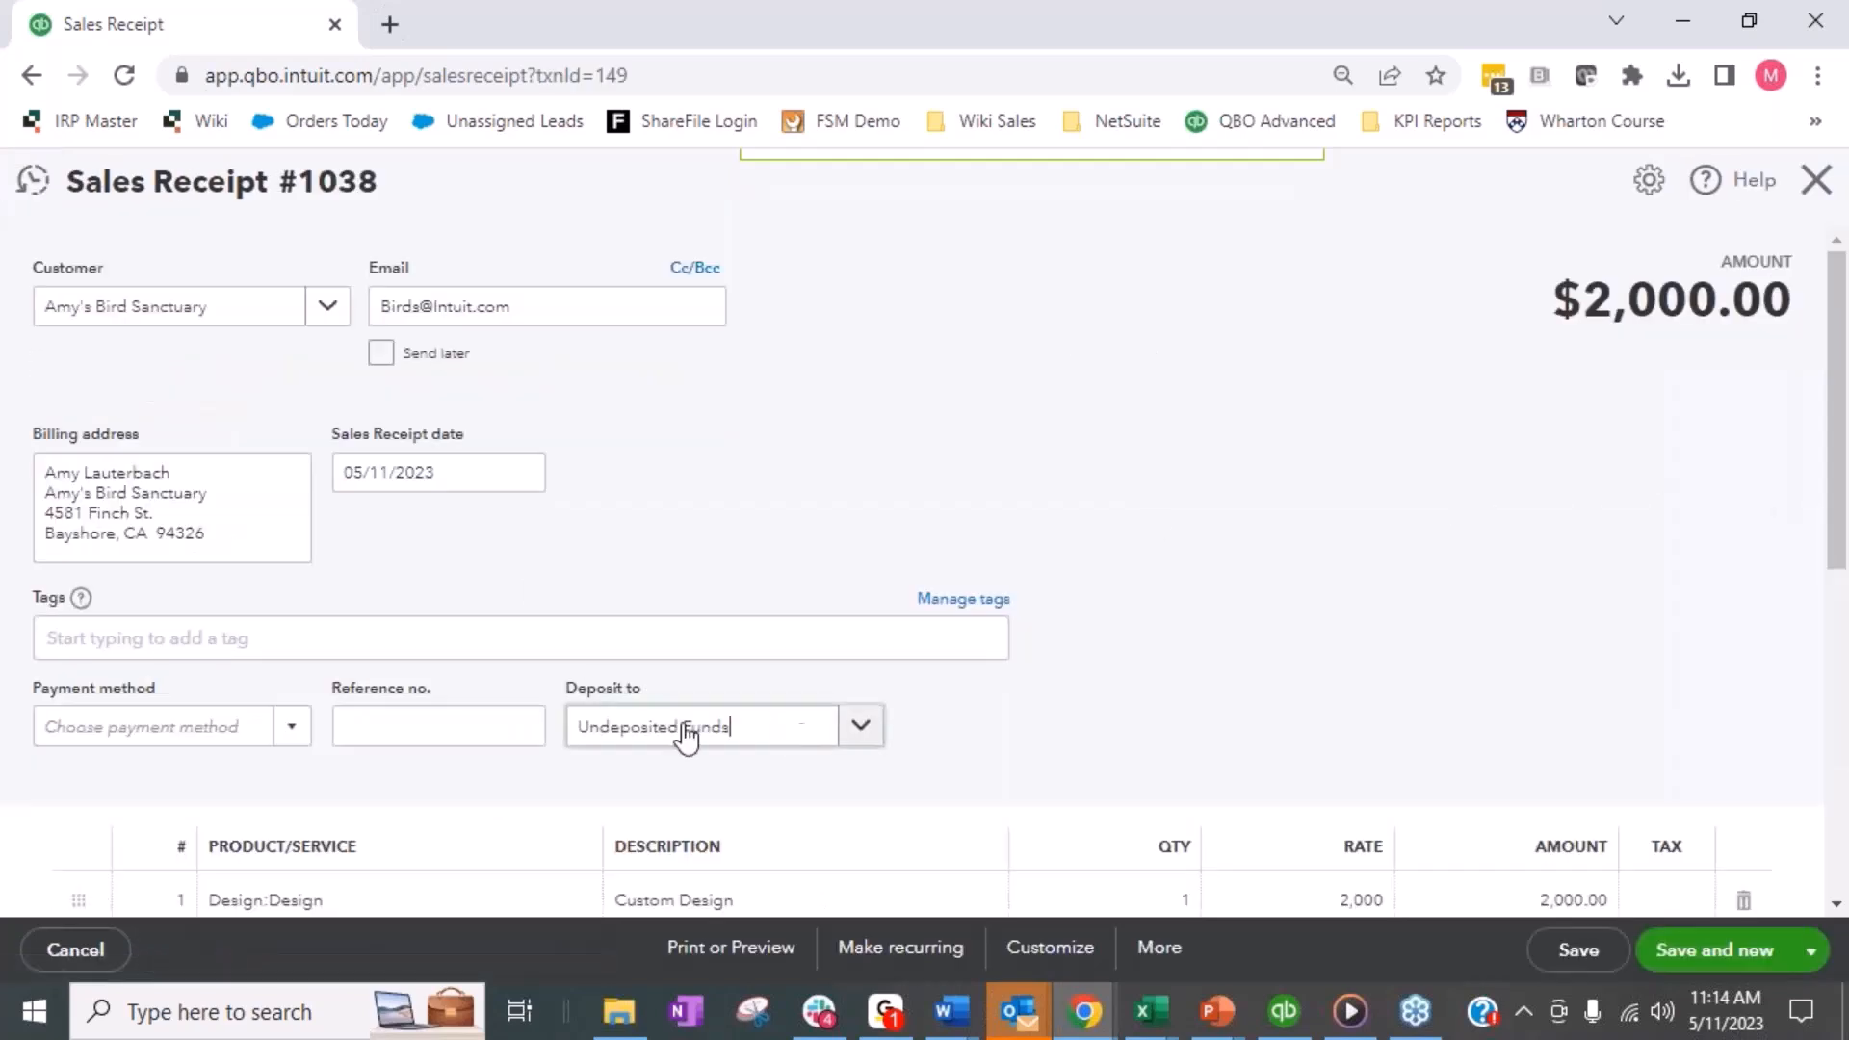
{"action": "type", "text": "web"}
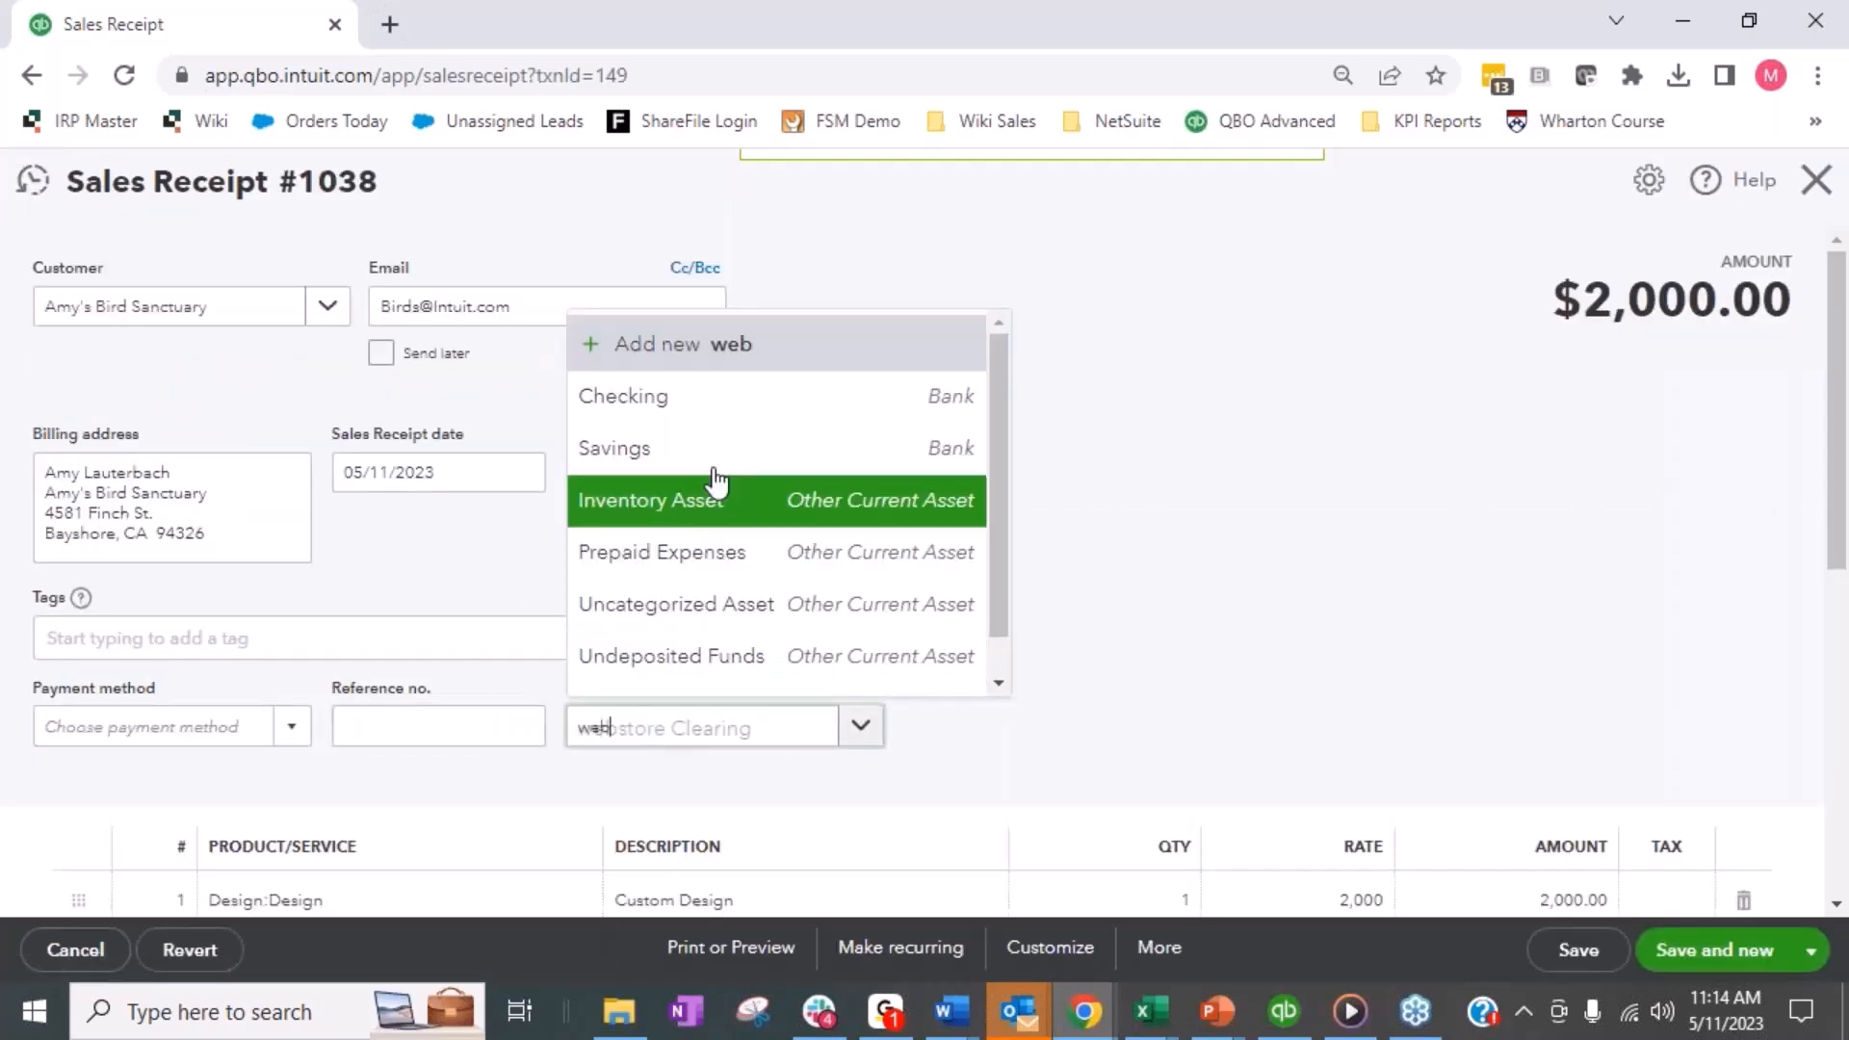
{"action": "left_click", "coordinate": [712, 665]}
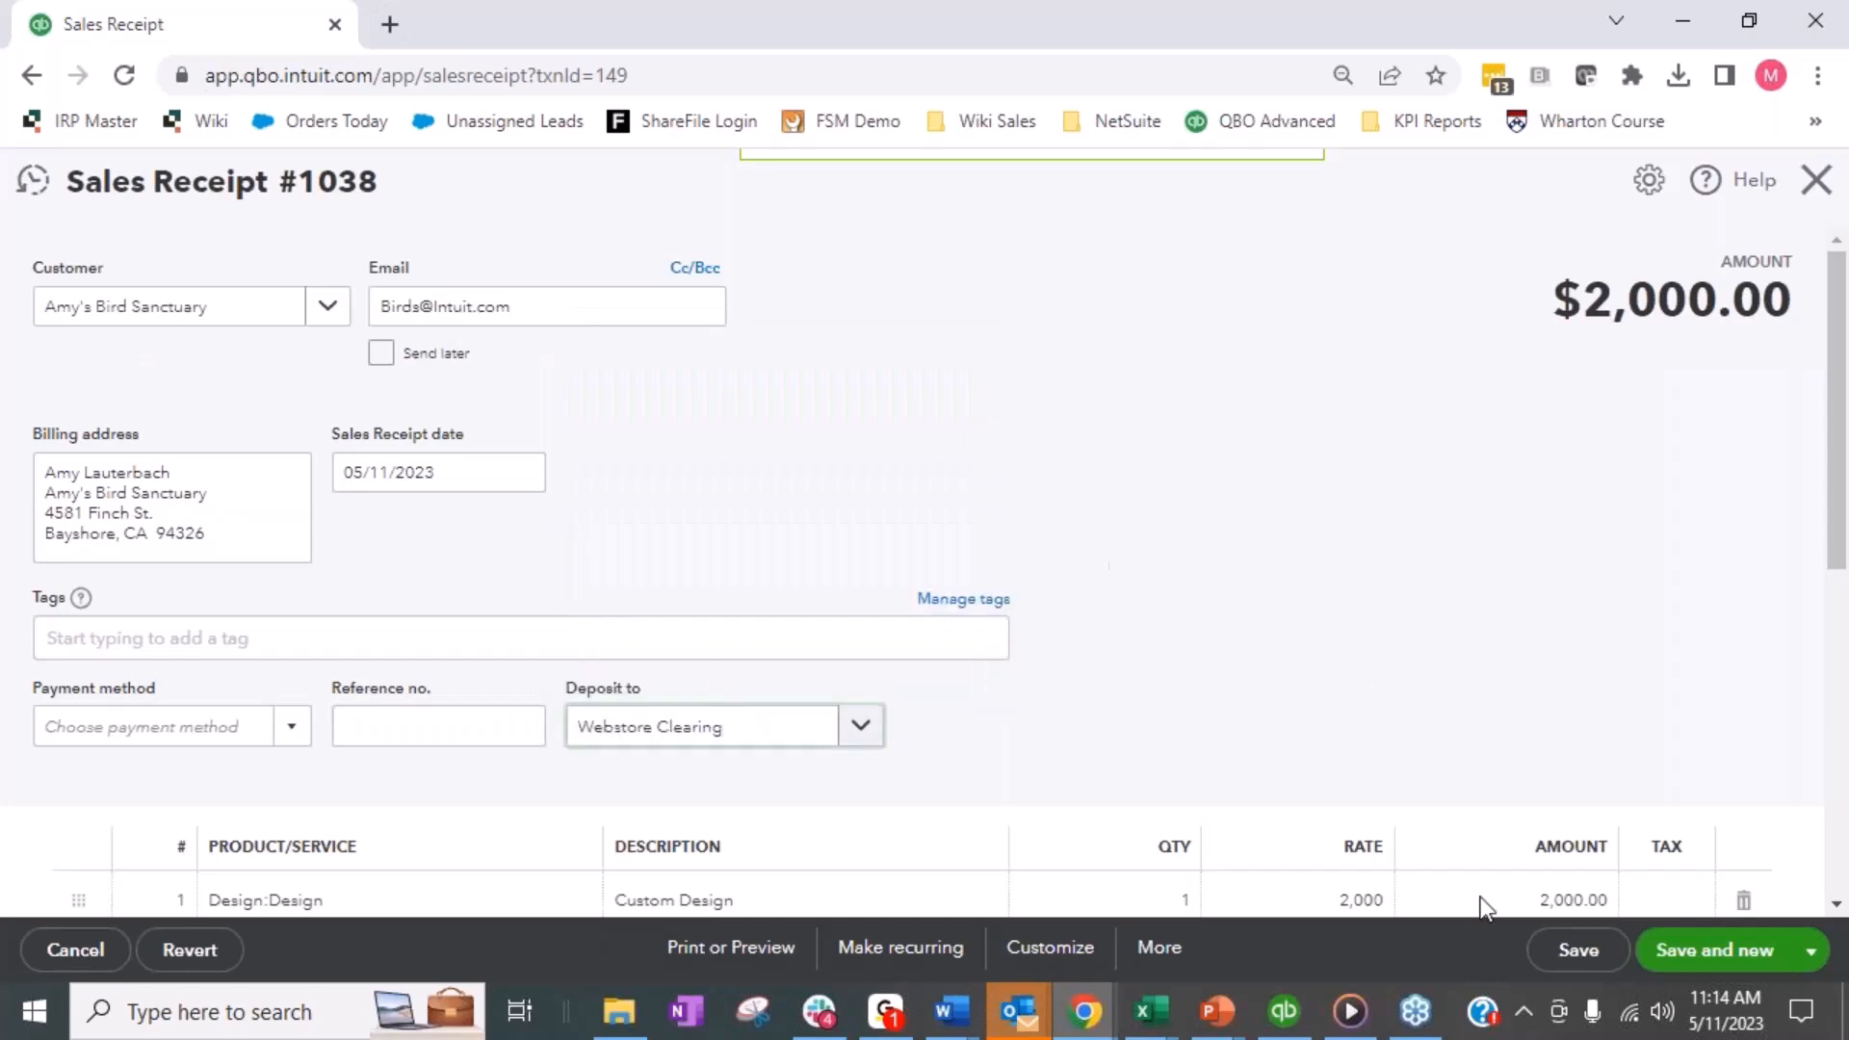
{"action": "left_click", "coordinate": [1614, 954]}
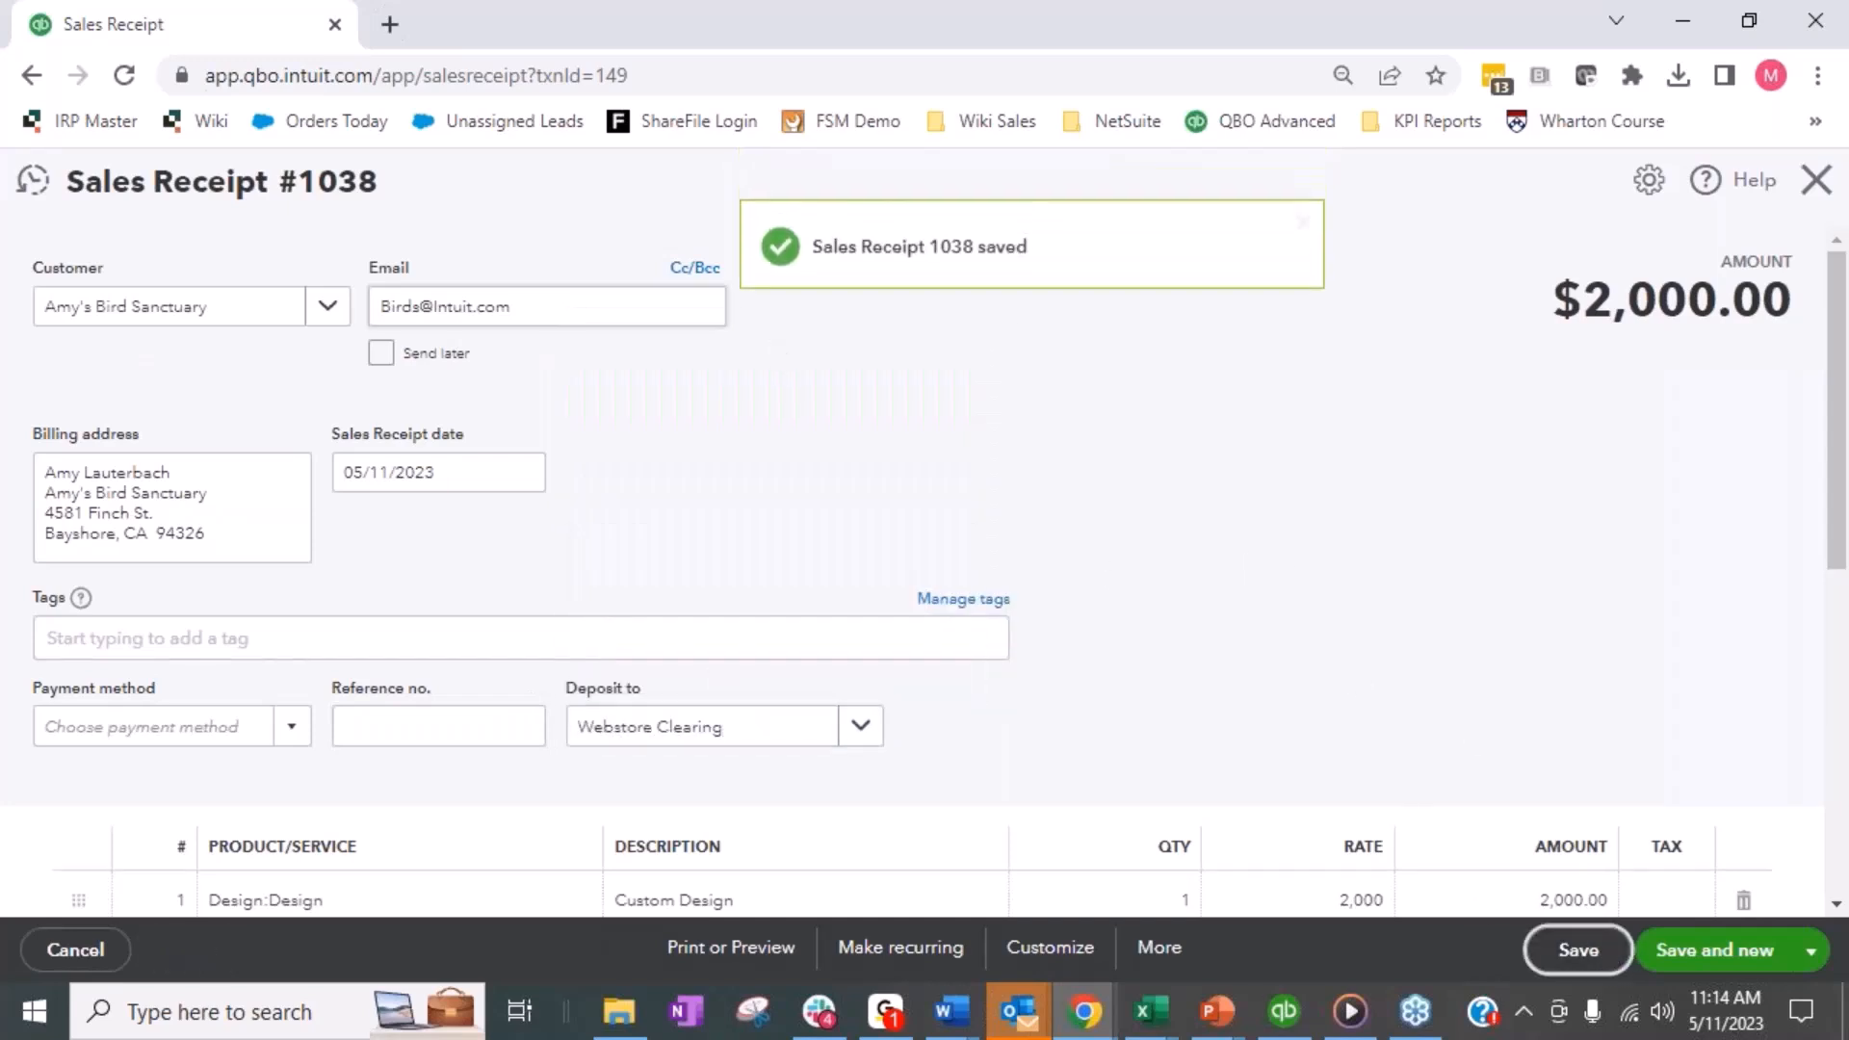
{"action": "left_click", "coordinate": [32, 180]}
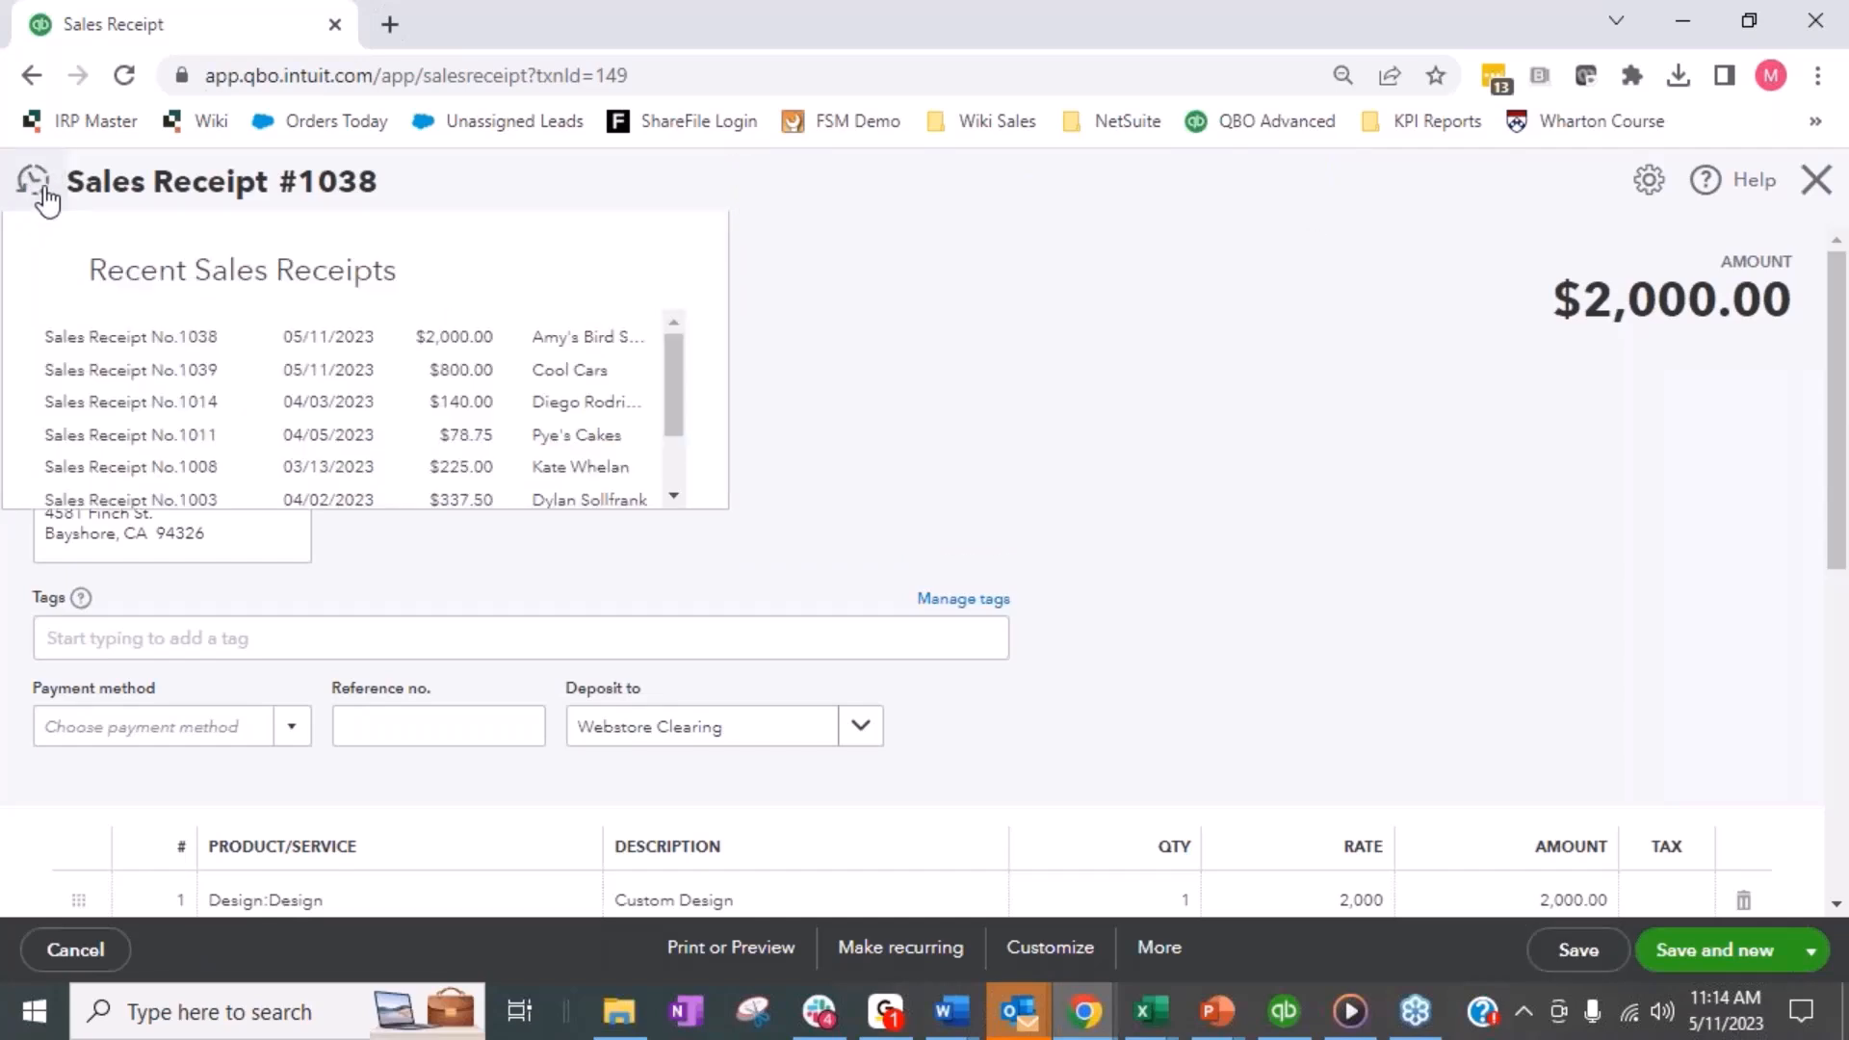
{"action": "left_click", "coordinate": [1816, 183]}
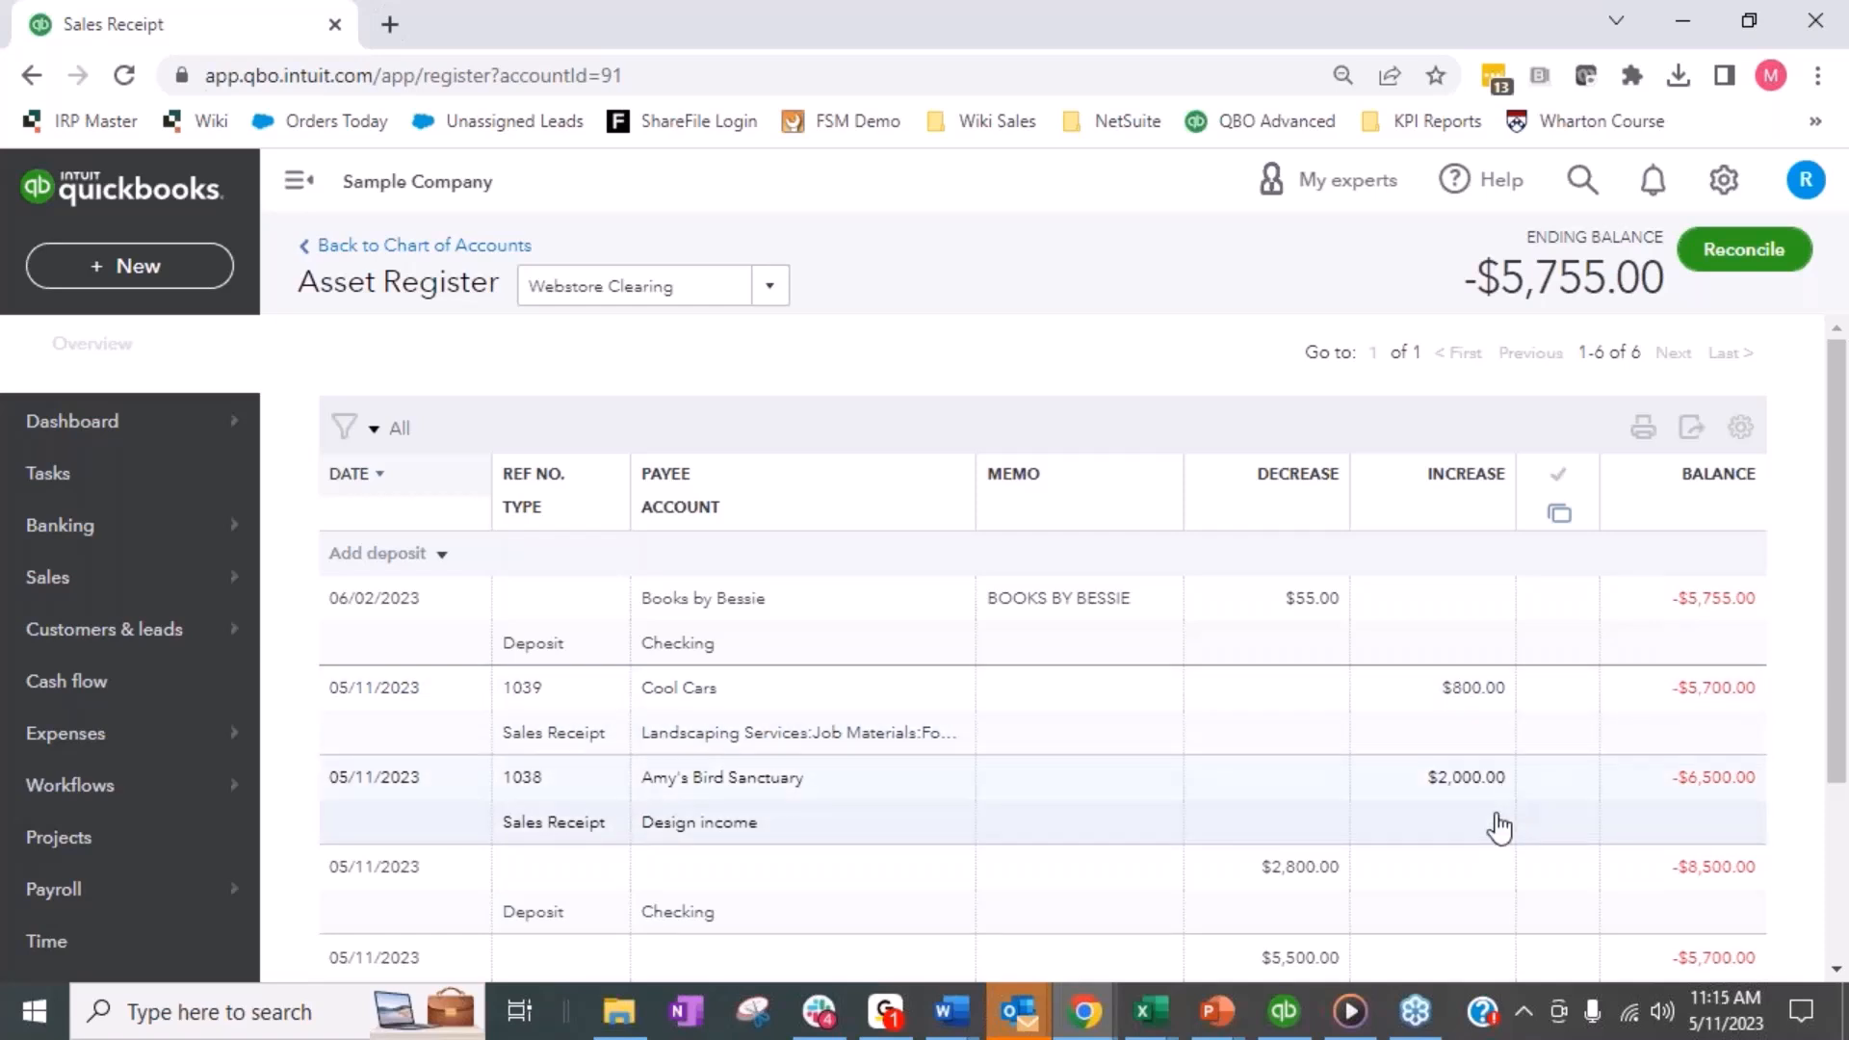
- Open the Cool Cars sales receipt from the Webstore Clearing register and examine its transaction journal's debits and credits
{"action": "left_click", "coordinate": [549, 825]}
{"action": "left_click", "coordinate": [691, 738]}
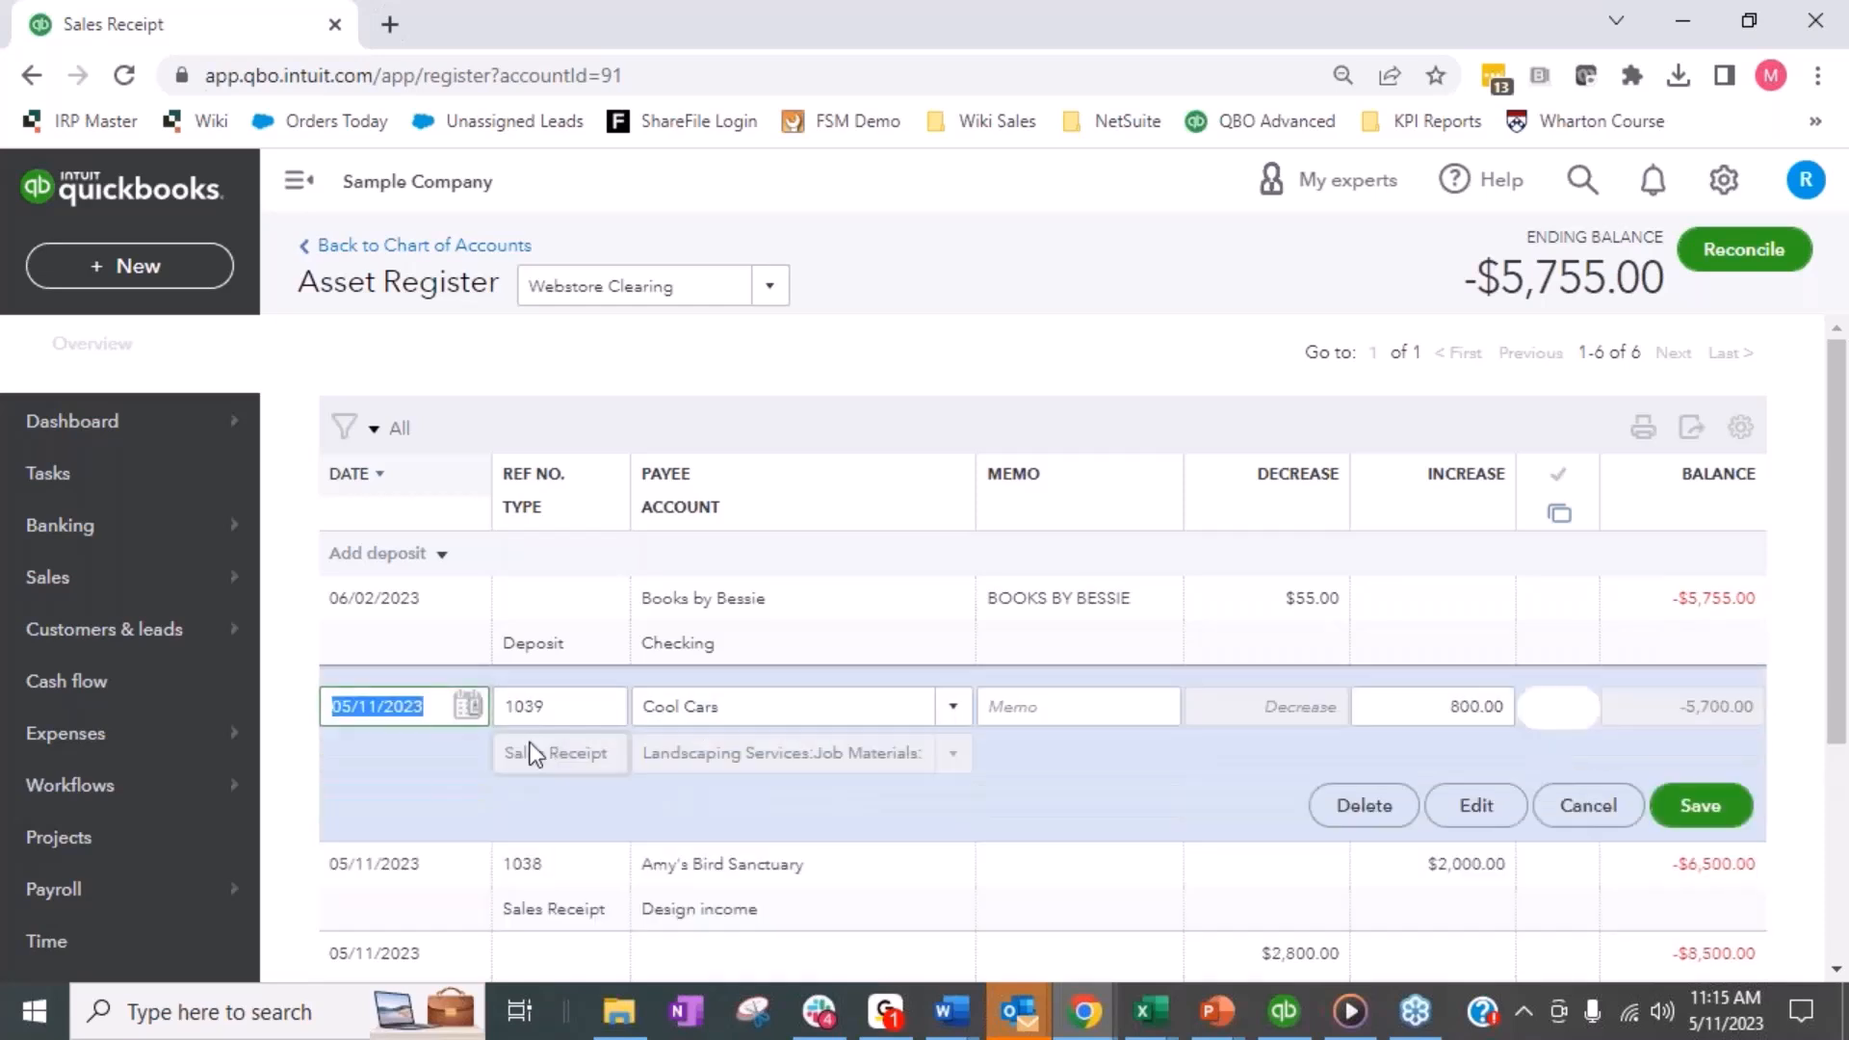
{"action": "left_click", "coordinate": [1476, 805]}
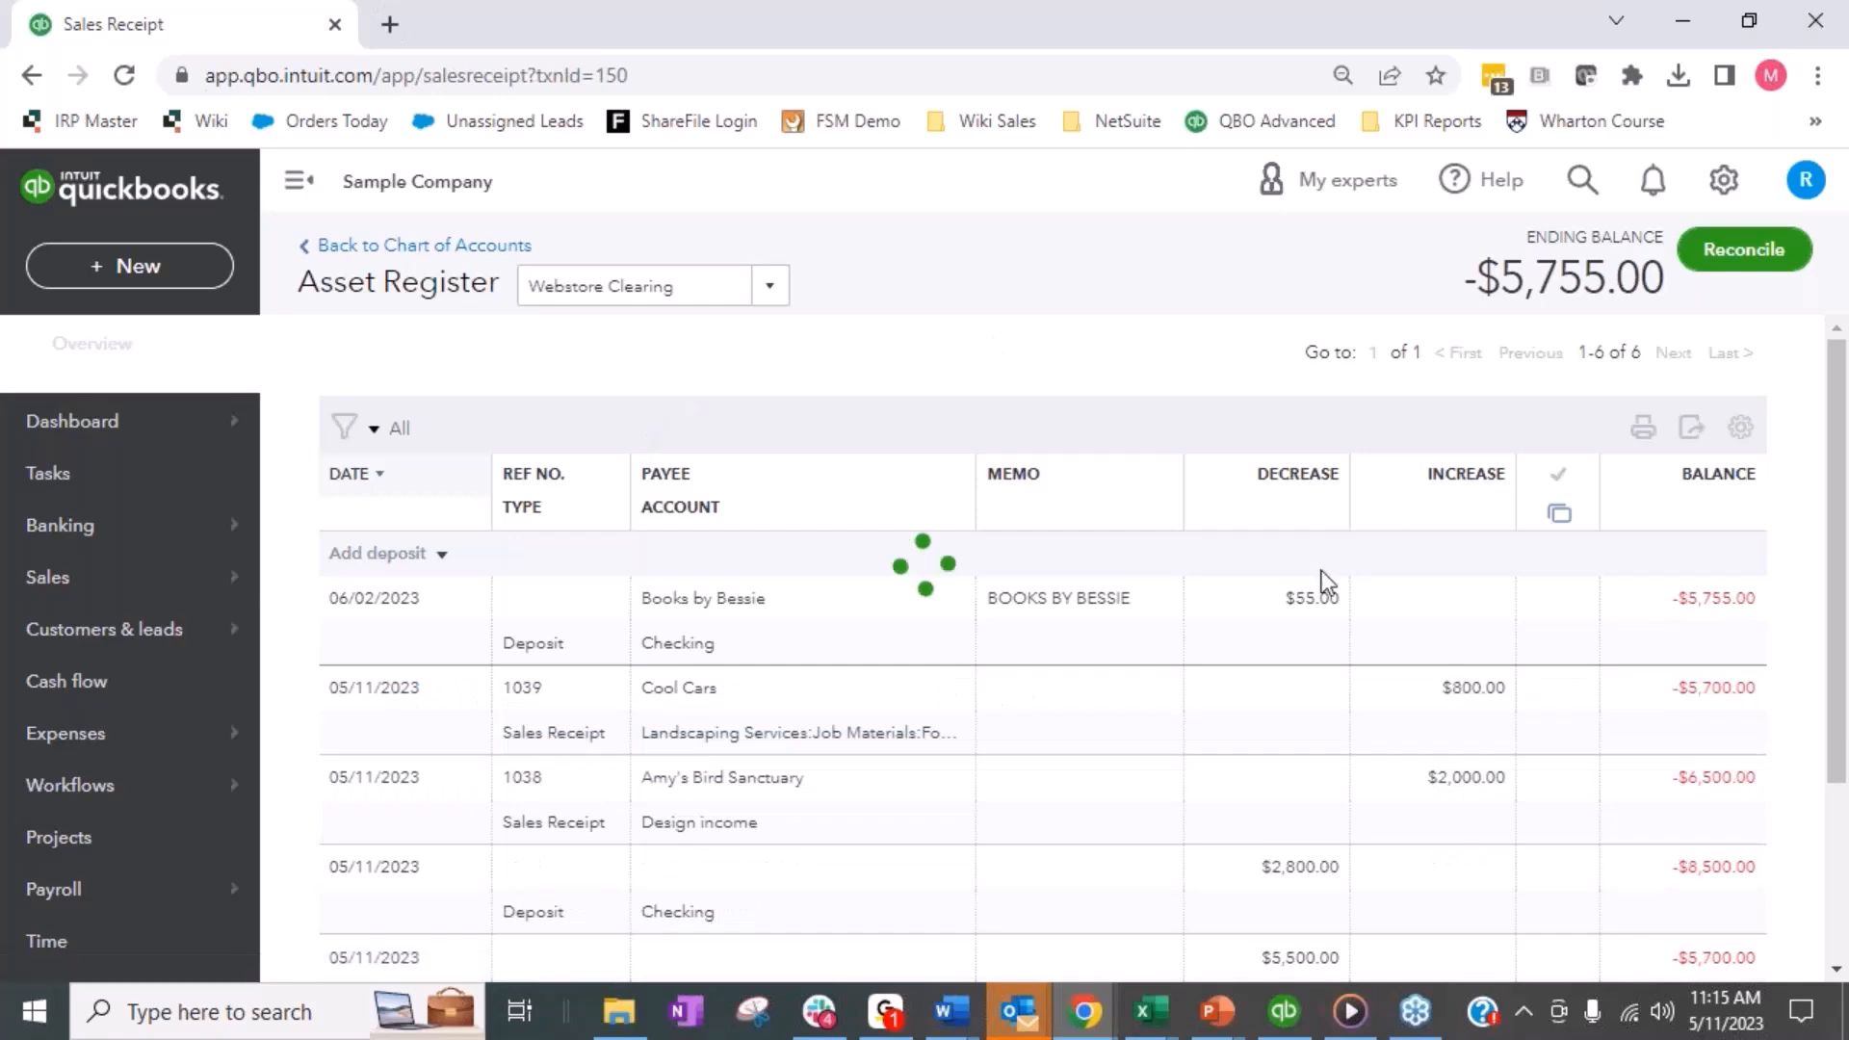
{"action": "left_click", "coordinate": [1175, 948]}
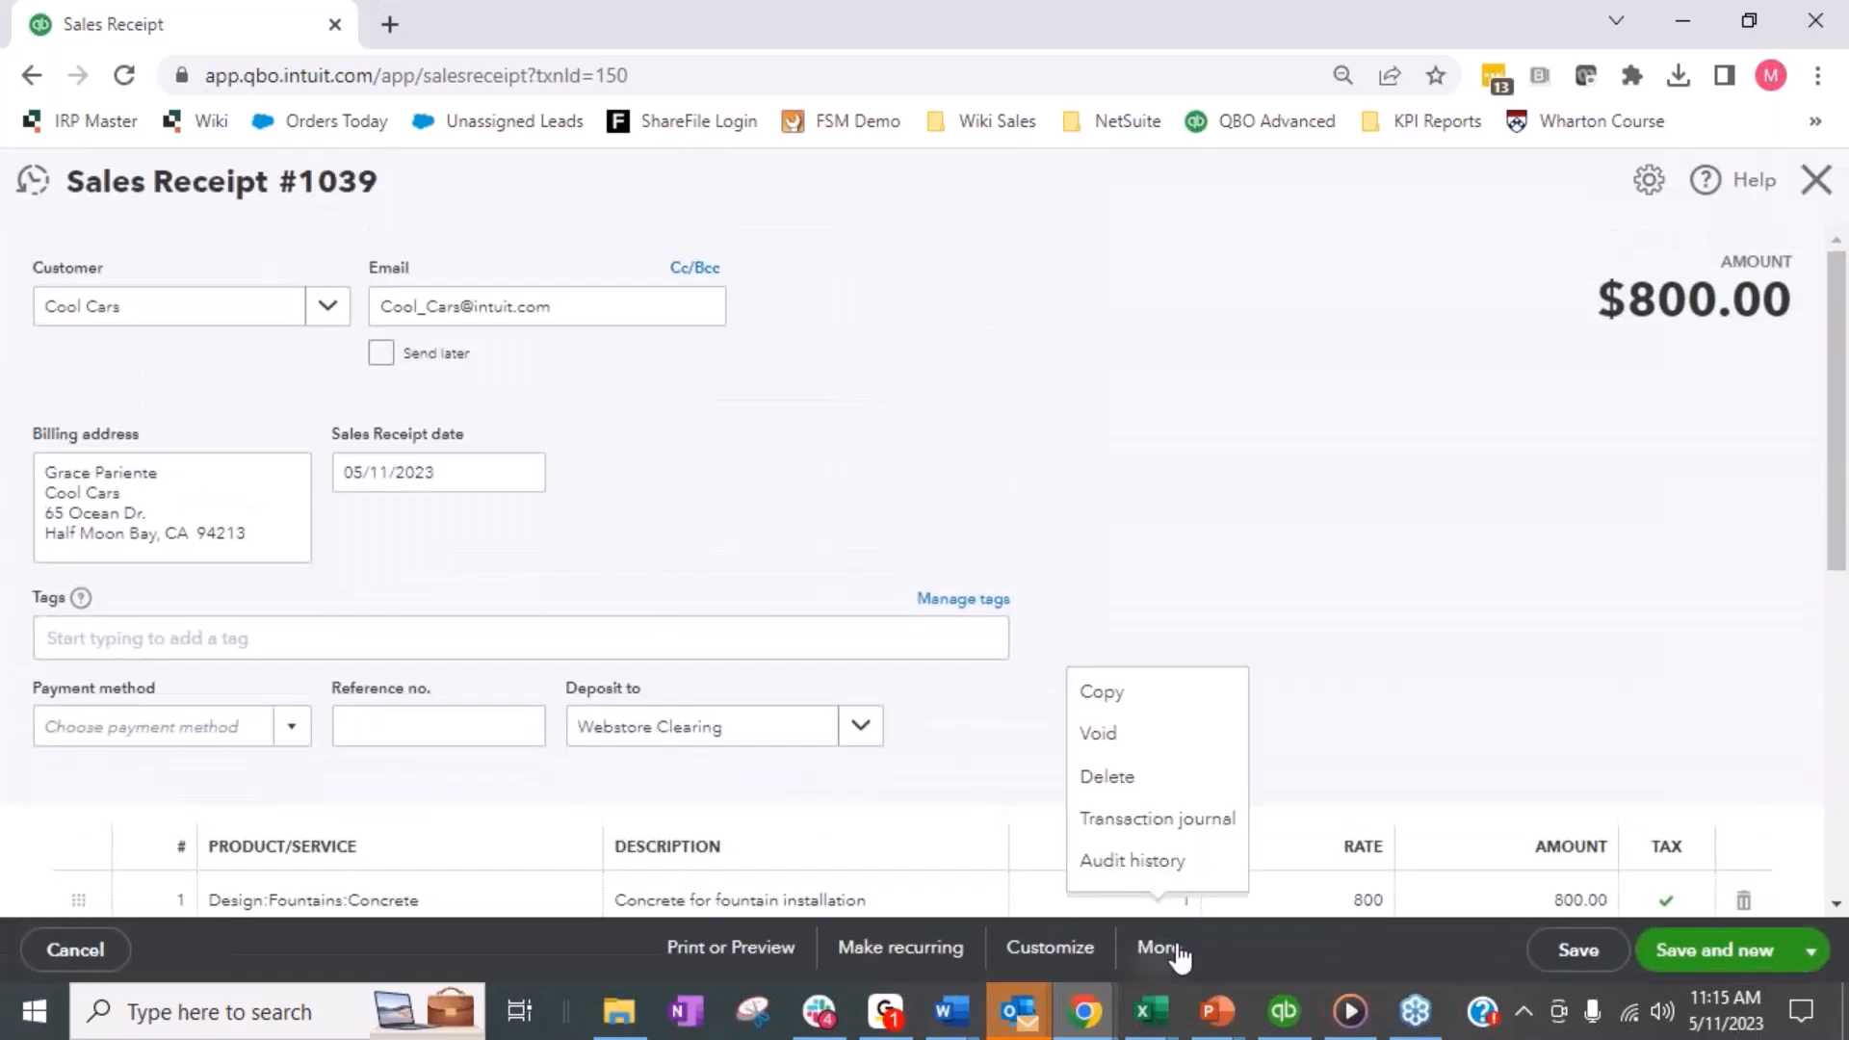
{"action": "left_click", "coordinate": [1194, 821]}
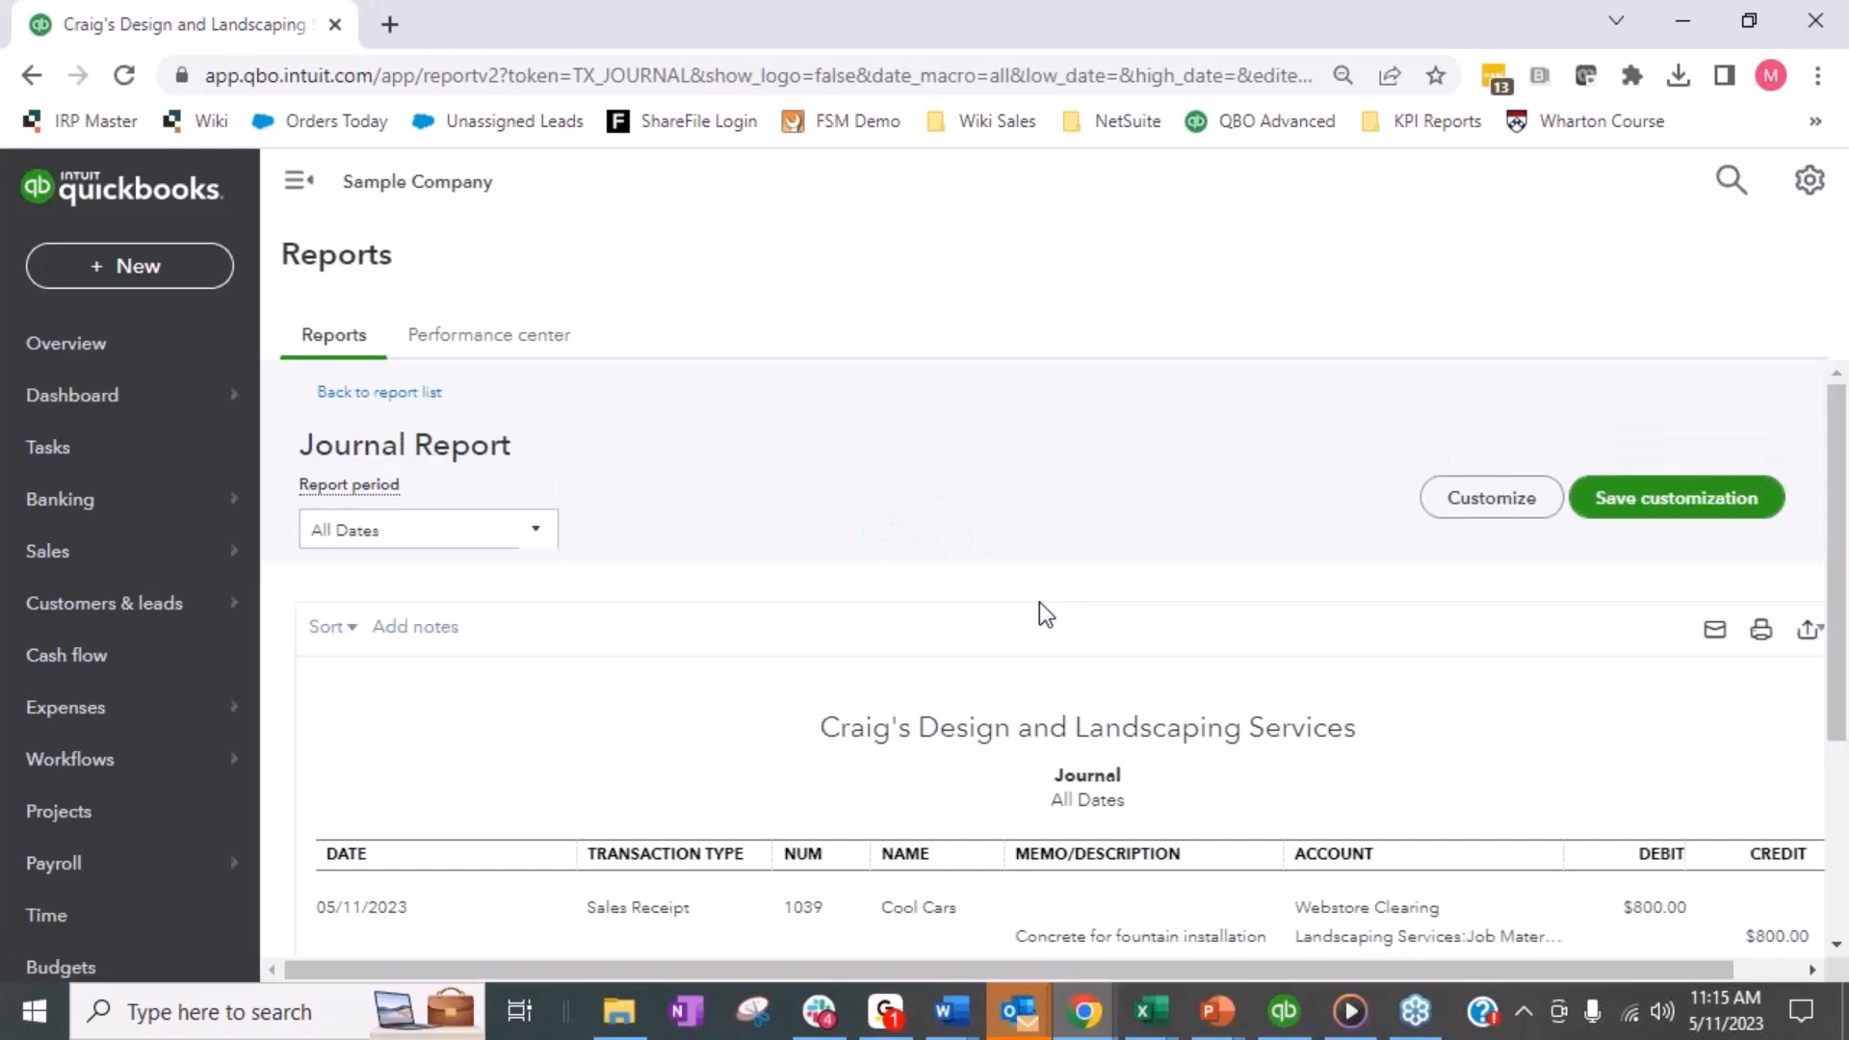
{"action": "scroll", "coordinate": [1044, 434], "scroll_direction": "down", "scroll_amount": 4}
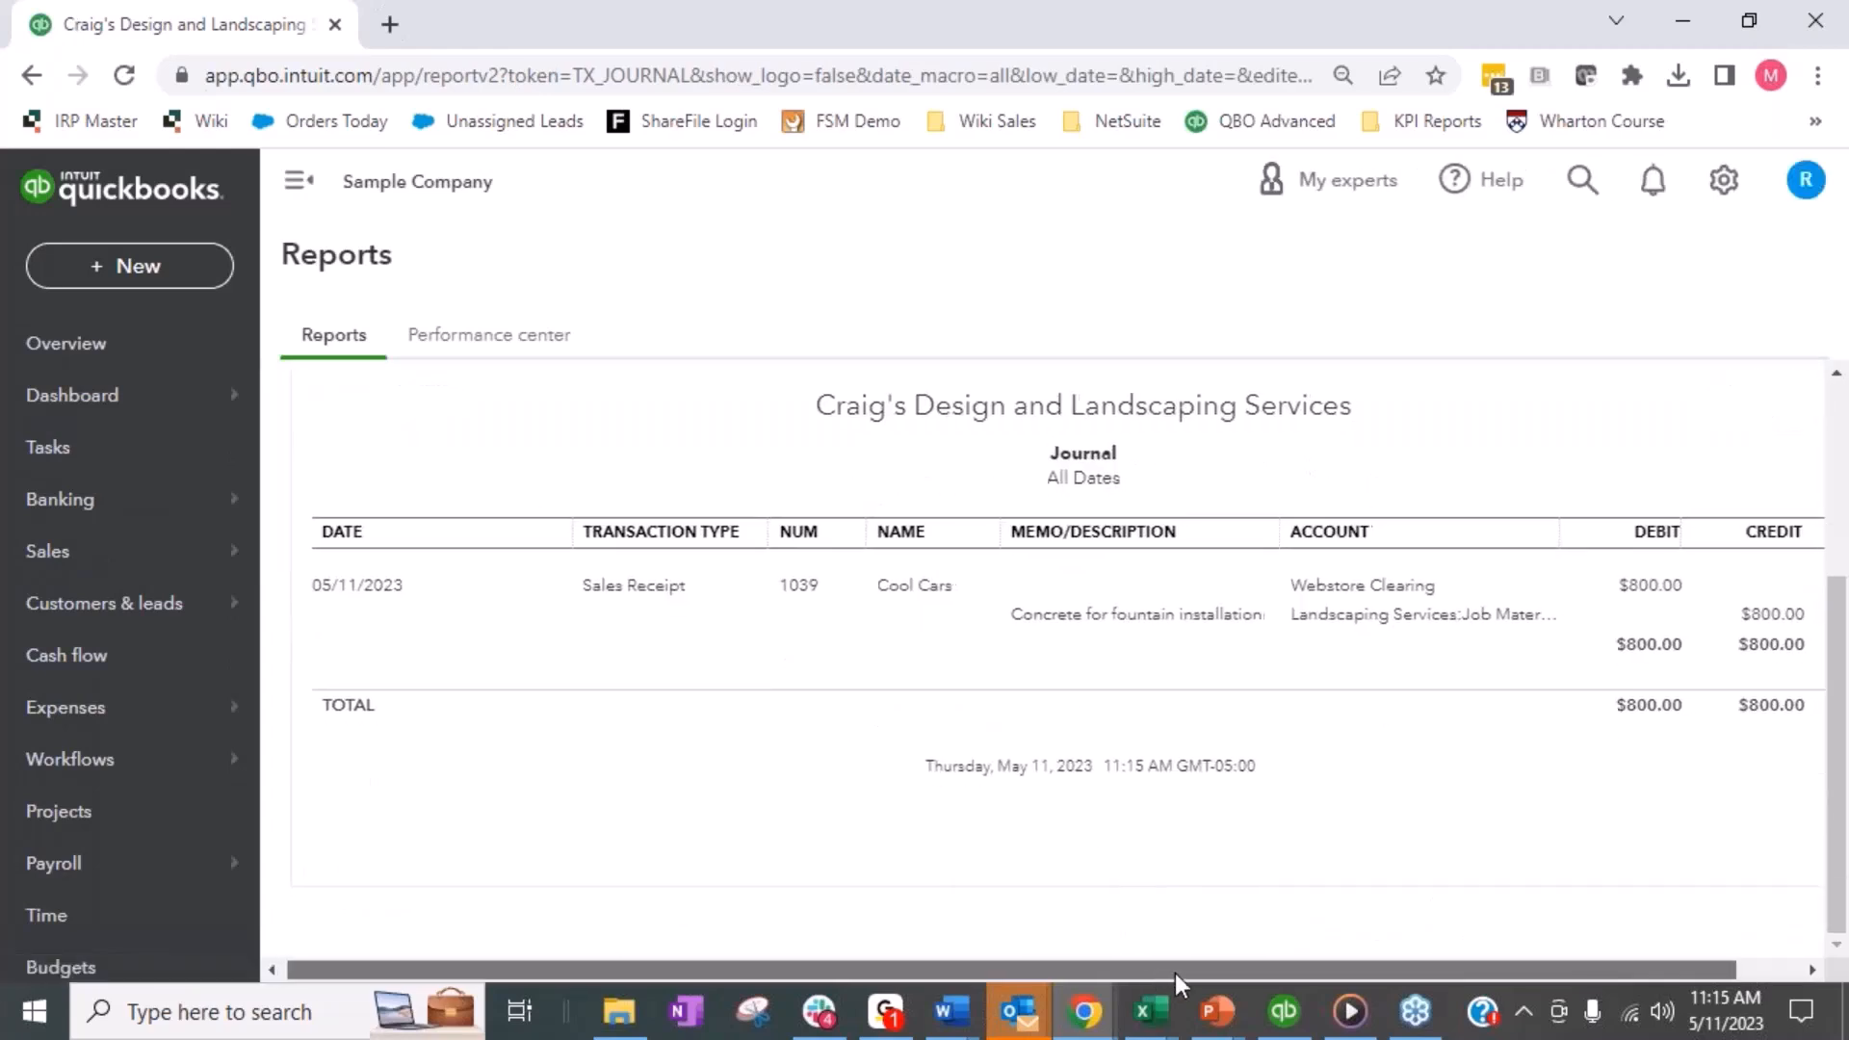
{"action": "left_click_drag", "start_coordinate": [1175, 973], "coordinate": [1345, 876]}
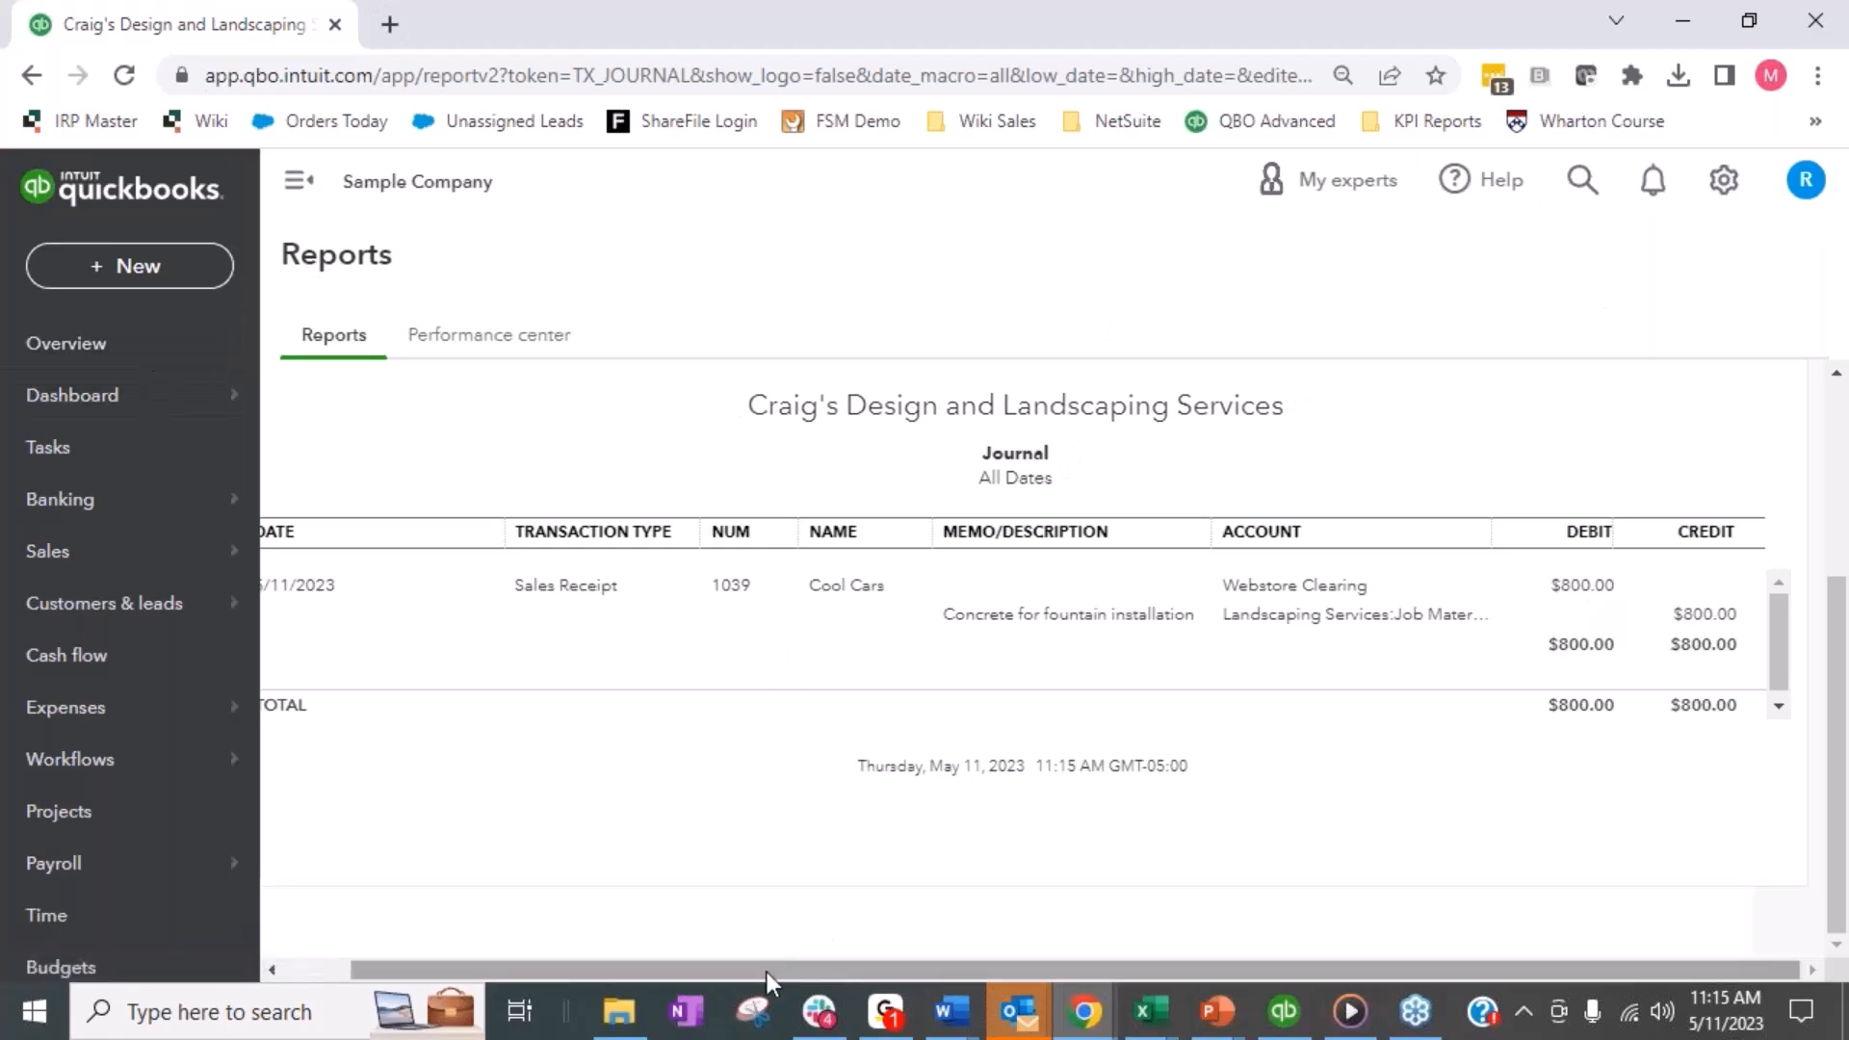
{"action": "left_click_drag", "start_coordinate": [766, 973], "coordinate": [528, 969]}
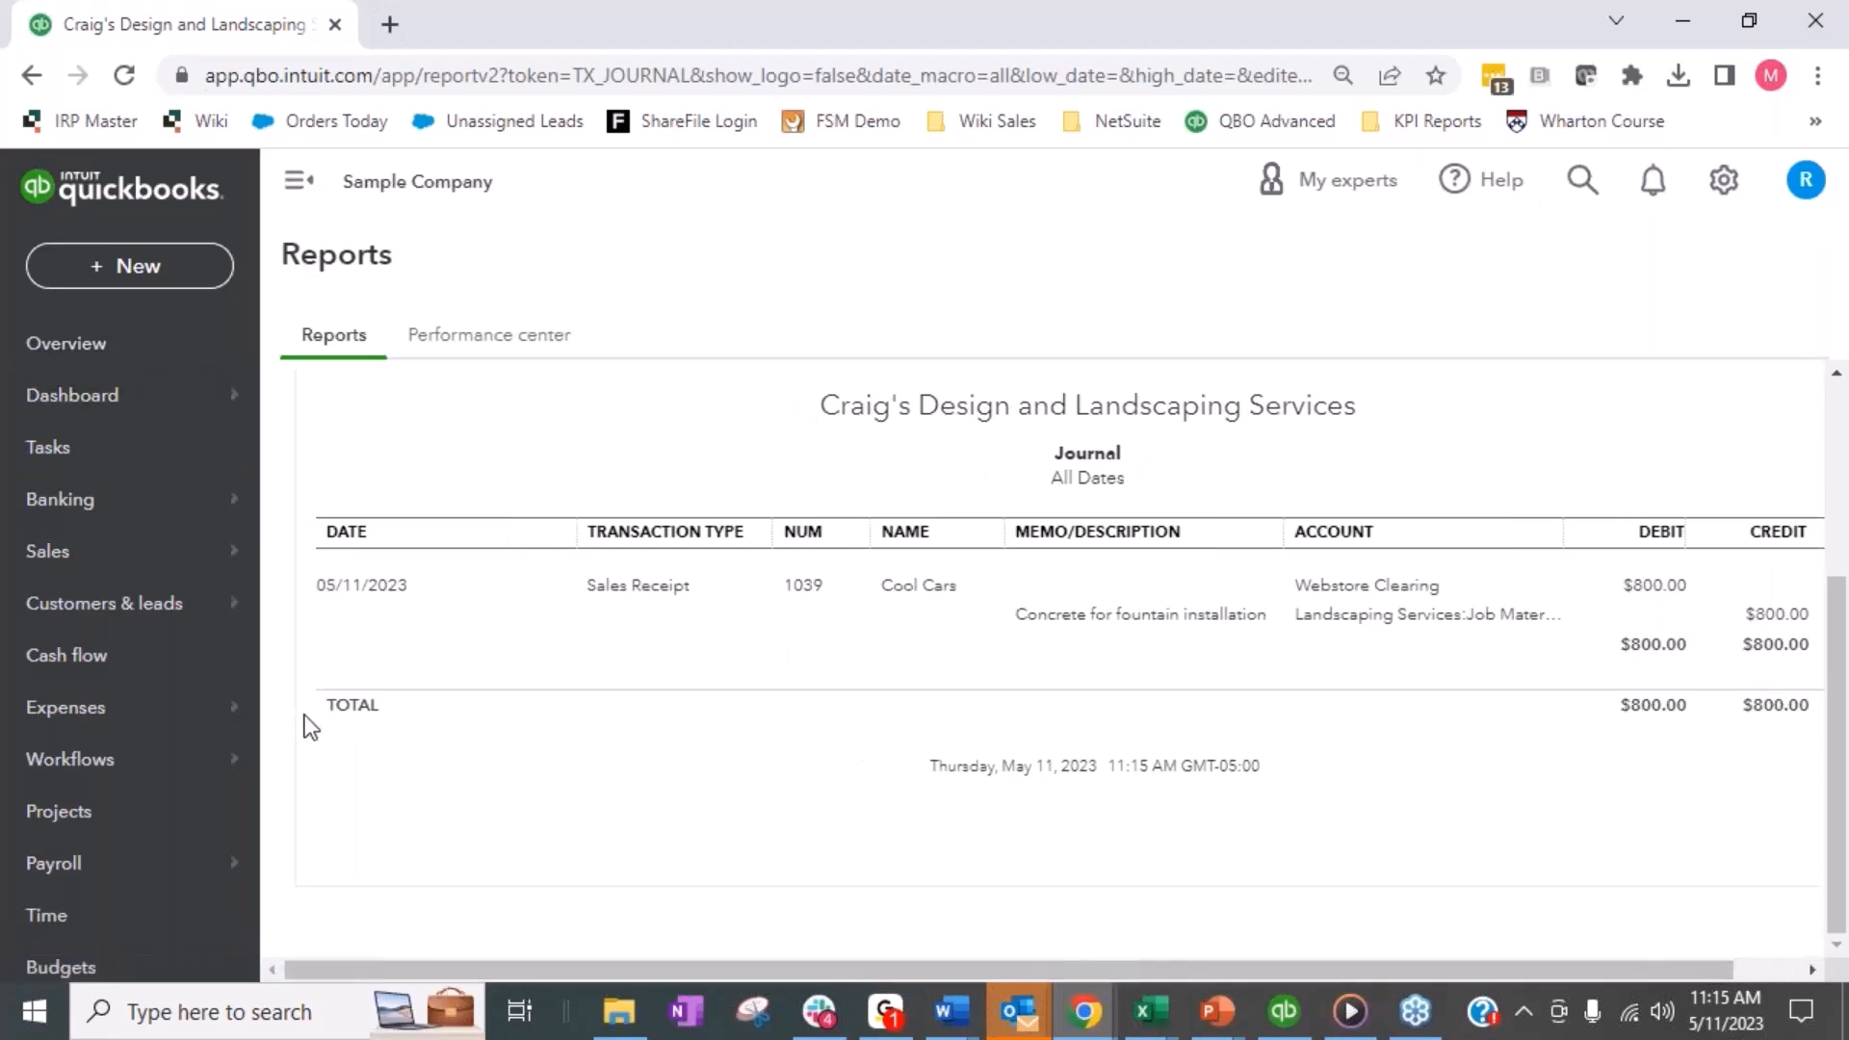
- Create a new report of the Transactions List type from the reports page
{"action": "mouse_move", "coordinate": [146, 605]}
{"action": "scroll", "coordinate": [91, 760], "scroll_direction": "down", "scroll_amount": 2}
{"action": "mouse_move", "coordinate": [109, 886]}
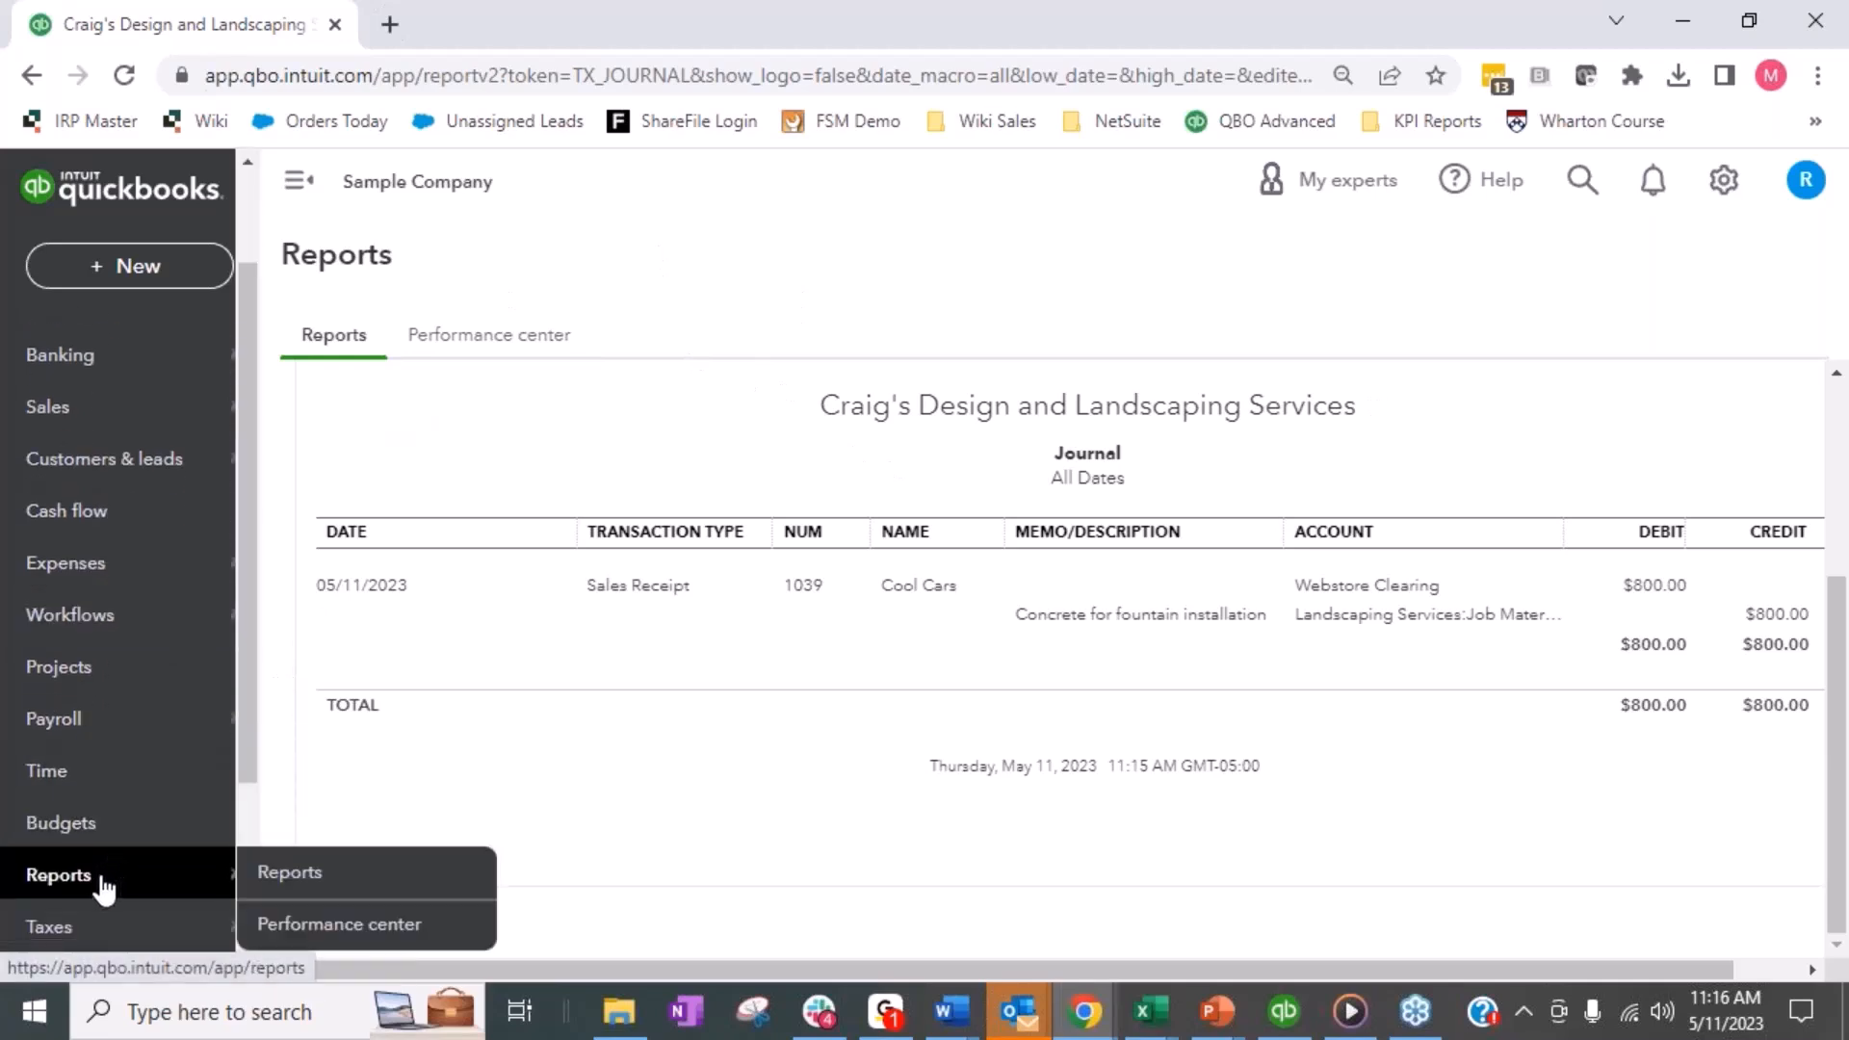
{"action": "left_click", "coordinate": [289, 874]}
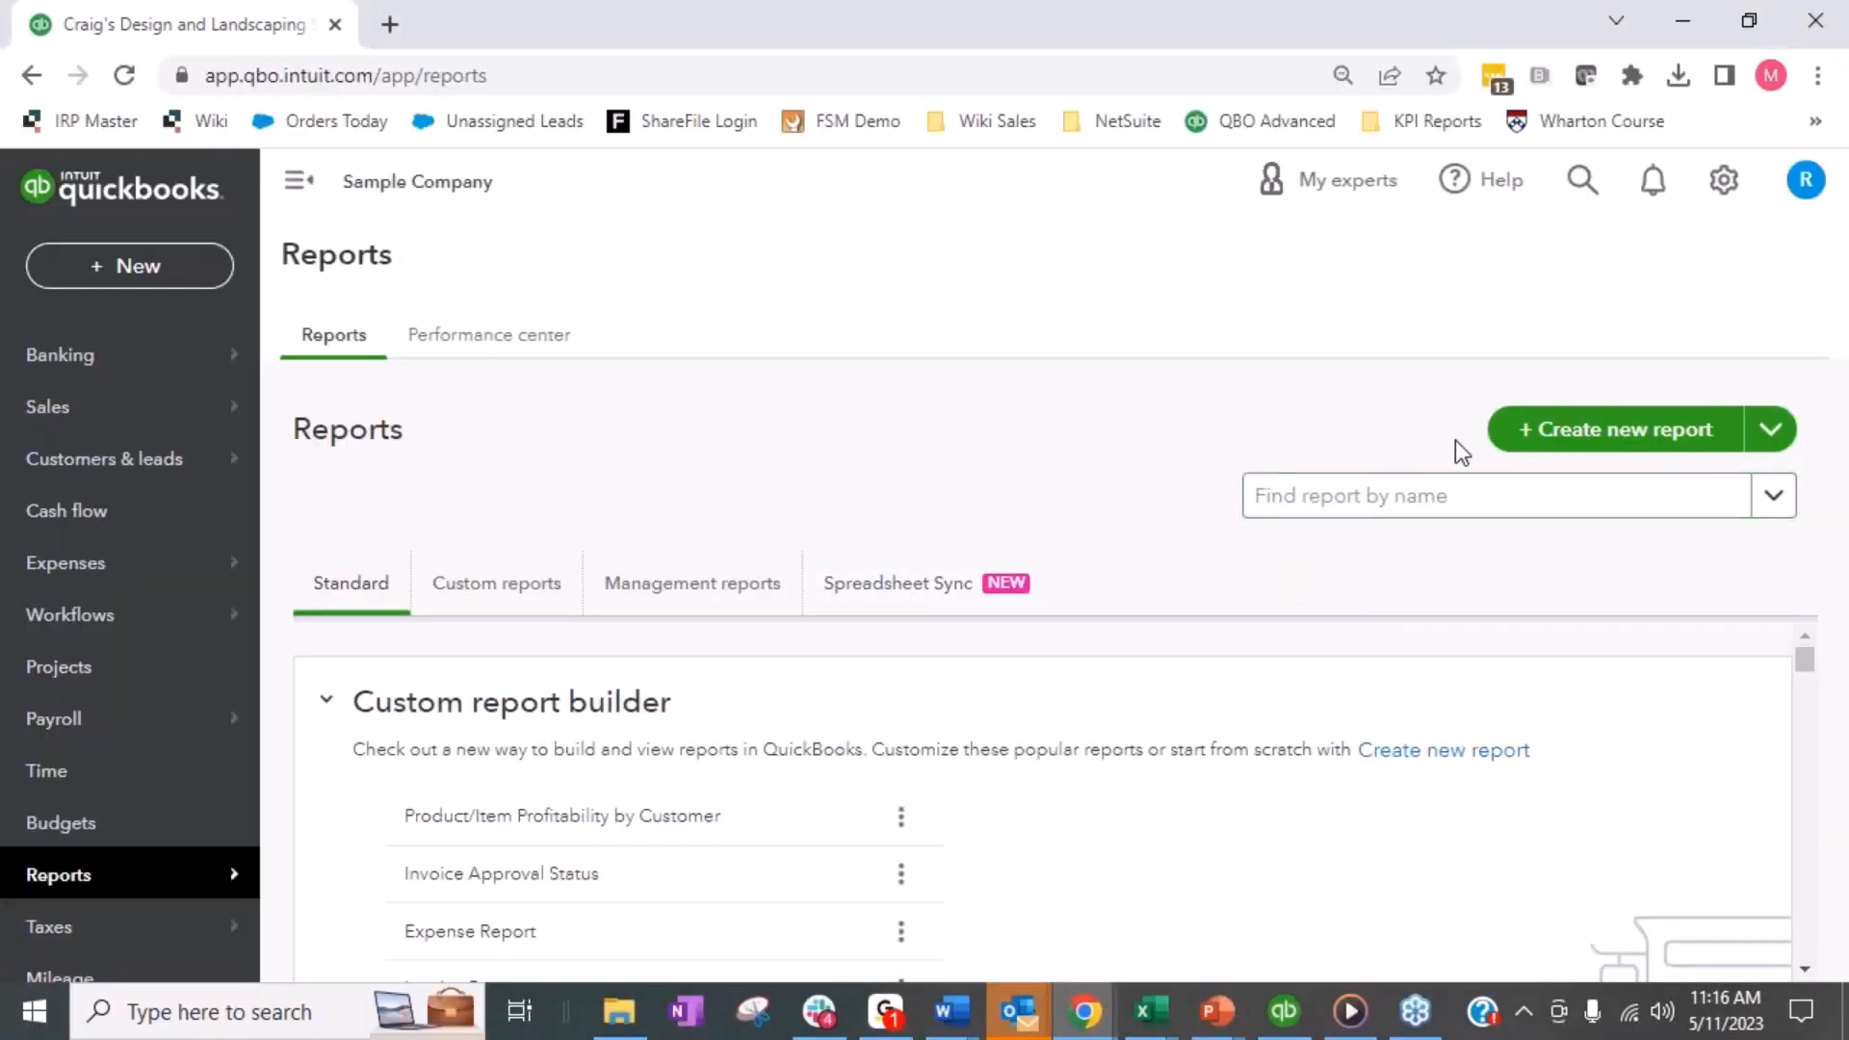
{"action": "left_click", "coordinate": [1570, 430]}
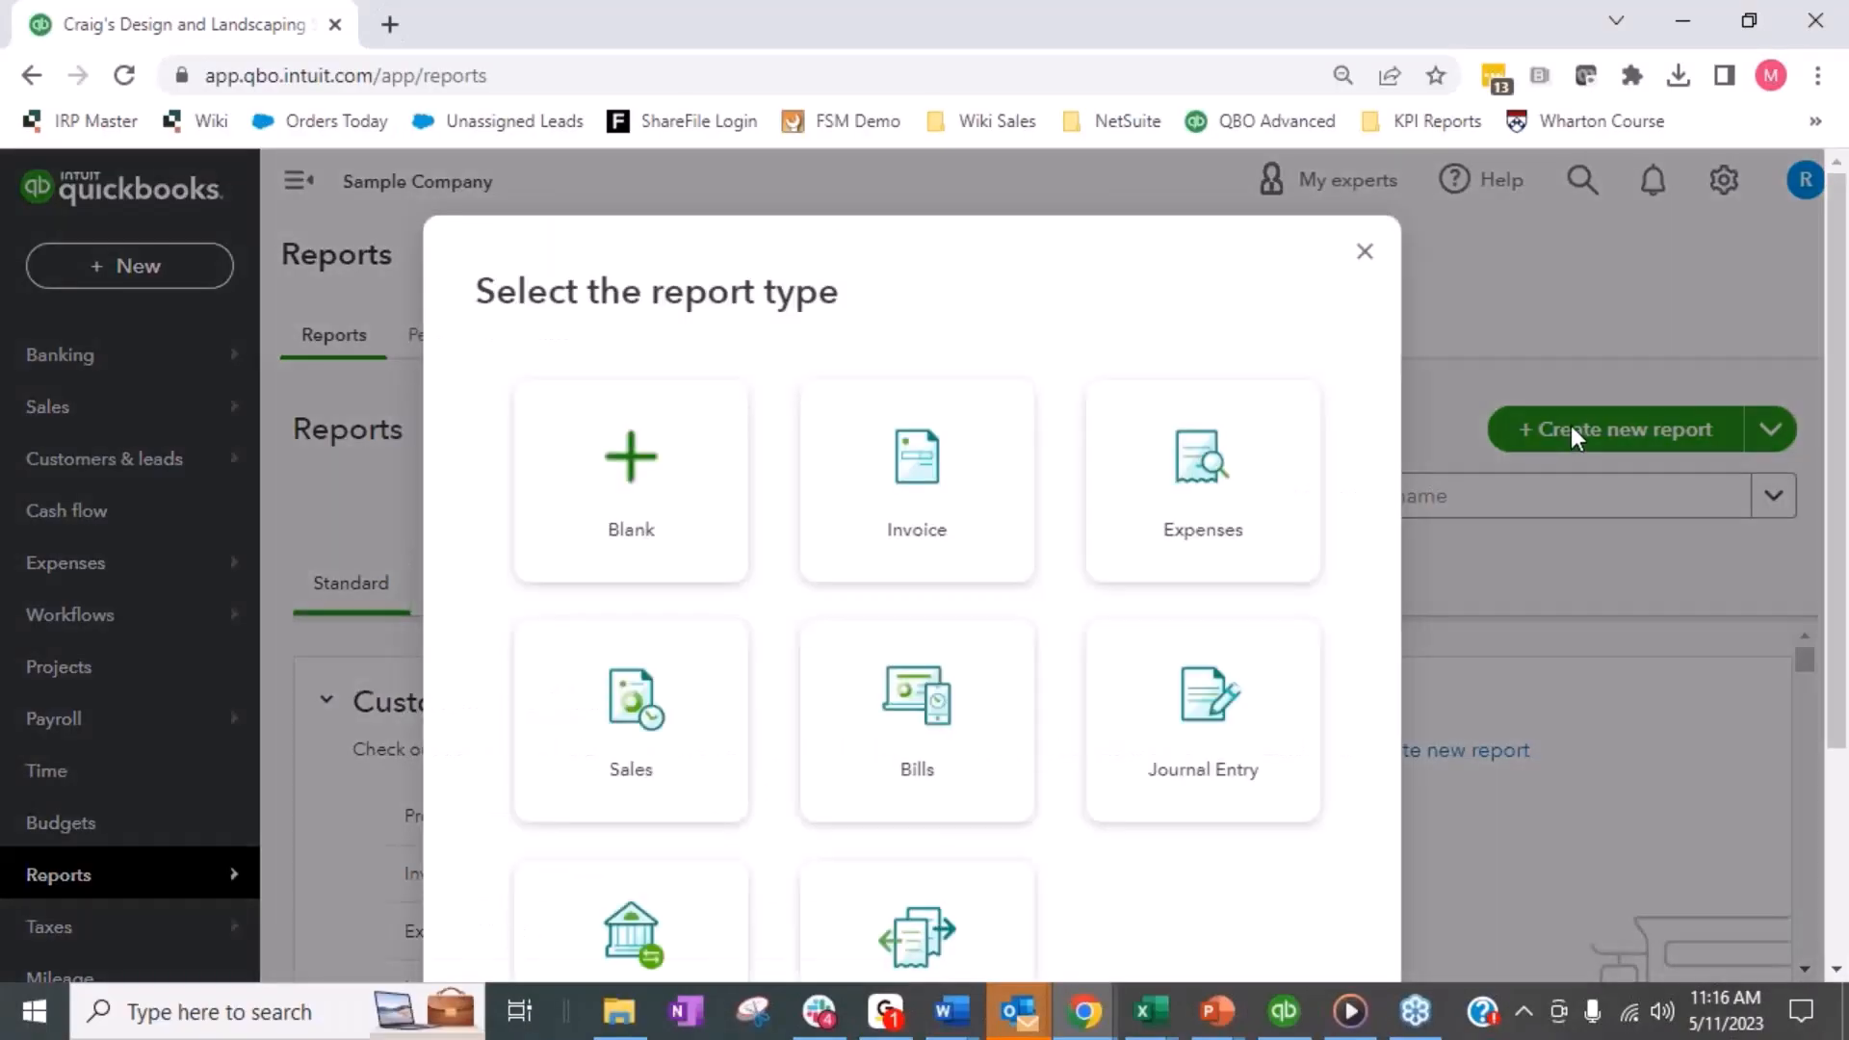
{"action": "scroll", "coordinate": [1079, 690], "scroll_direction": "down", "scroll_amount": 3}
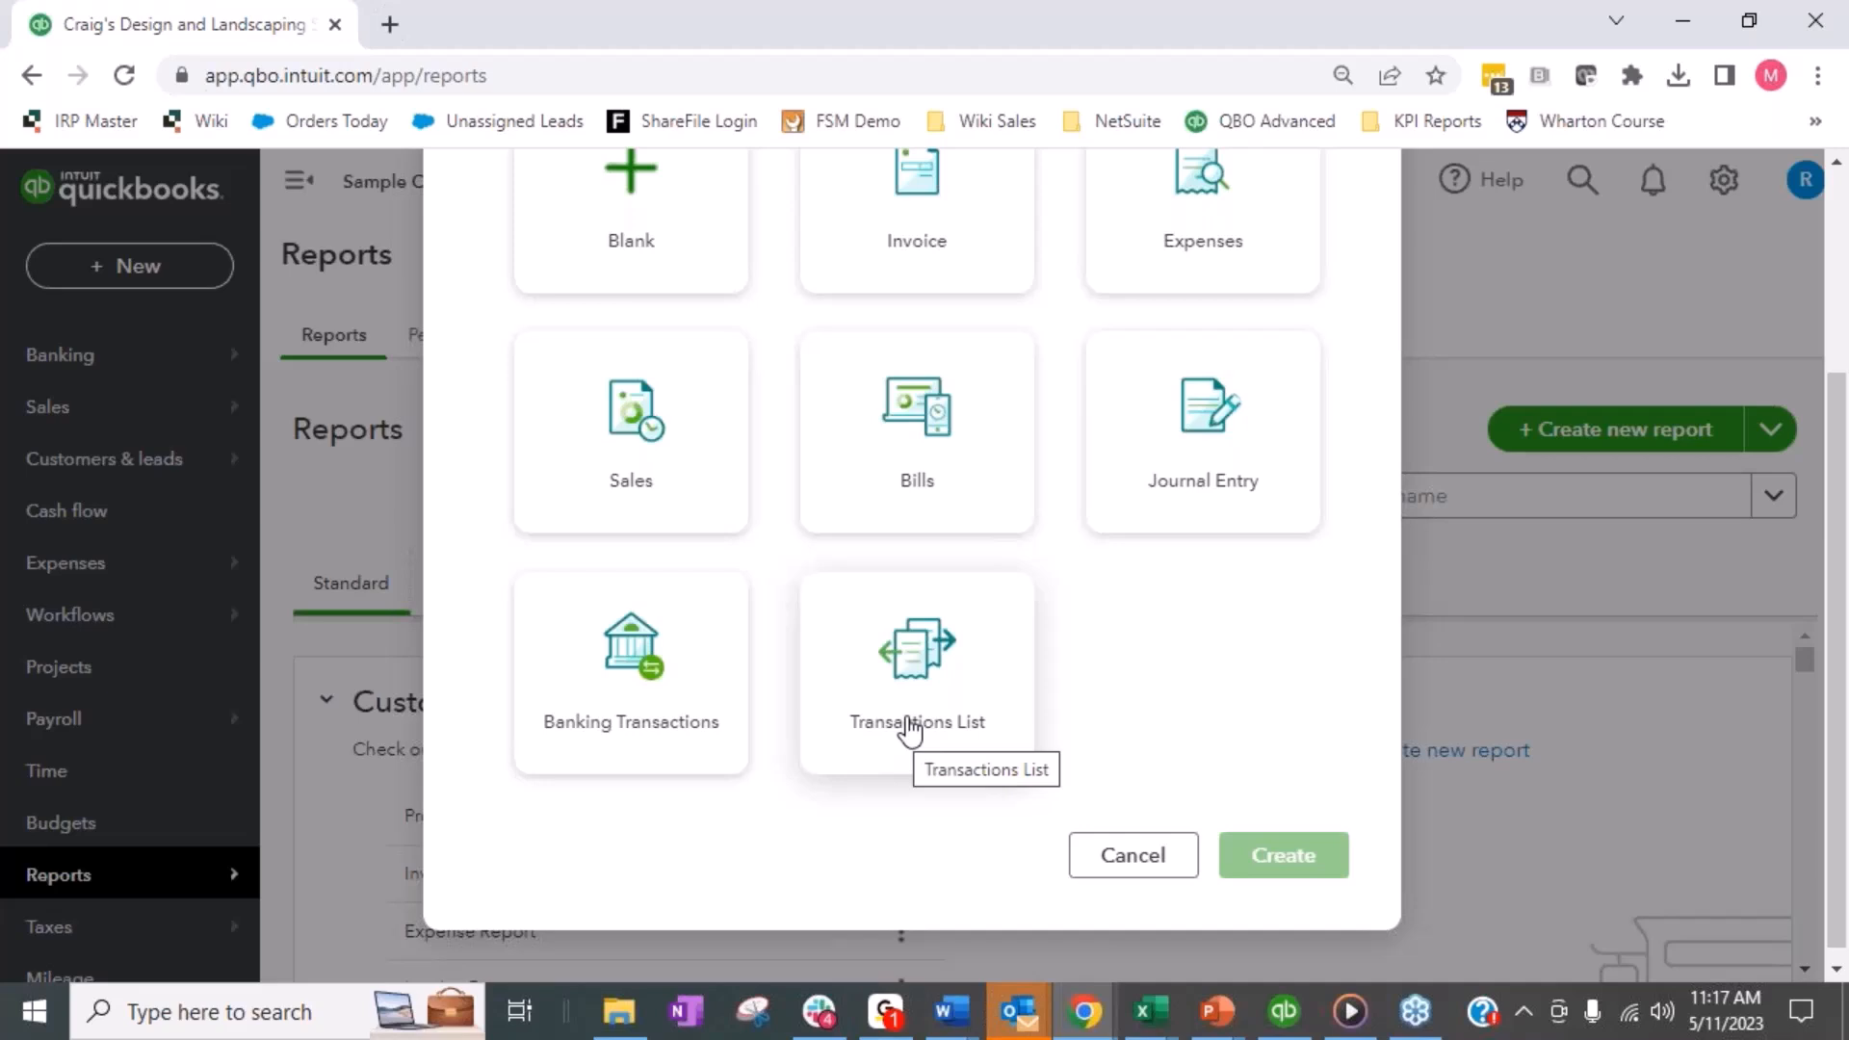
{"action": "left_click", "coordinate": [963, 713]}
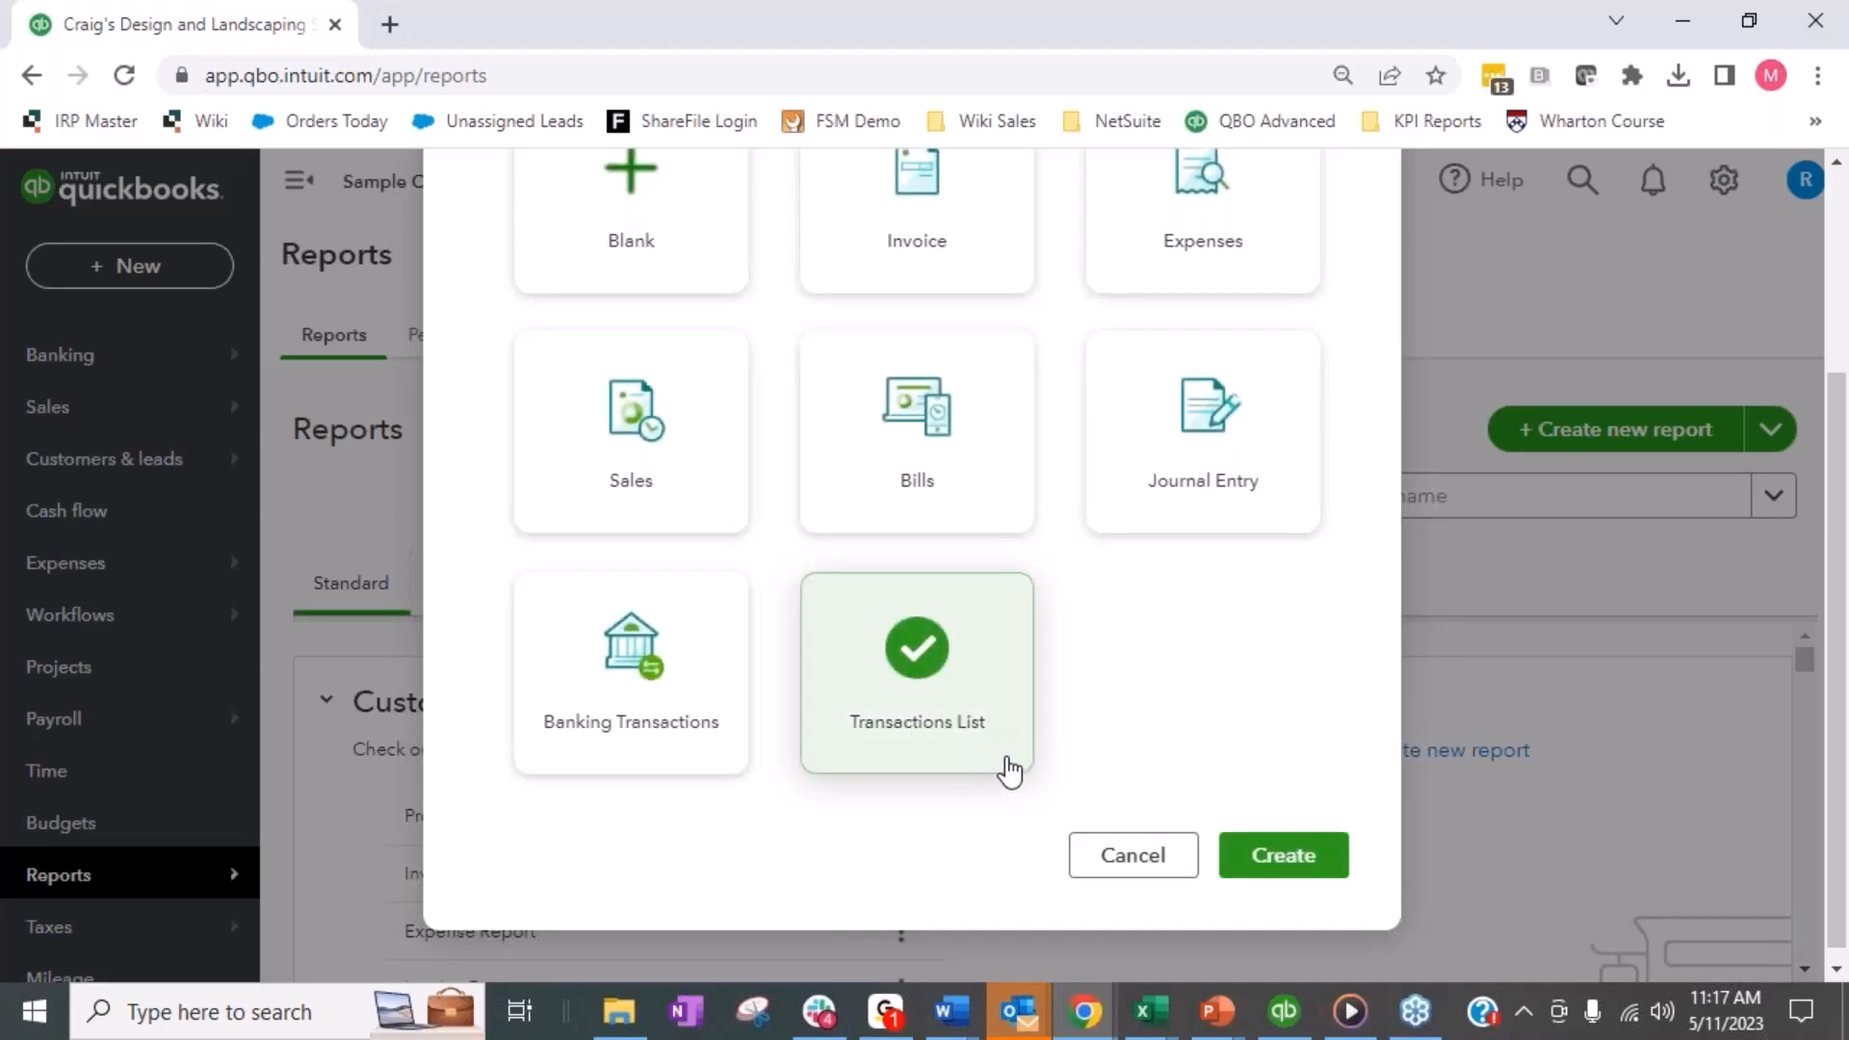
{"action": "left_click", "coordinate": [1313, 870]}
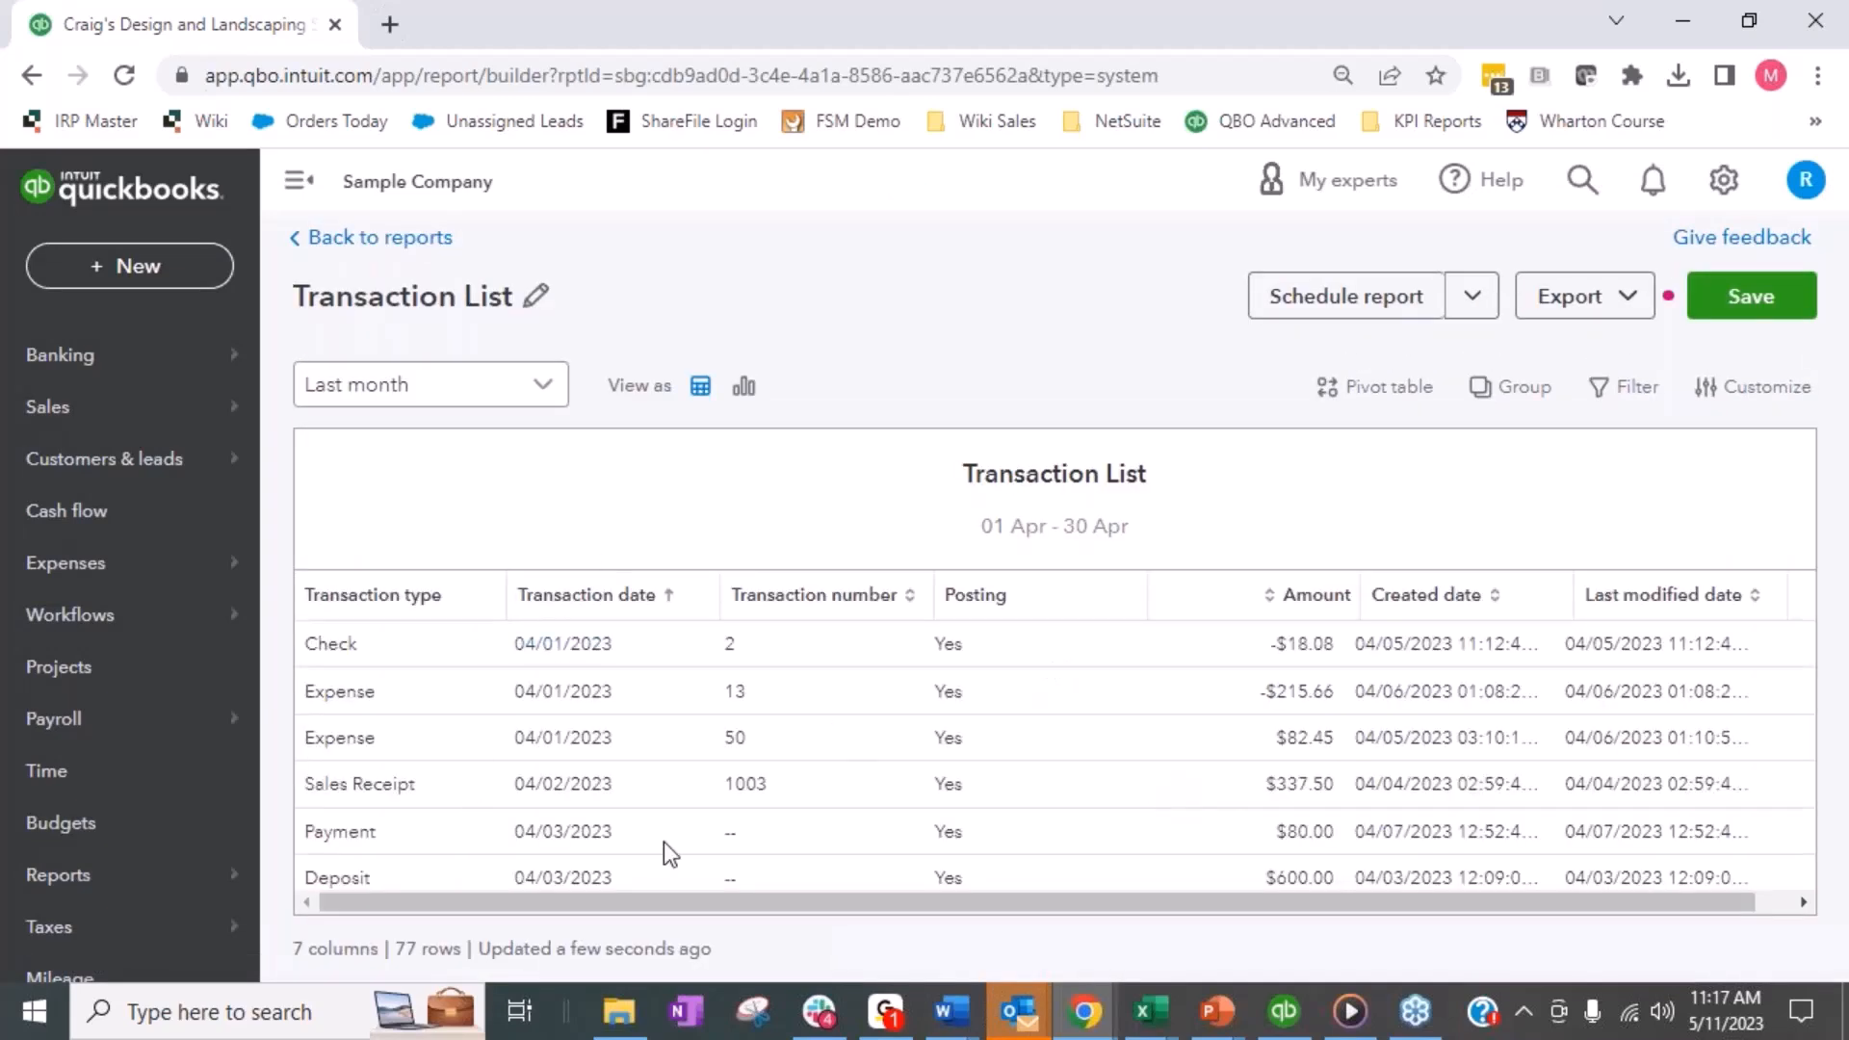
- Rename the transaction list report as Webstore Clearing
{"action": "left_click_drag", "start_coordinate": [1627, 910], "coordinate": [1114, 905]}
{"action": "left_click", "coordinate": [537, 296]}
{"action": "left_click_drag", "start_coordinate": [451, 297], "coordinate": [301, 296]}
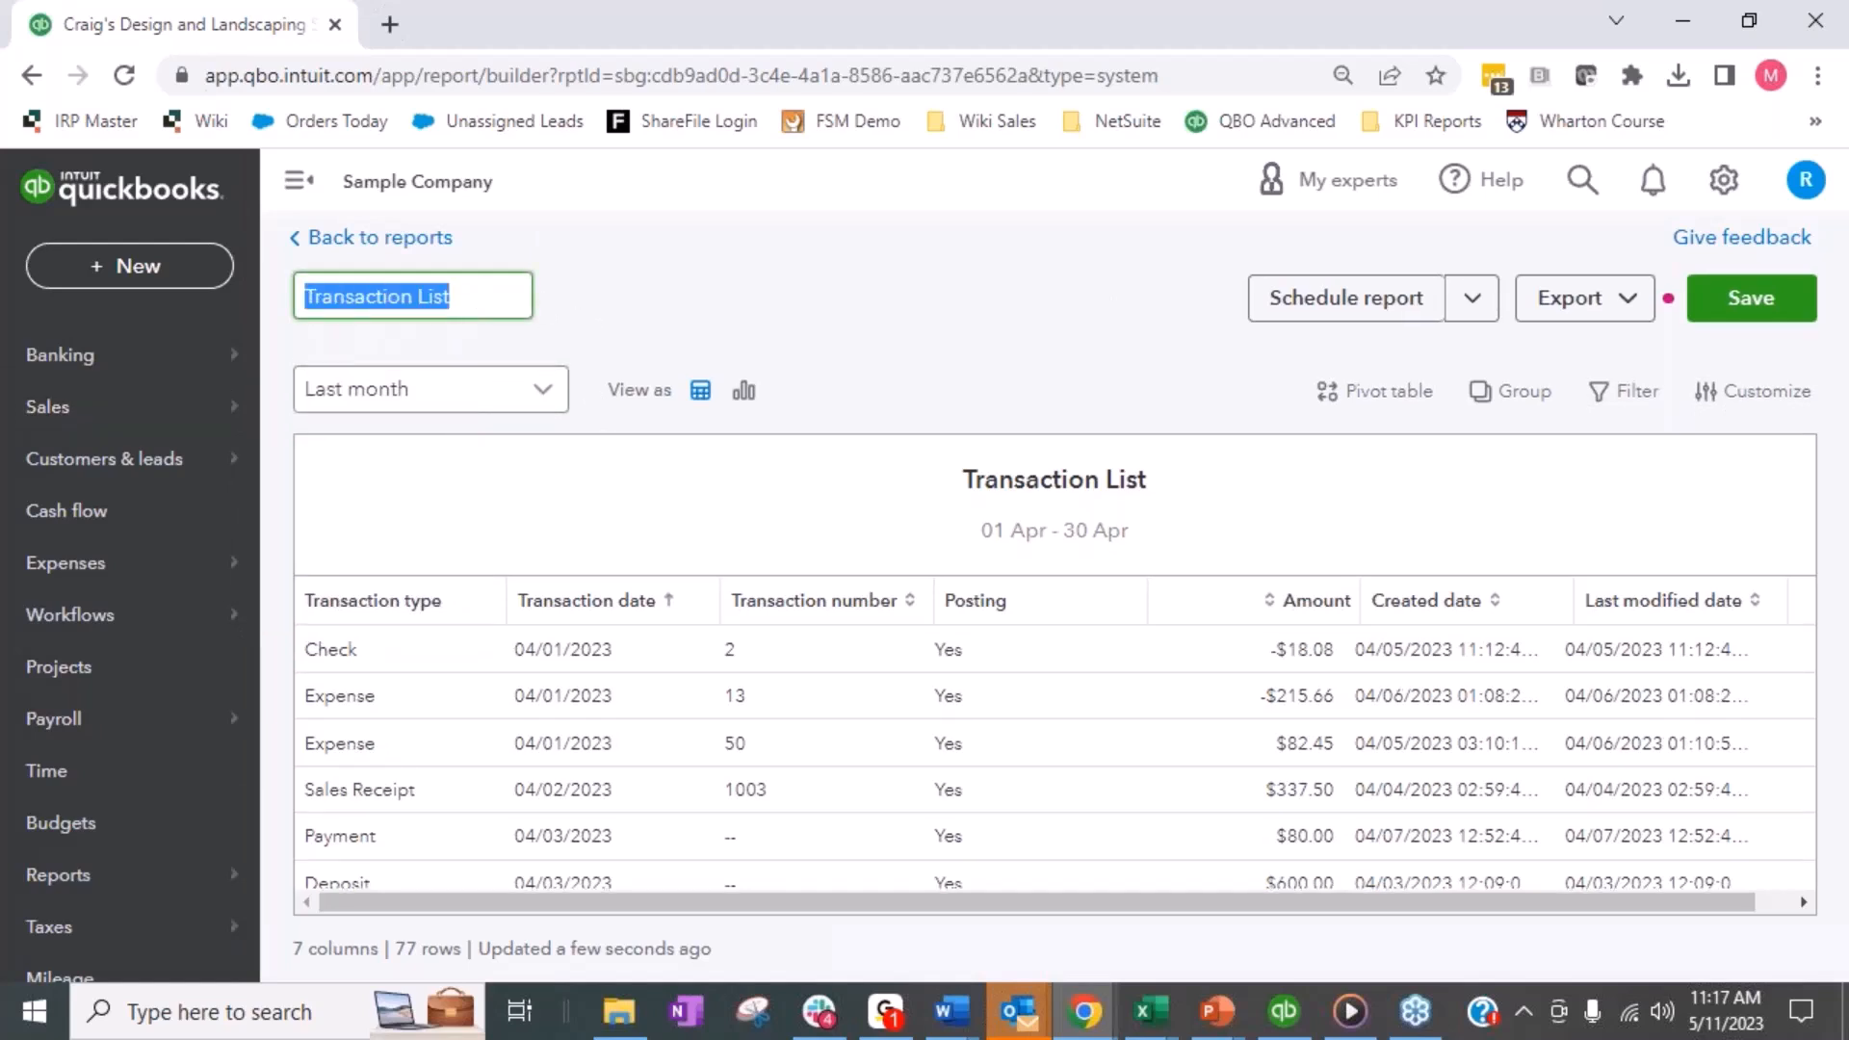
{"action": "type", "text": "Websto"}
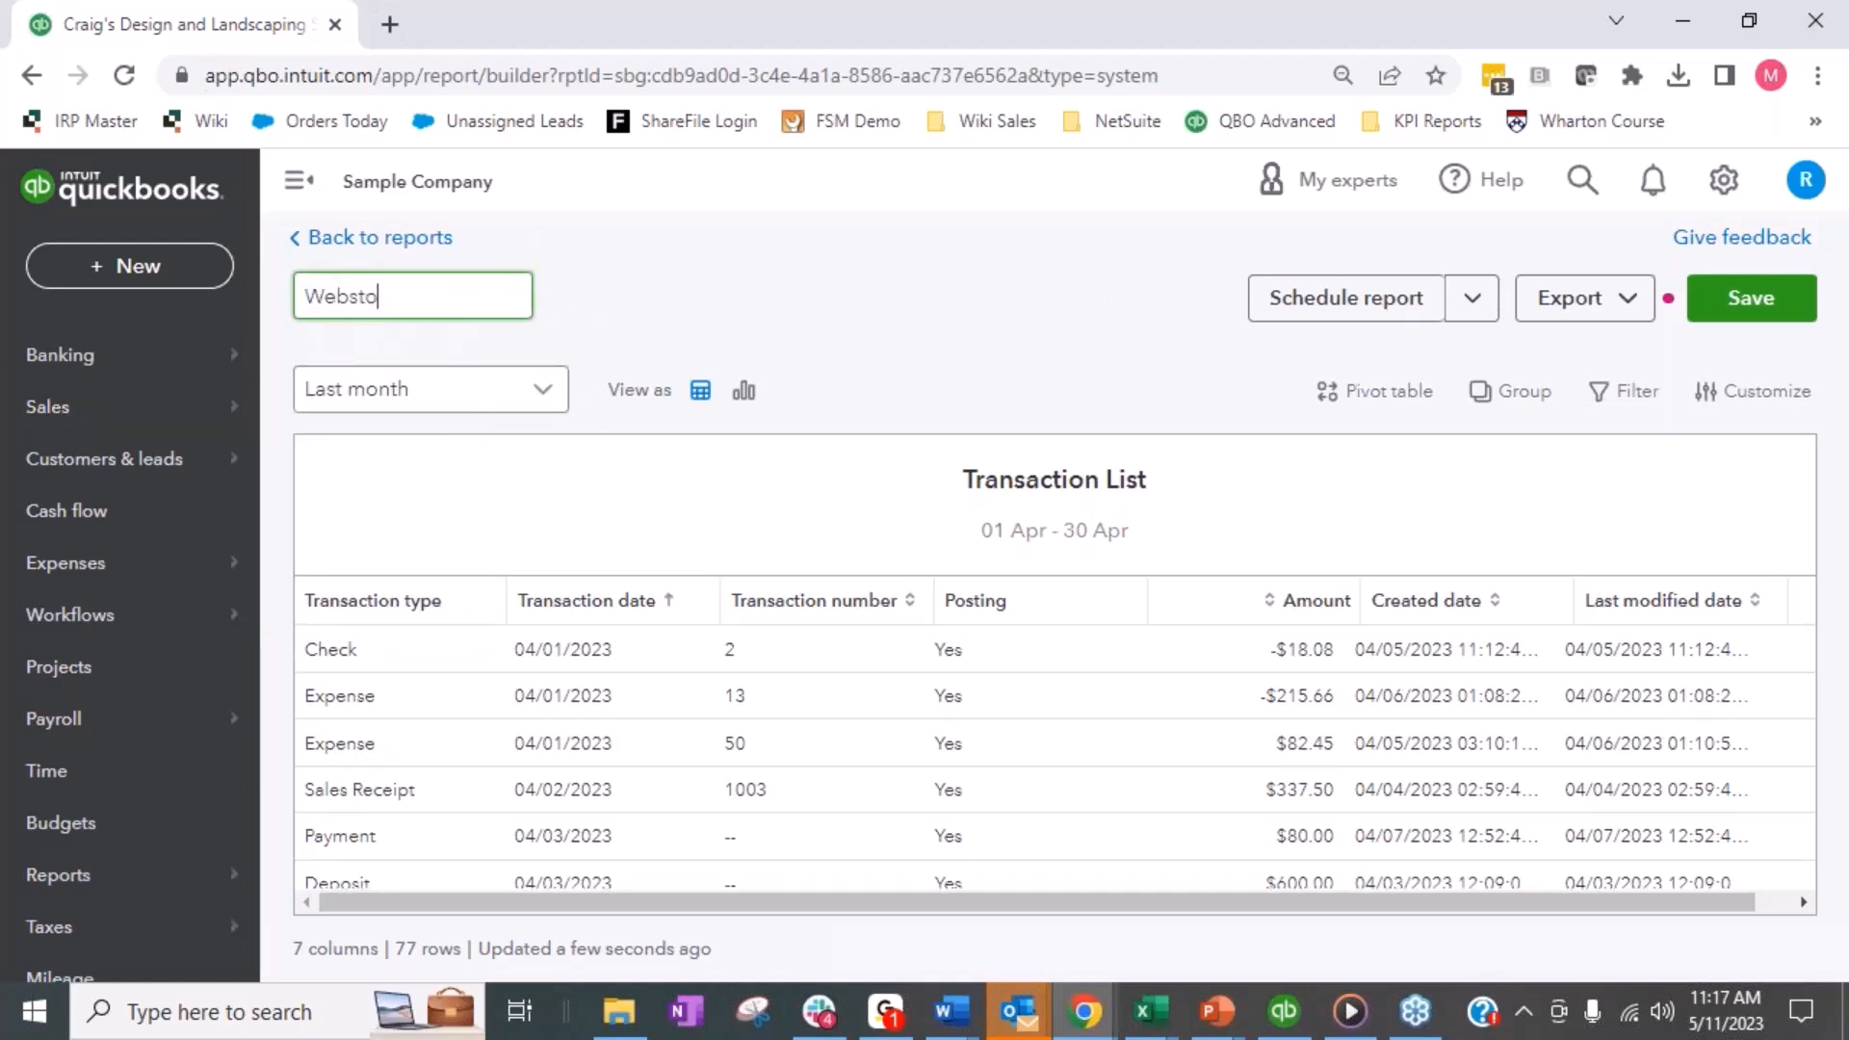
{"action": "type", "text": "re Clearing"}
{"action": "left_click", "coordinate": [834, 291]}
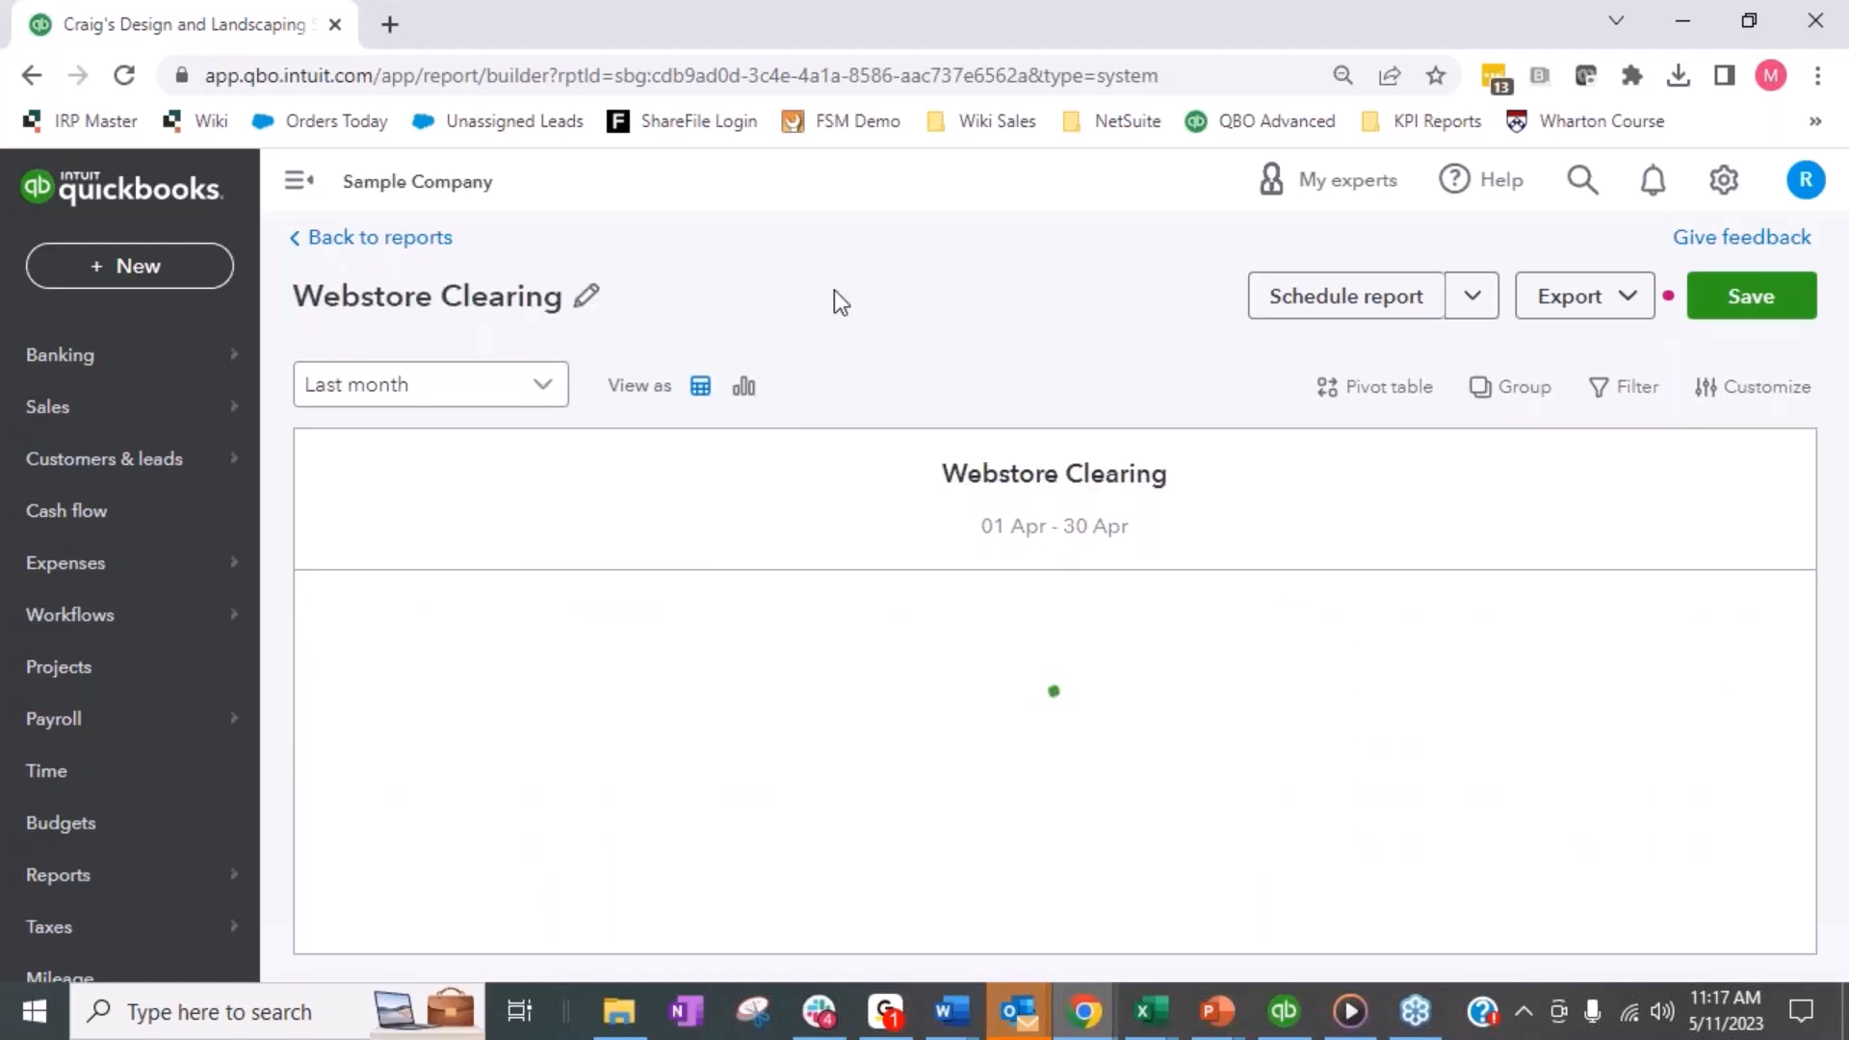
- Set the Webstore Clearing report's period to This fiscal year
{"action": "left_click", "coordinate": [544, 384]}
{"action": "scroll", "coordinate": [349, 506], "scroll_direction": "up", "scroll_amount": 1}
{"action": "scroll", "coordinate": [348, 506], "scroll_direction": "up", "scroll_amount": 6}
{"action": "scroll", "coordinate": [347, 508], "scroll_direction": "down", "scroll_amount": 5}
{"action": "scroll", "coordinate": [339, 489], "scroll_direction": "down", "scroll_amount": 5}
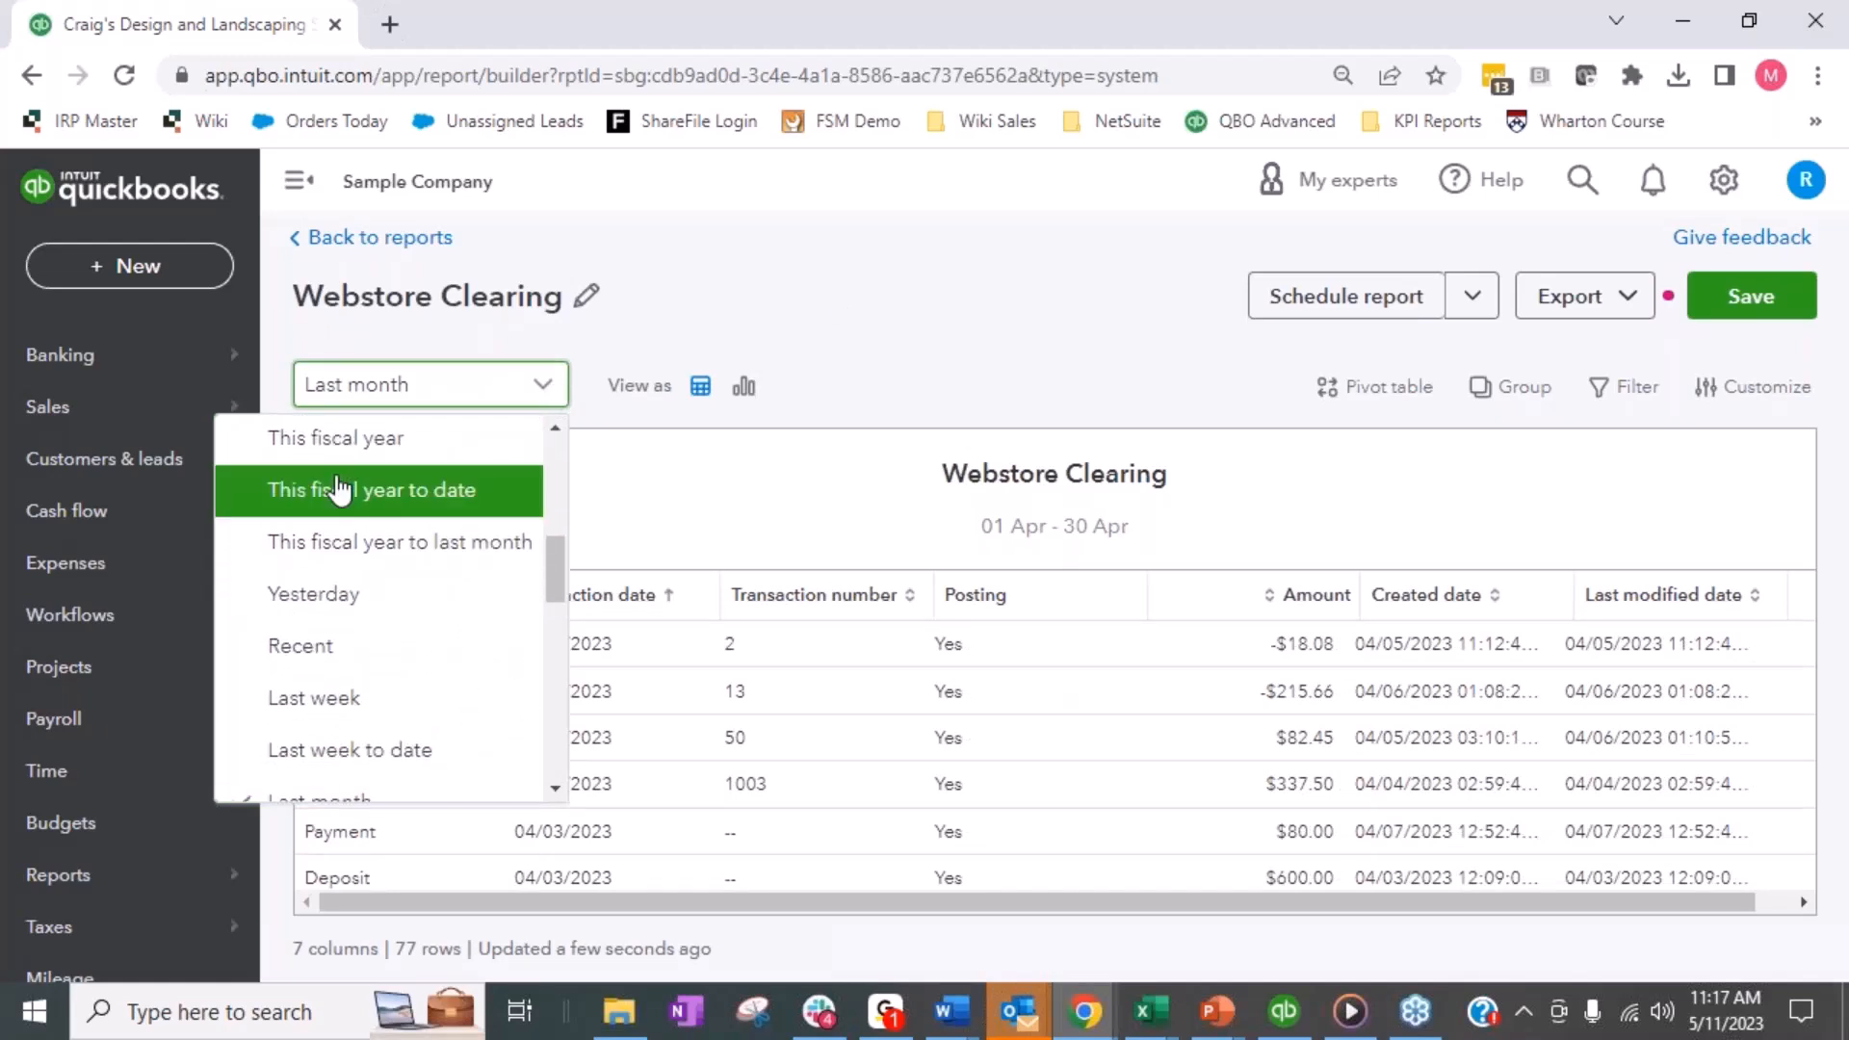
{"action": "scroll", "coordinate": [339, 489], "scroll_direction": "down", "scroll_amount": 2}
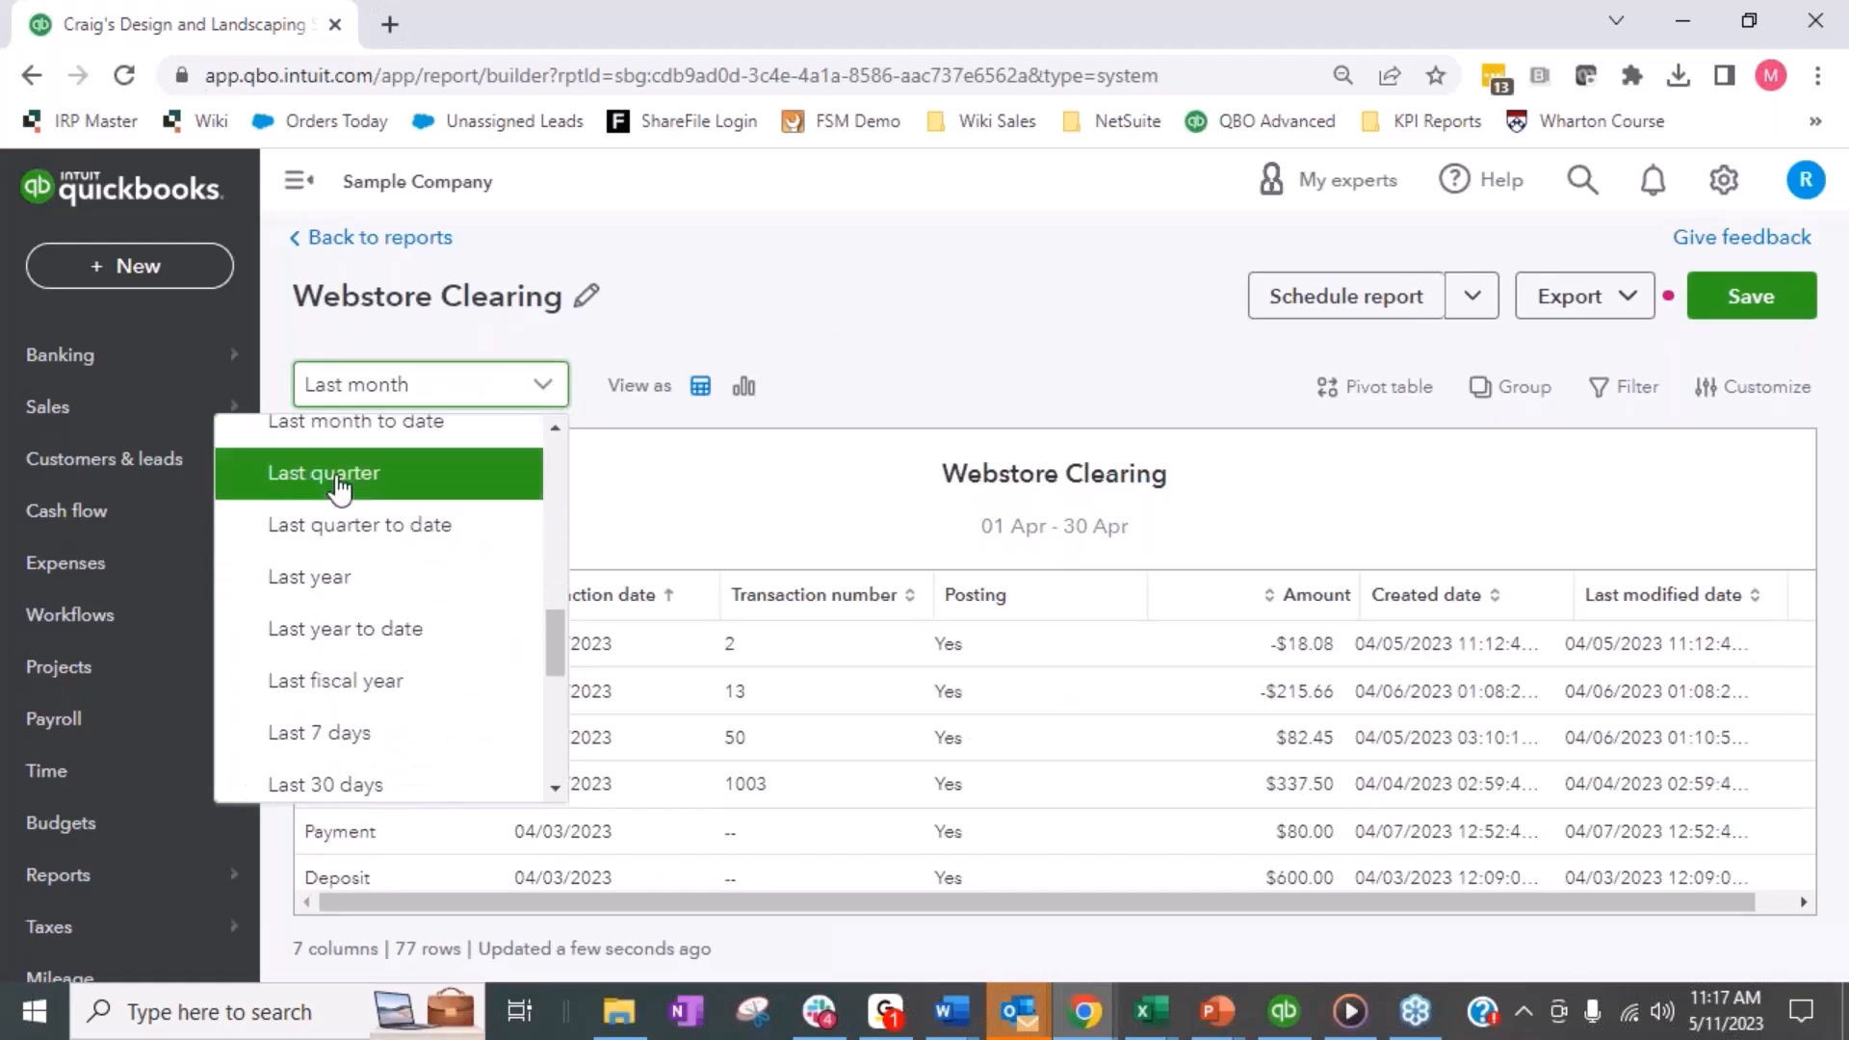
{"action": "scroll", "coordinate": [339, 489], "scroll_direction": "up", "scroll_amount": 3}
{"action": "scroll", "coordinate": [339, 481], "scroll_direction": "up", "scroll_amount": 3}
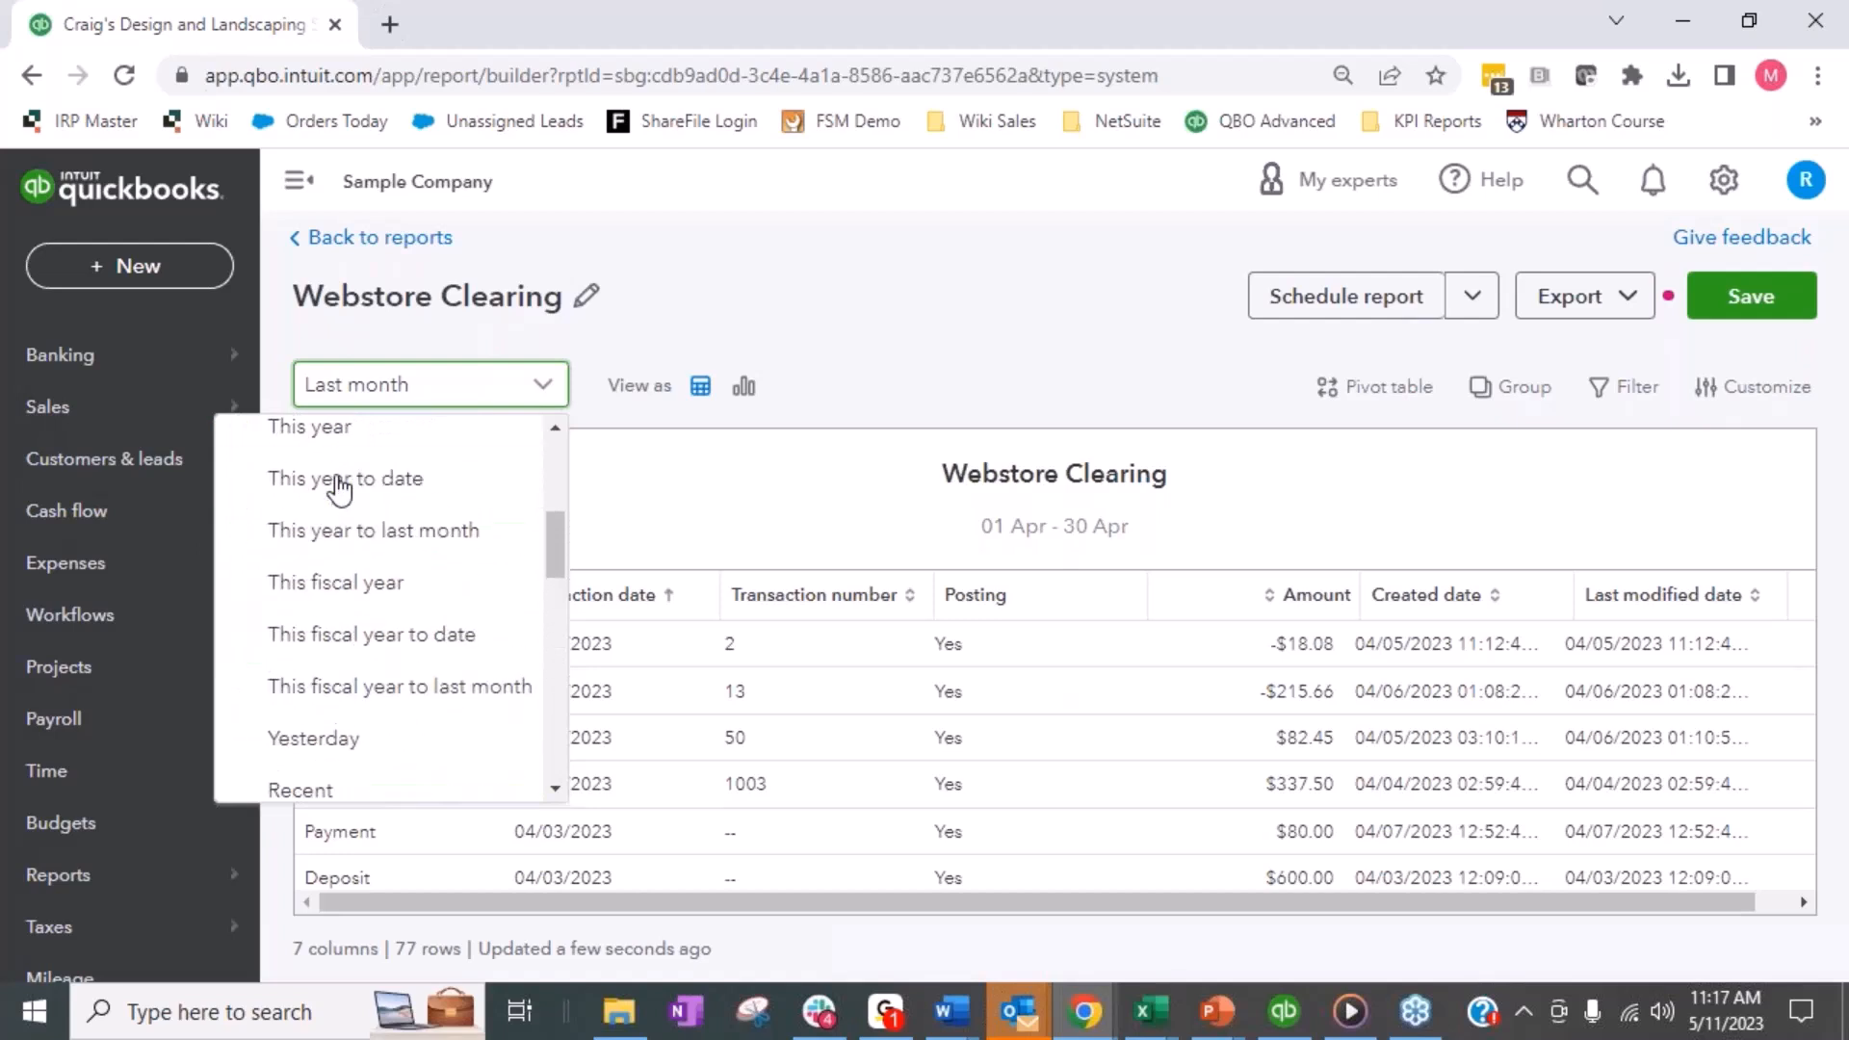
{"action": "left_click", "coordinate": [385, 591]}
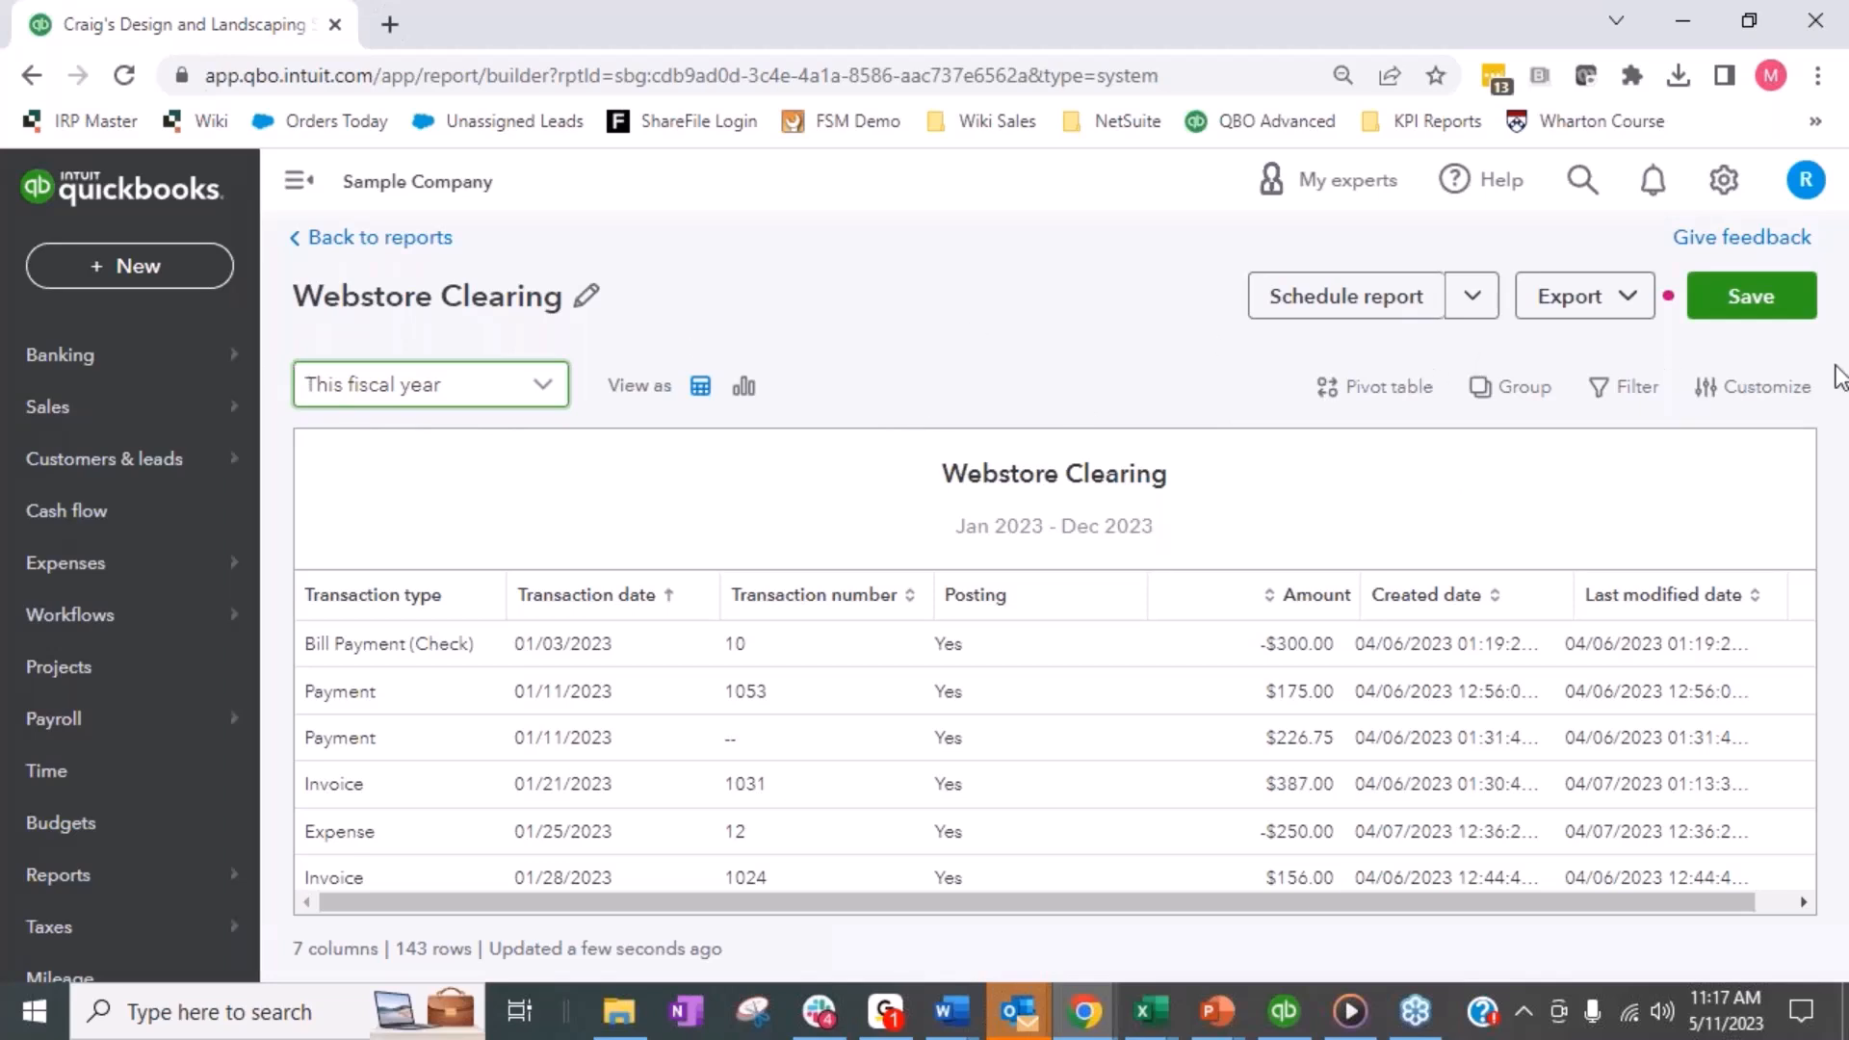
- Open the Webstore Clearing report's customization and search the available columns for "transaction num"
{"action": "left_click", "coordinate": [1763, 398]}
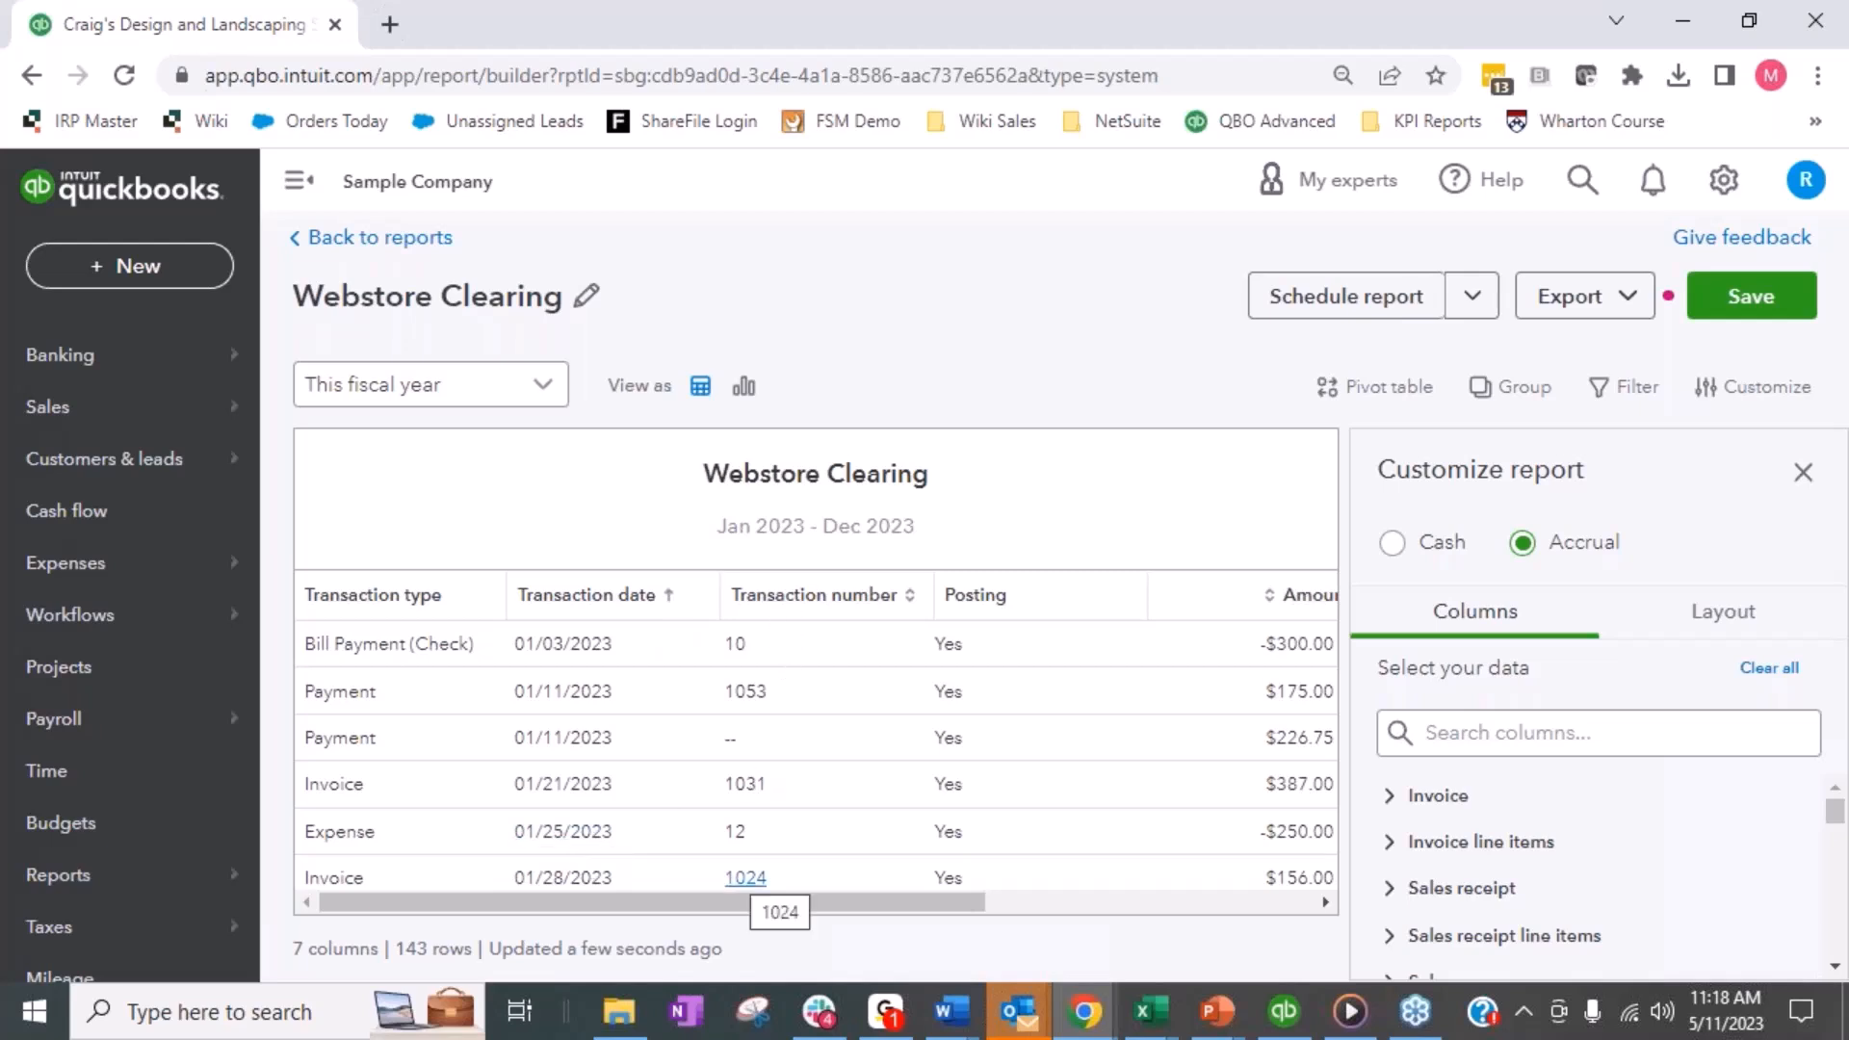
{"action": "left_click", "coordinate": [1425, 741]}
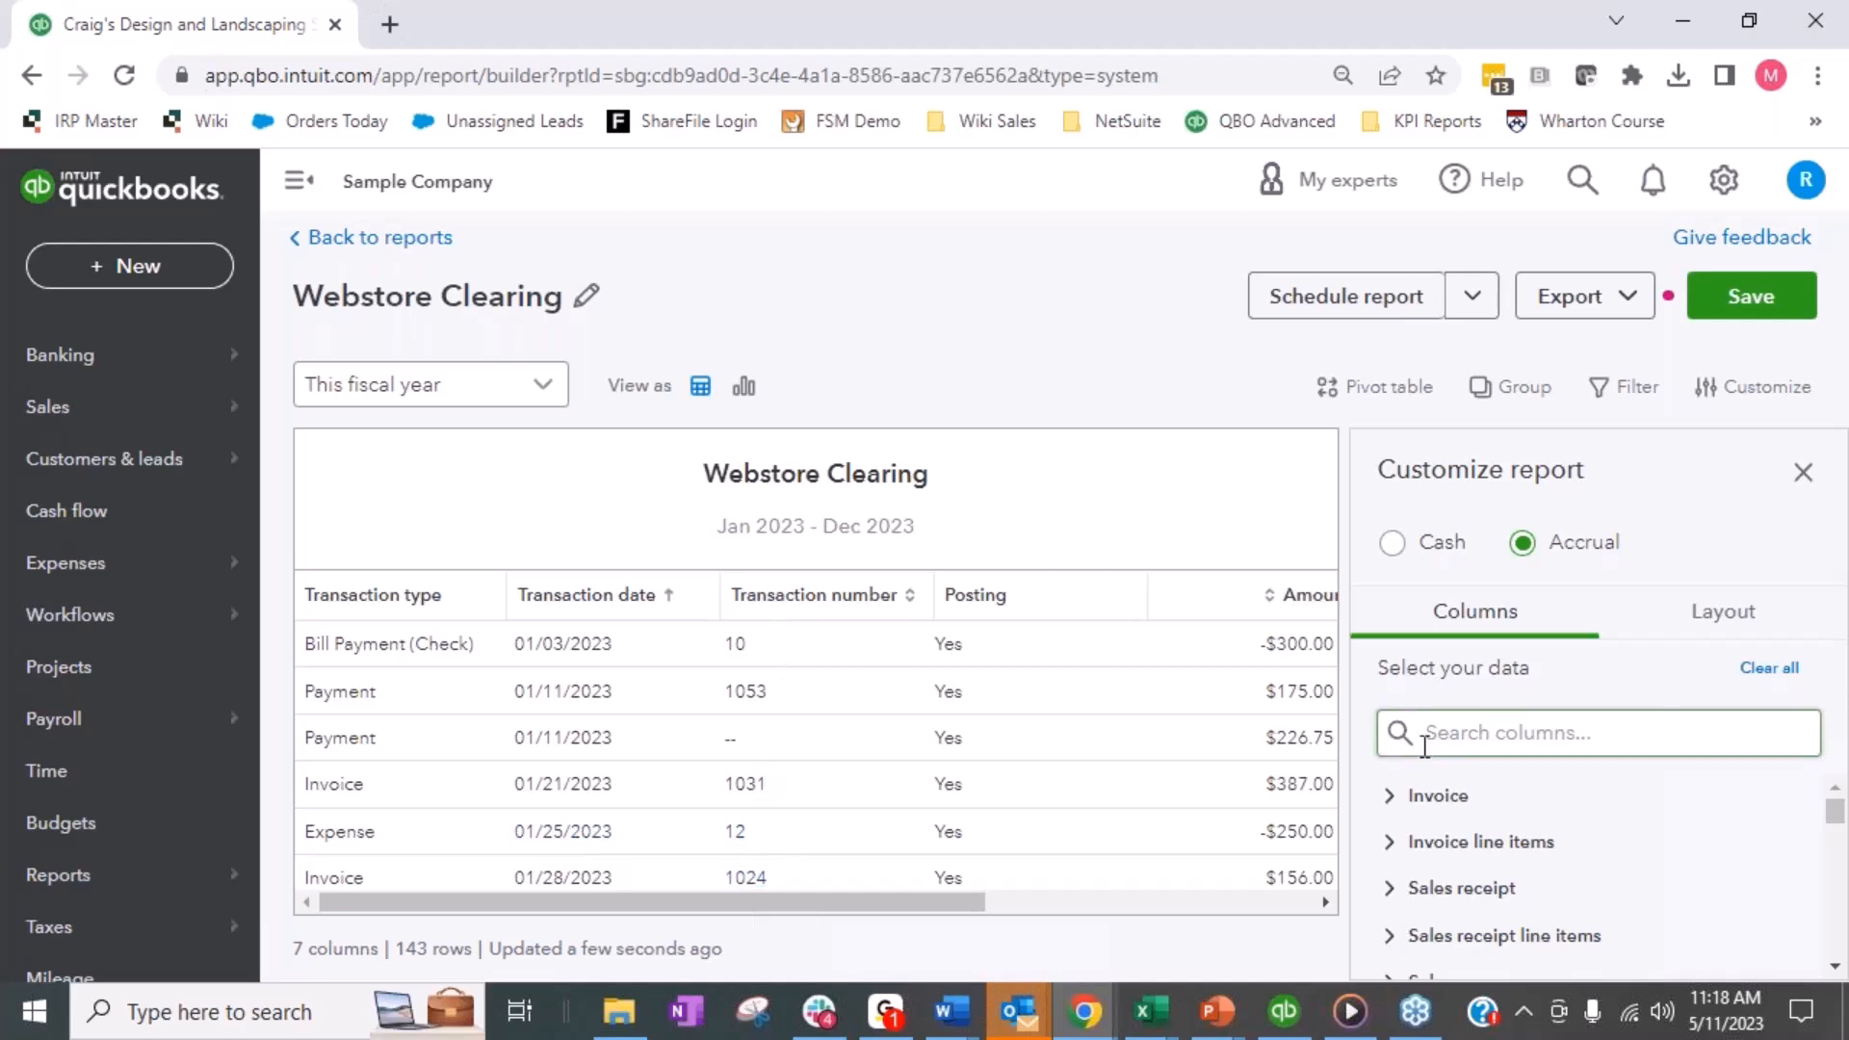
{"action": "type", "text": "tra"}
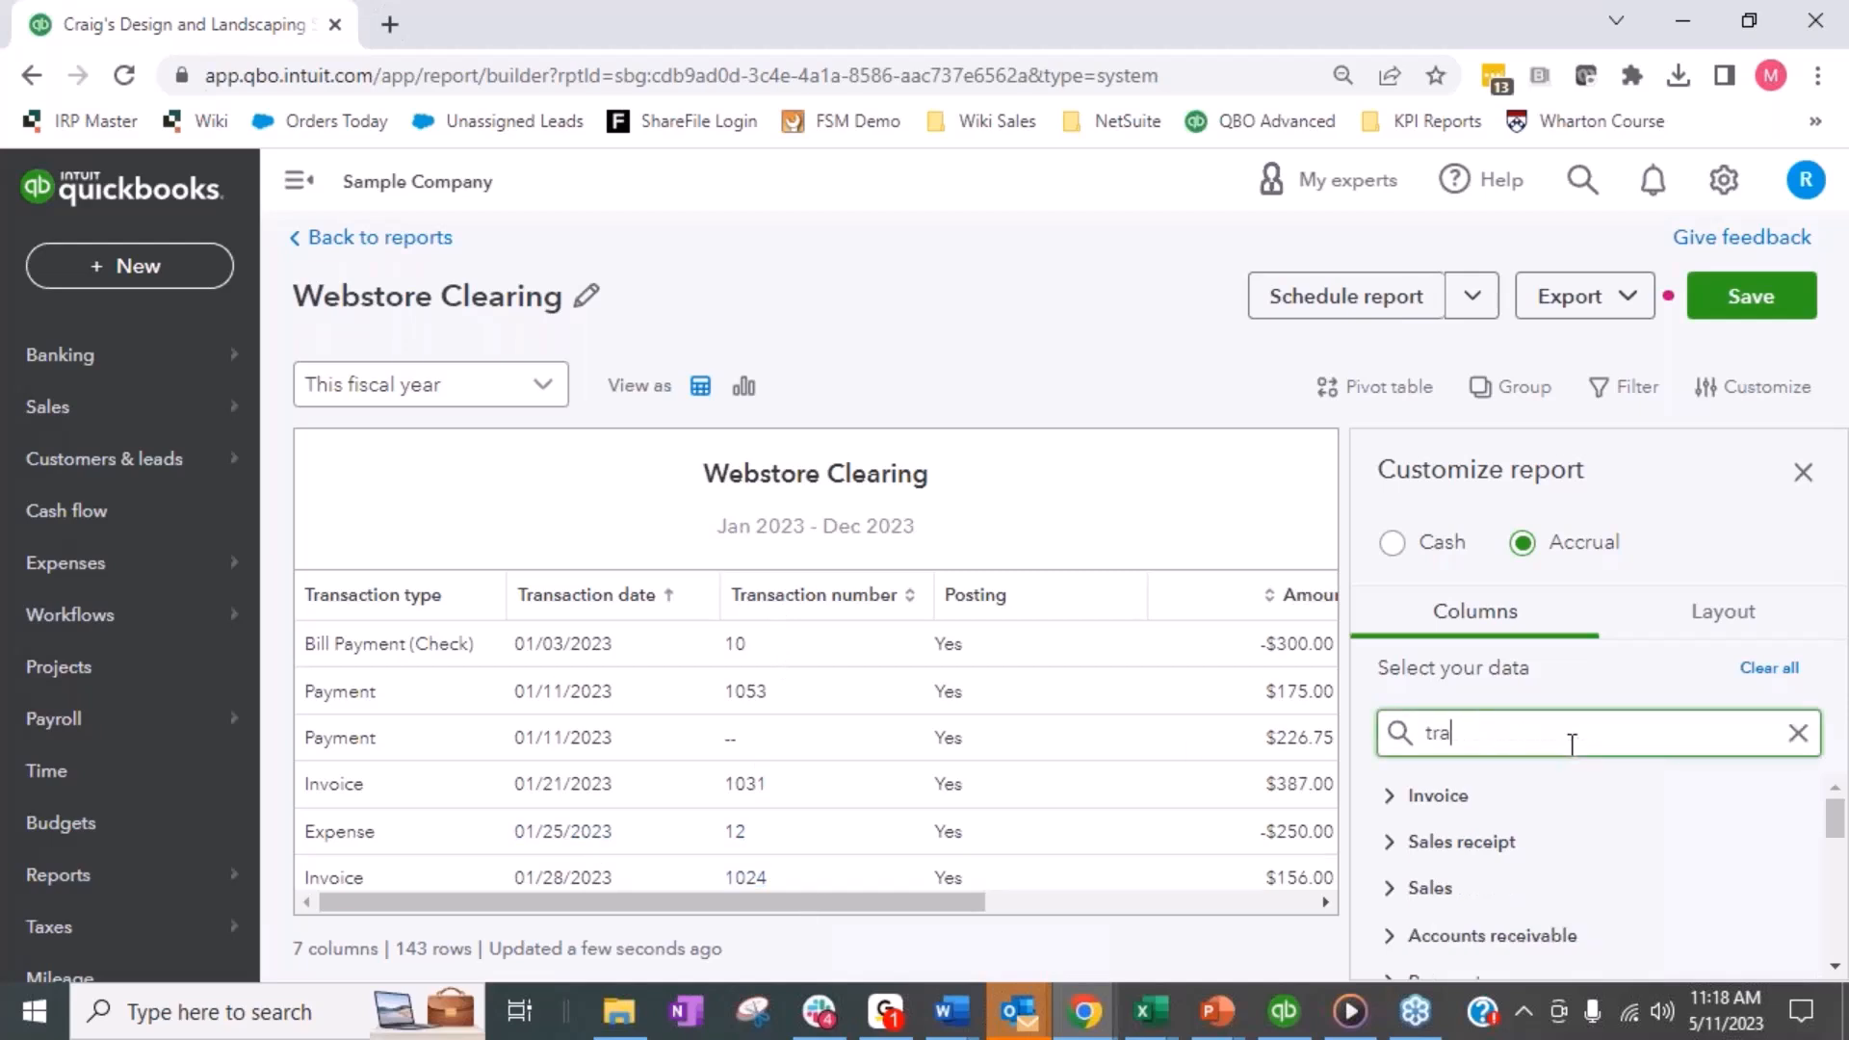
{"action": "type", "text": "nsaction nu"}
{"action": "key", "text": "BackSpace"}
{"action": "key", "text": "BackSpace"}
{"action": "key", "text": "BackSpace"}
{"action": "type", "text": "n num"}
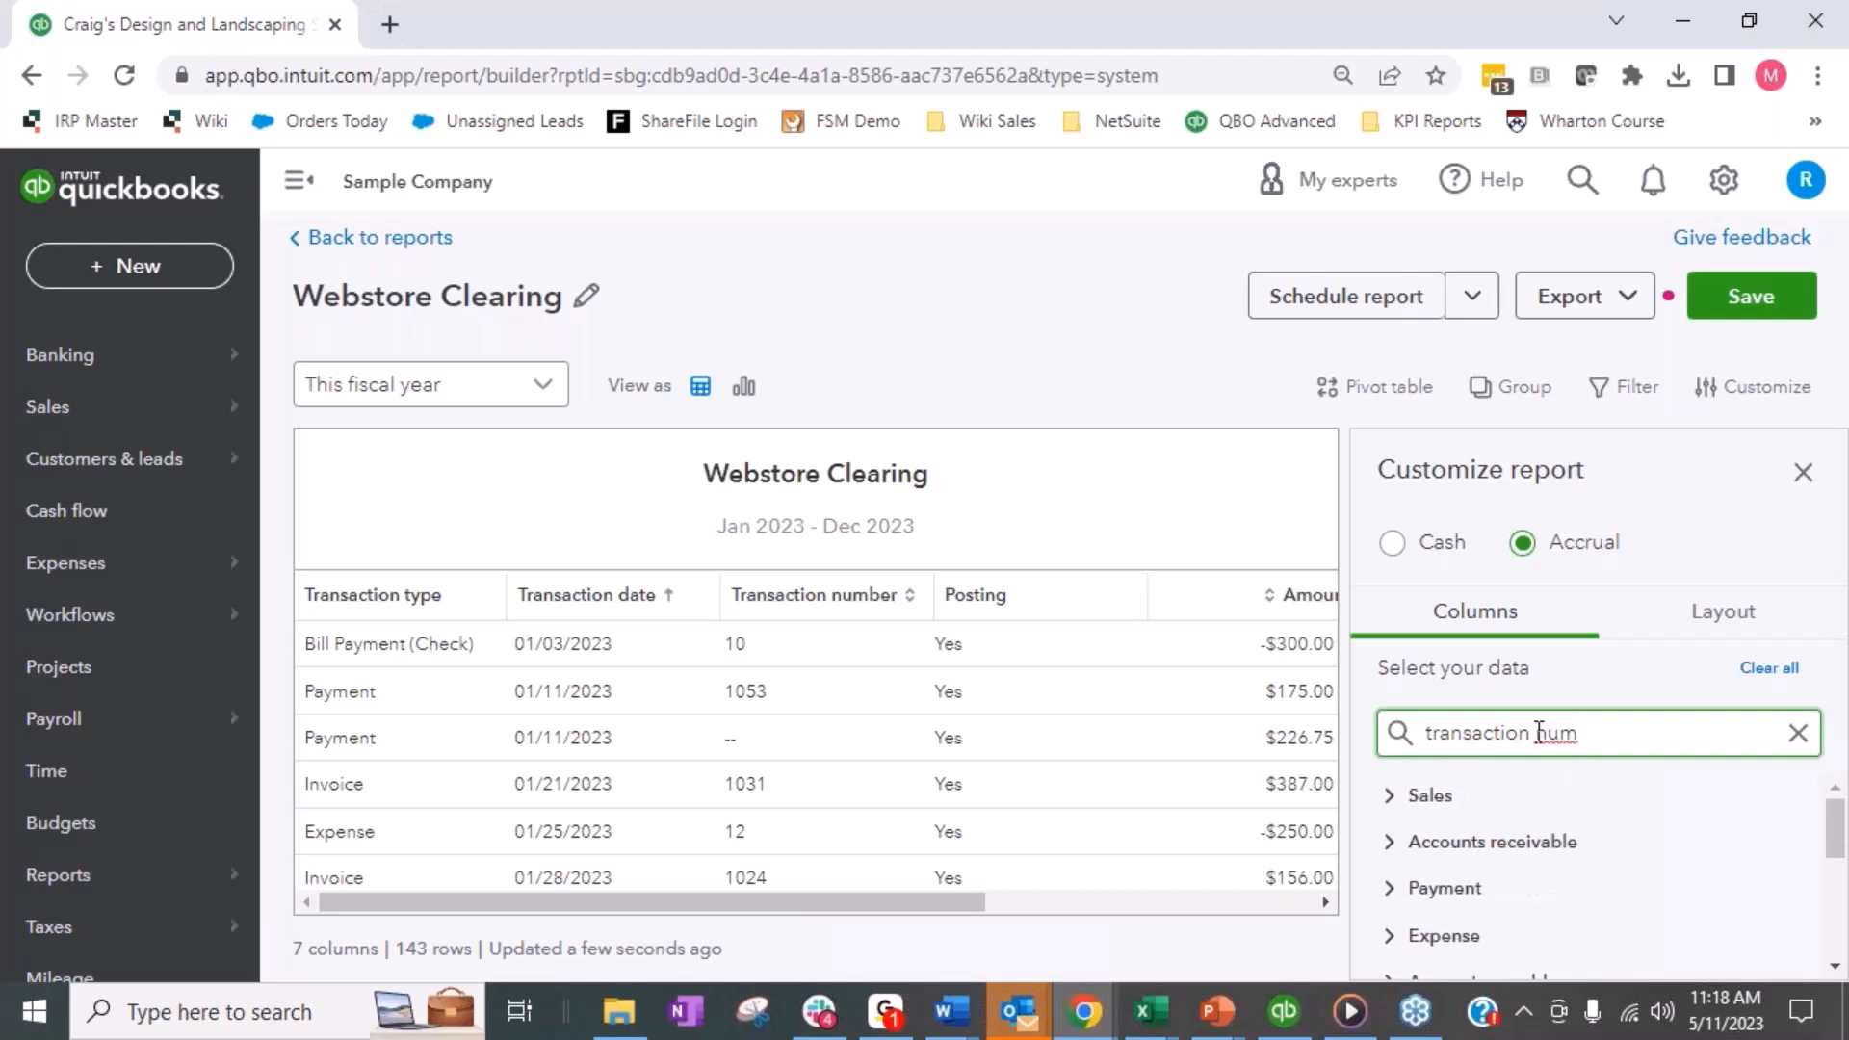
- Remove the Transaction number column, found in the Transaction group, from the Webstore Clearing report
{"action": "scroll", "coordinate": [1507, 833], "scroll_direction": "down", "scroll_amount": 2}
{"action": "scroll", "coordinate": [1506, 845], "scroll_direction": "up", "scroll_amount": 2}
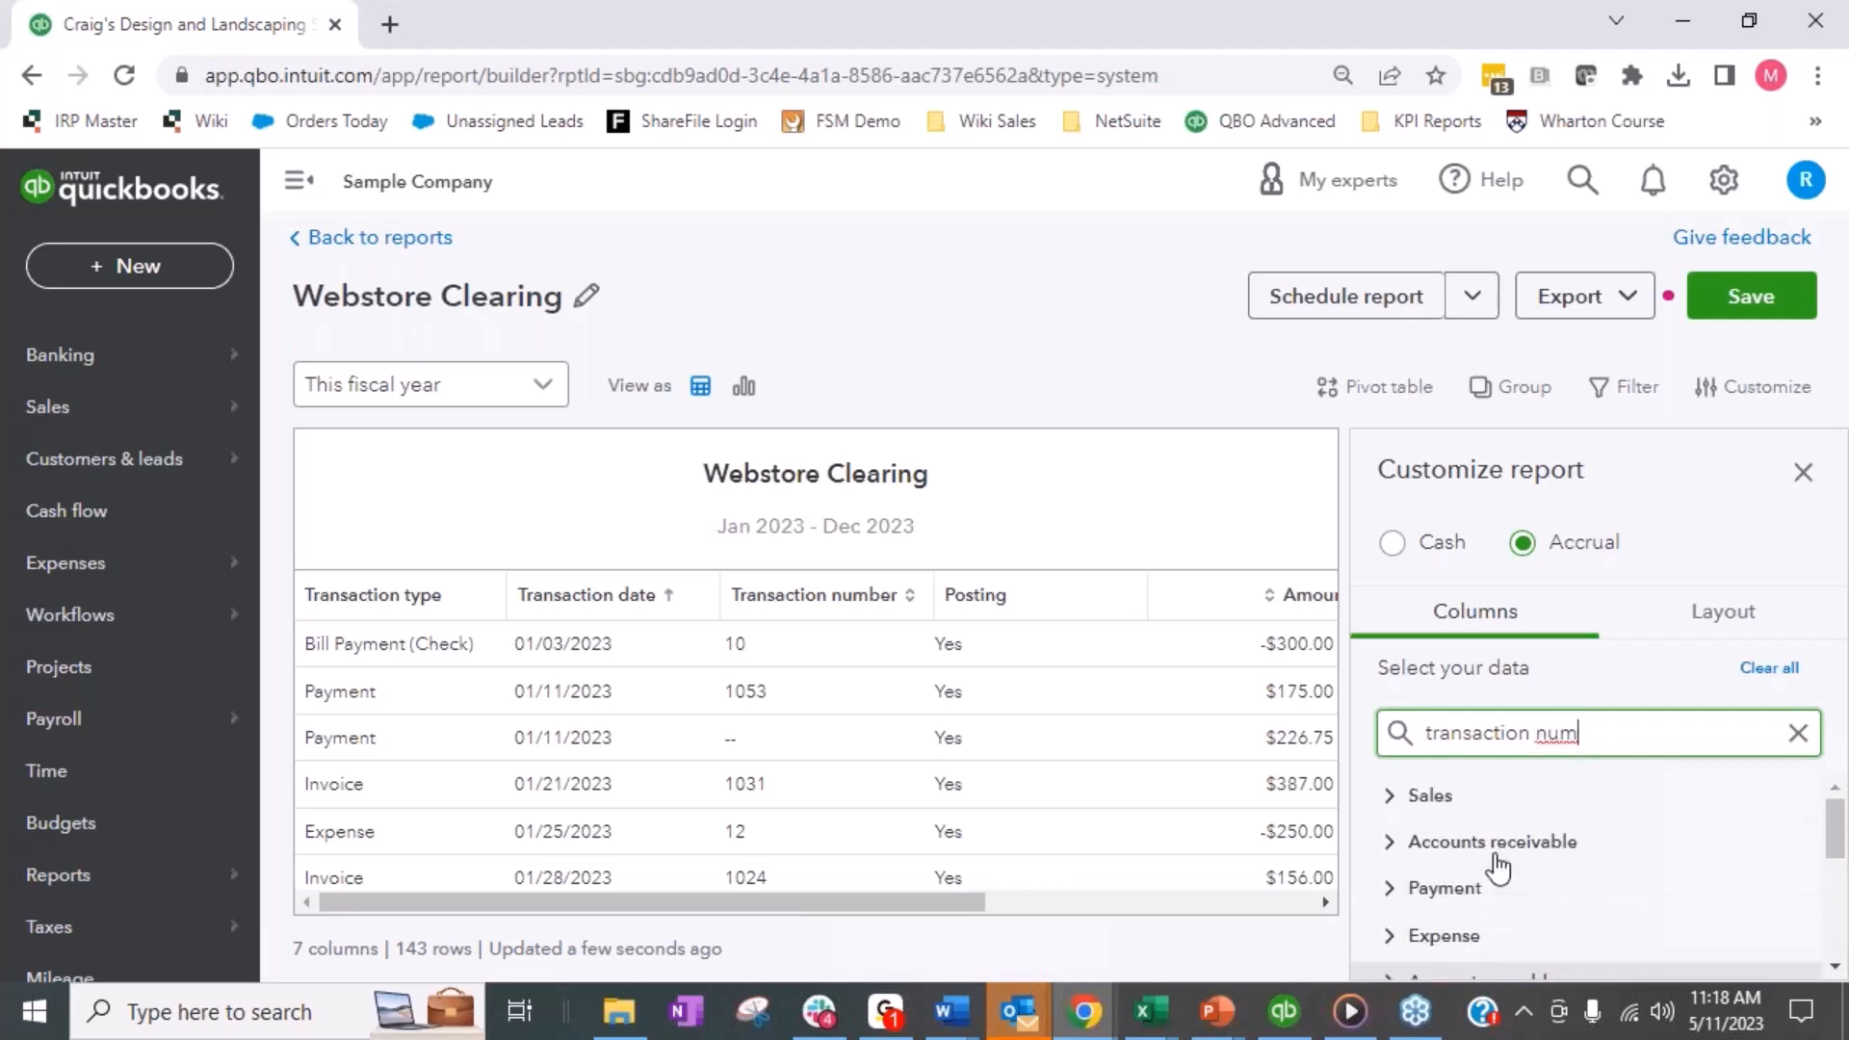
{"action": "scroll", "coordinate": [1519, 827], "scroll_direction": "down", "scroll_amount": 4}
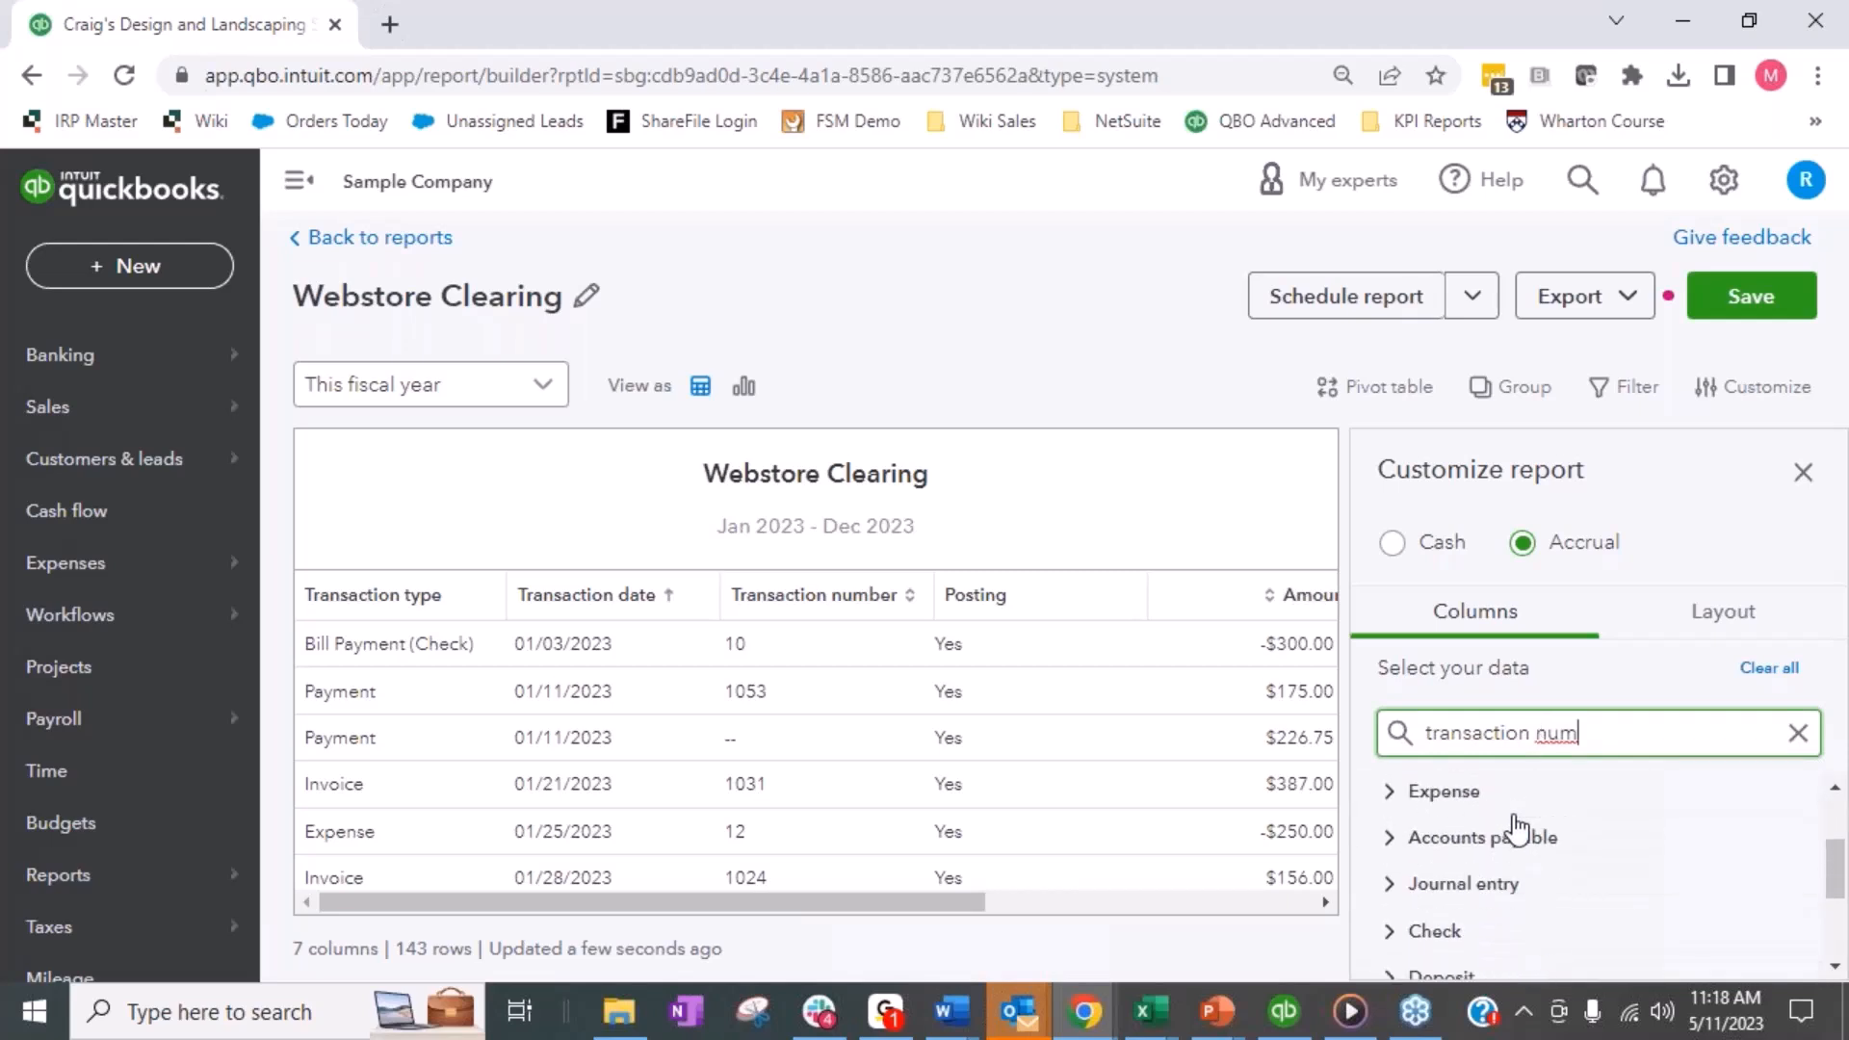
{"action": "scroll", "coordinate": [1520, 833], "scroll_direction": "down", "scroll_amount": 1}
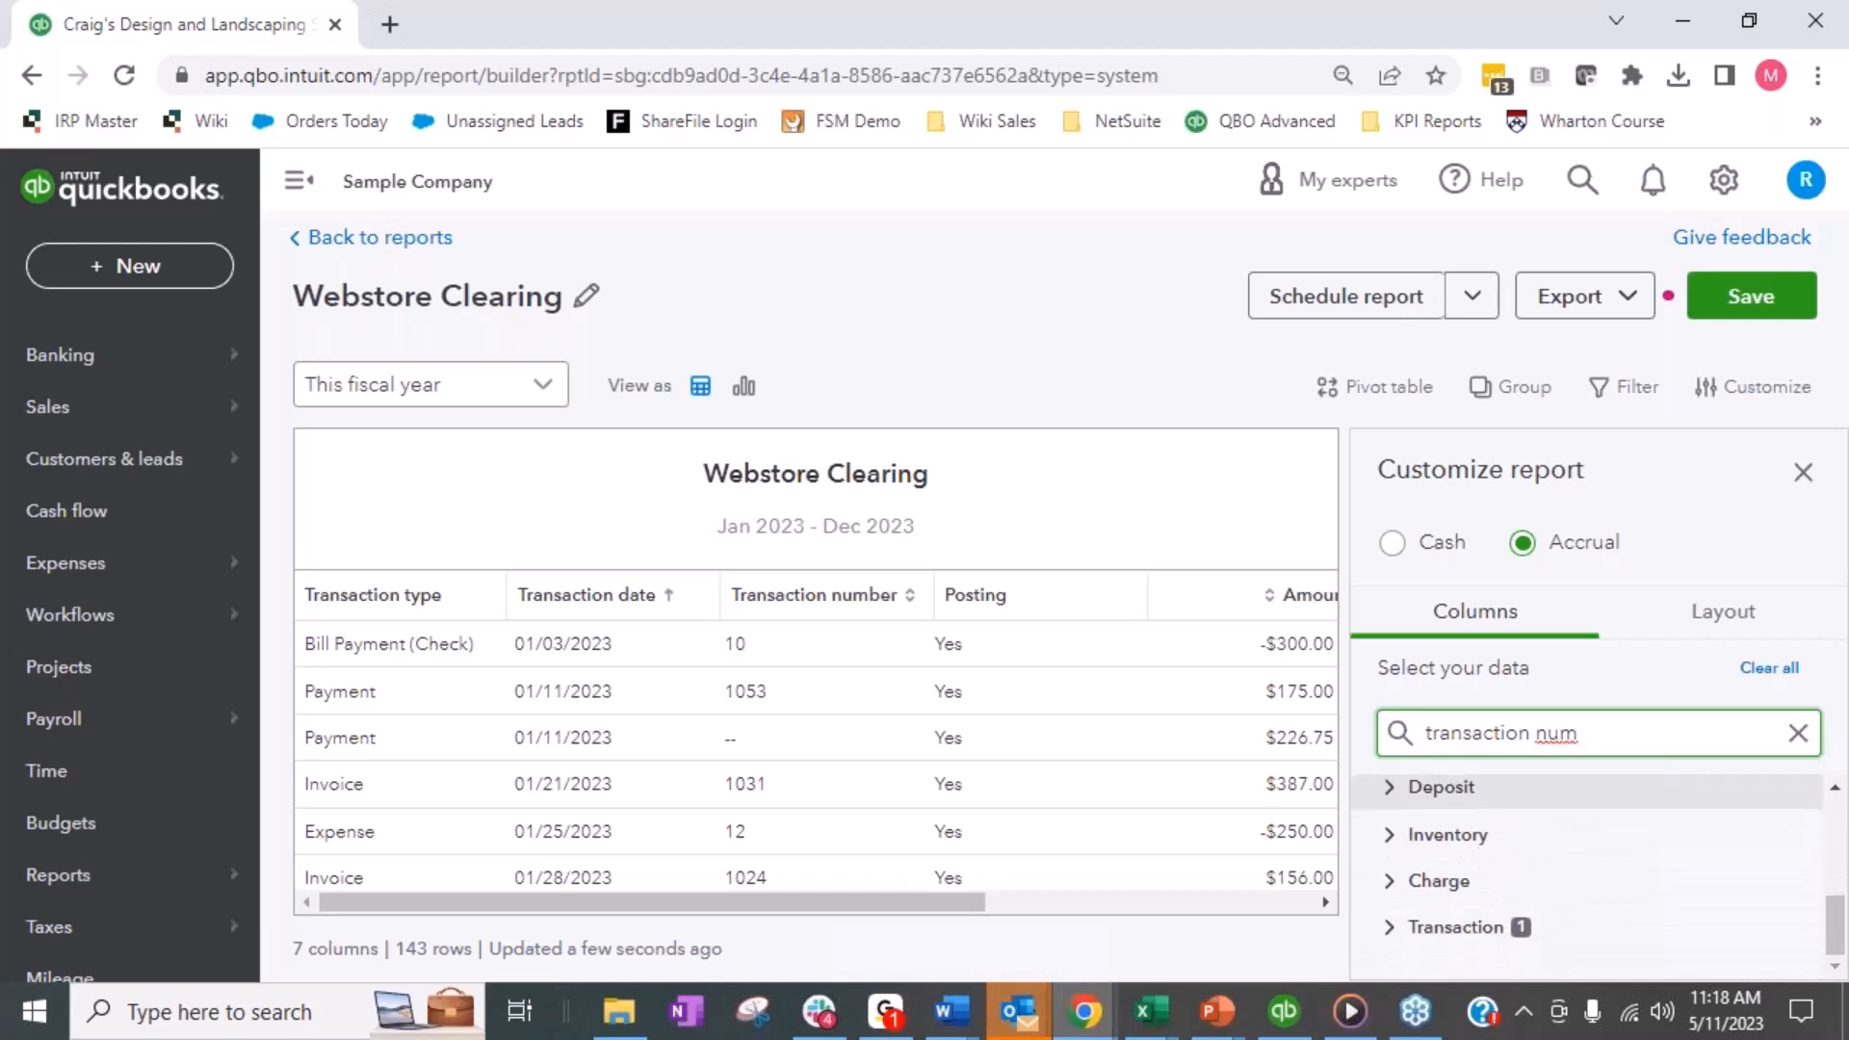
{"action": "left_click", "coordinate": [1394, 928]}
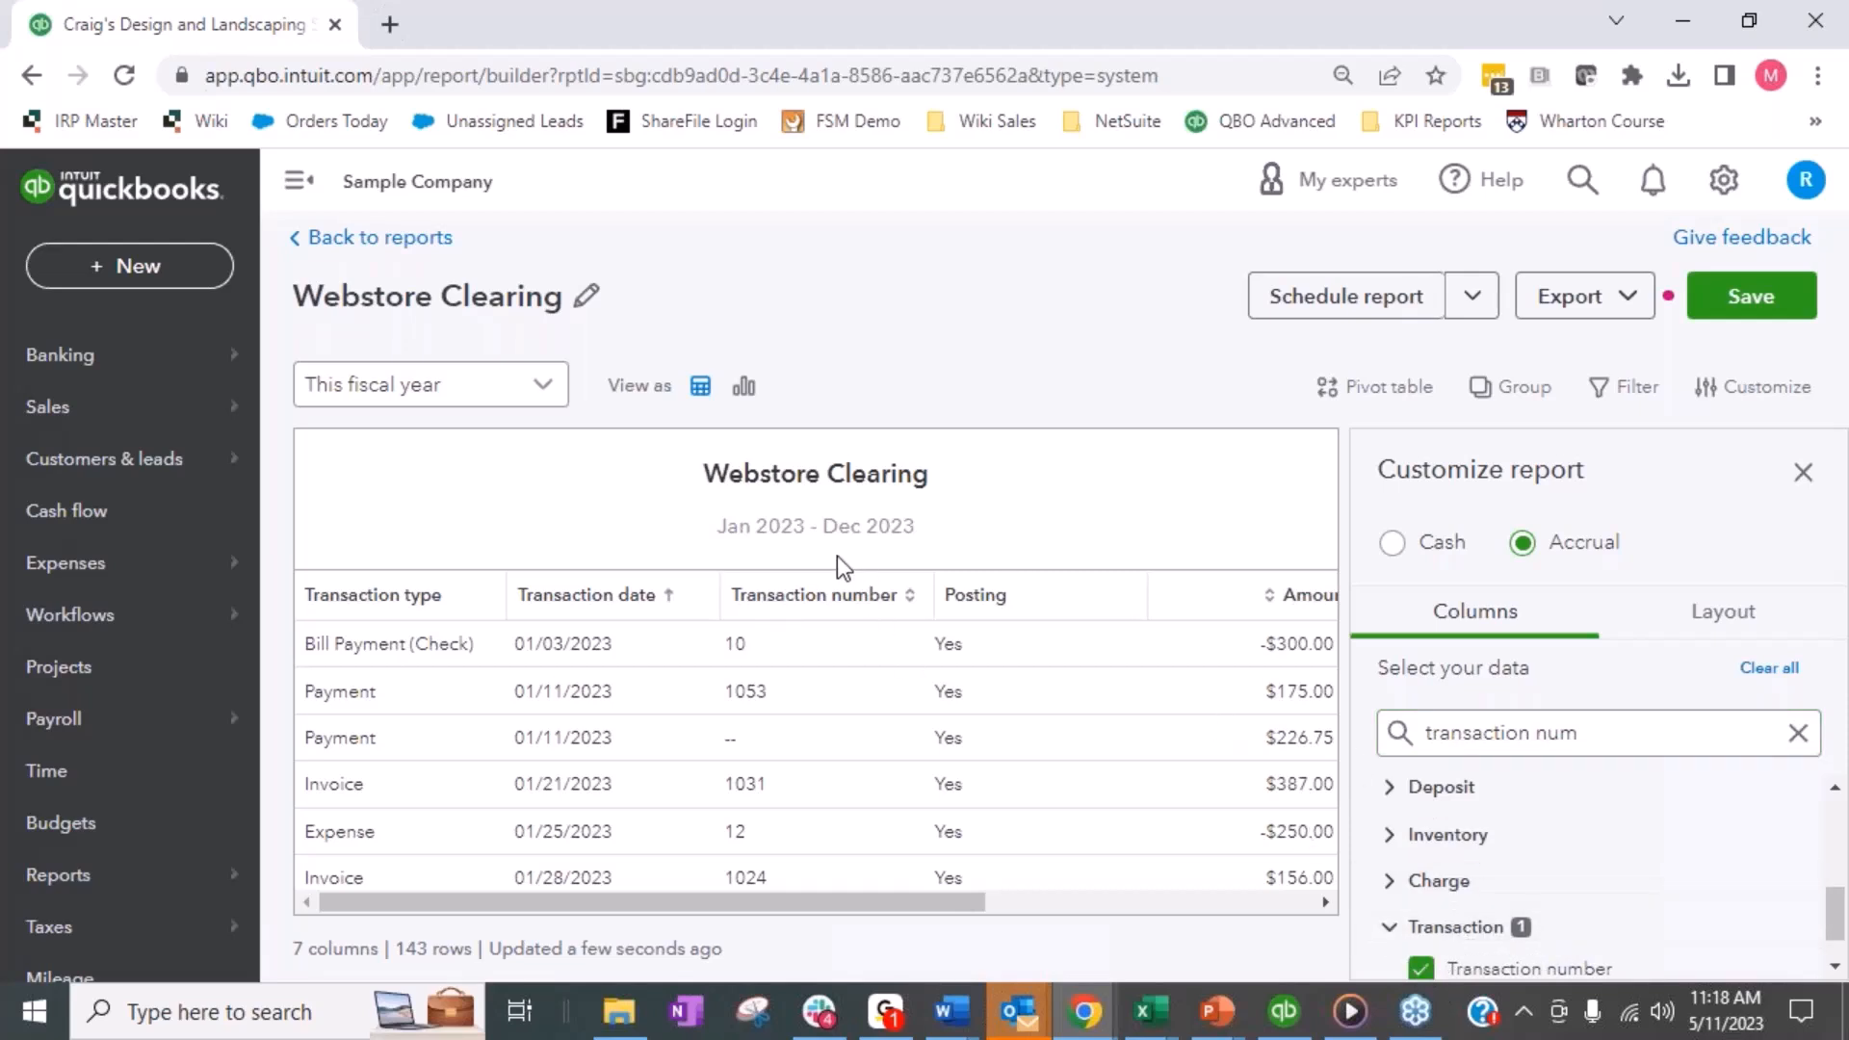
{"action": "left_click", "coordinate": [1390, 834]}
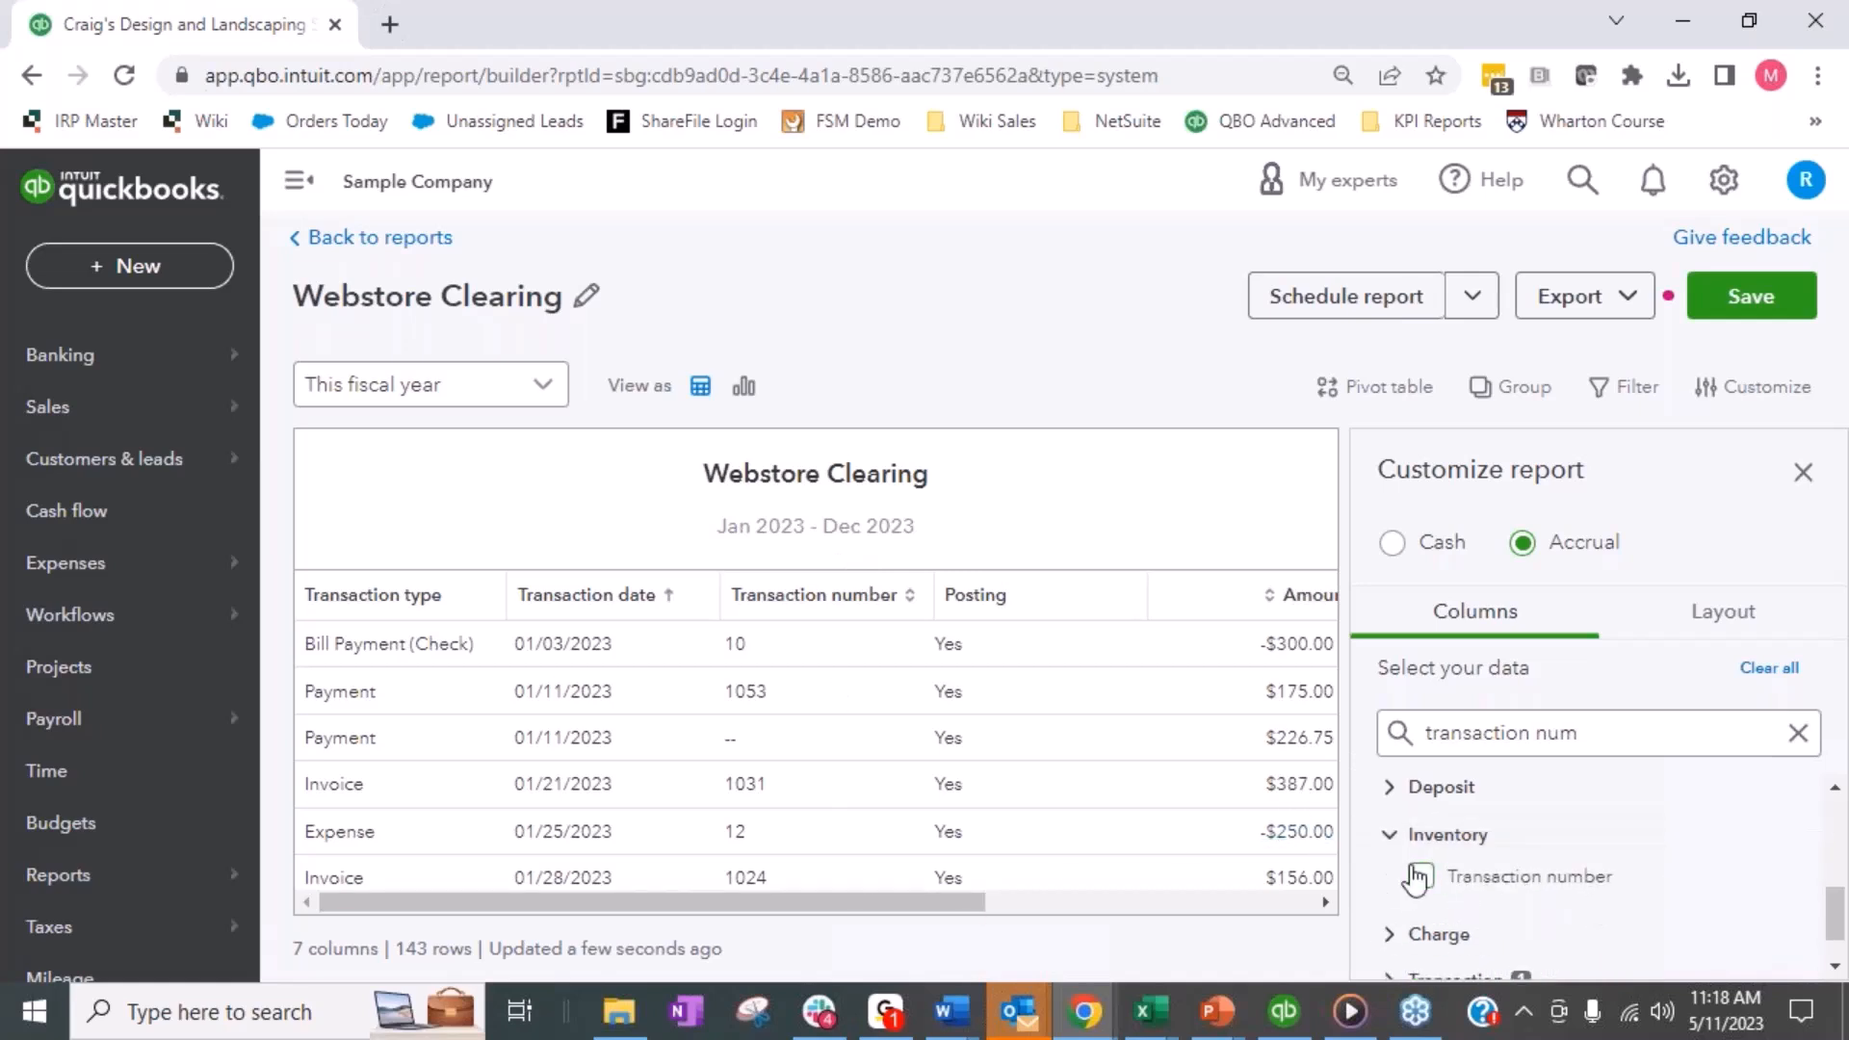
{"action": "left_click", "coordinate": [1381, 838]}
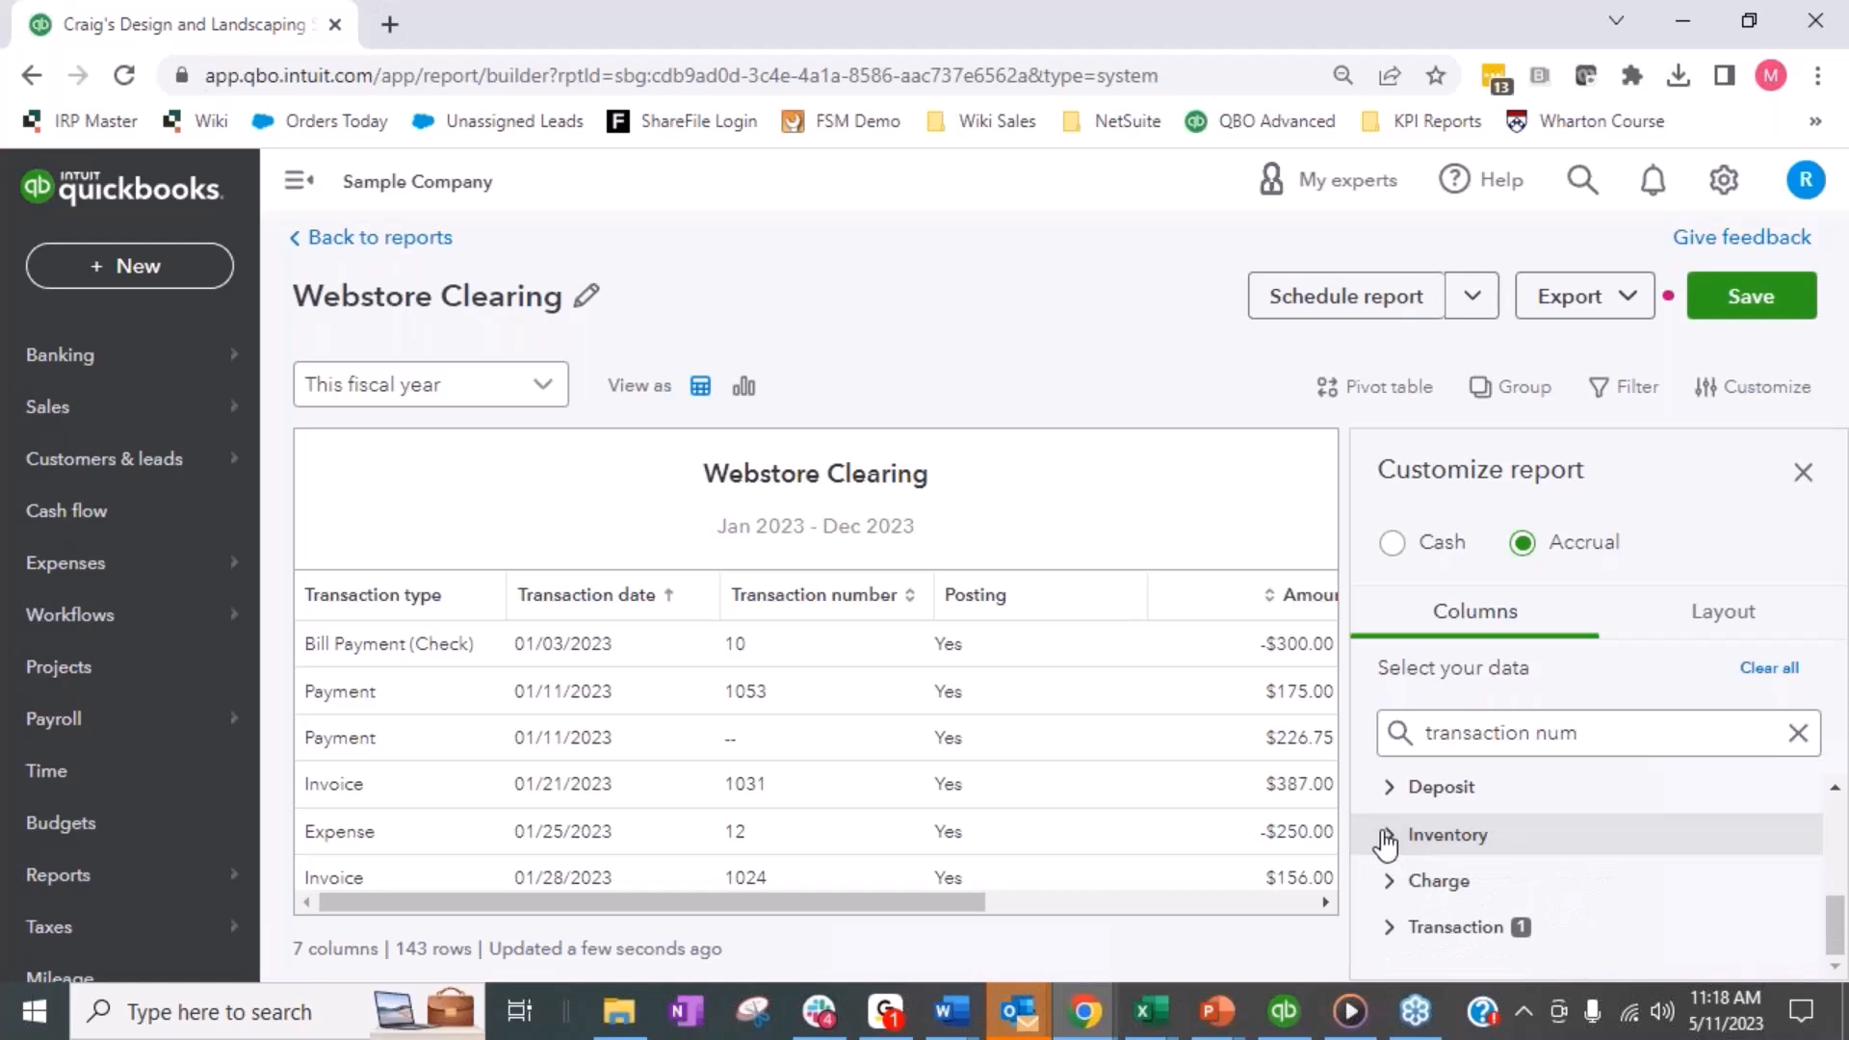
{"action": "left_click", "coordinate": [1390, 929]}
{"action": "left_click", "coordinate": [1445, 965]}
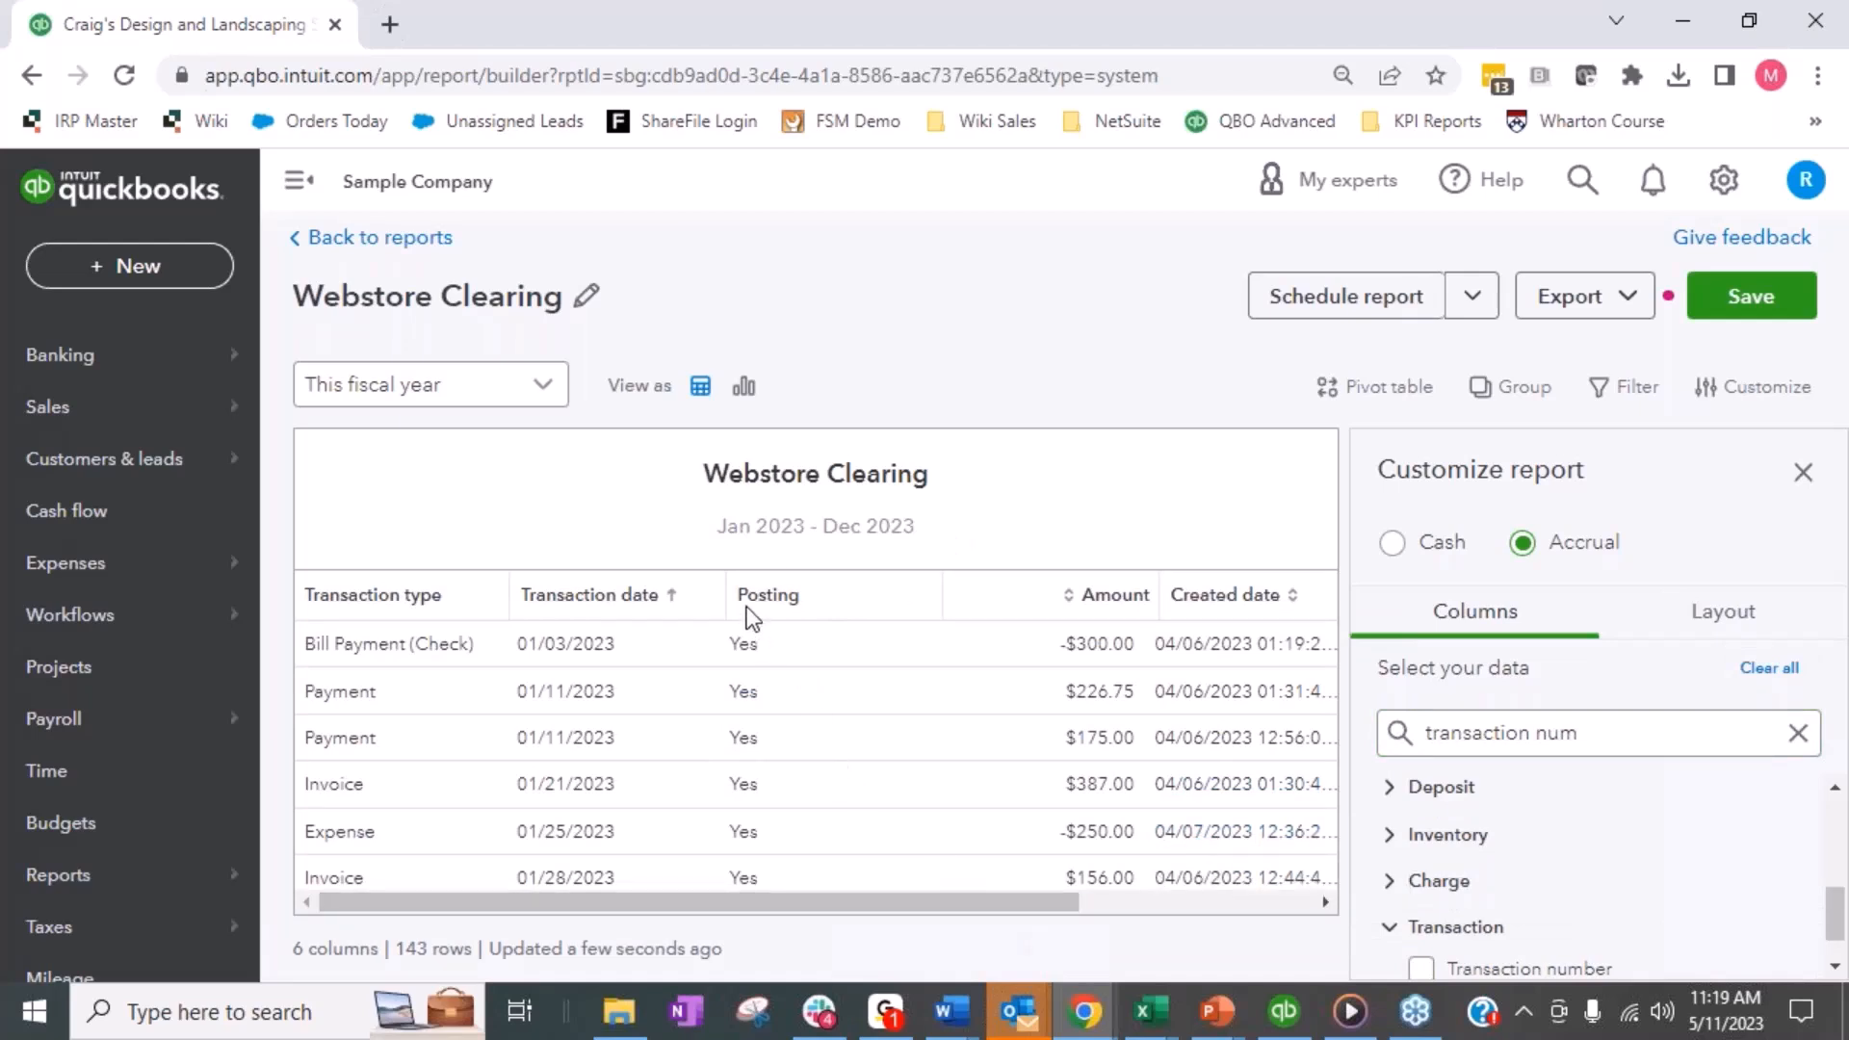
- Search the columns for "created" and remove the Transaction group's Created date column from the report
{"action": "left_click_drag", "start_coordinate": [1665, 732], "coordinate": [1406, 744]}
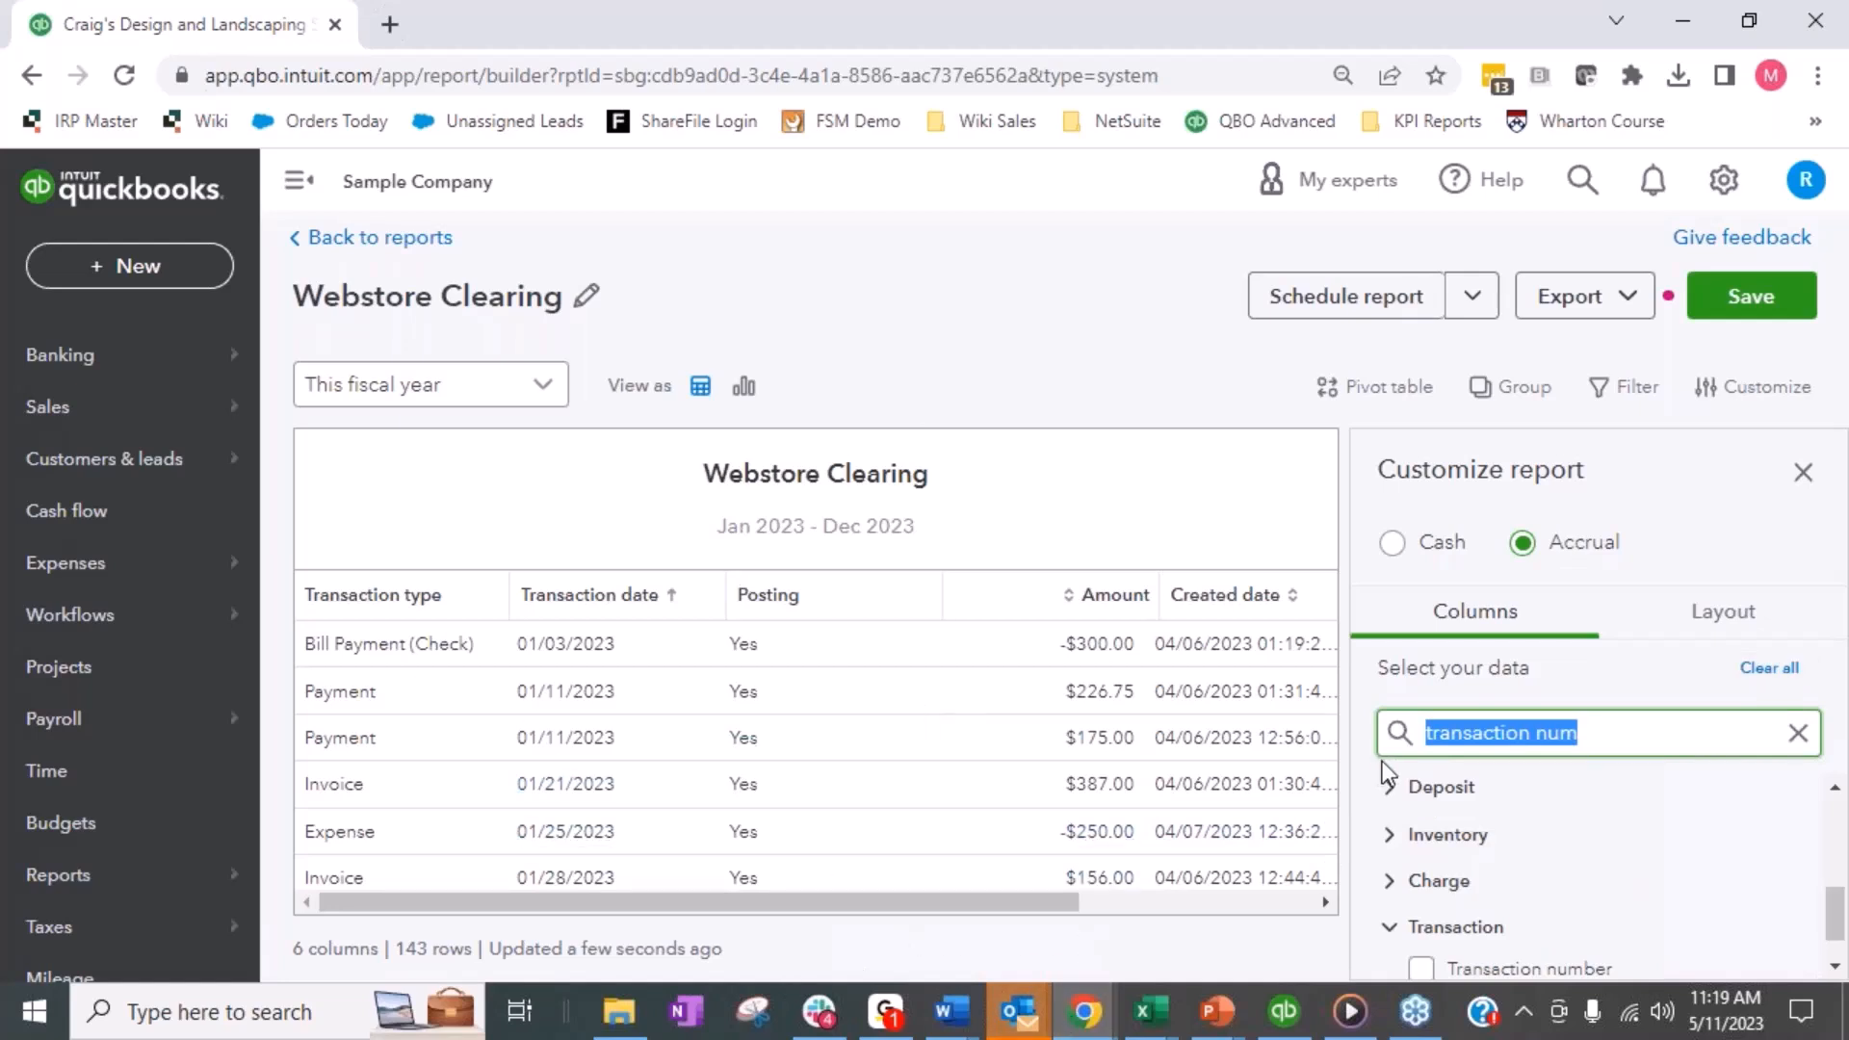
{"action": "type", "text": "created"}
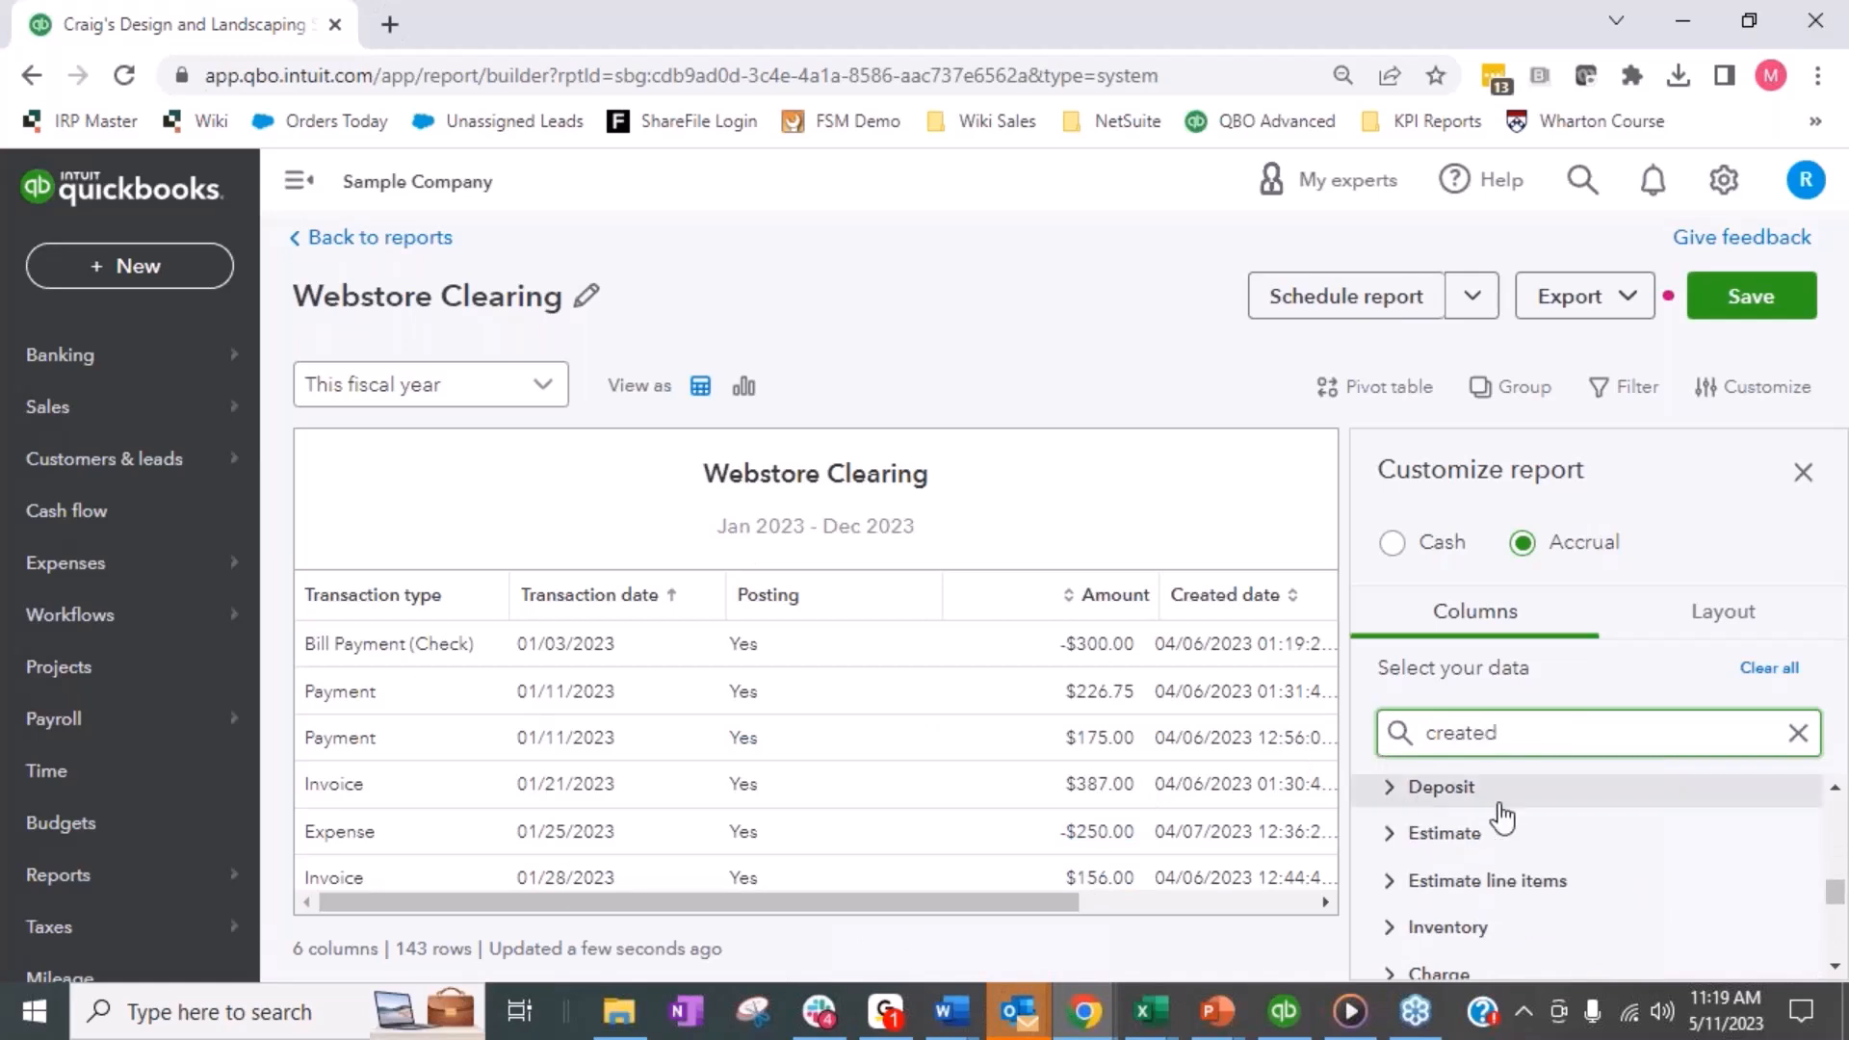
{"action": "scroll", "coordinate": [1500, 817], "scroll_direction": "down", "scroll_amount": 3}
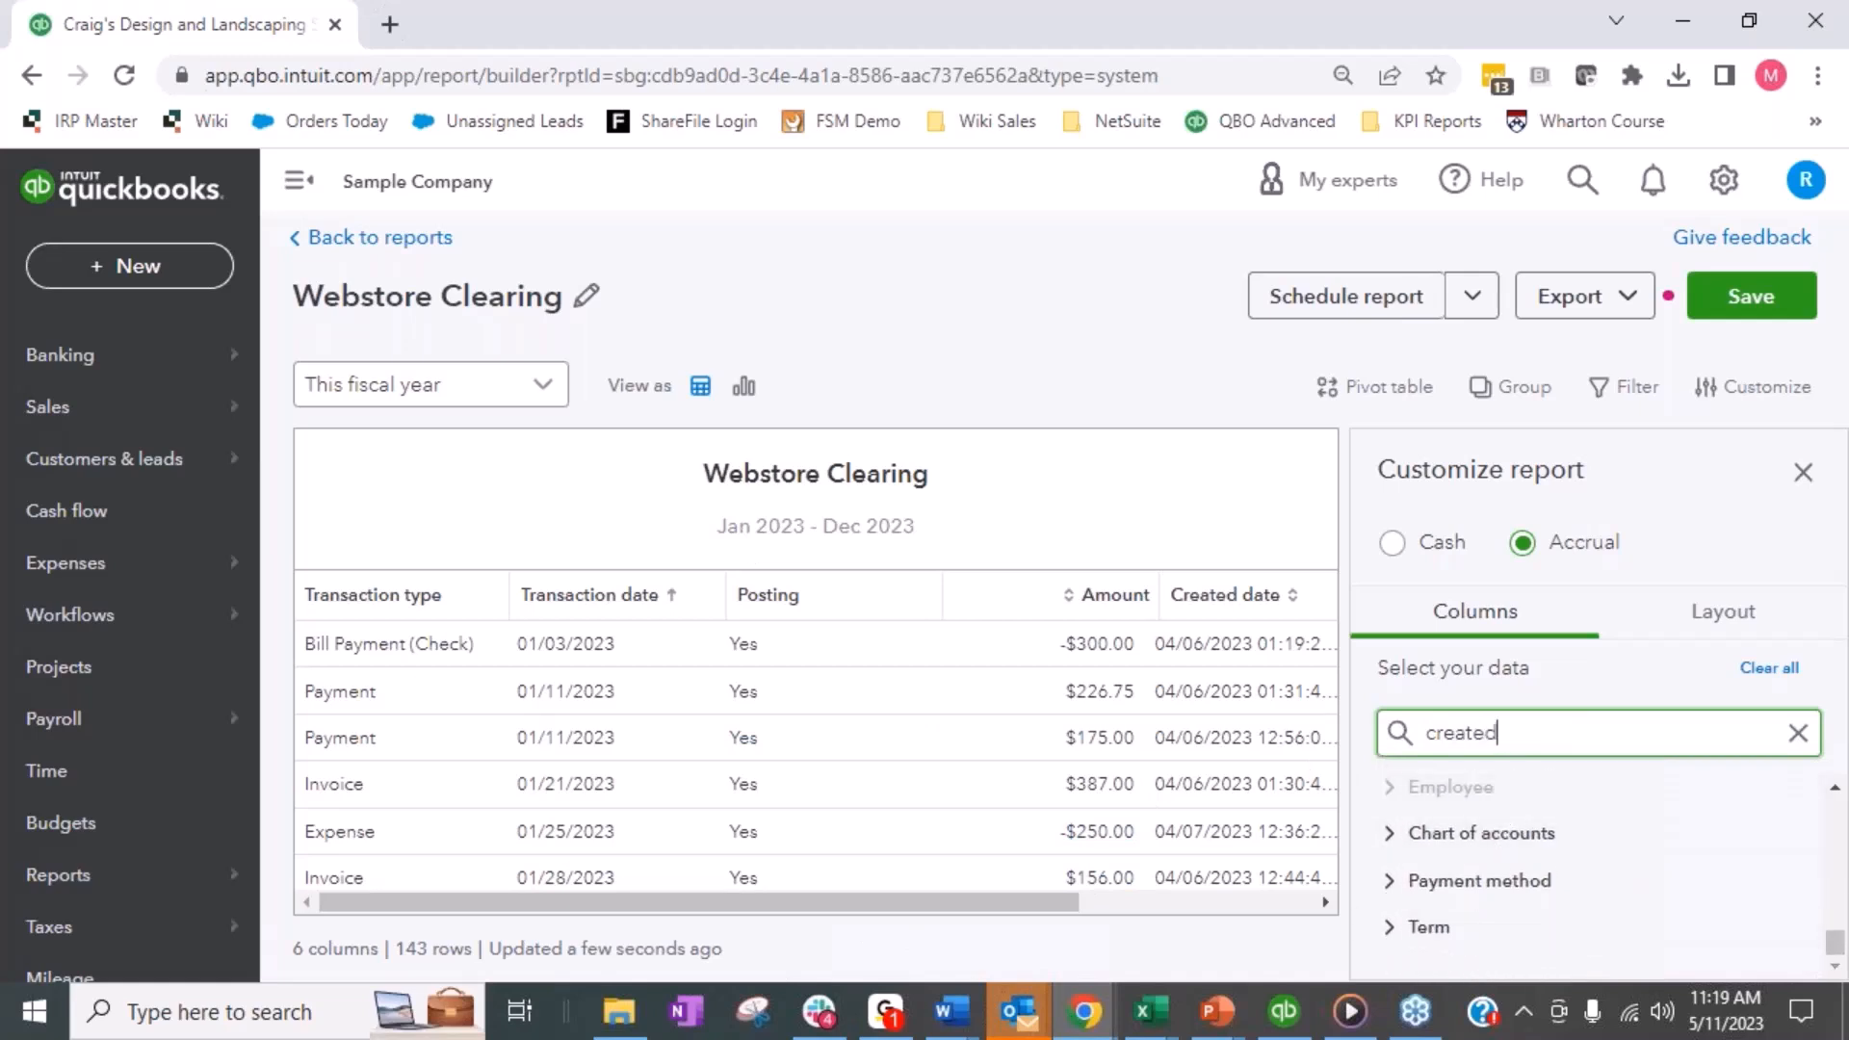
{"action": "scroll", "coordinate": [1508, 929], "scroll_direction": "up", "scroll_amount": 5}
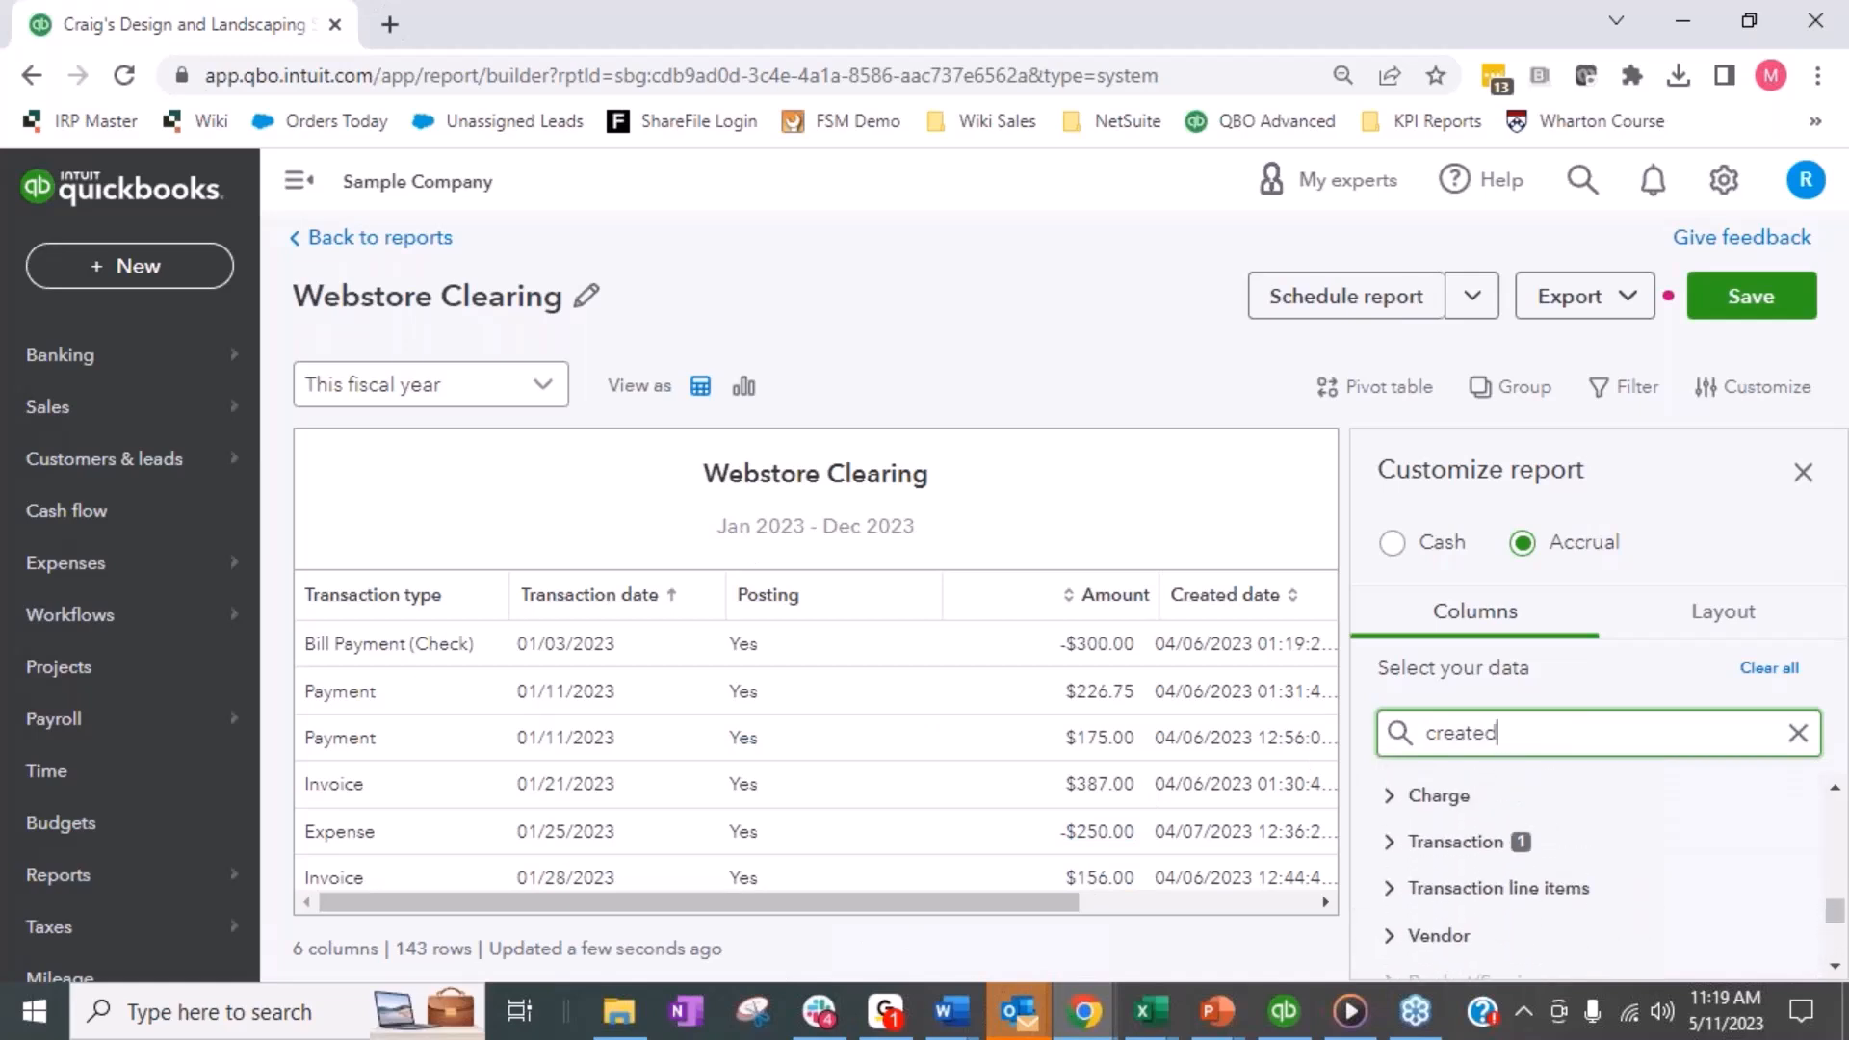
{"action": "left_click", "coordinate": [1391, 846]}
{"action": "left_click", "coordinate": [1420, 883]}
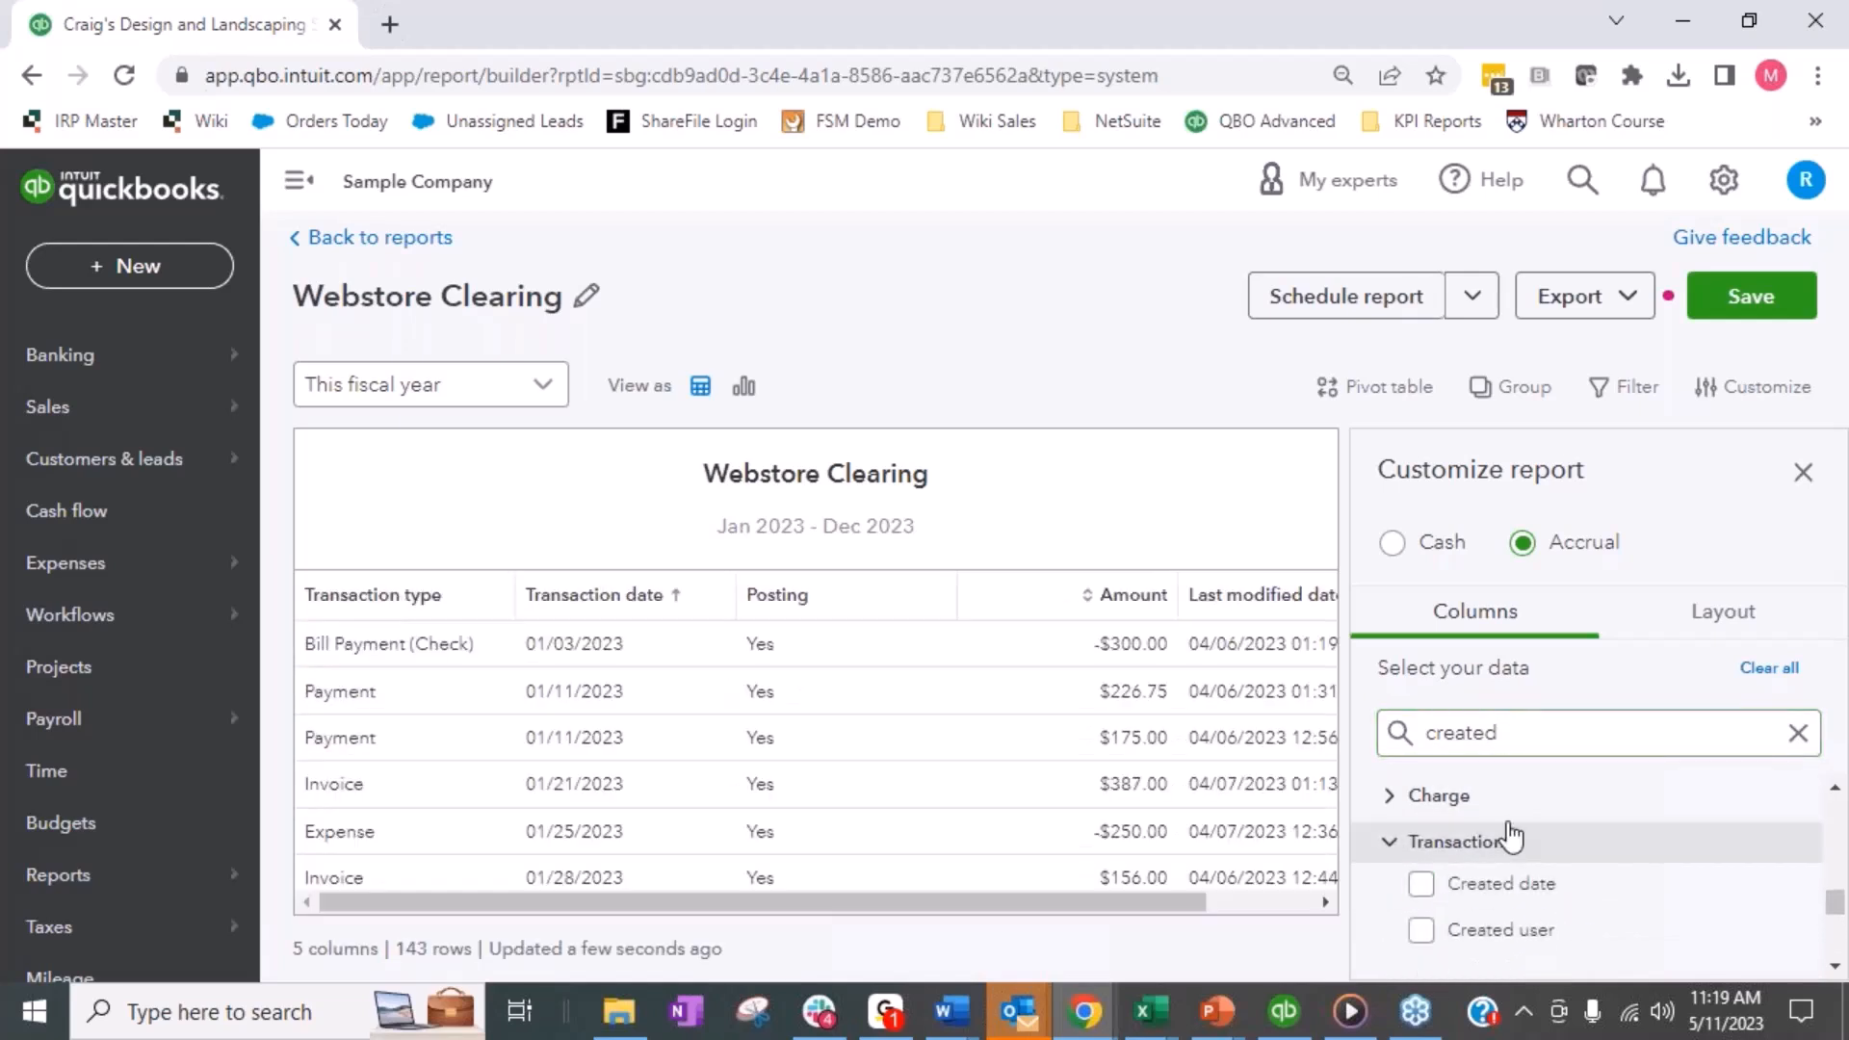
- Search the columns for "last" and remove the Transaction group's Last modified date column from the report
{"action": "left_click_drag", "start_coordinate": [1507, 742], "coordinate": [1427, 738]}
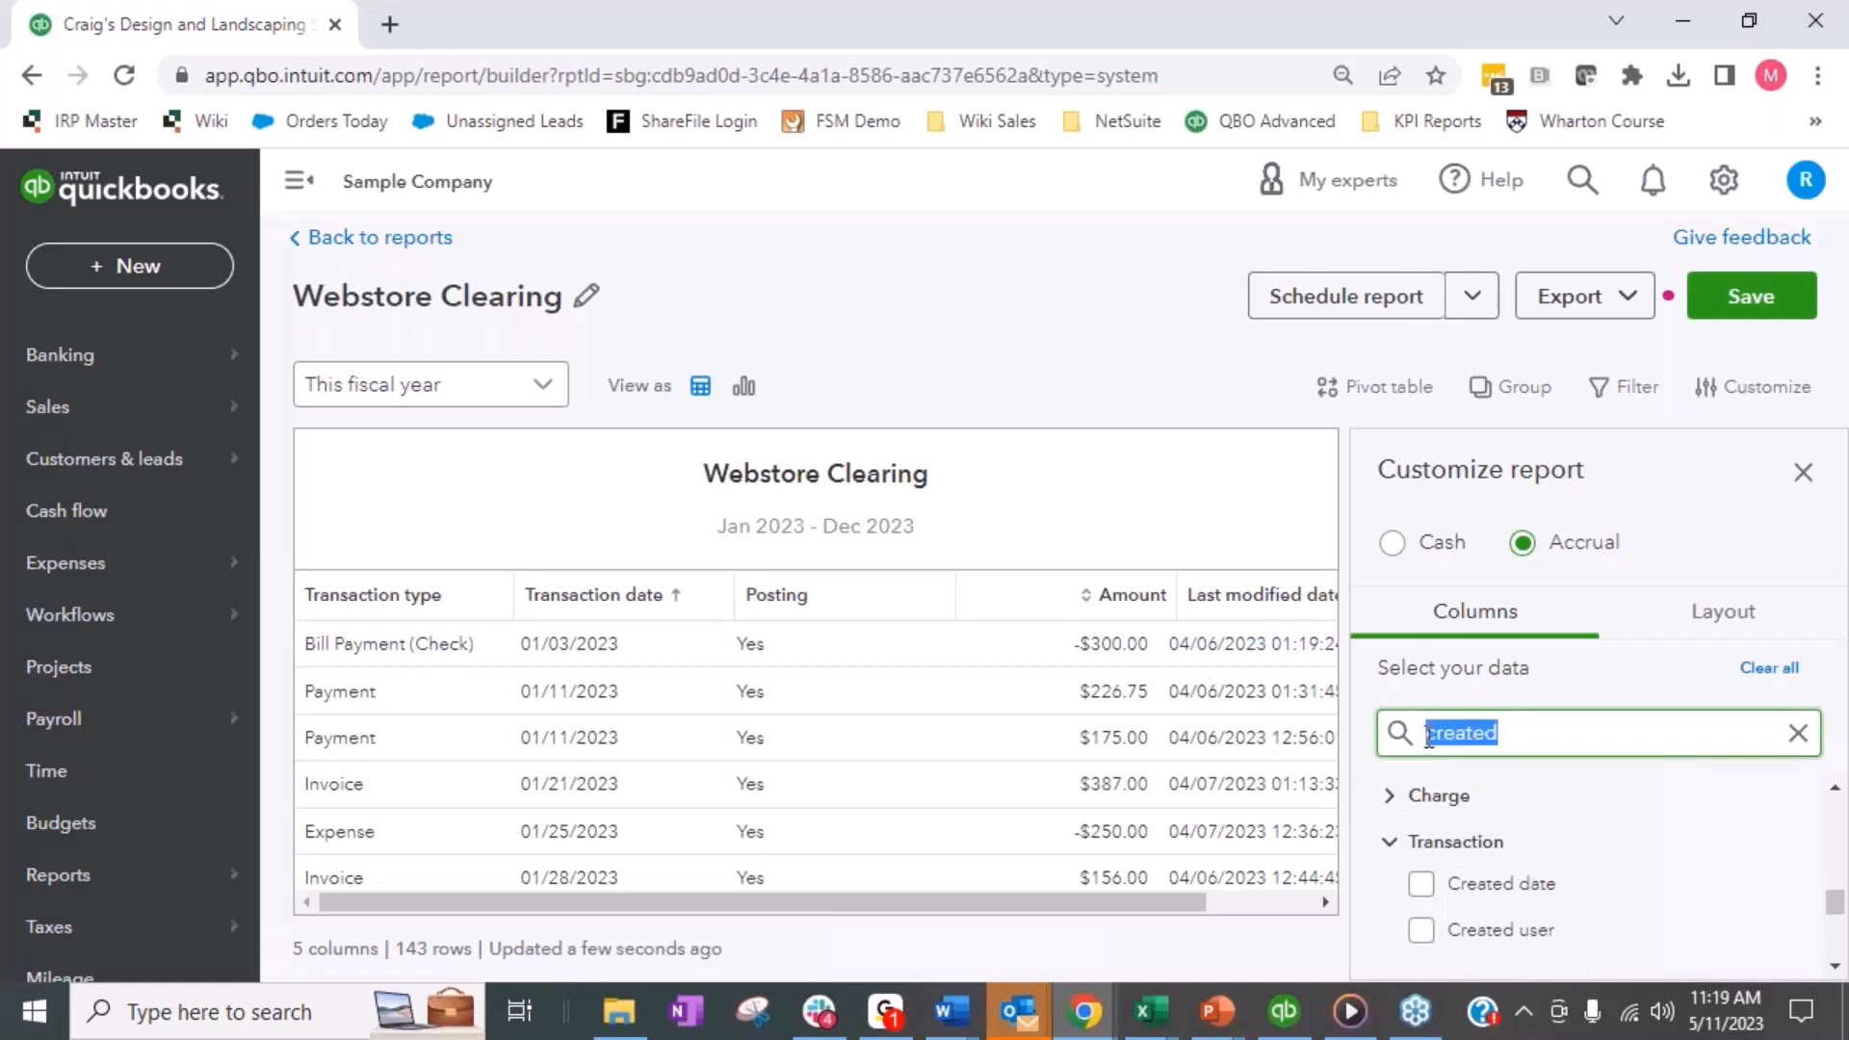
{"action": "type", "text": "last"}
{"action": "left_click", "coordinate": [1422, 930]}
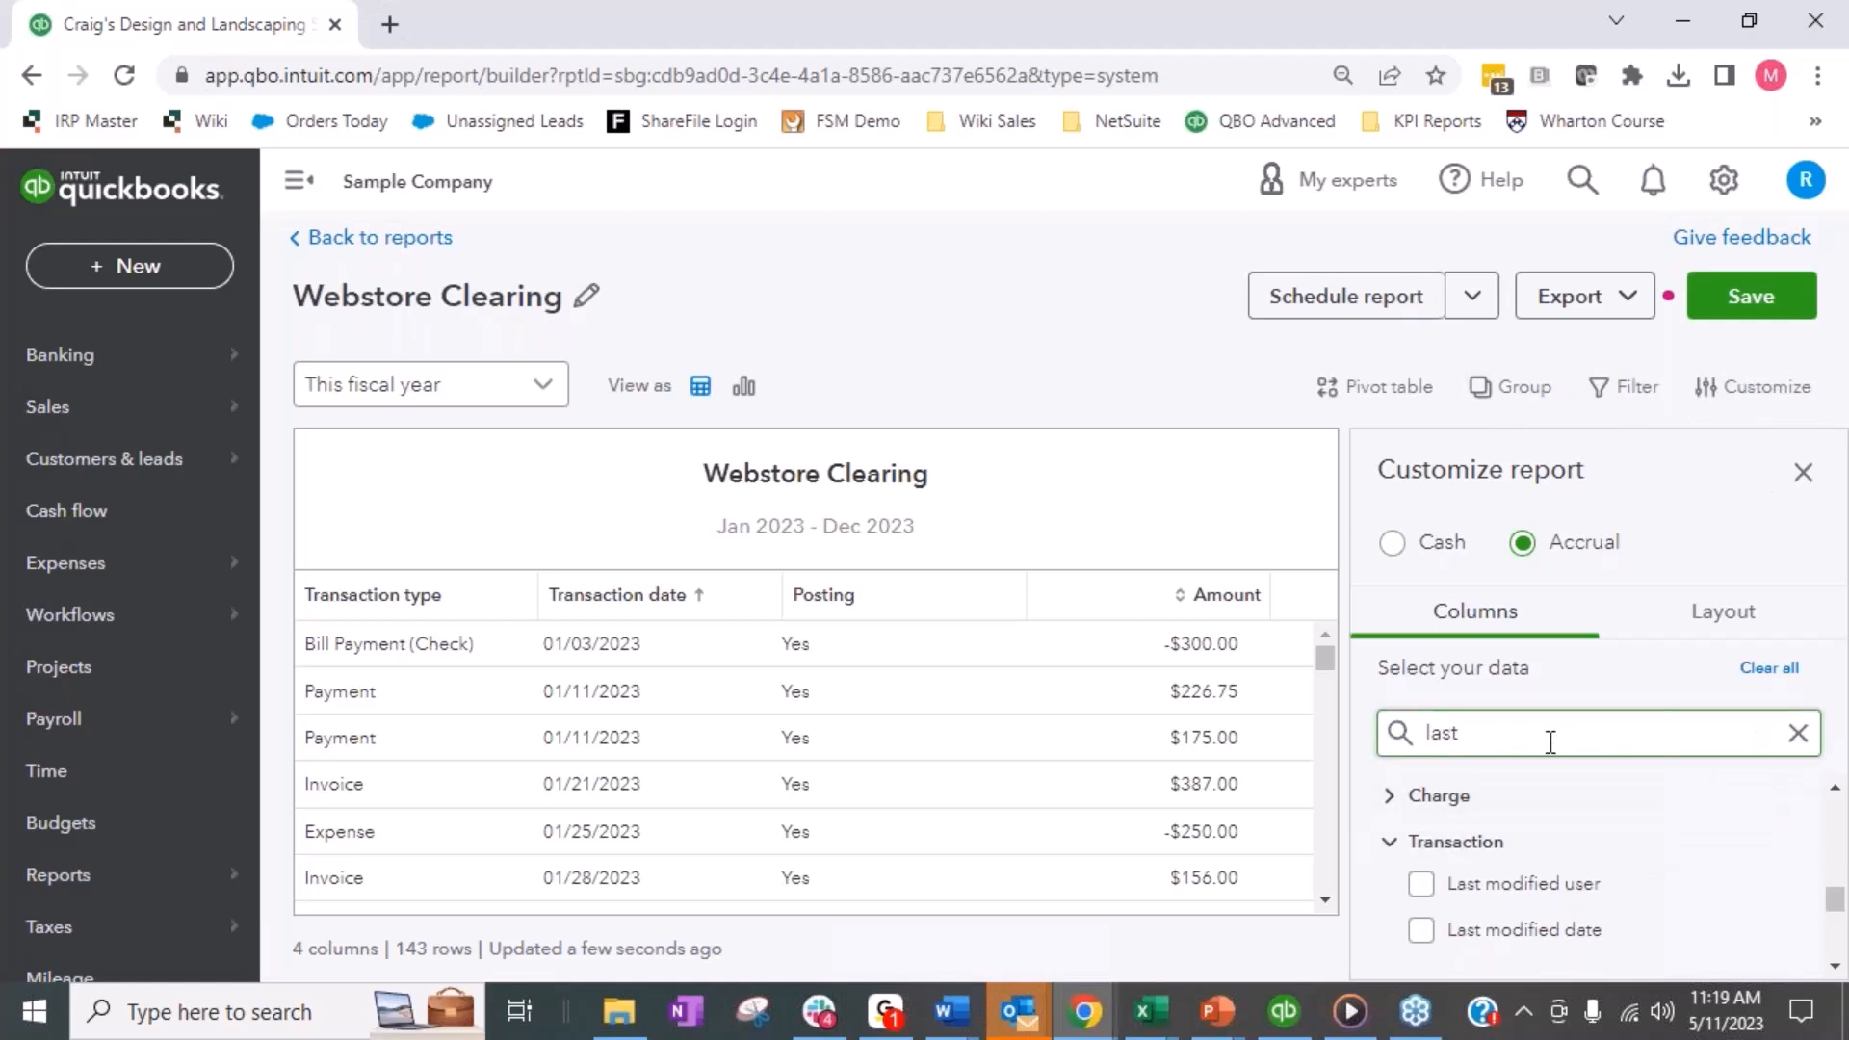
- Search the columns for "cleared" and add the Cleared column from Transaction line items to the report
{"action": "left_click_drag", "start_coordinate": [1471, 742], "coordinate": [1422, 737]}
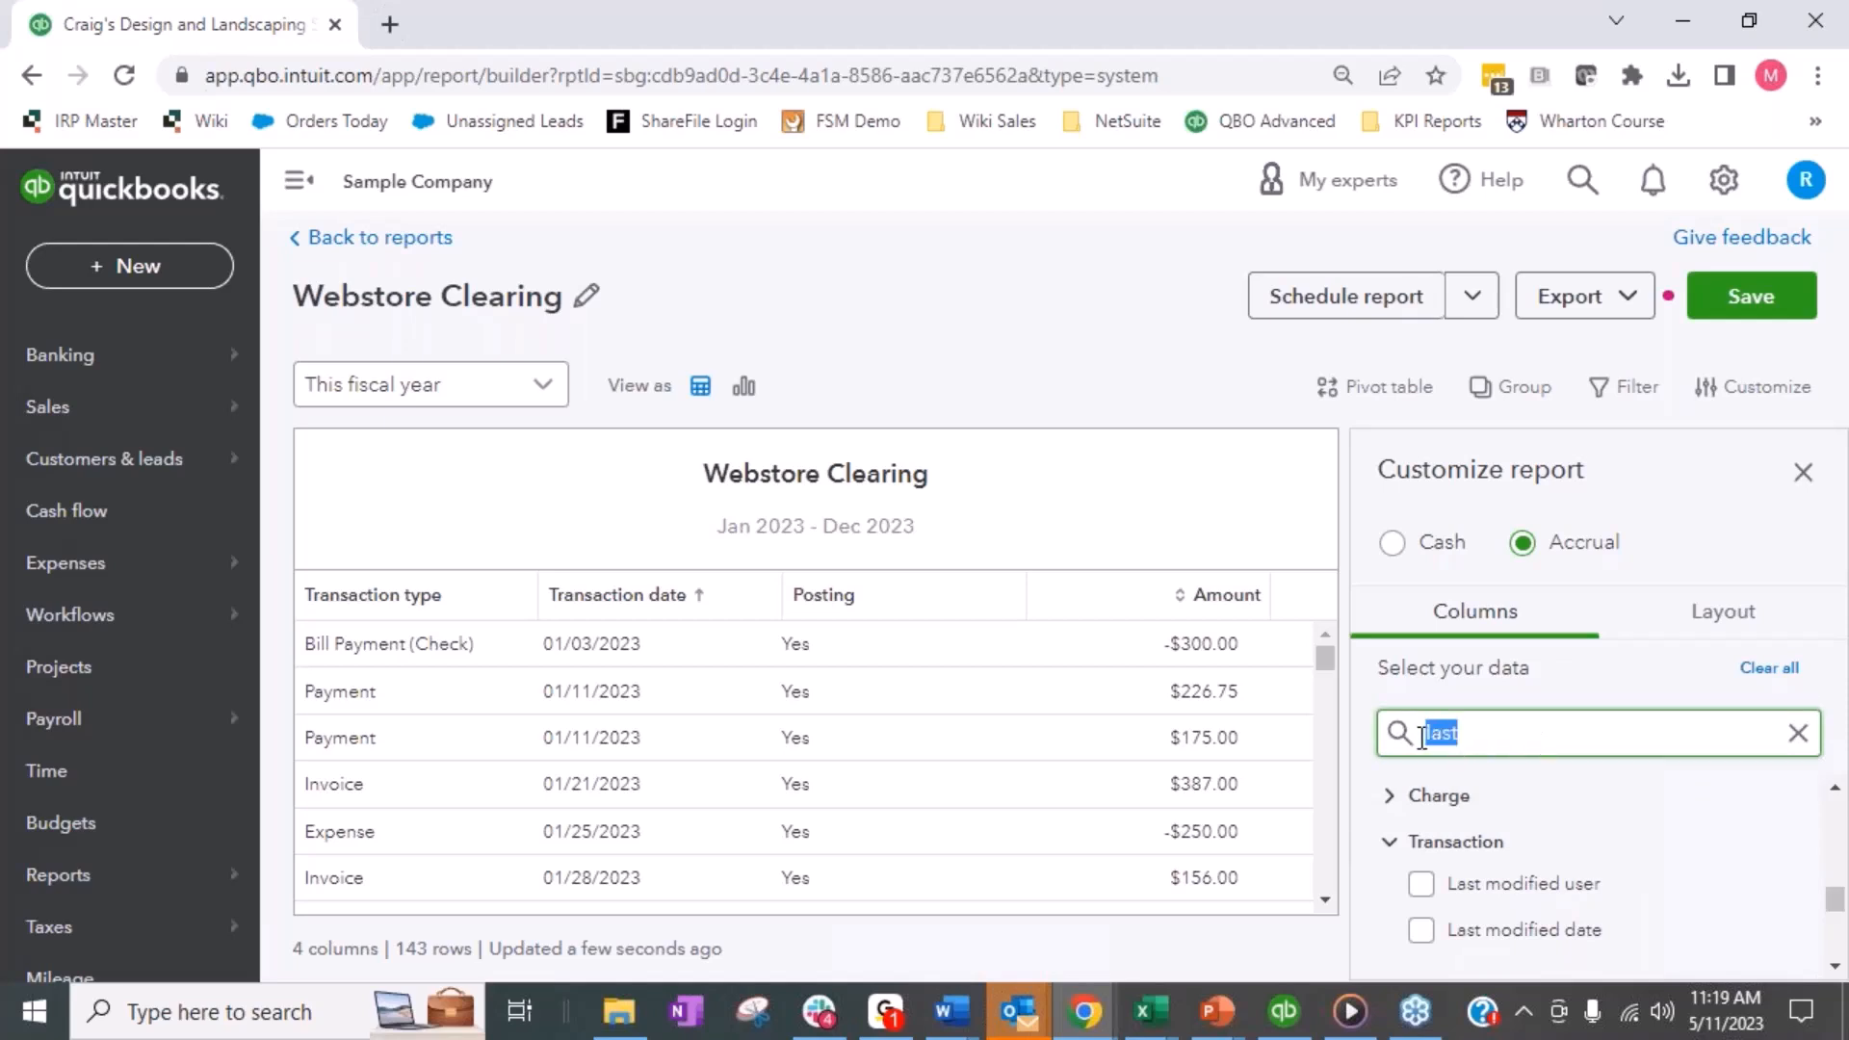
{"action": "type", "text": "cleared"}
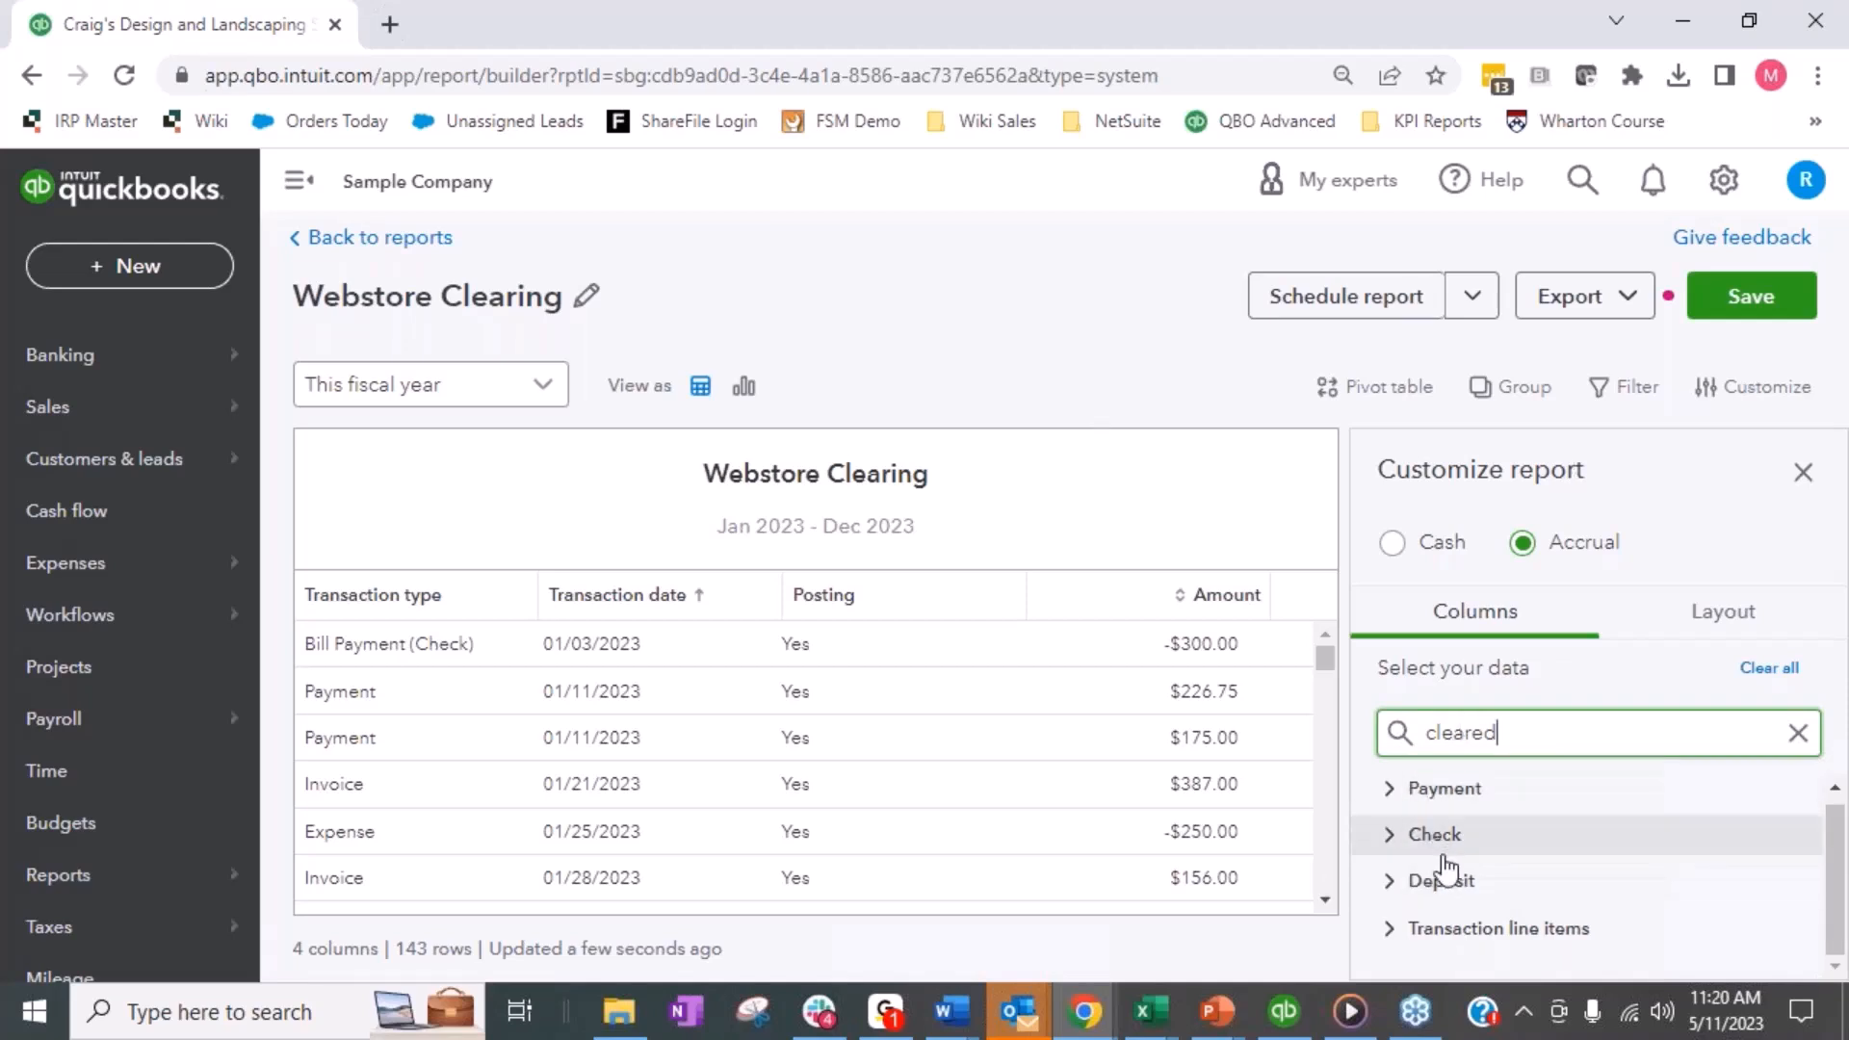
{"action": "left_click", "coordinate": [1418, 930]}
{"action": "scroll", "coordinate": [1560, 862], "scroll_direction": "down", "scroll_amount": 1}
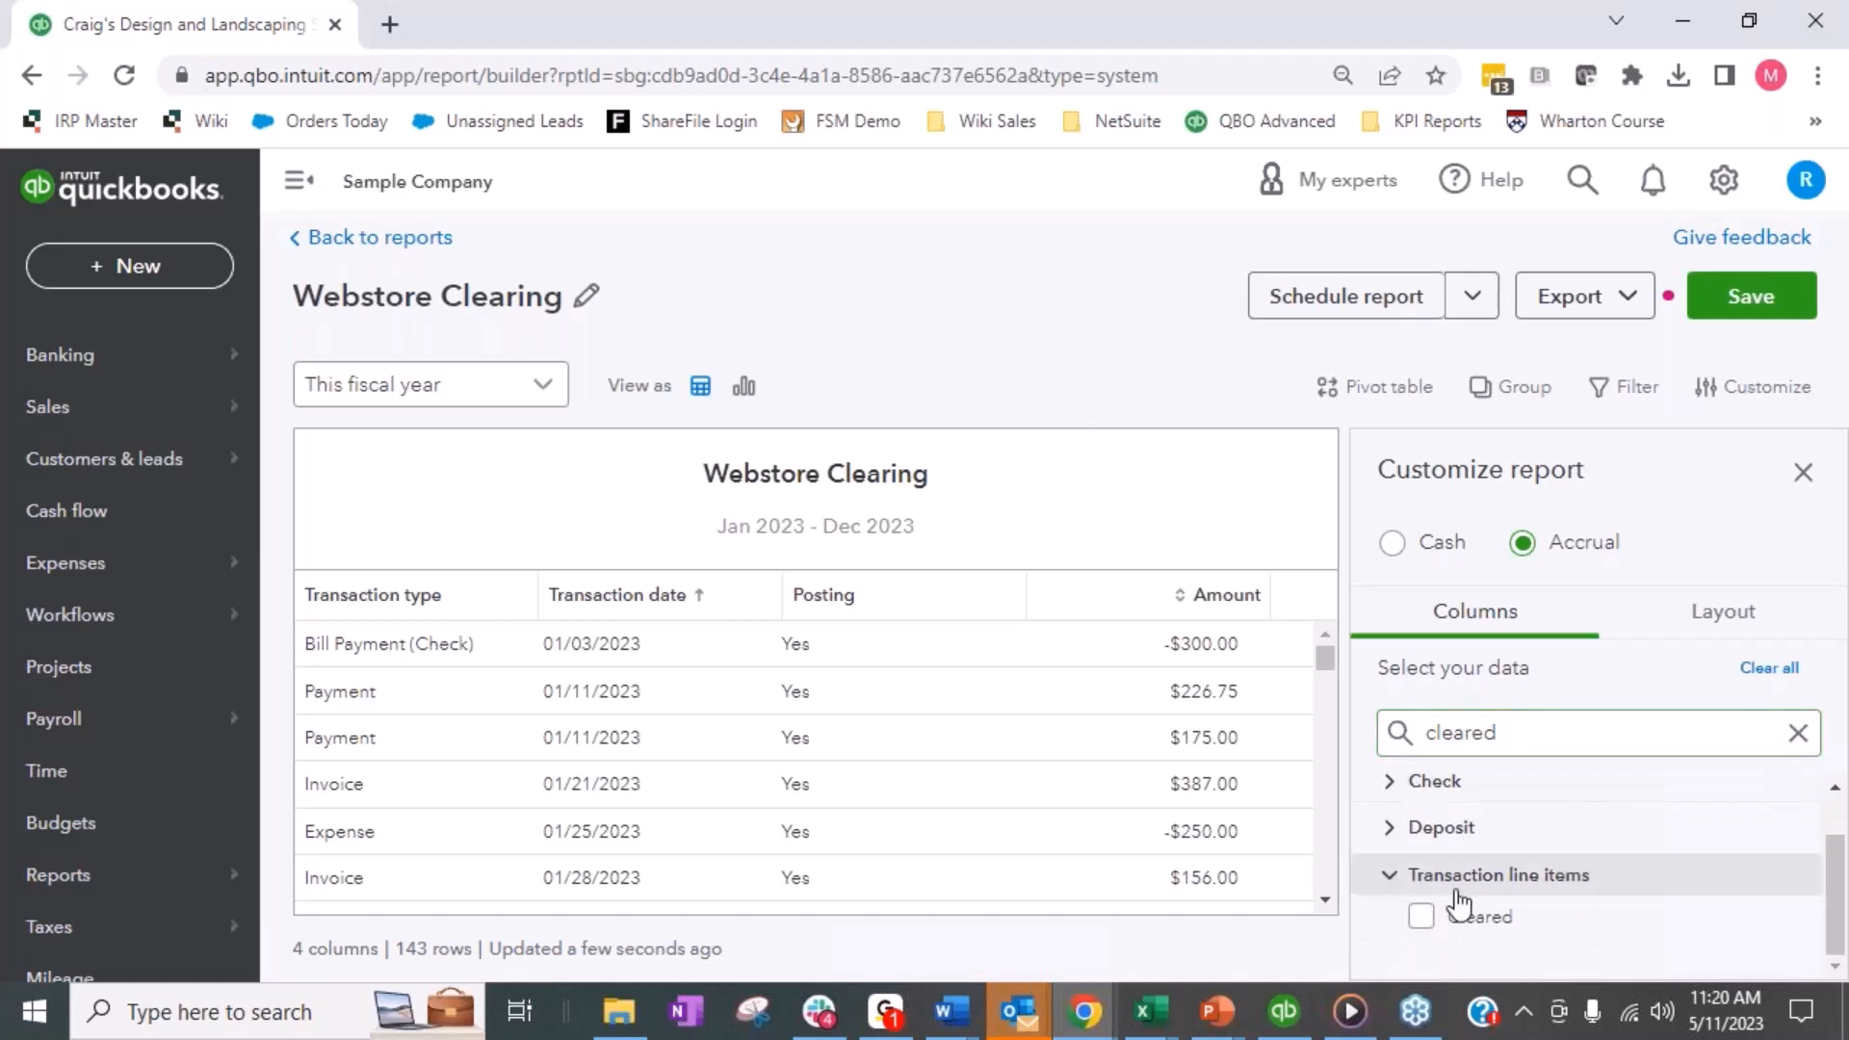
{"action": "left_click", "coordinate": [1423, 920]}
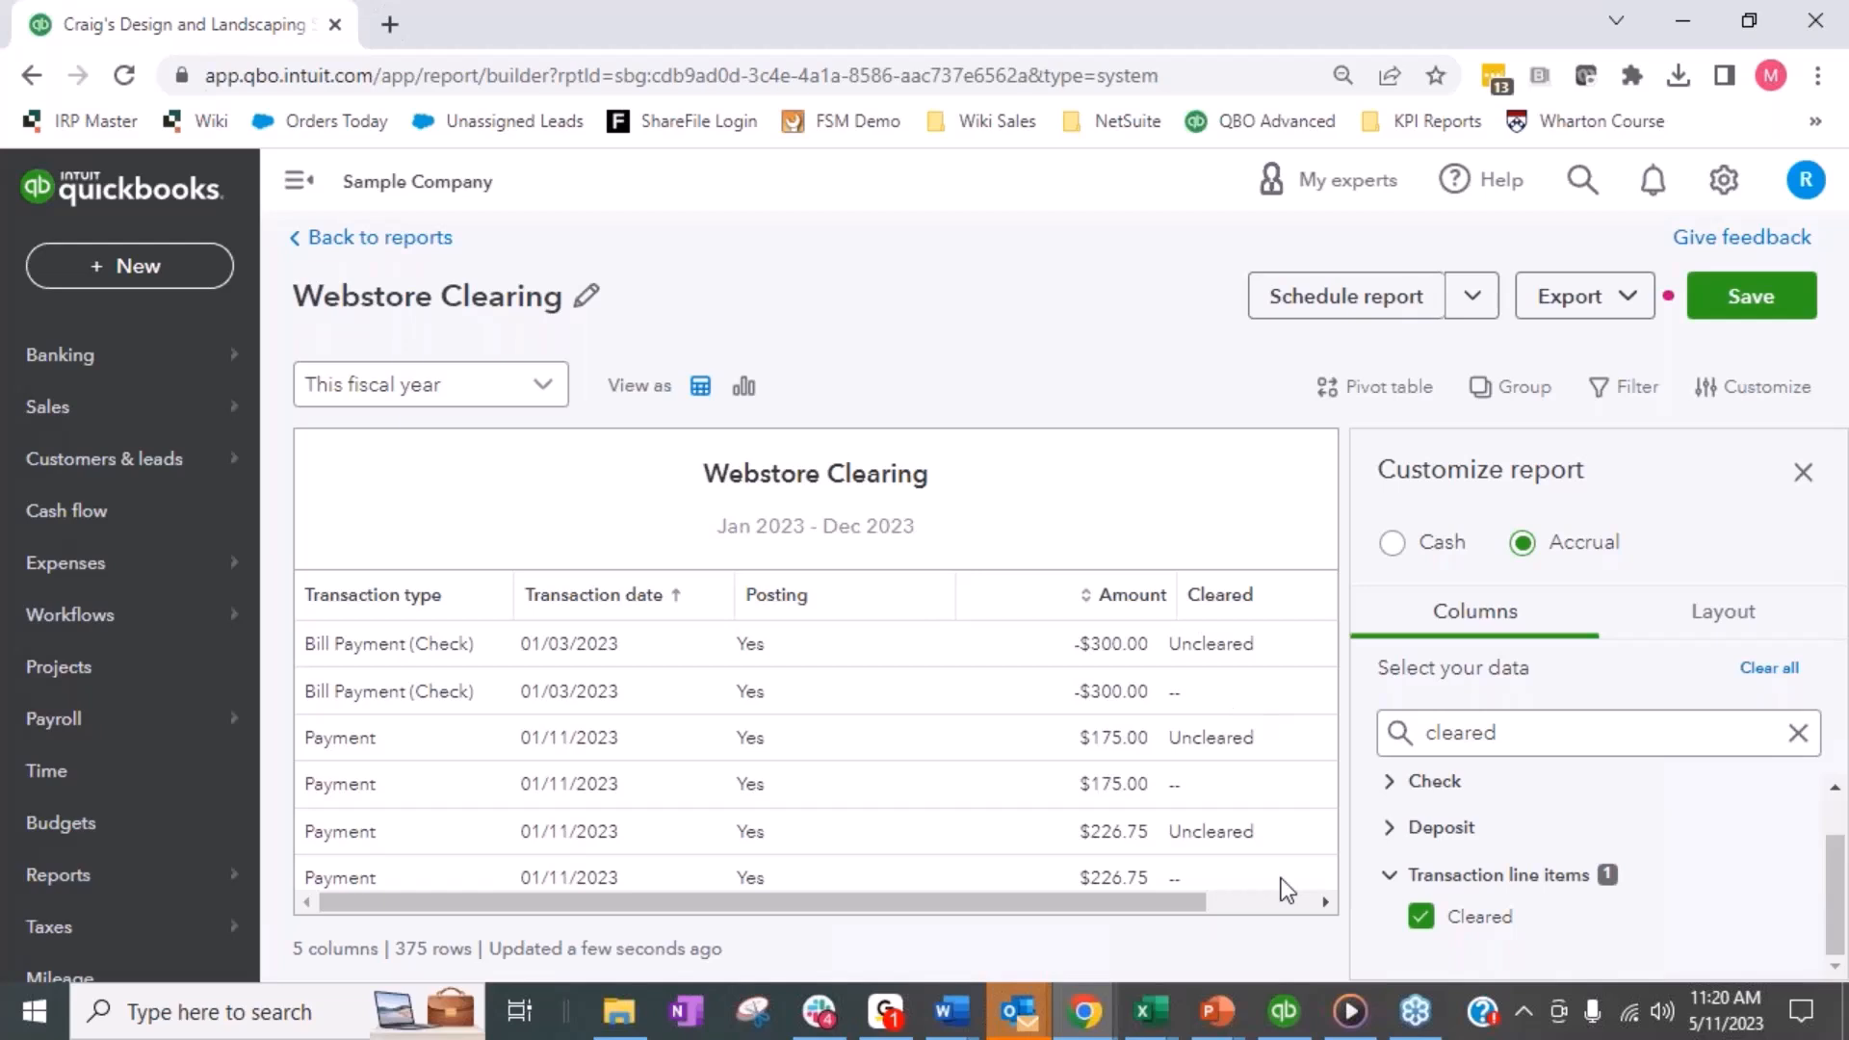
- Search the columns for "amount" and remove the Transaction group's Amount column from the report
{"action": "left_click", "coordinate": [1797, 735]}
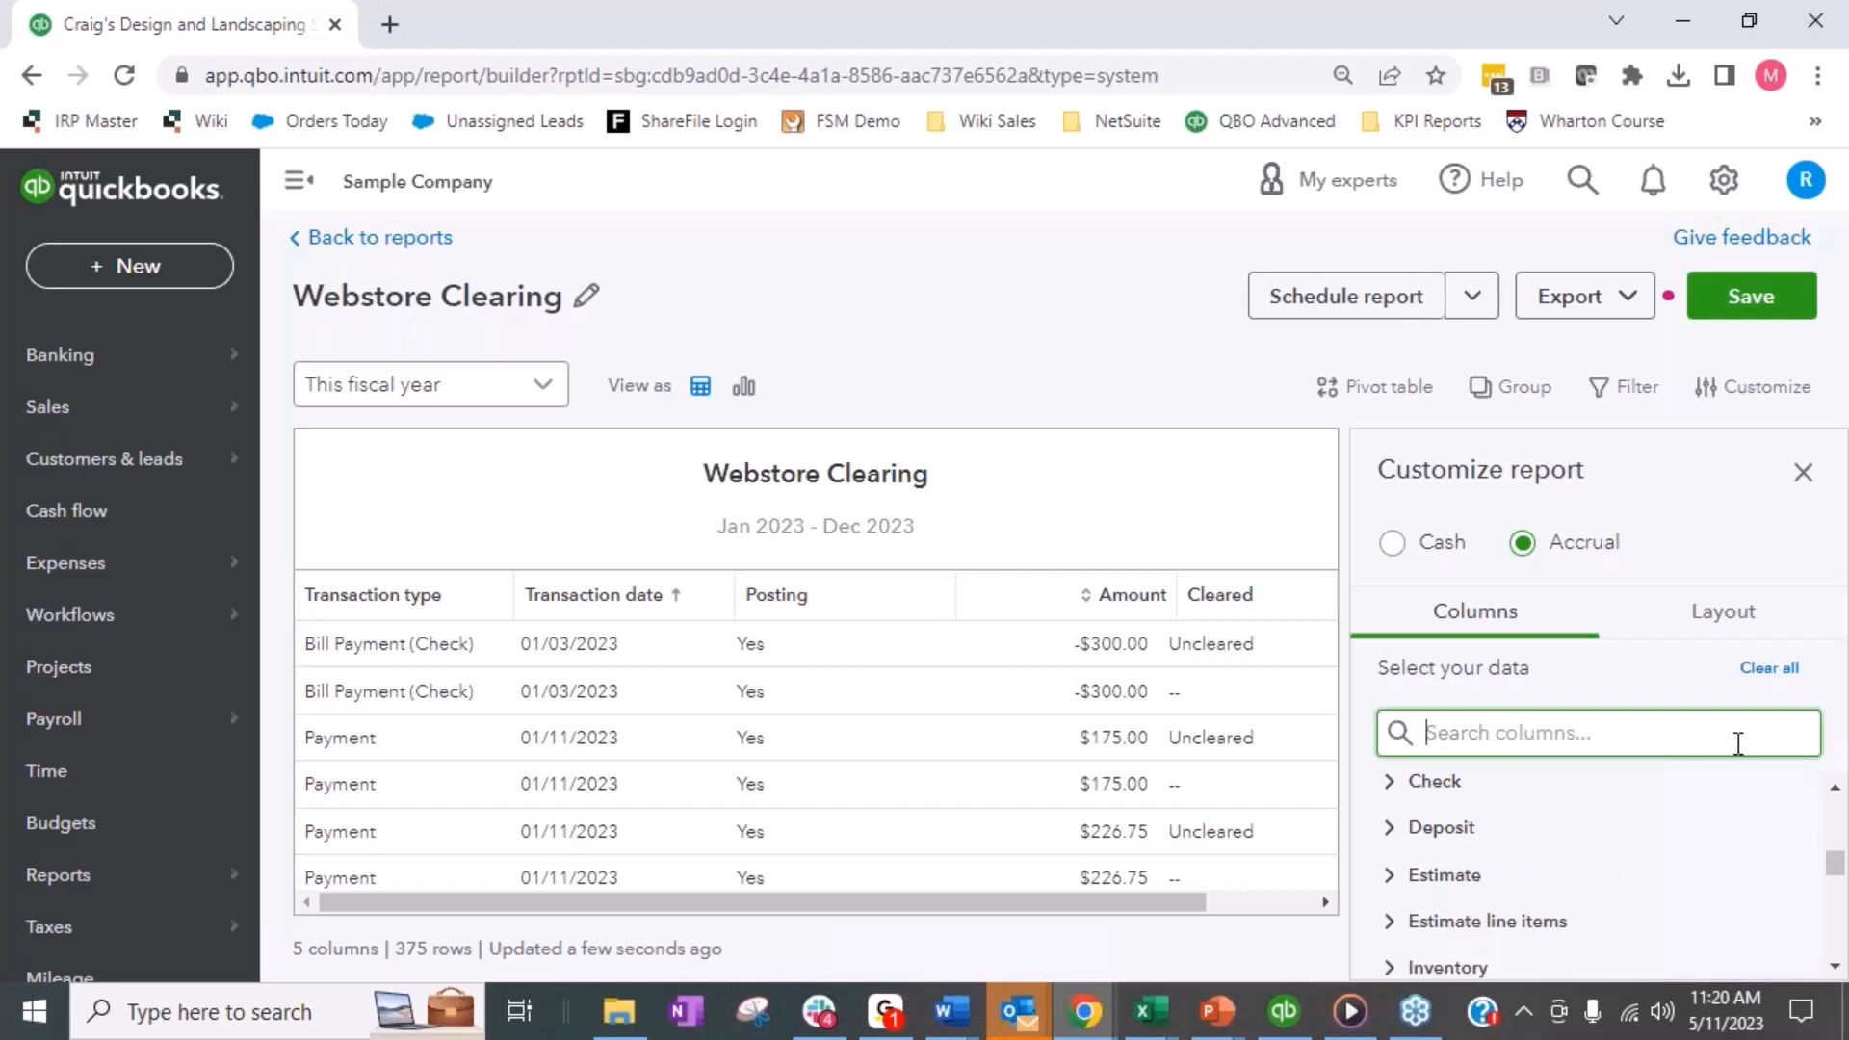
{"action": "type", "text": "amount"}
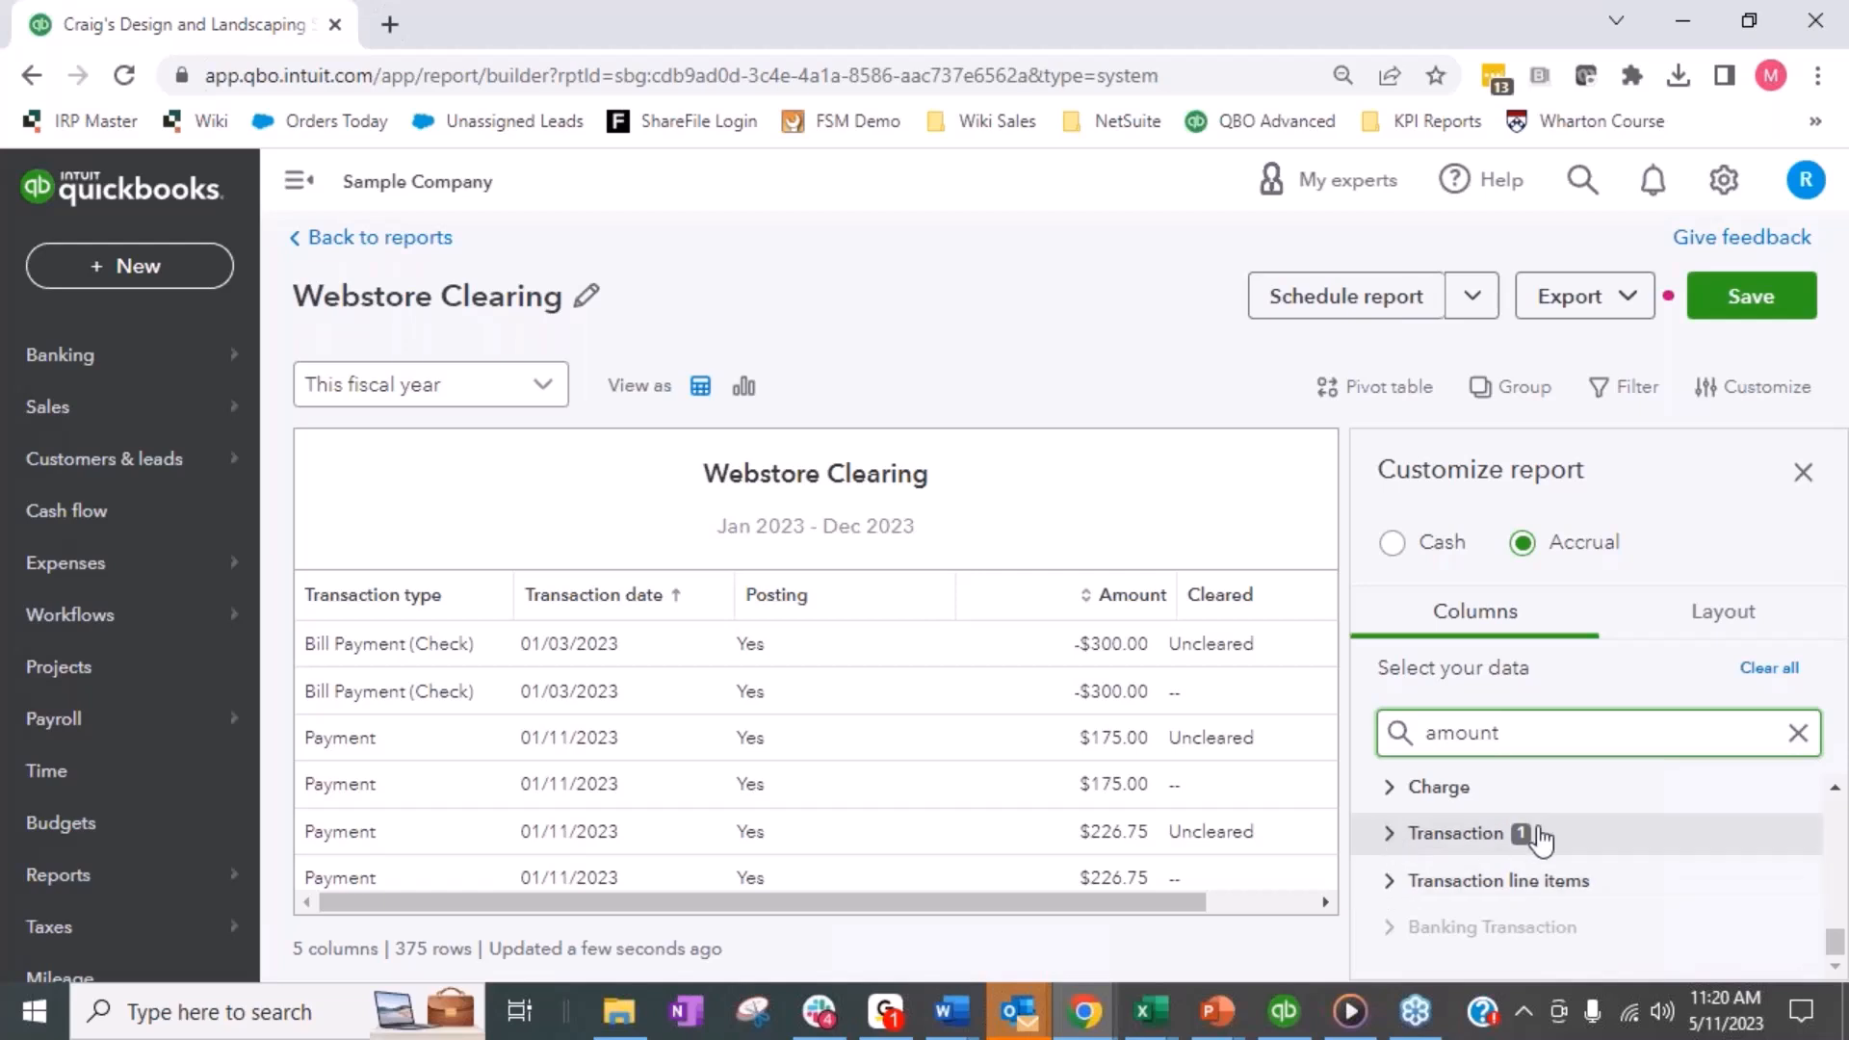
{"action": "left_click", "coordinate": [1390, 833]}
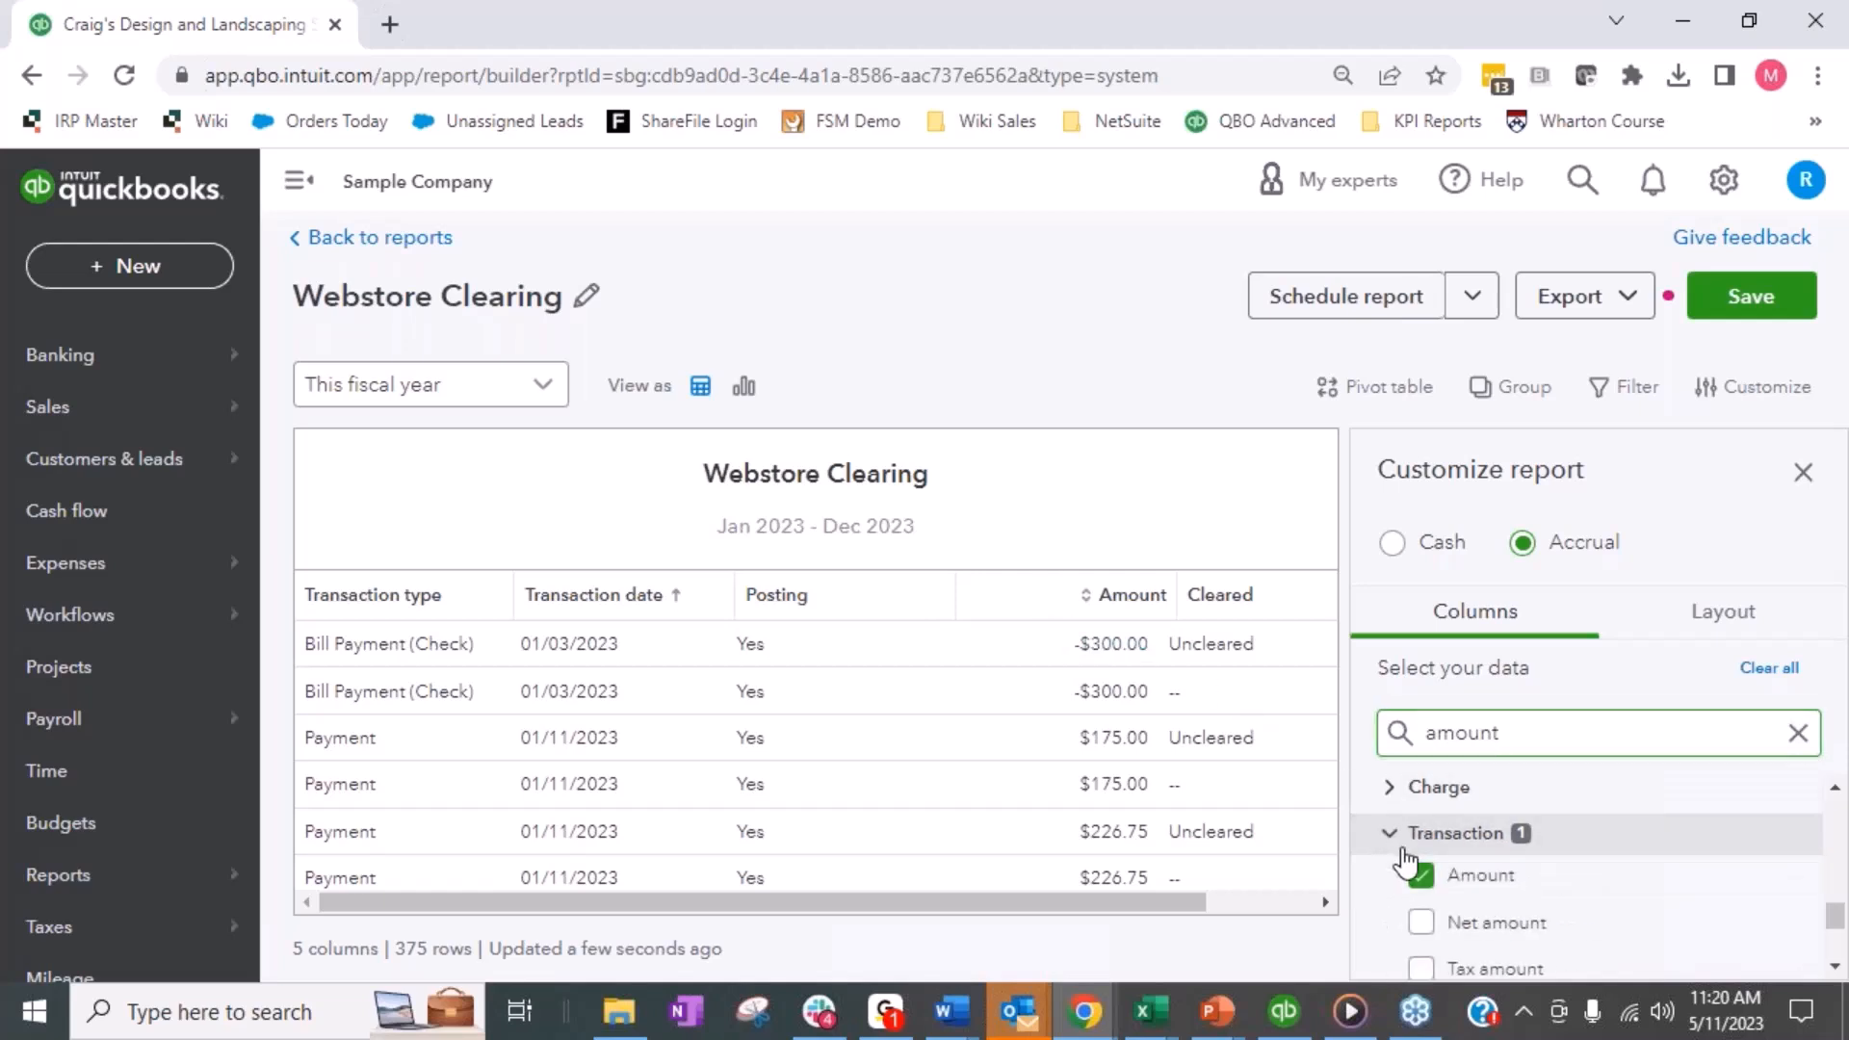
{"action": "left_click", "coordinate": [1421, 874]}
{"action": "left_click", "coordinate": [1388, 834]}
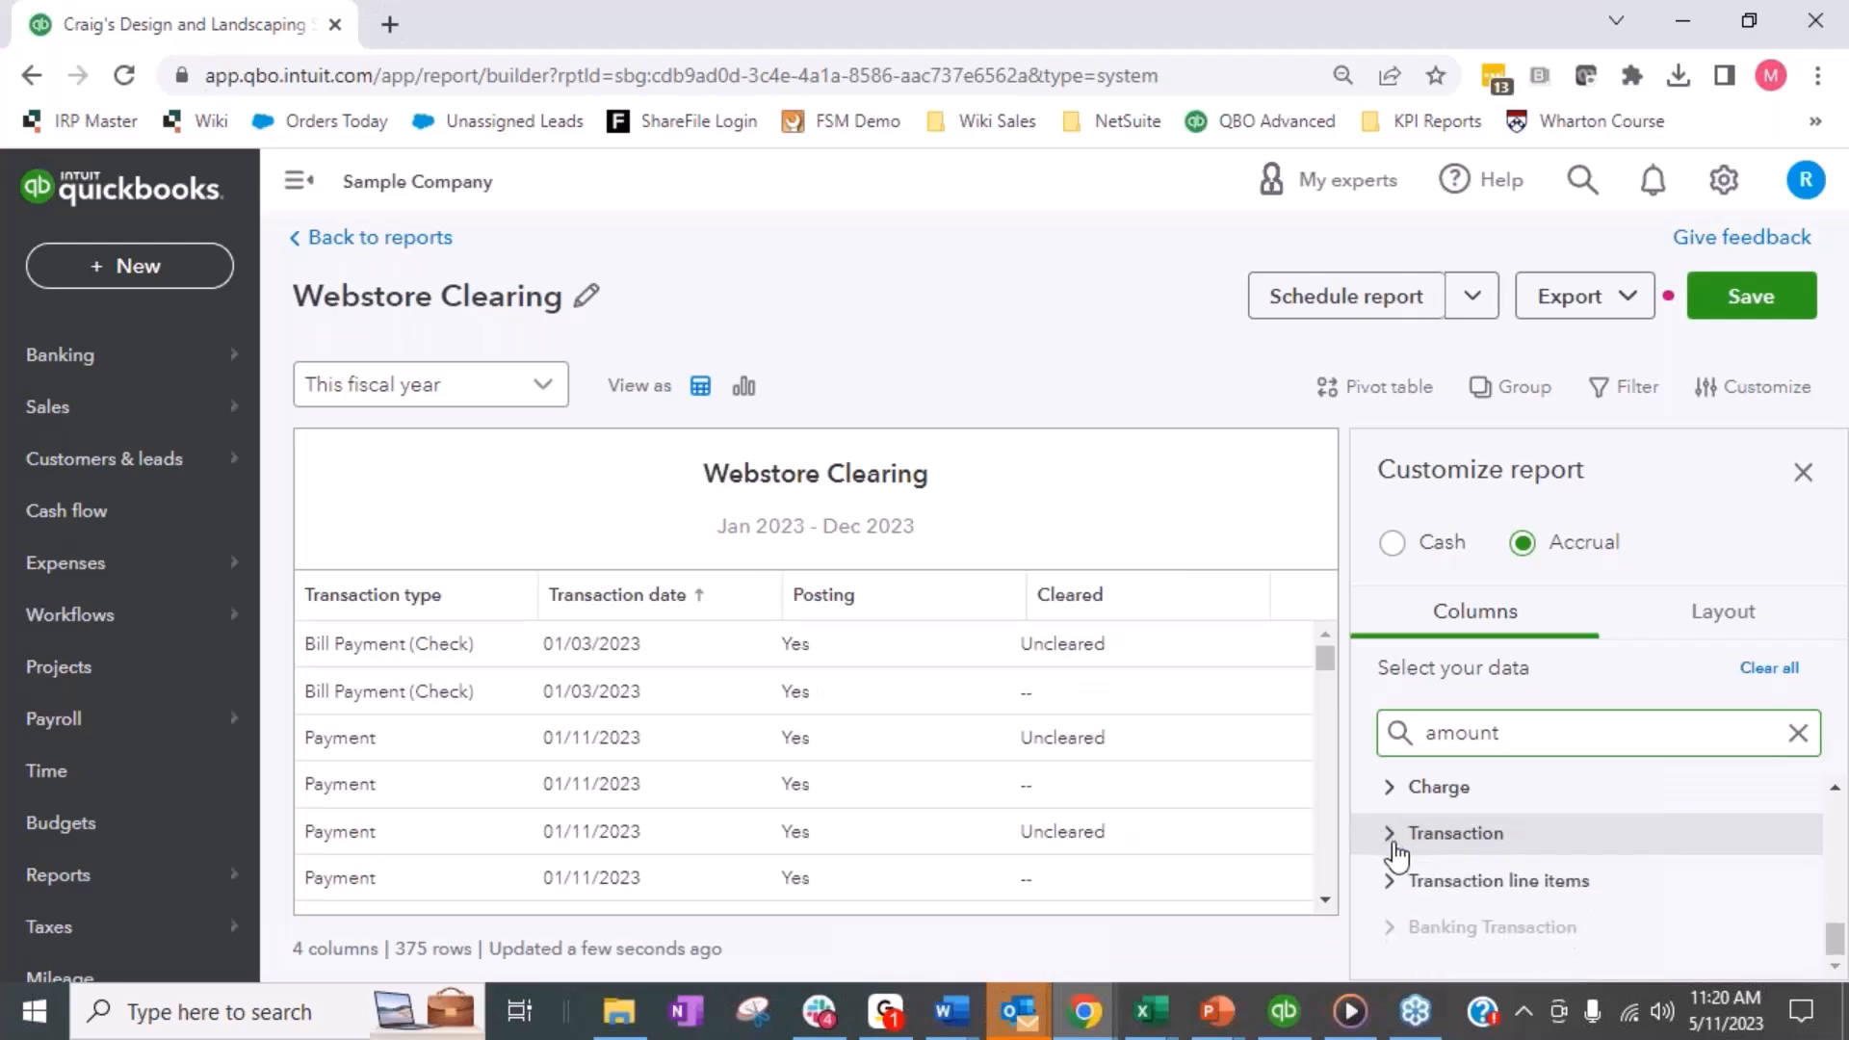
- Add the Amount line column from the Transaction line items group to the report
{"action": "left_click", "coordinate": [1394, 883]}
{"action": "scroll", "coordinate": [1409, 879], "scroll_direction": "down", "scroll_amount": 2}
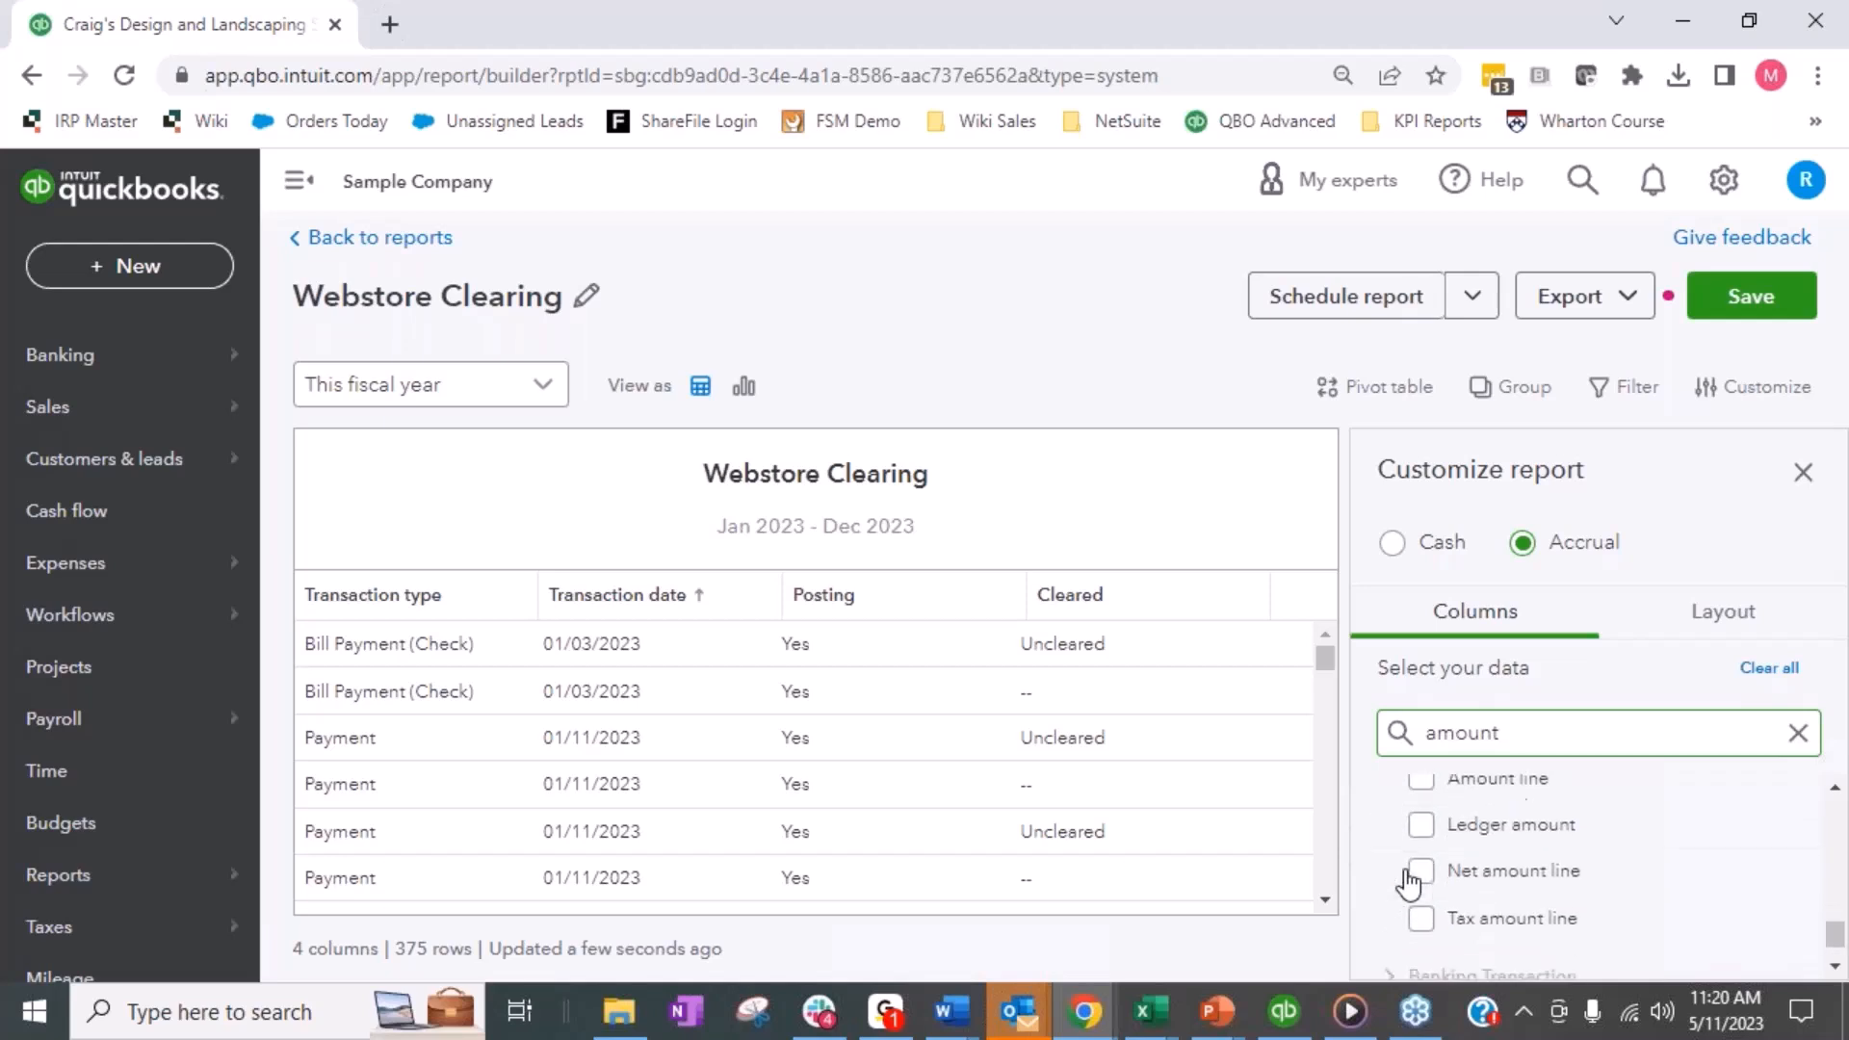
{"action": "scroll", "coordinate": [1403, 835], "scroll_direction": "up", "scroll_amount": 2}
{"action": "left_click", "coordinate": [1421, 925]}
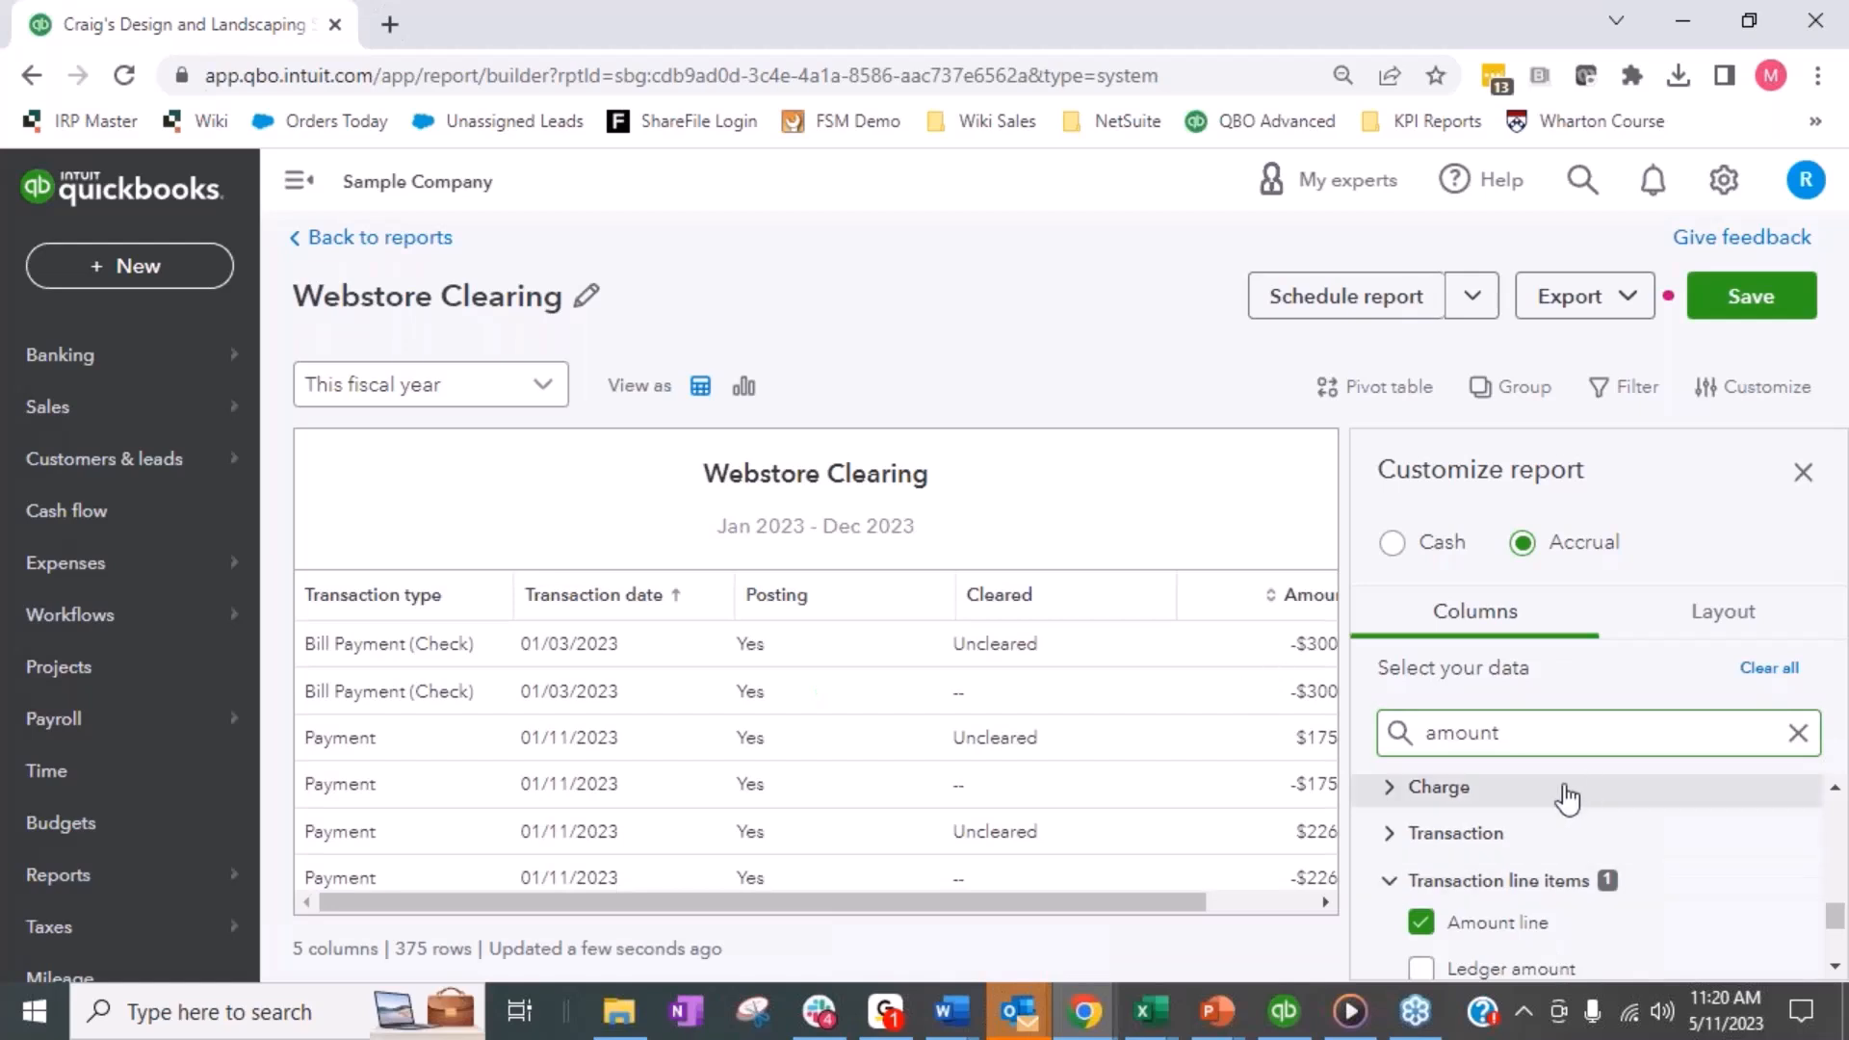
{"action": "left_click", "coordinate": [1390, 884]}
- Search the columns for "account" and add the Account column from Transaction line items to the report
{"action": "left_click_drag", "start_coordinate": [1501, 734], "coordinate": [1432, 734]}
{"action": "type", "text": "ccount"}
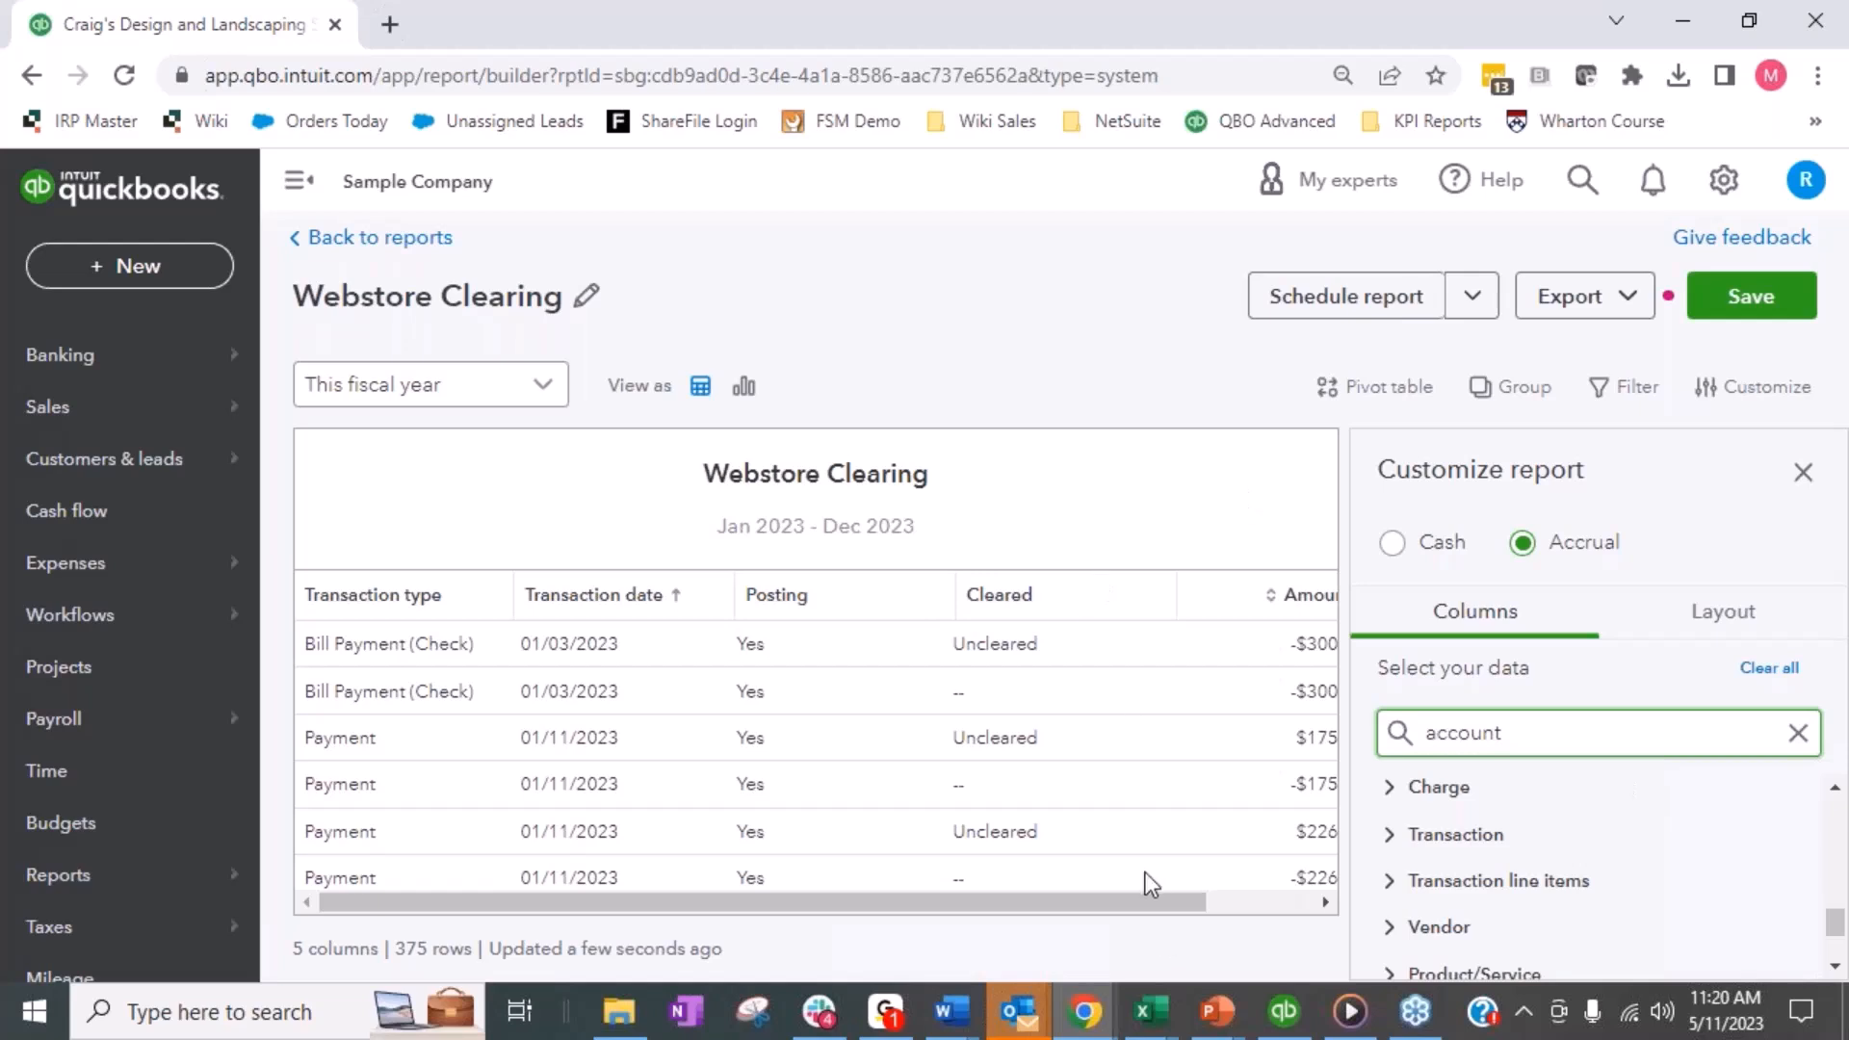
{"action": "scroll", "coordinate": [1680, 855], "scroll_direction": "down", "scroll_amount": 2}
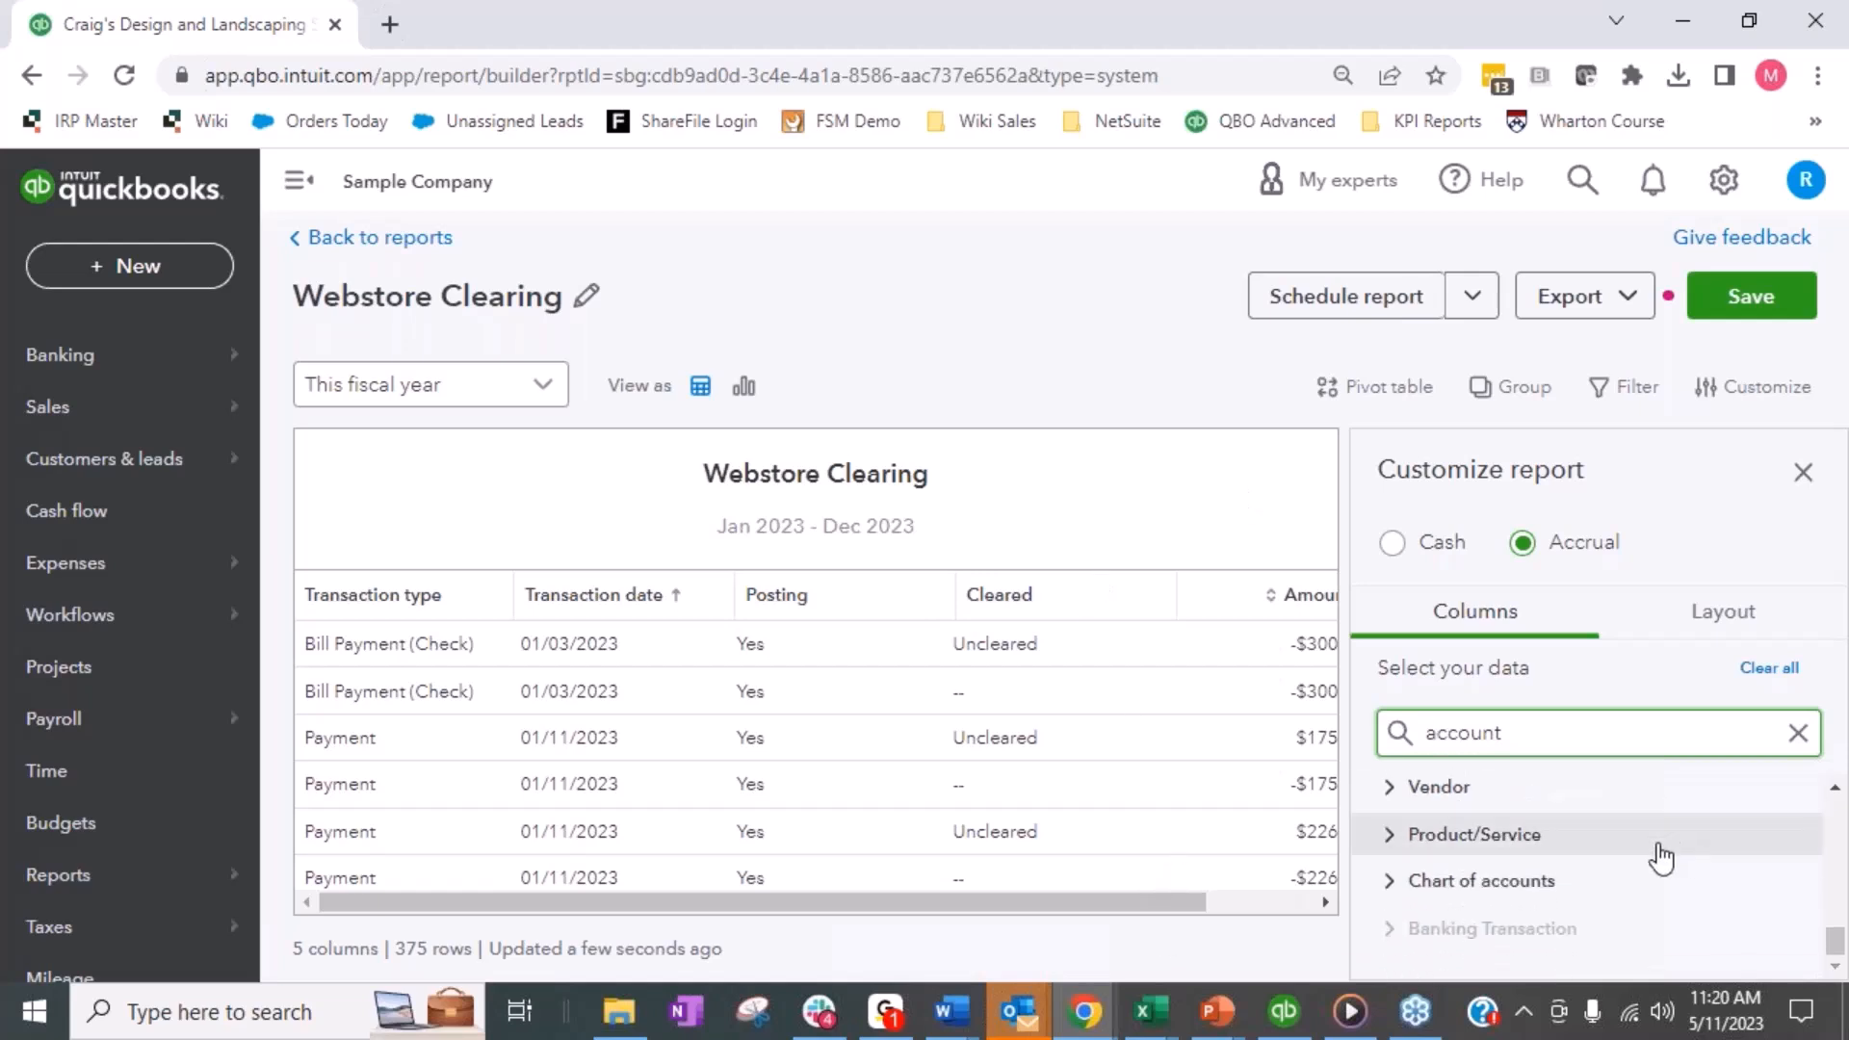
{"action": "scroll", "coordinate": [1409, 896], "scroll_direction": "up", "scroll_amount": 2}
{"action": "left_click", "coordinate": [1391, 888]}
{"action": "left_click", "coordinate": [1421, 926]}
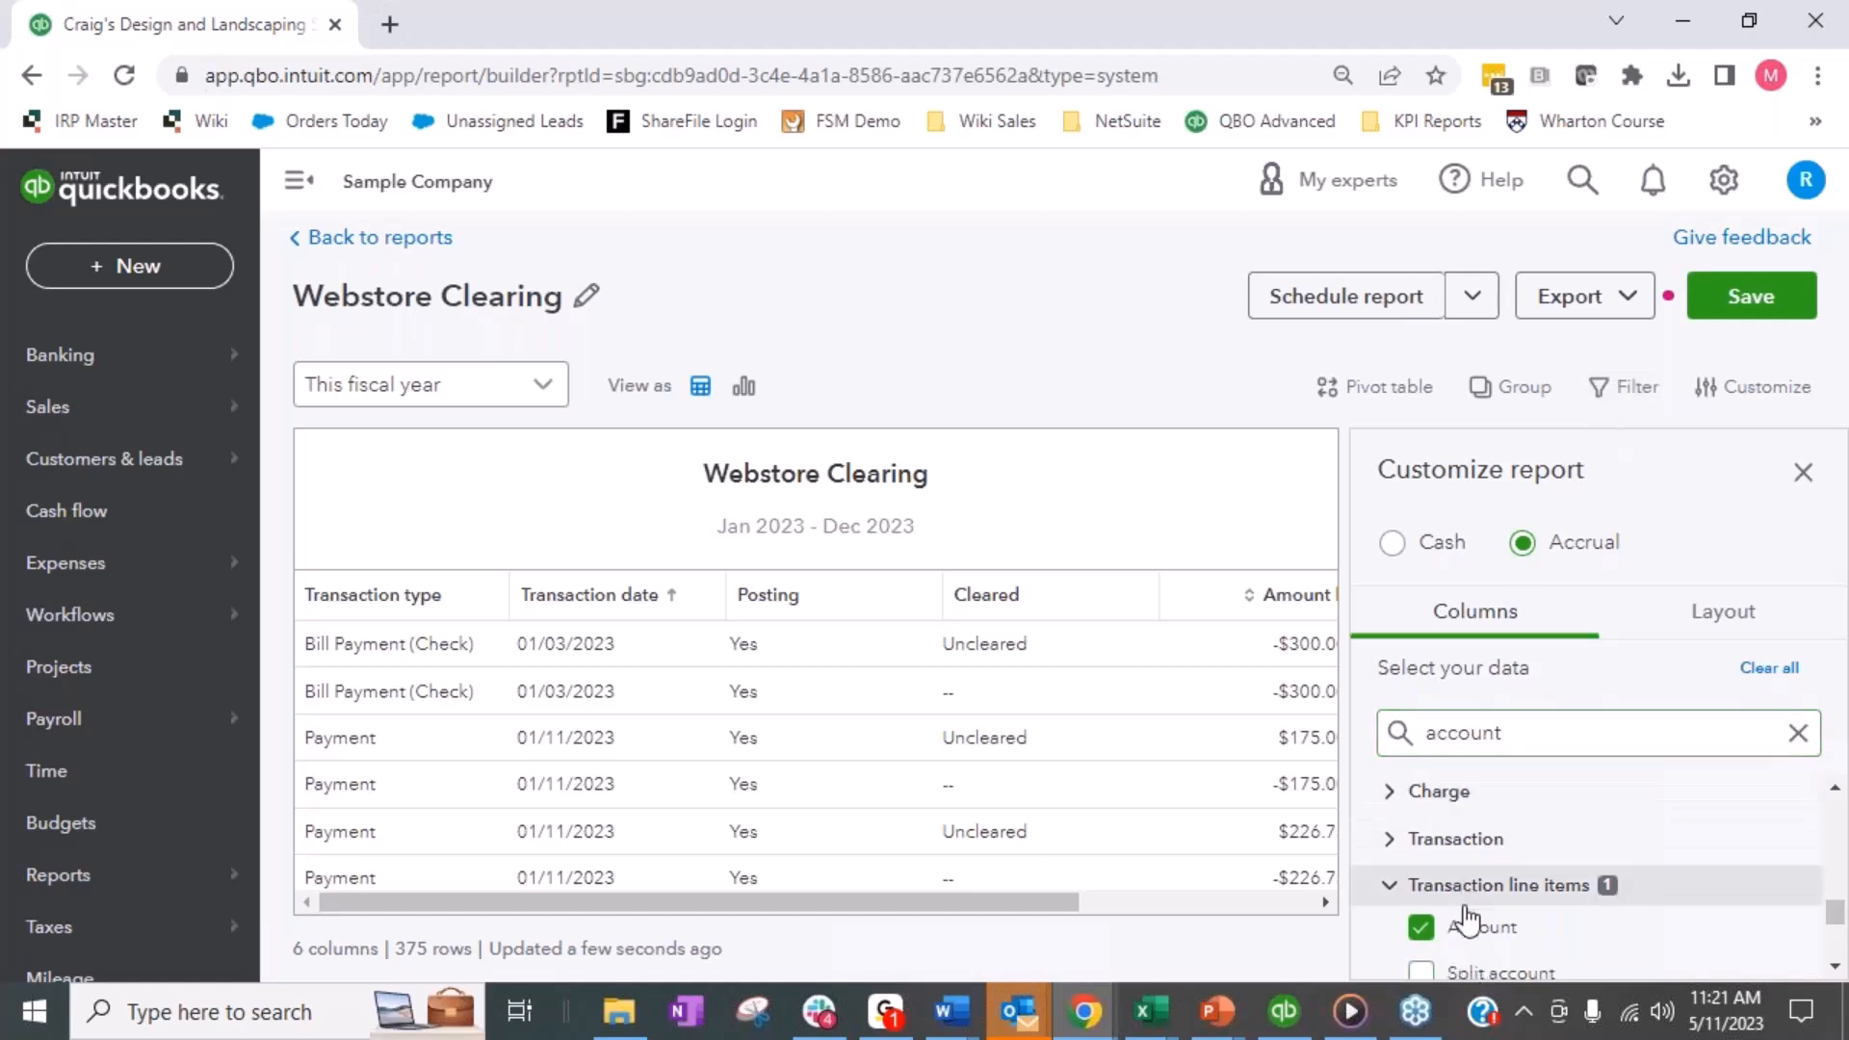
- Narrow the report's Cleared column and move Transaction date ahead of Transaction type in the column layout
{"action": "left_click_drag", "start_coordinate": [944, 901], "coordinate": [765, 887]}
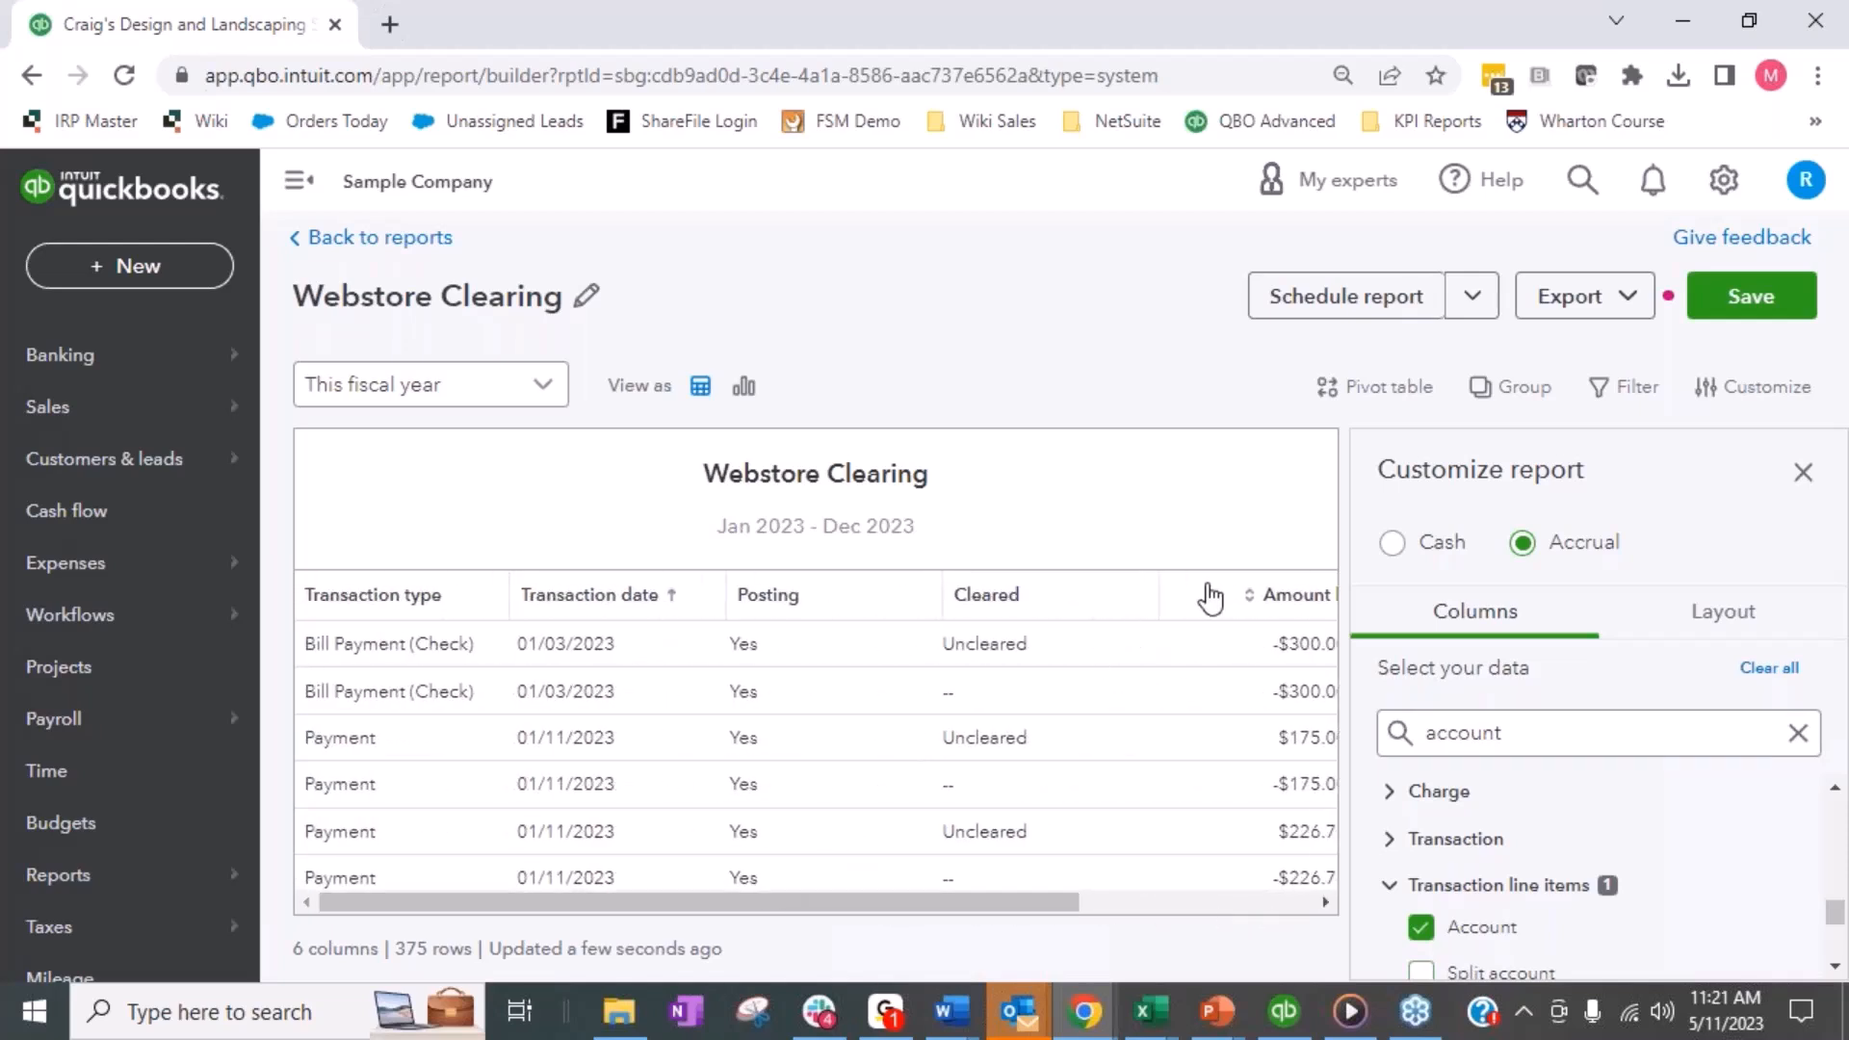
{"action": "left_click_drag", "start_coordinate": [1156, 586], "coordinate": [983, 590]}
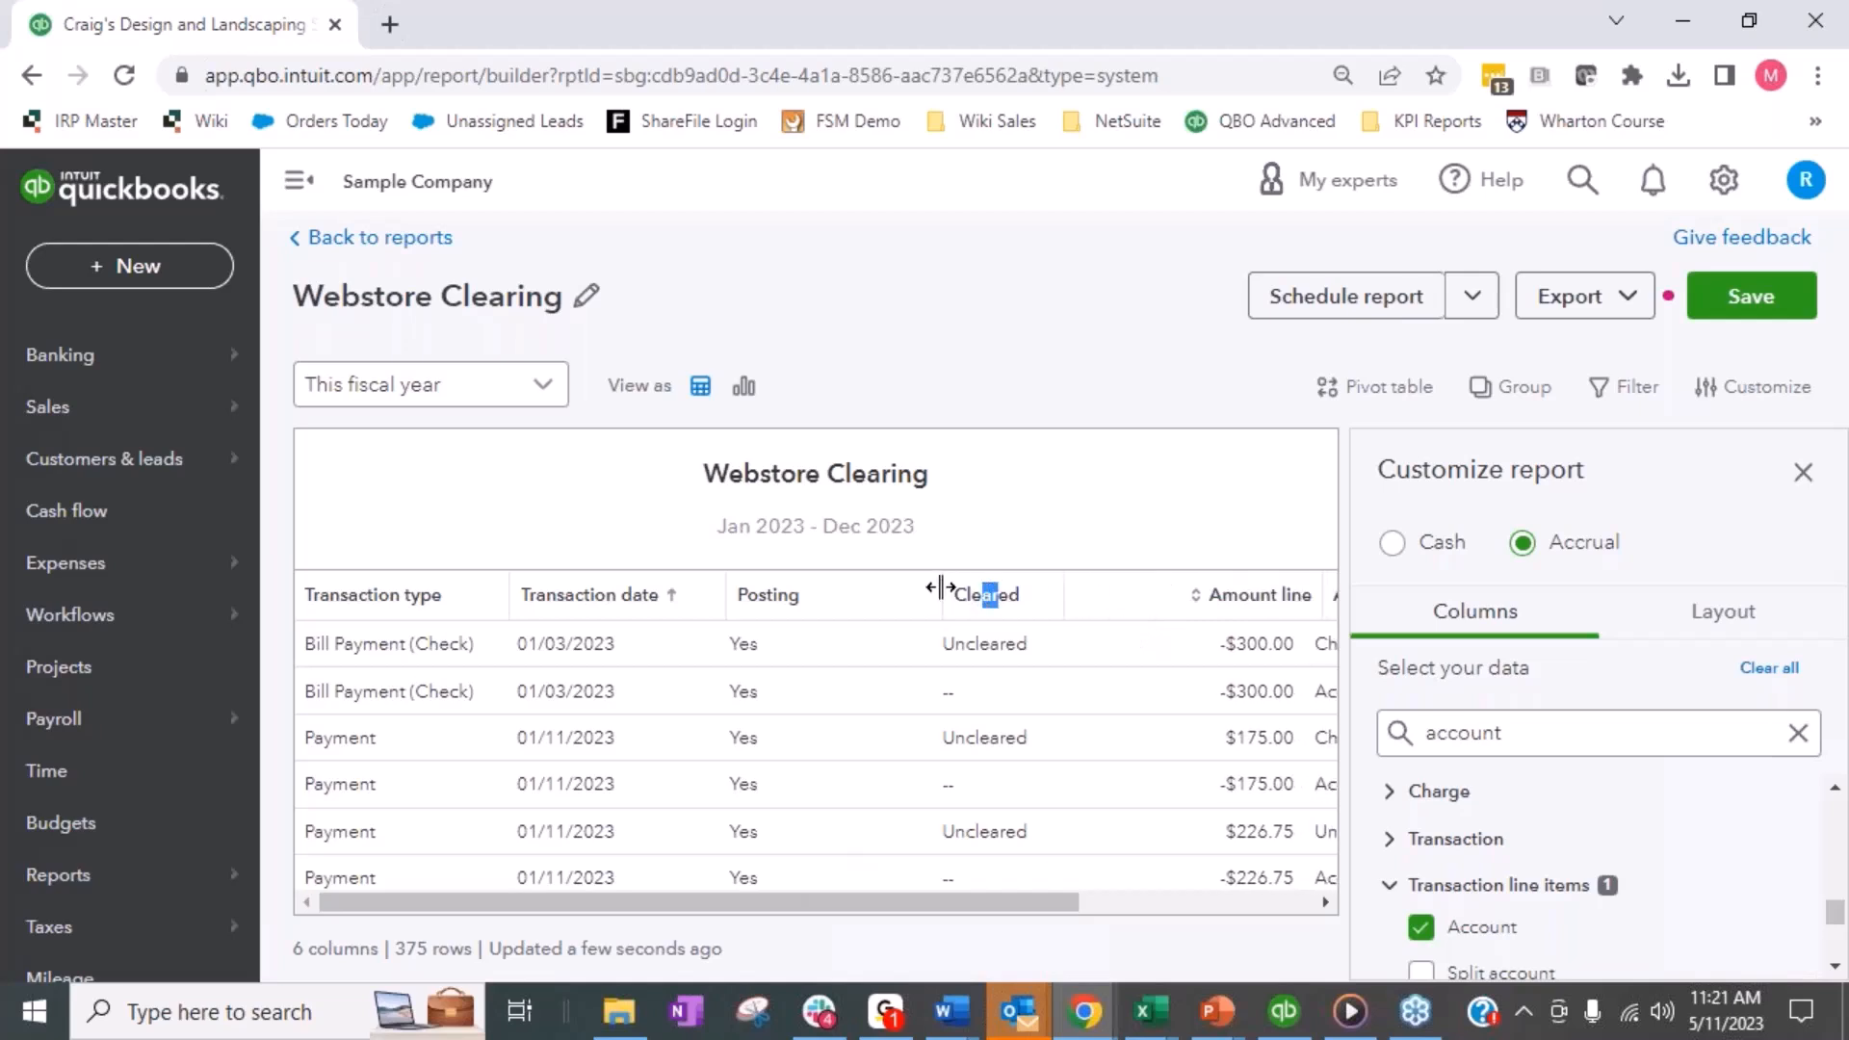
{"action": "left_click", "coordinate": [1713, 626]}
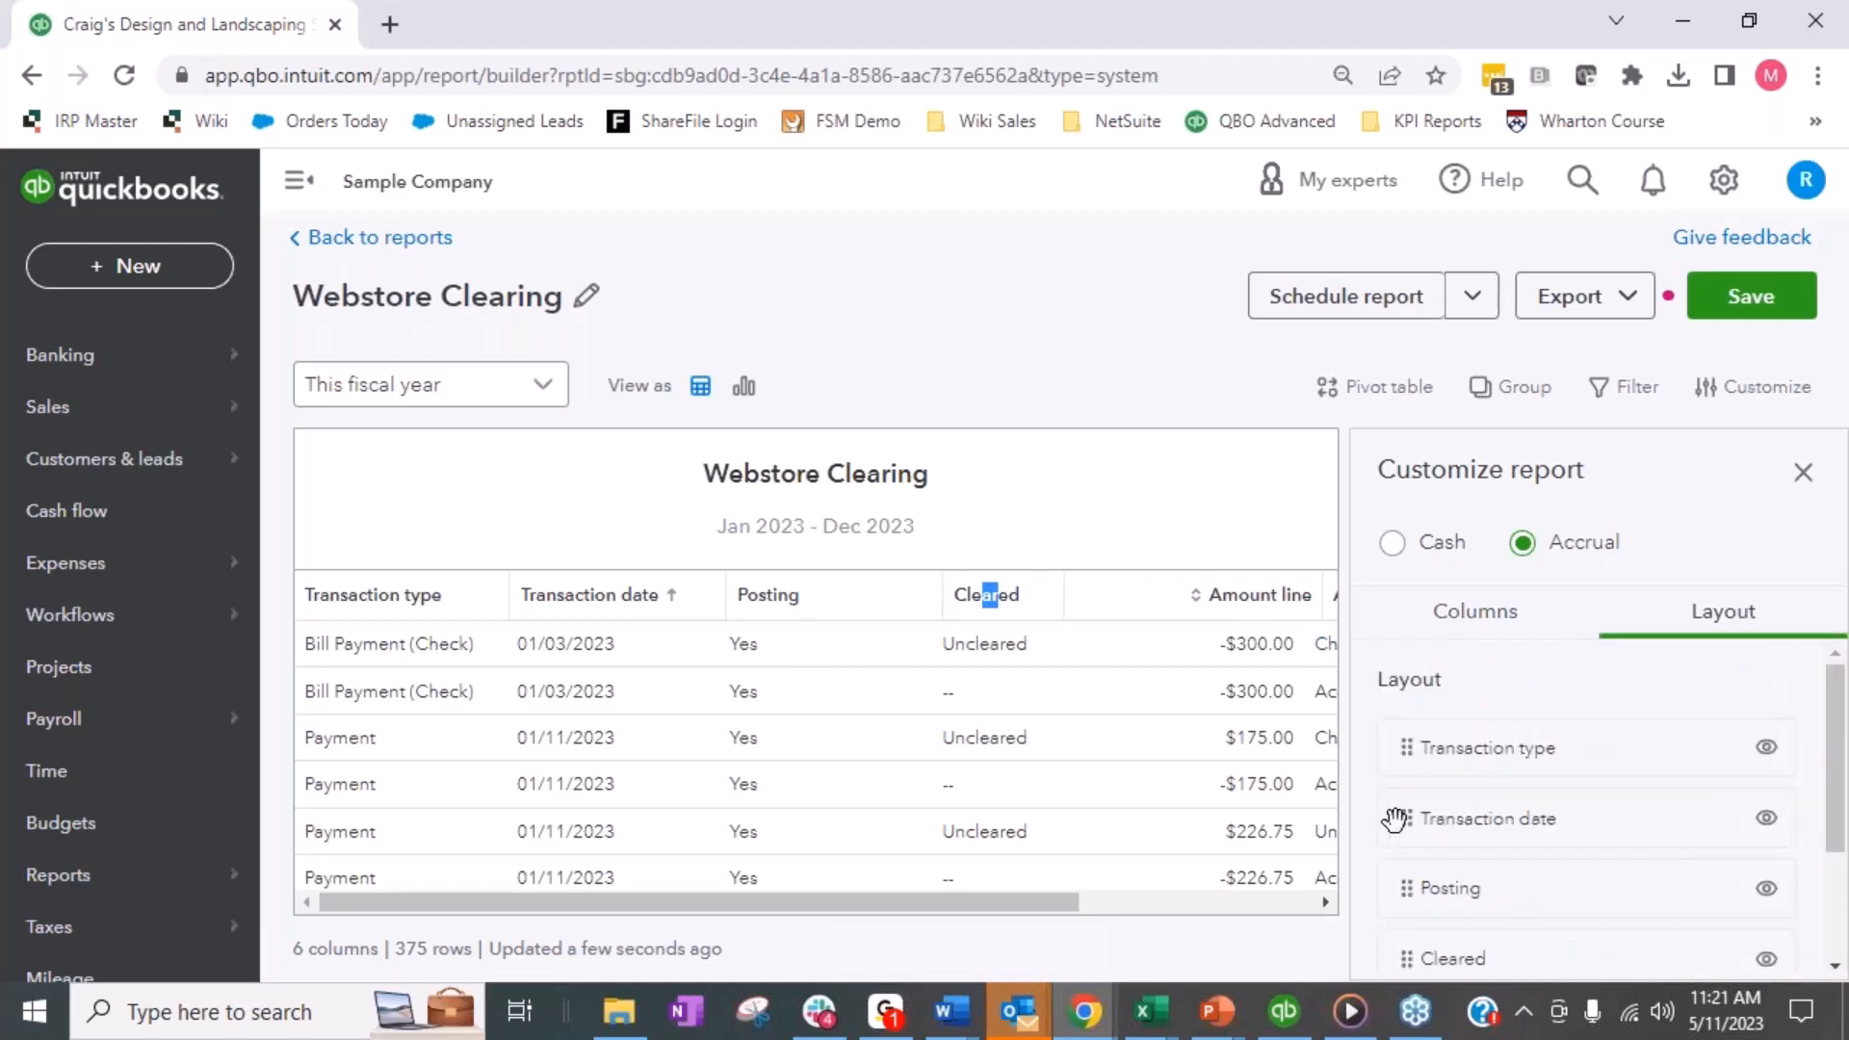
{"action": "left_click_drag", "start_coordinate": [1407, 820], "coordinate": [1404, 744]}
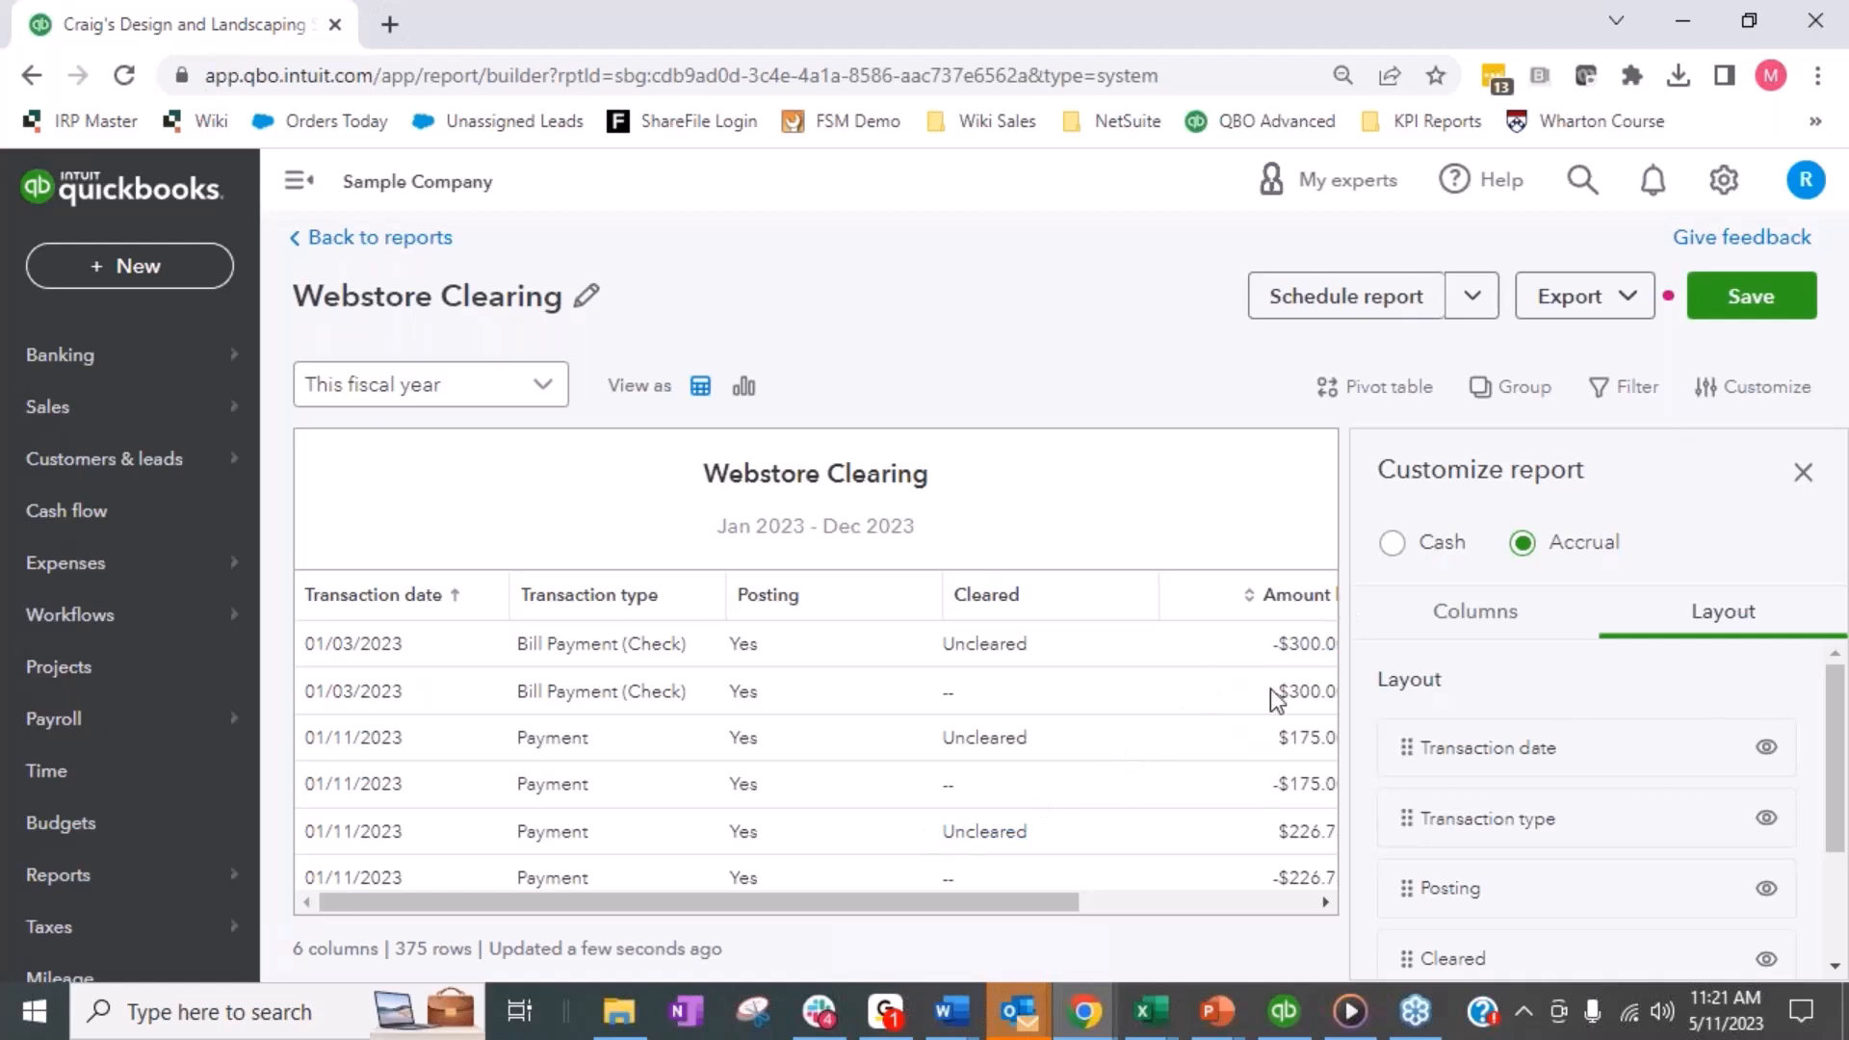
- Save the Webstore Clearing report and close its customization settings
{"action": "left_click", "coordinate": [1754, 307]}
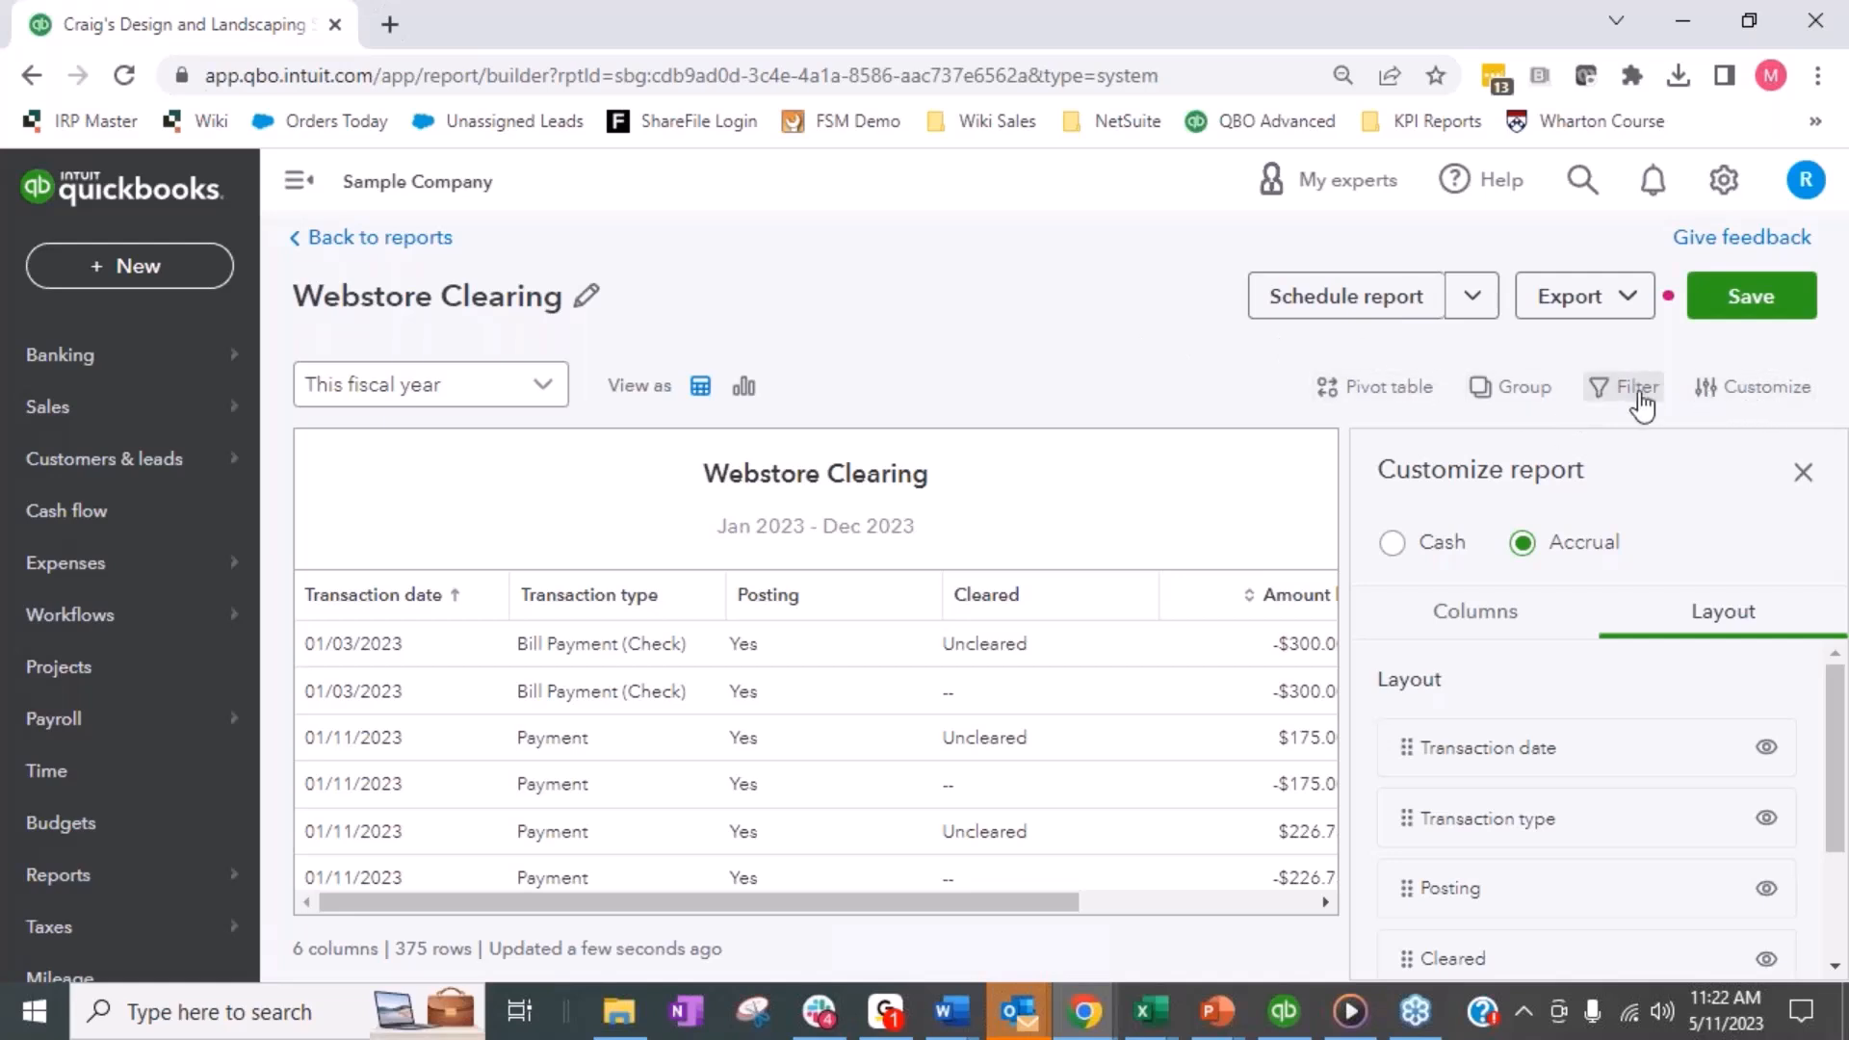
{"action": "left_click", "coordinate": [1801, 474]}
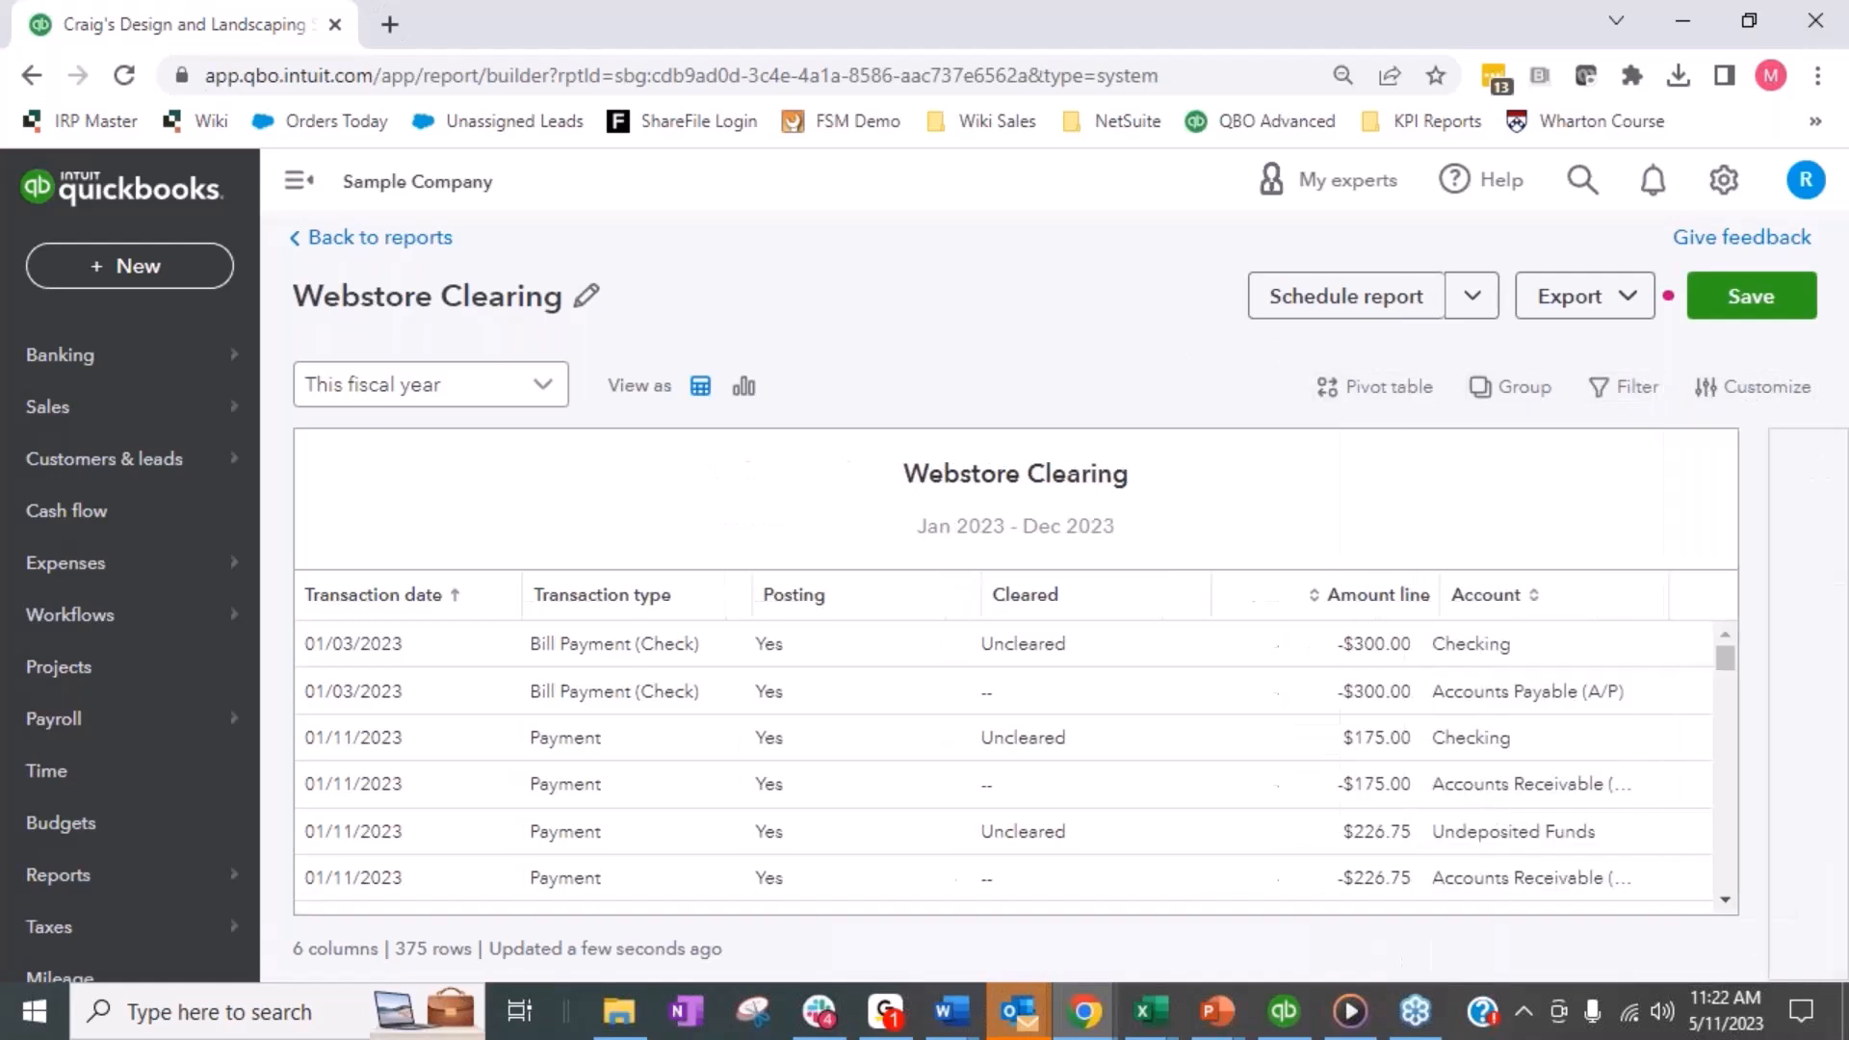
- Filter the report to lines where Account line equals Webstore Clearing
{"action": "left_click", "coordinate": [1635, 395]}
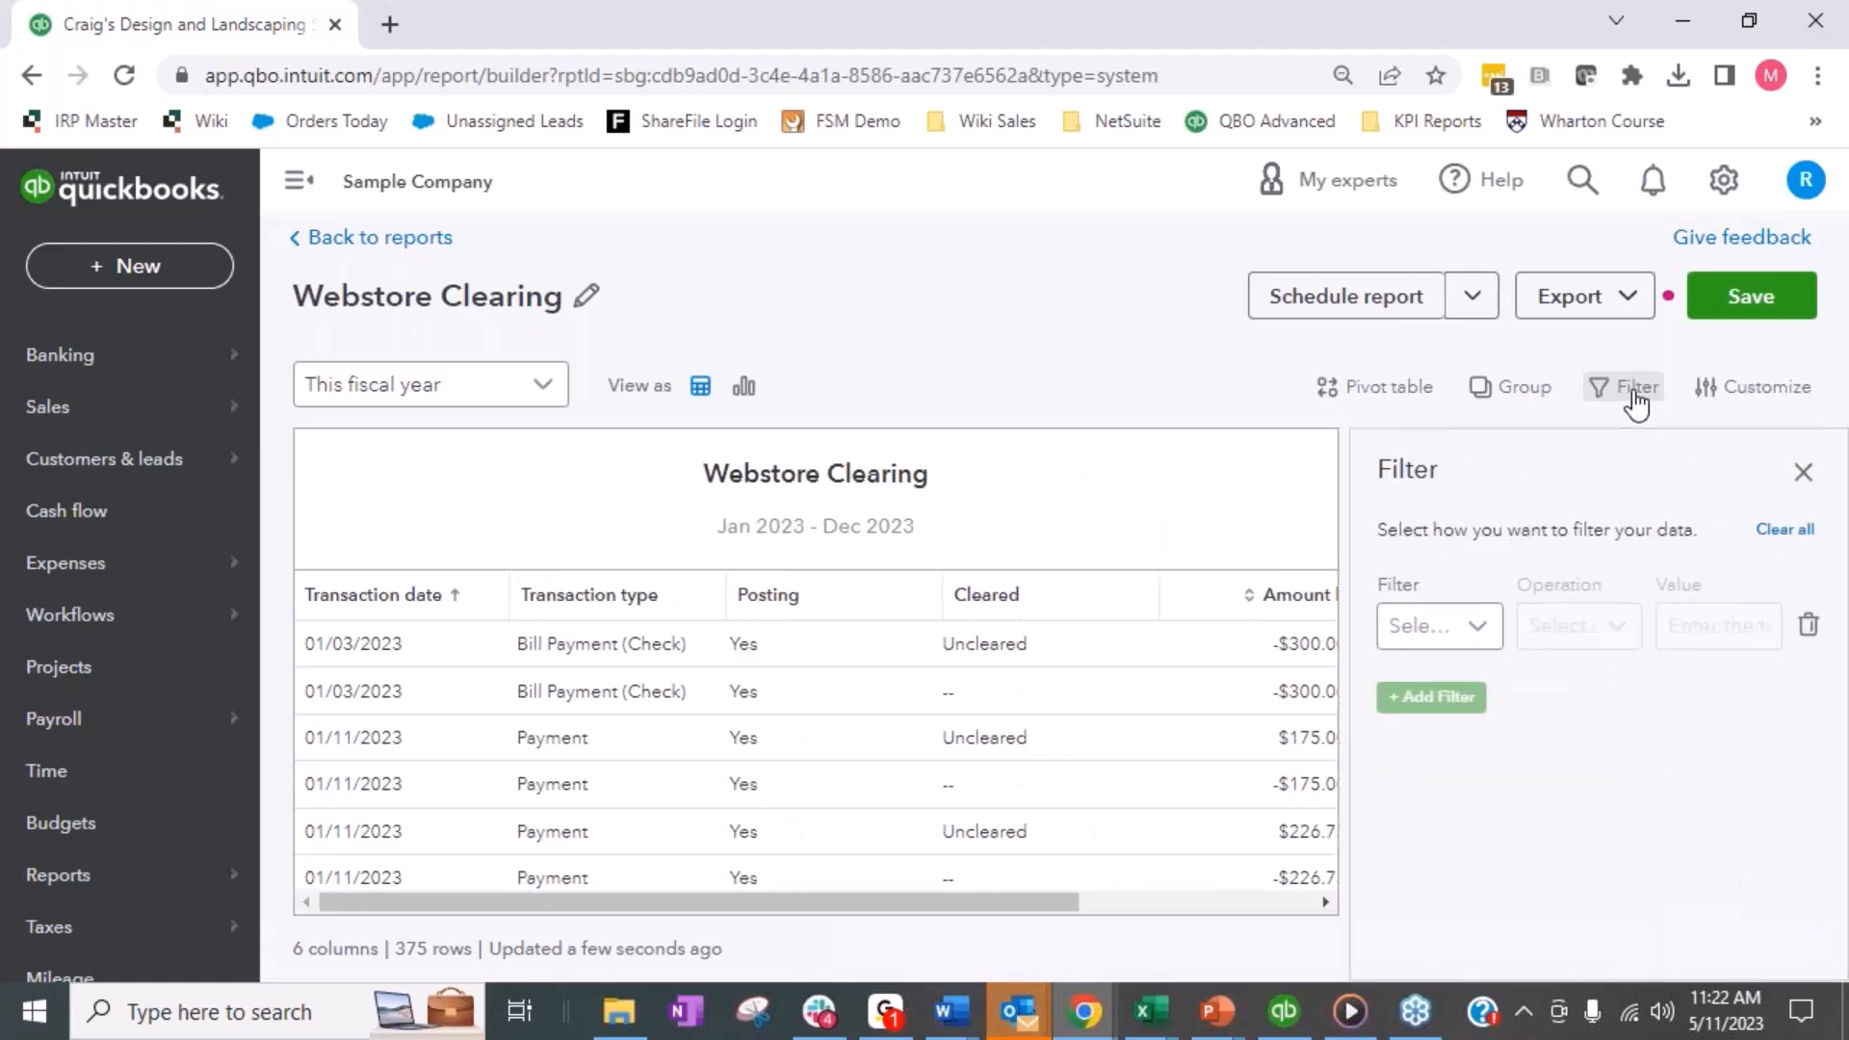
{"action": "left_click", "coordinate": [1480, 627]}
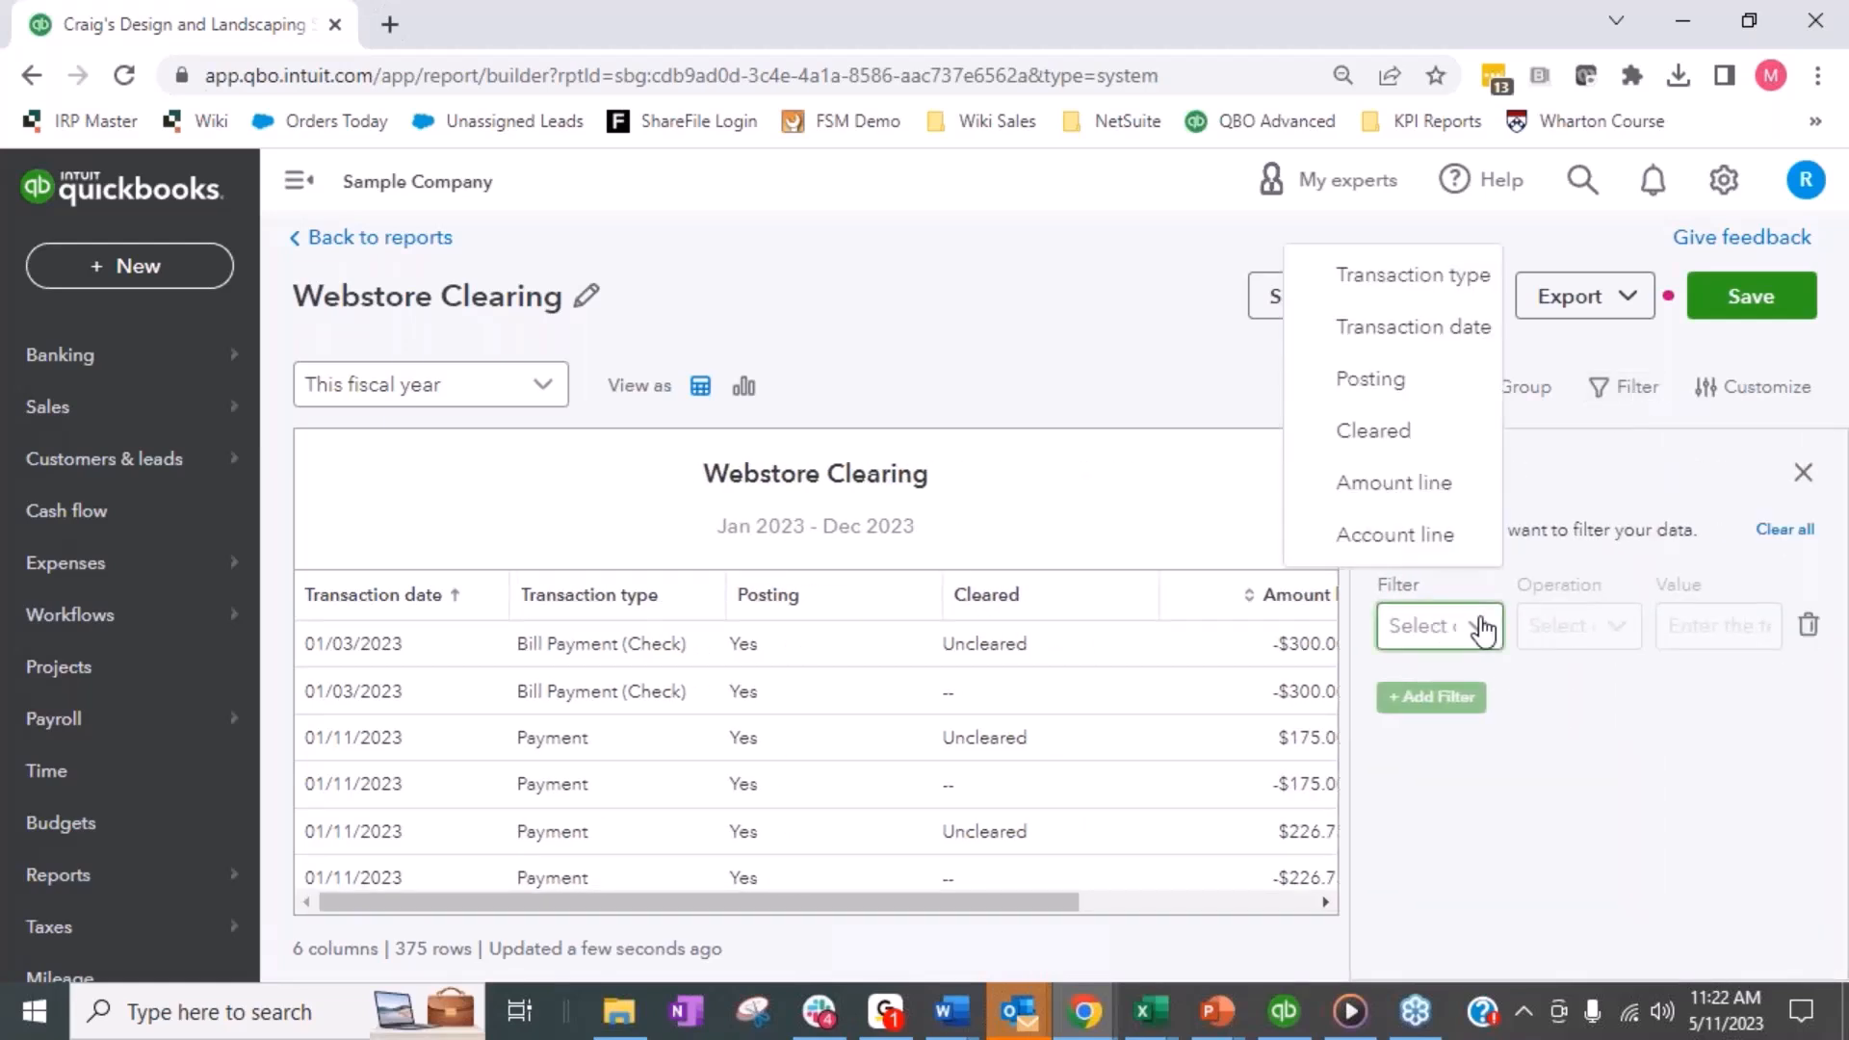
{"action": "left_click", "coordinate": [1442, 539]}
{"action": "left_click", "coordinate": [1577, 636]}
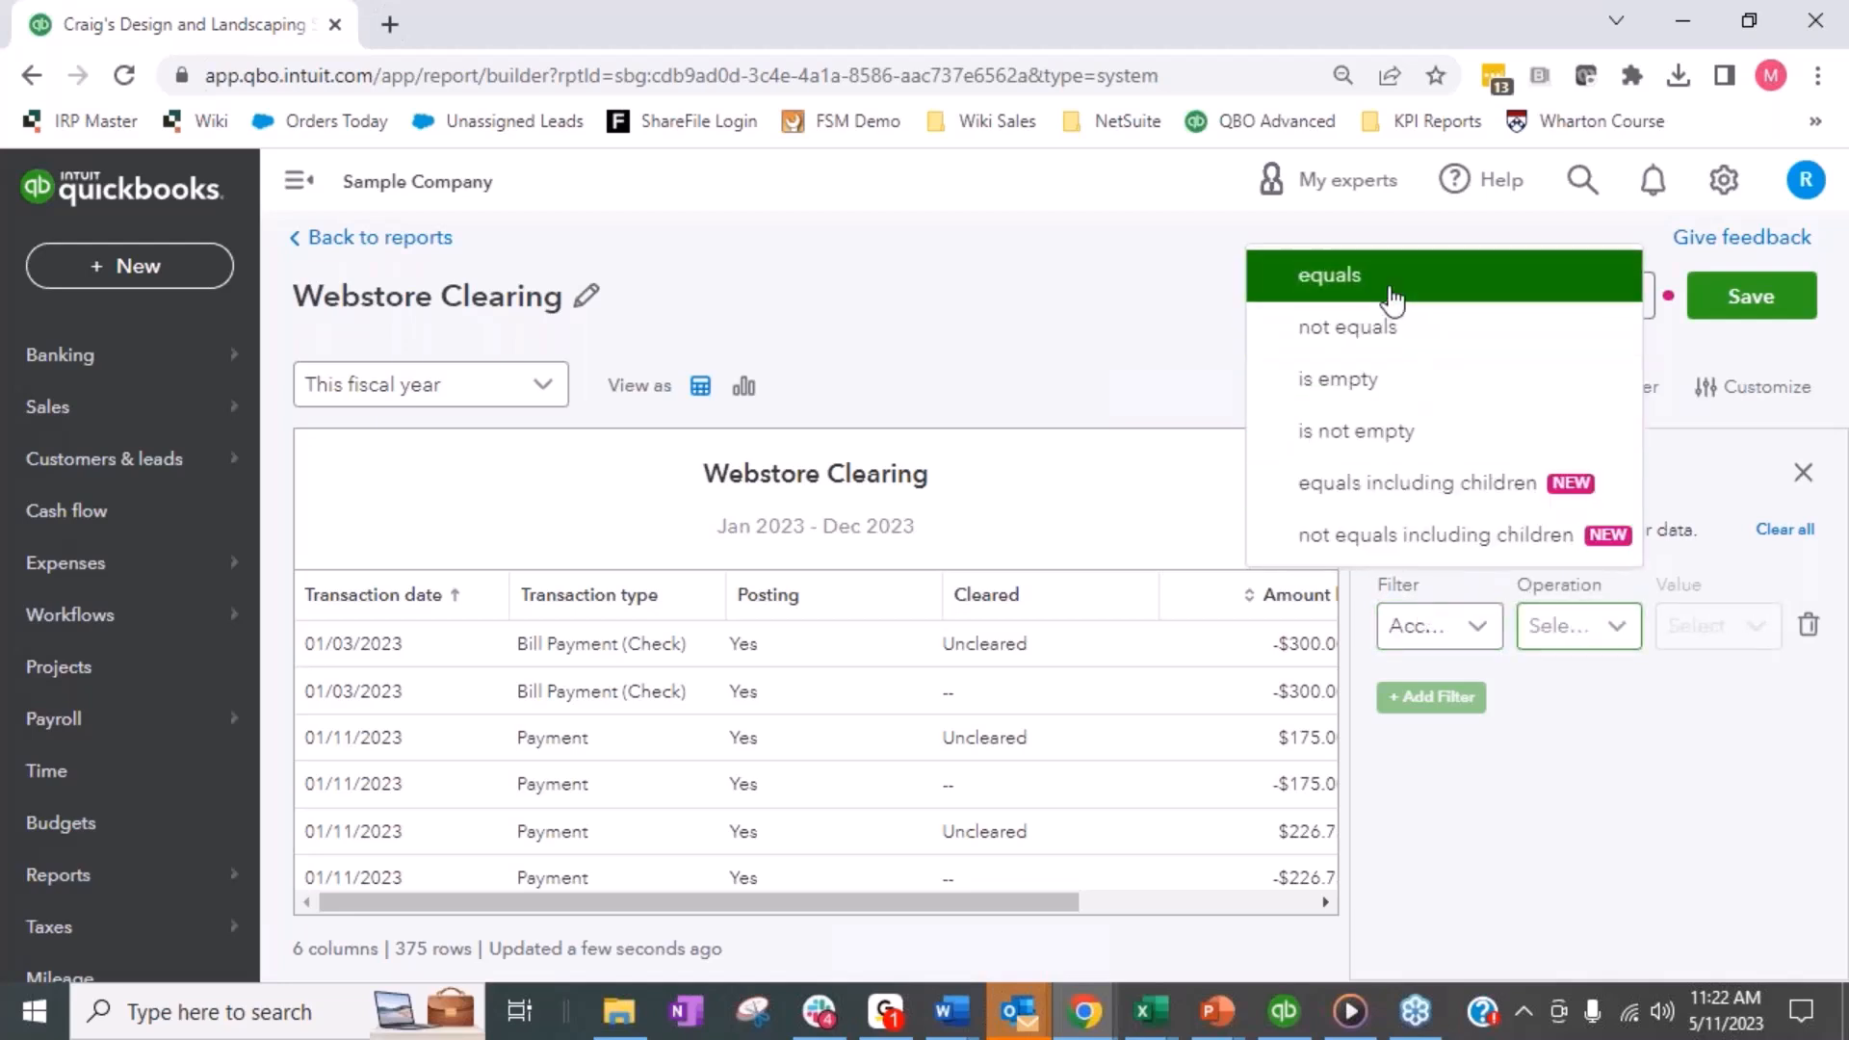
{"action": "left_click", "coordinate": [1393, 279]}
{"action": "left_click", "coordinate": [1705, 626]}
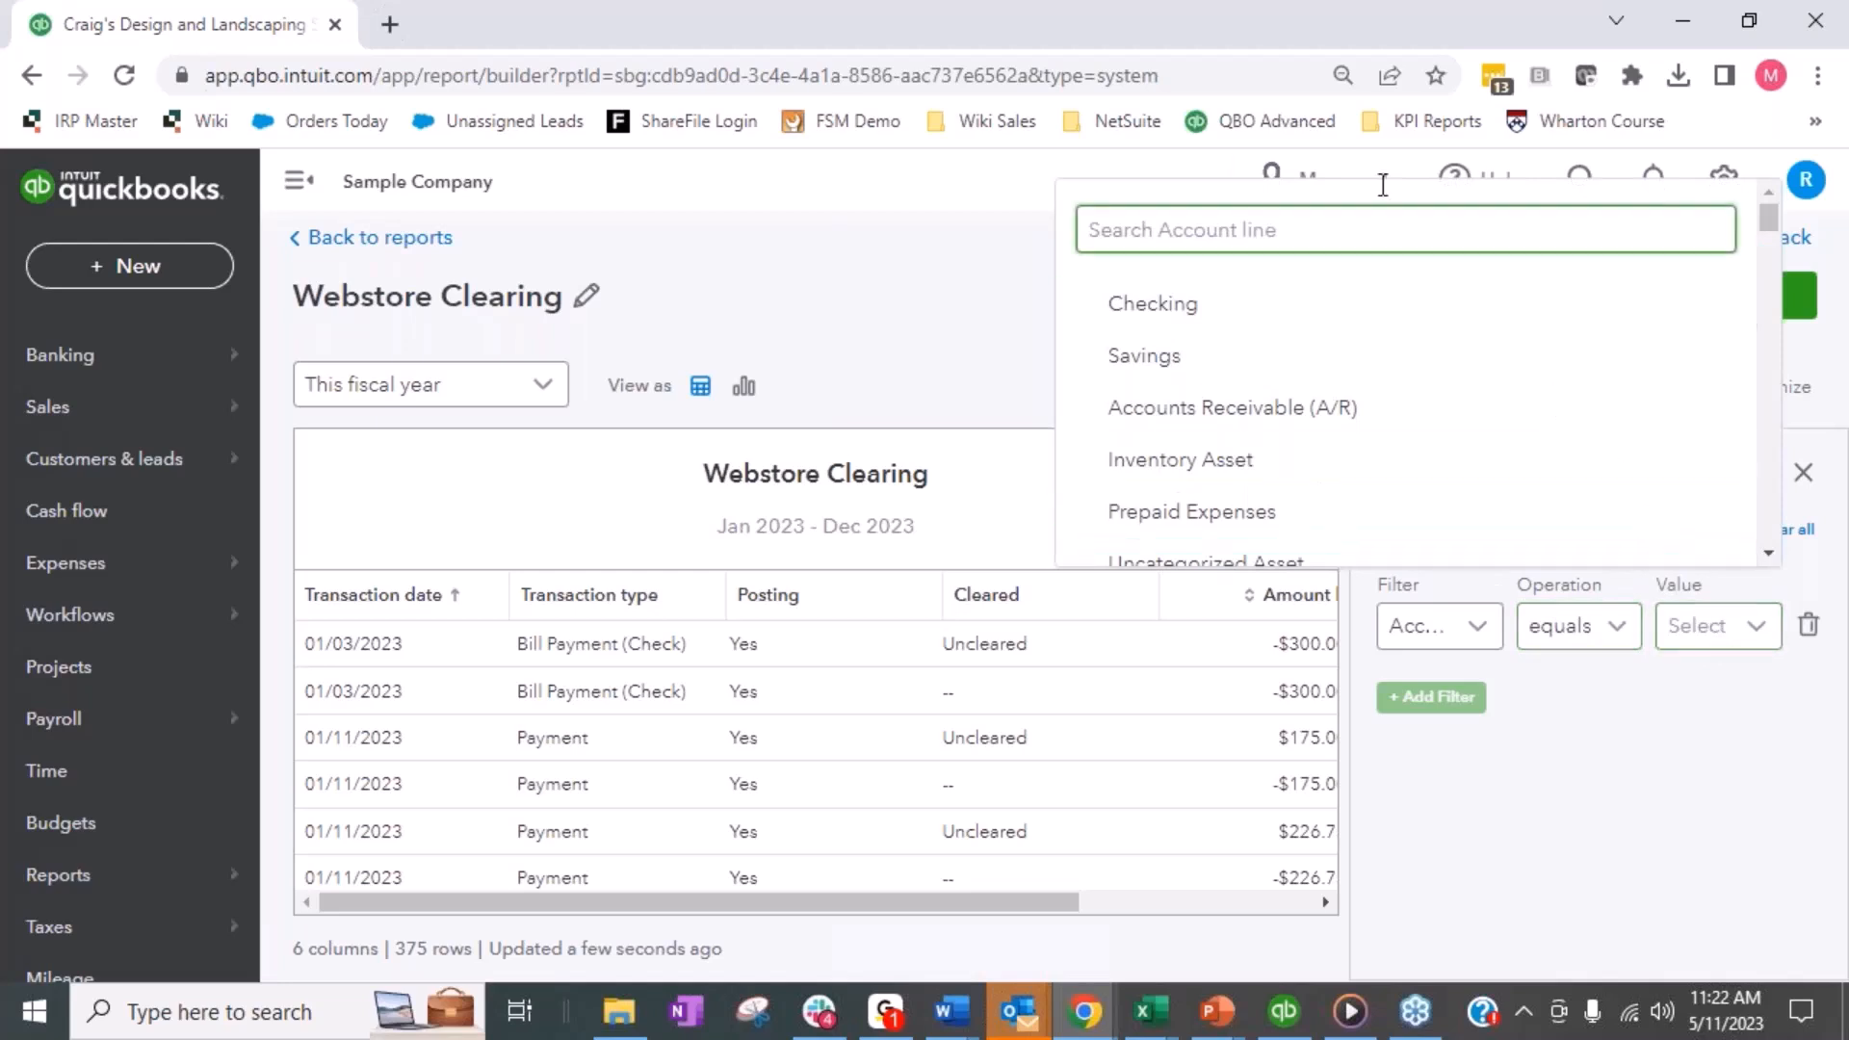
{"action": "type", "text": "web"}
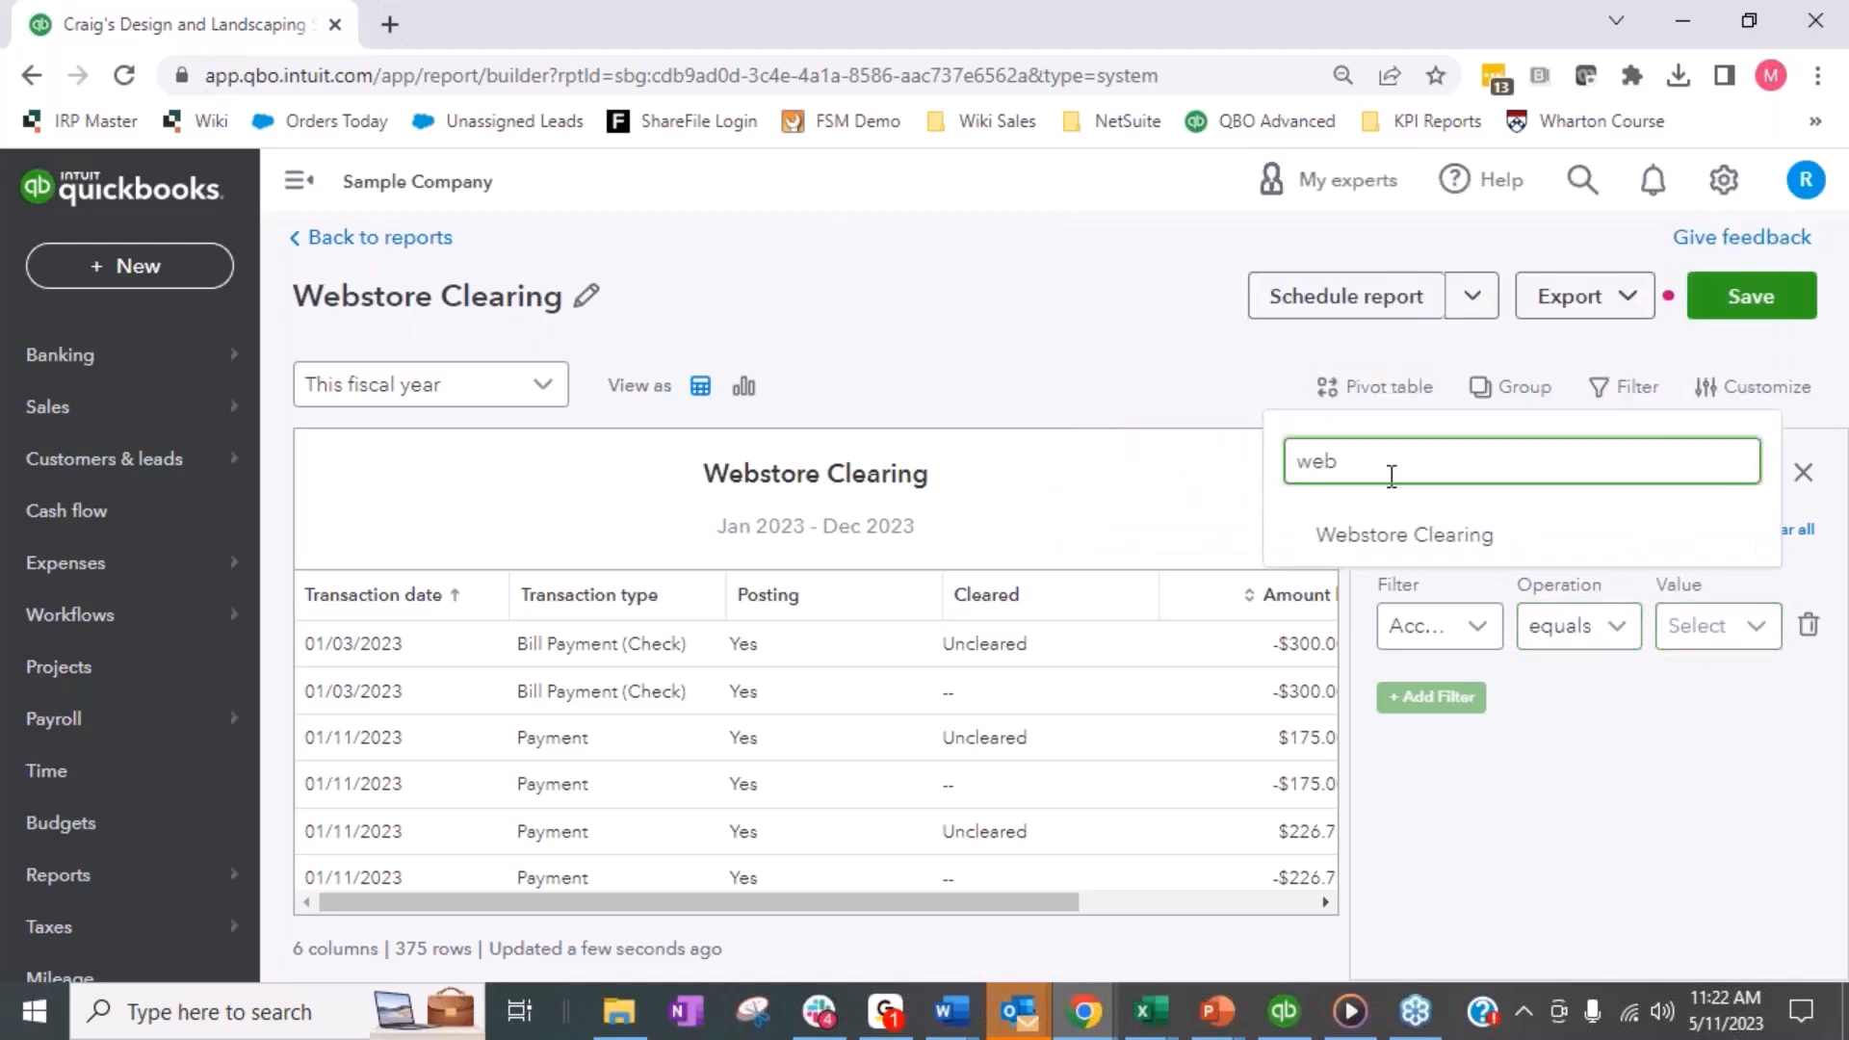
{"action": "left_click", "coordinate": [1410, 535]}
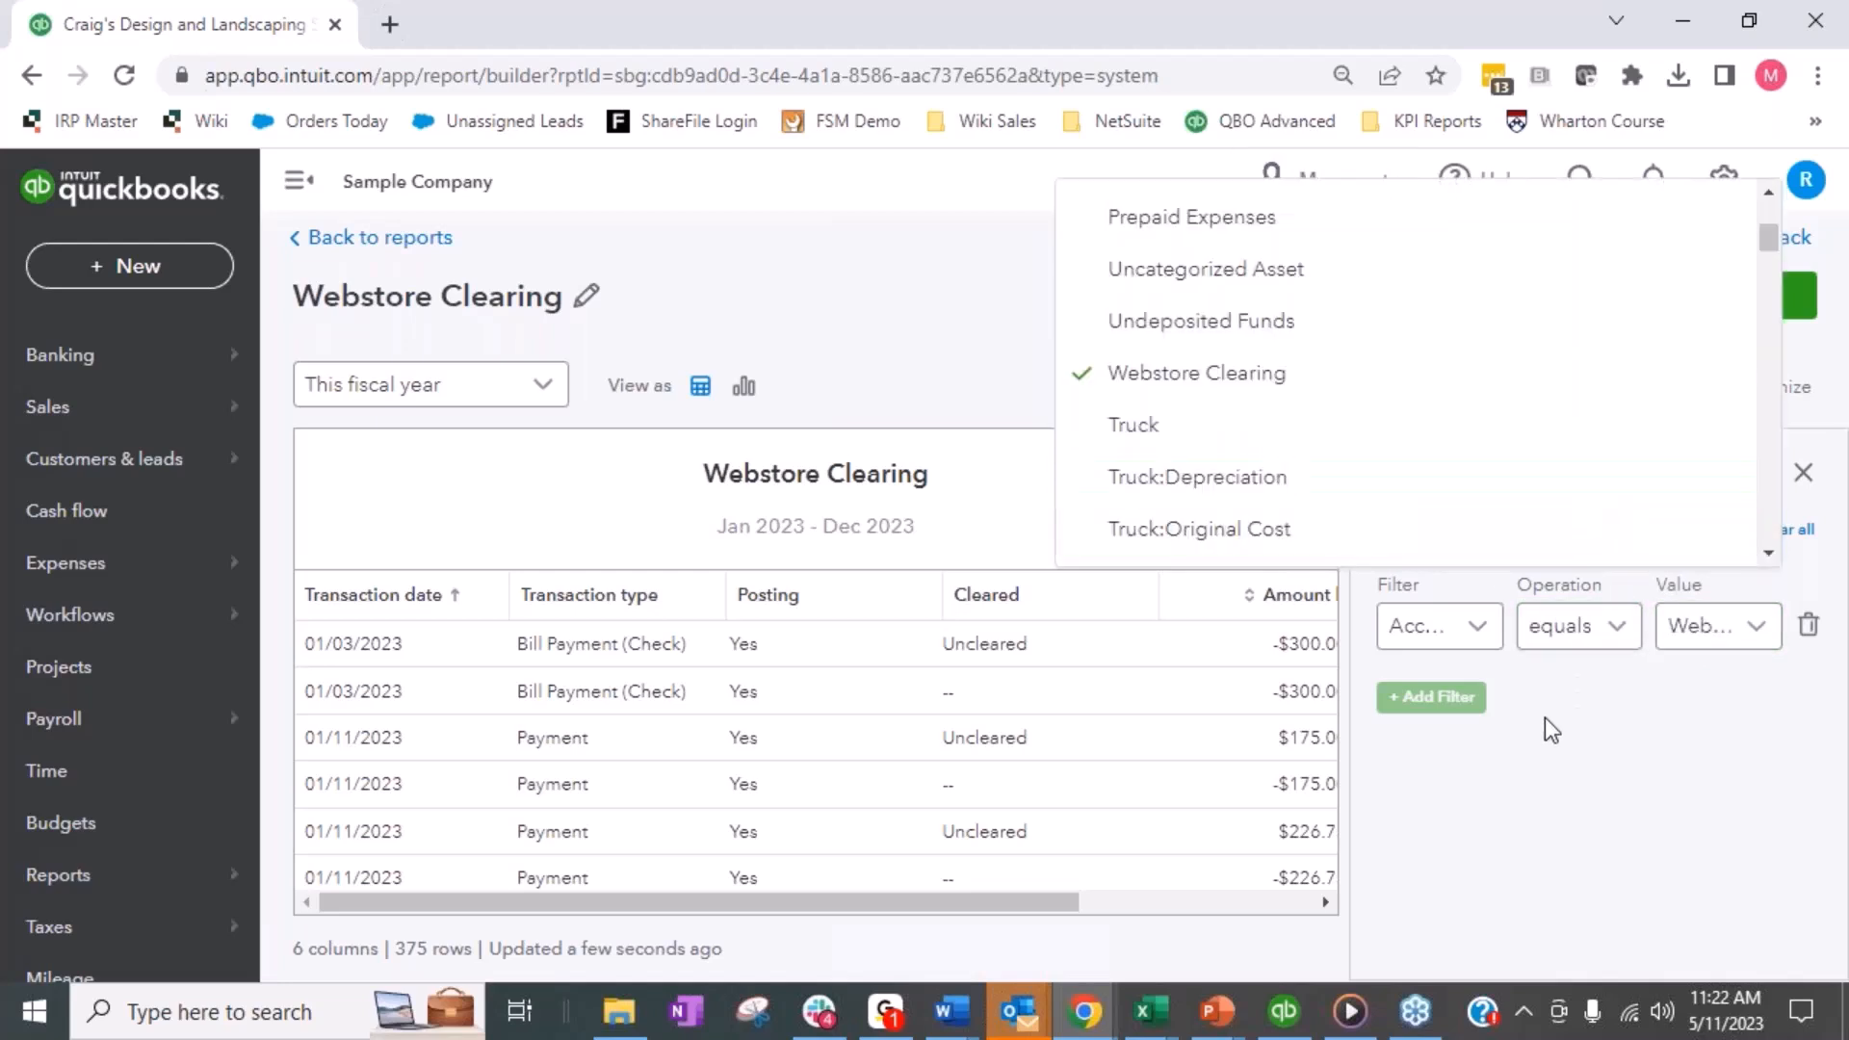
{"action": "left_click", "coordinate": [1585, 747]}
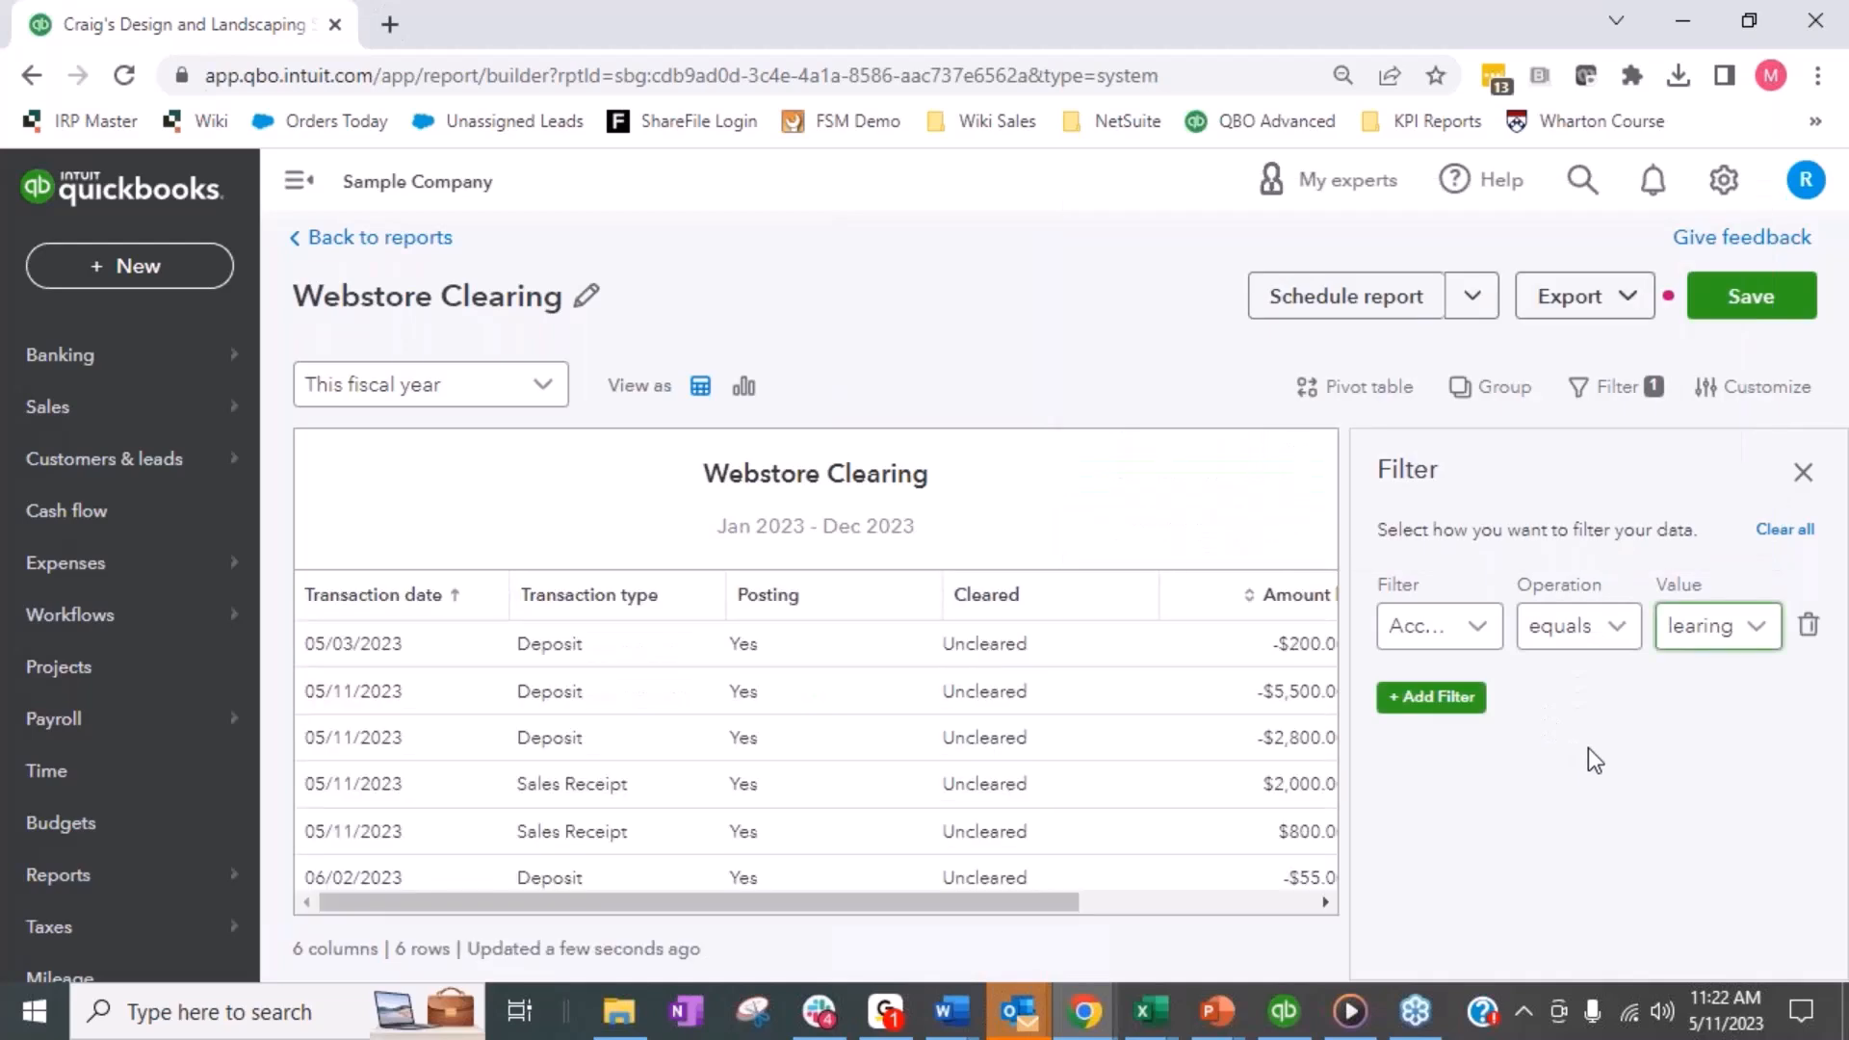
{"action": "left_click_drag", "start_coordinate": [824, 903], "coordinate": [1283, 930]}
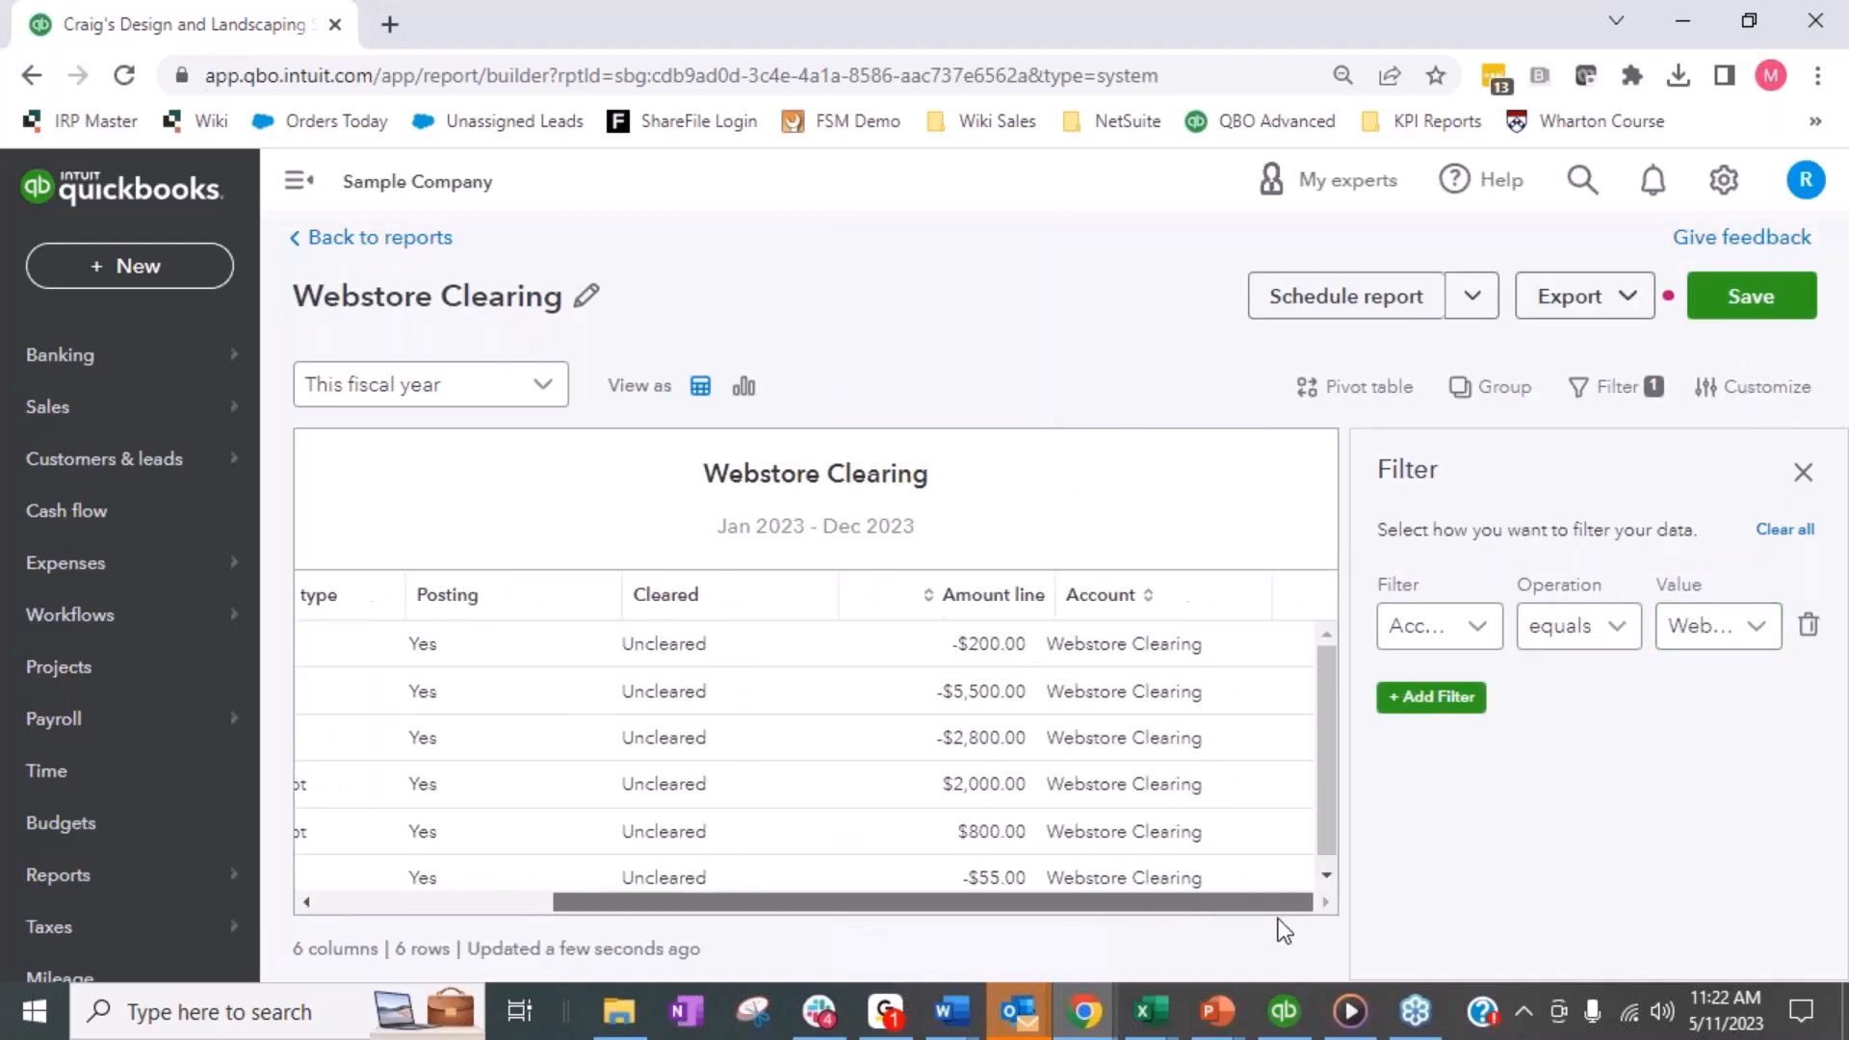
{"action": "left_click_drag", "start_coordinate": [1008, 904], "coordinate": [617, 903]}
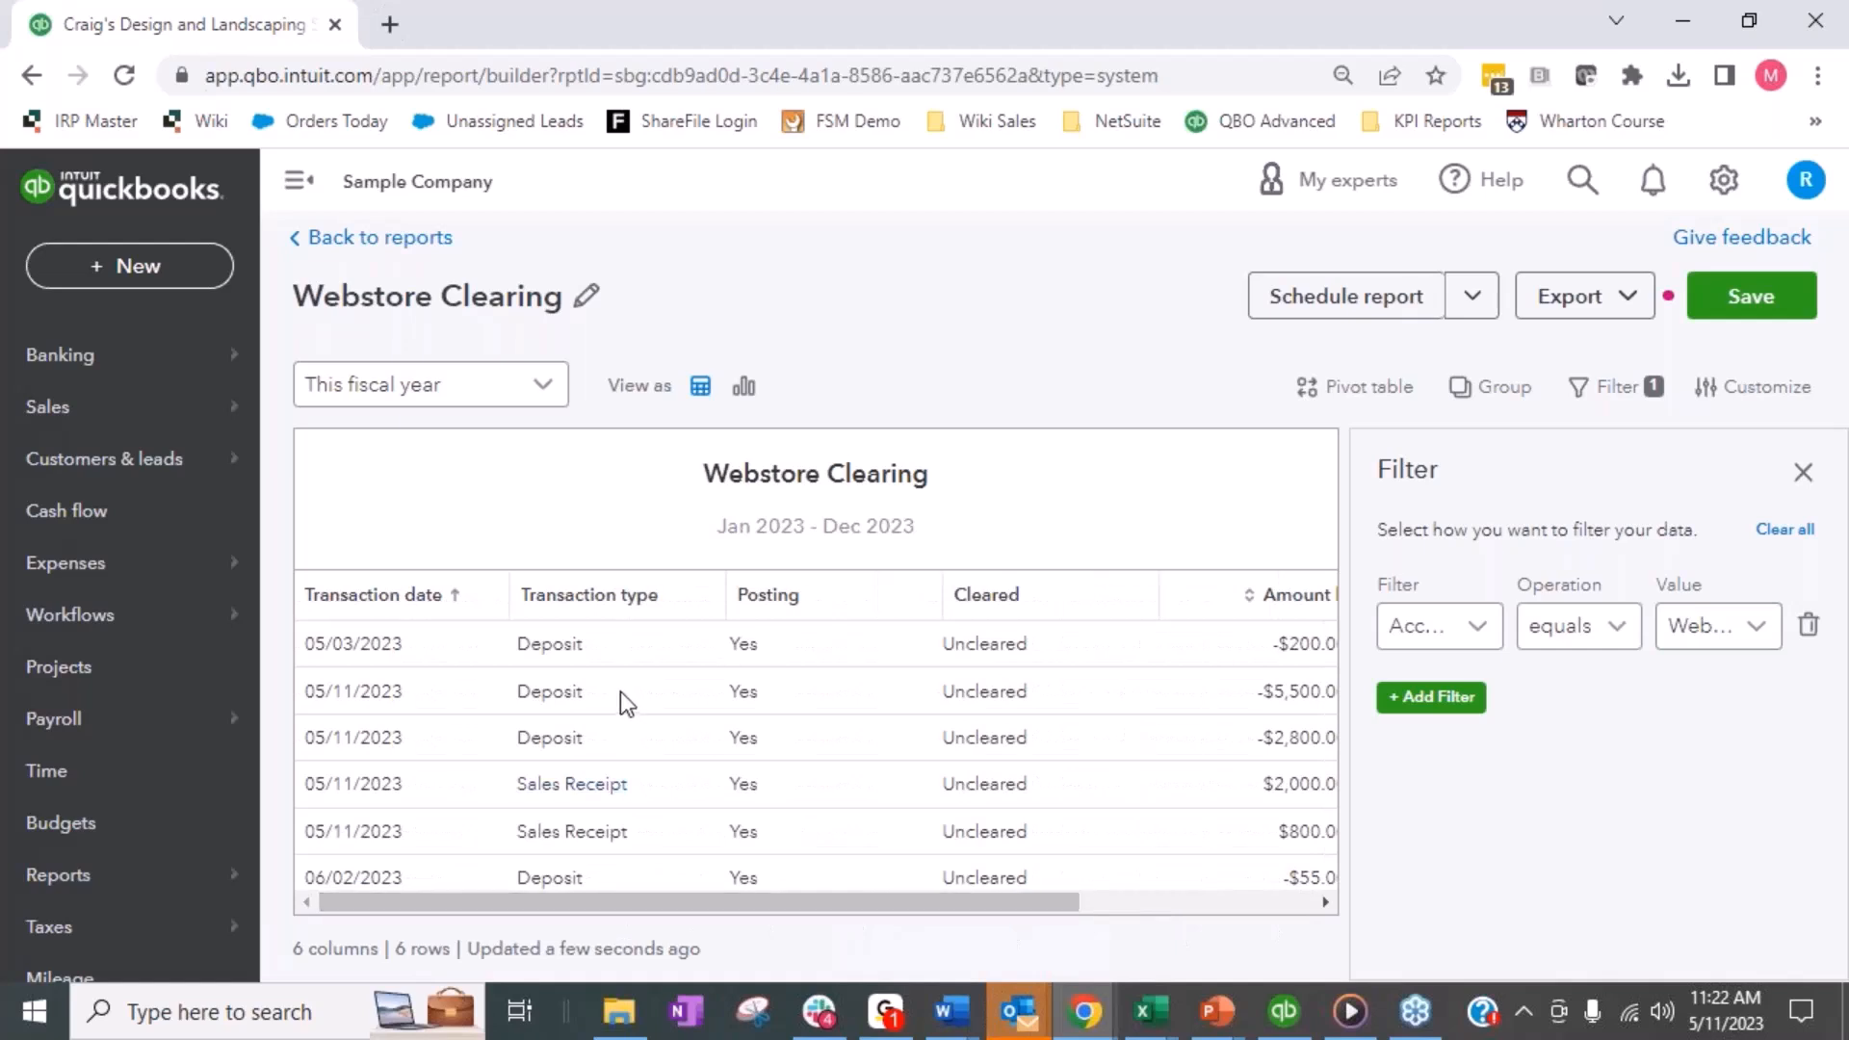
{"action": "left_click_drag", "start_coordinate": [992, 905], "coordinate": [724, 894]}
- Add a second report filter where Cleared equals Uncleared and close the filter settings
{"action": "left_click", "coordinate": [1468, 698]}
{"action": "left_click", "coordinate": [1460, 756]}
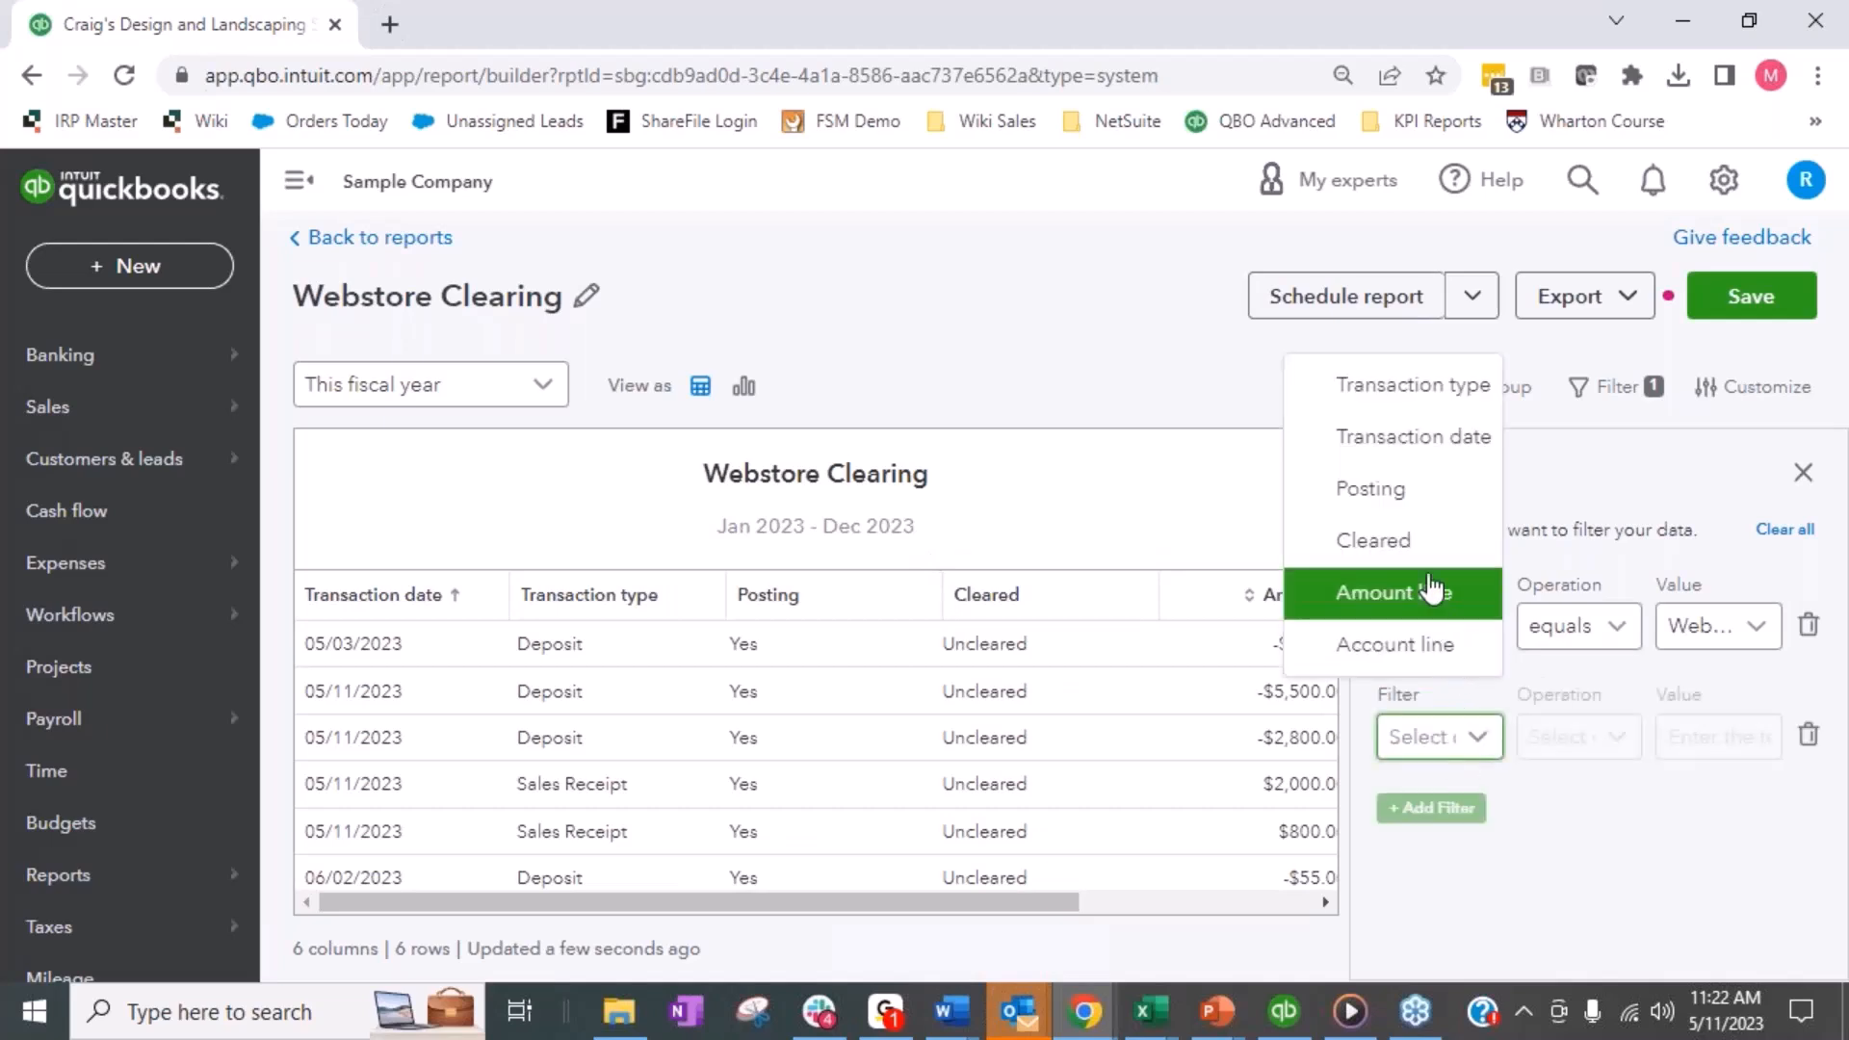
{"action": "left_click", "coordinate": [1377, 540]}
{"action": "left_click", "coordinate": [1594, 754]}
{"action": "left_click", "coordinate": [1547, 488]}
{"action": "left_click", "coordinate": [1719, 737]}
{"action": "left_click", "coordinate": [1575, 542]}
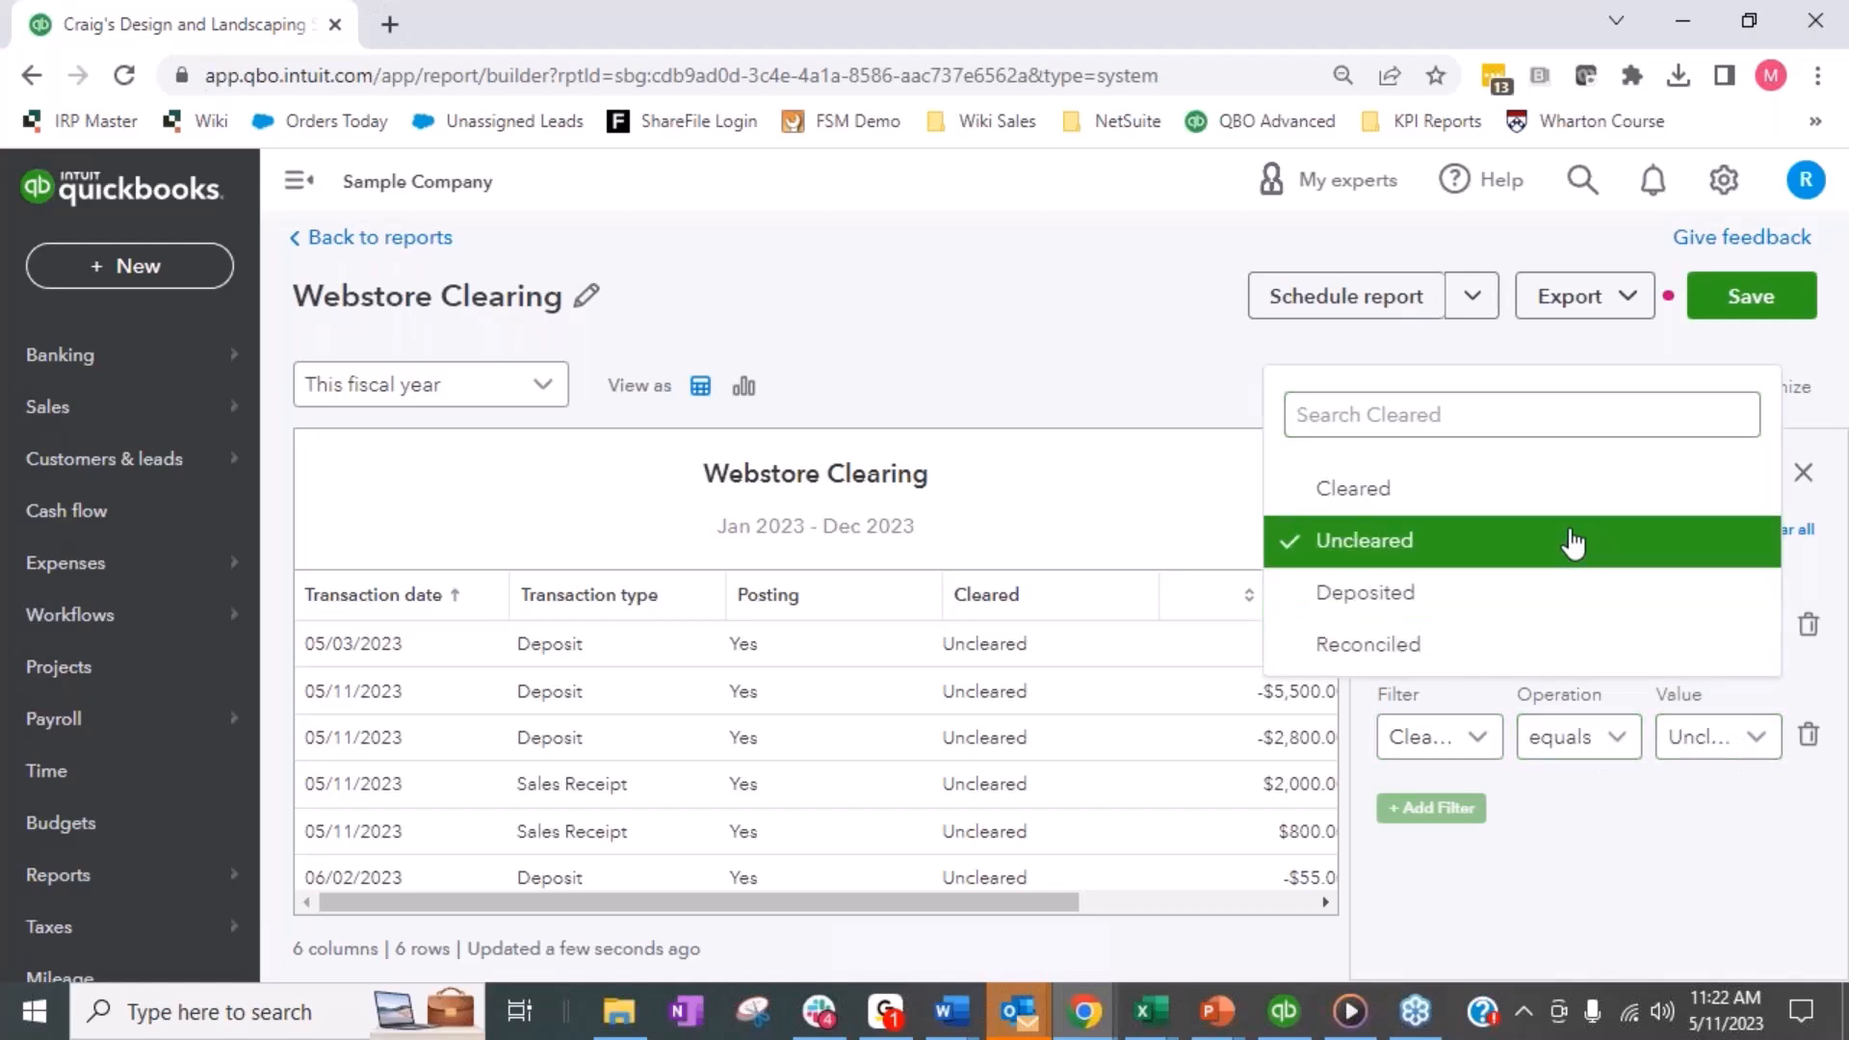
{"action": "left_click", "coordinate": [1627, 848]}
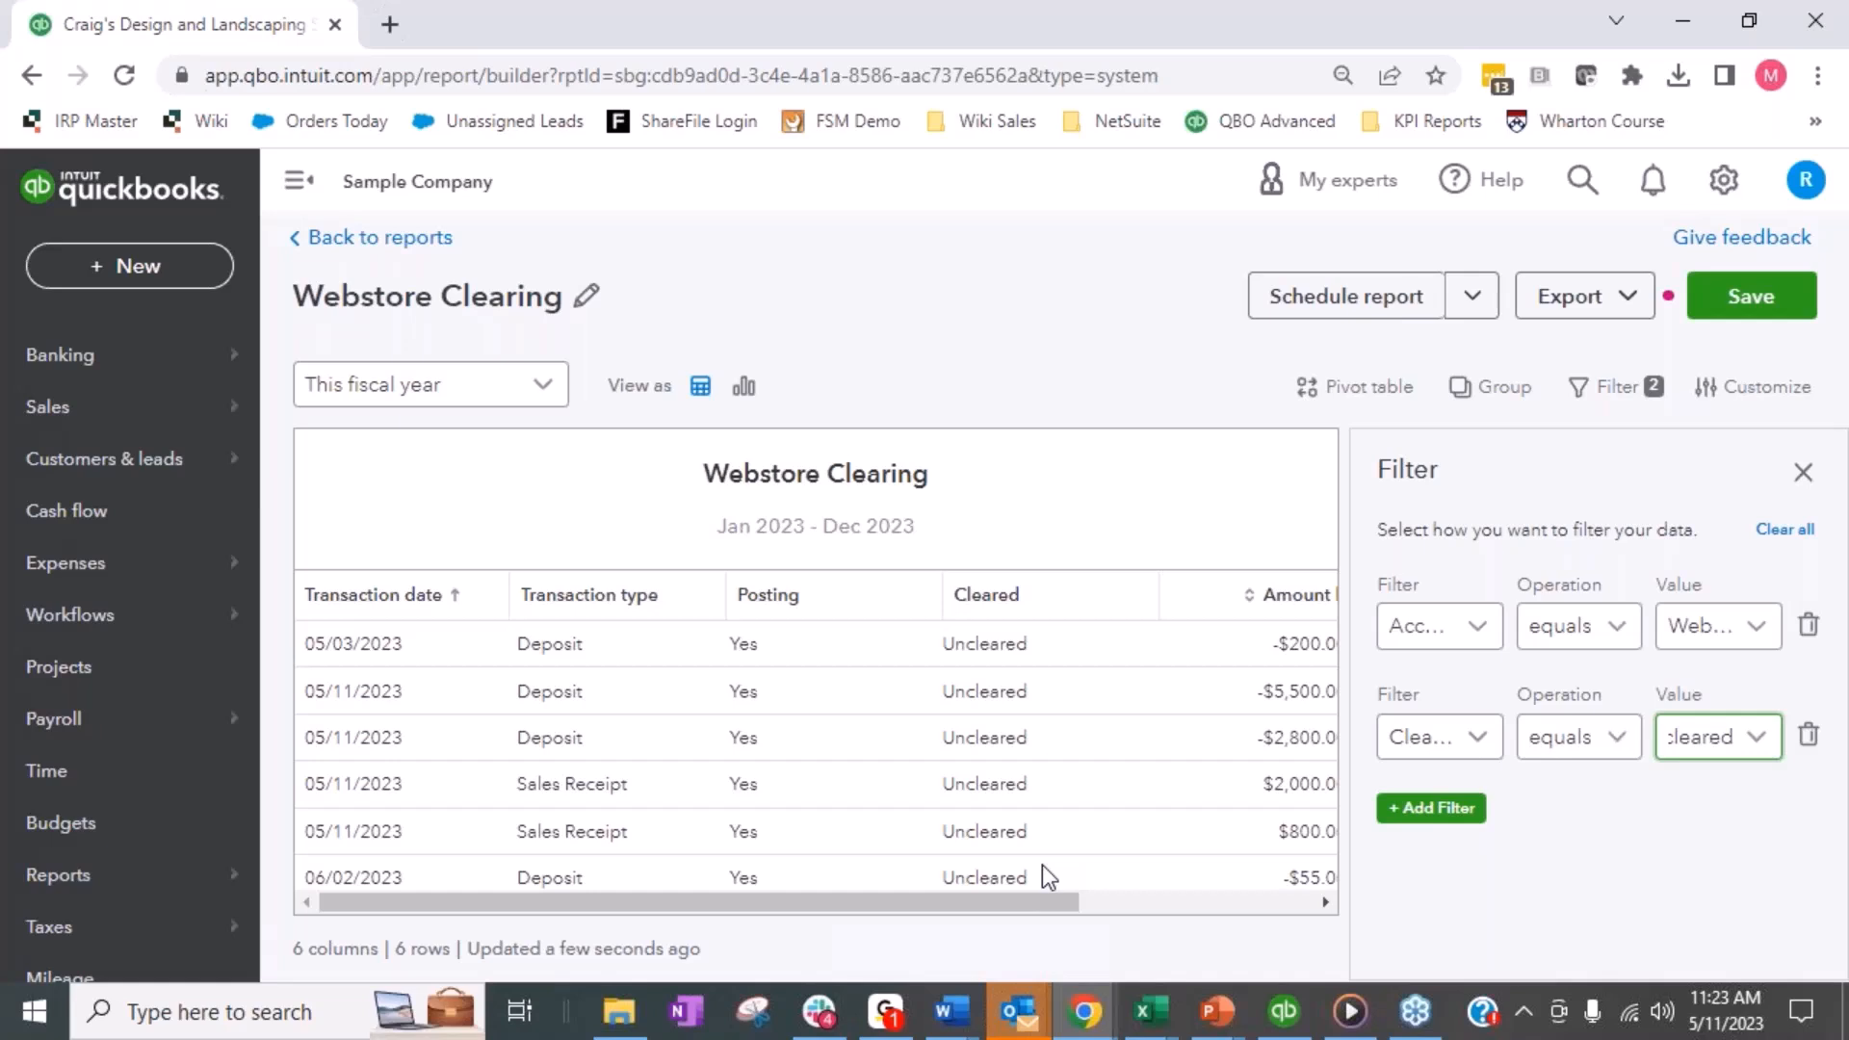
{"action": "left_click", "coordinate": [1803, 472]}
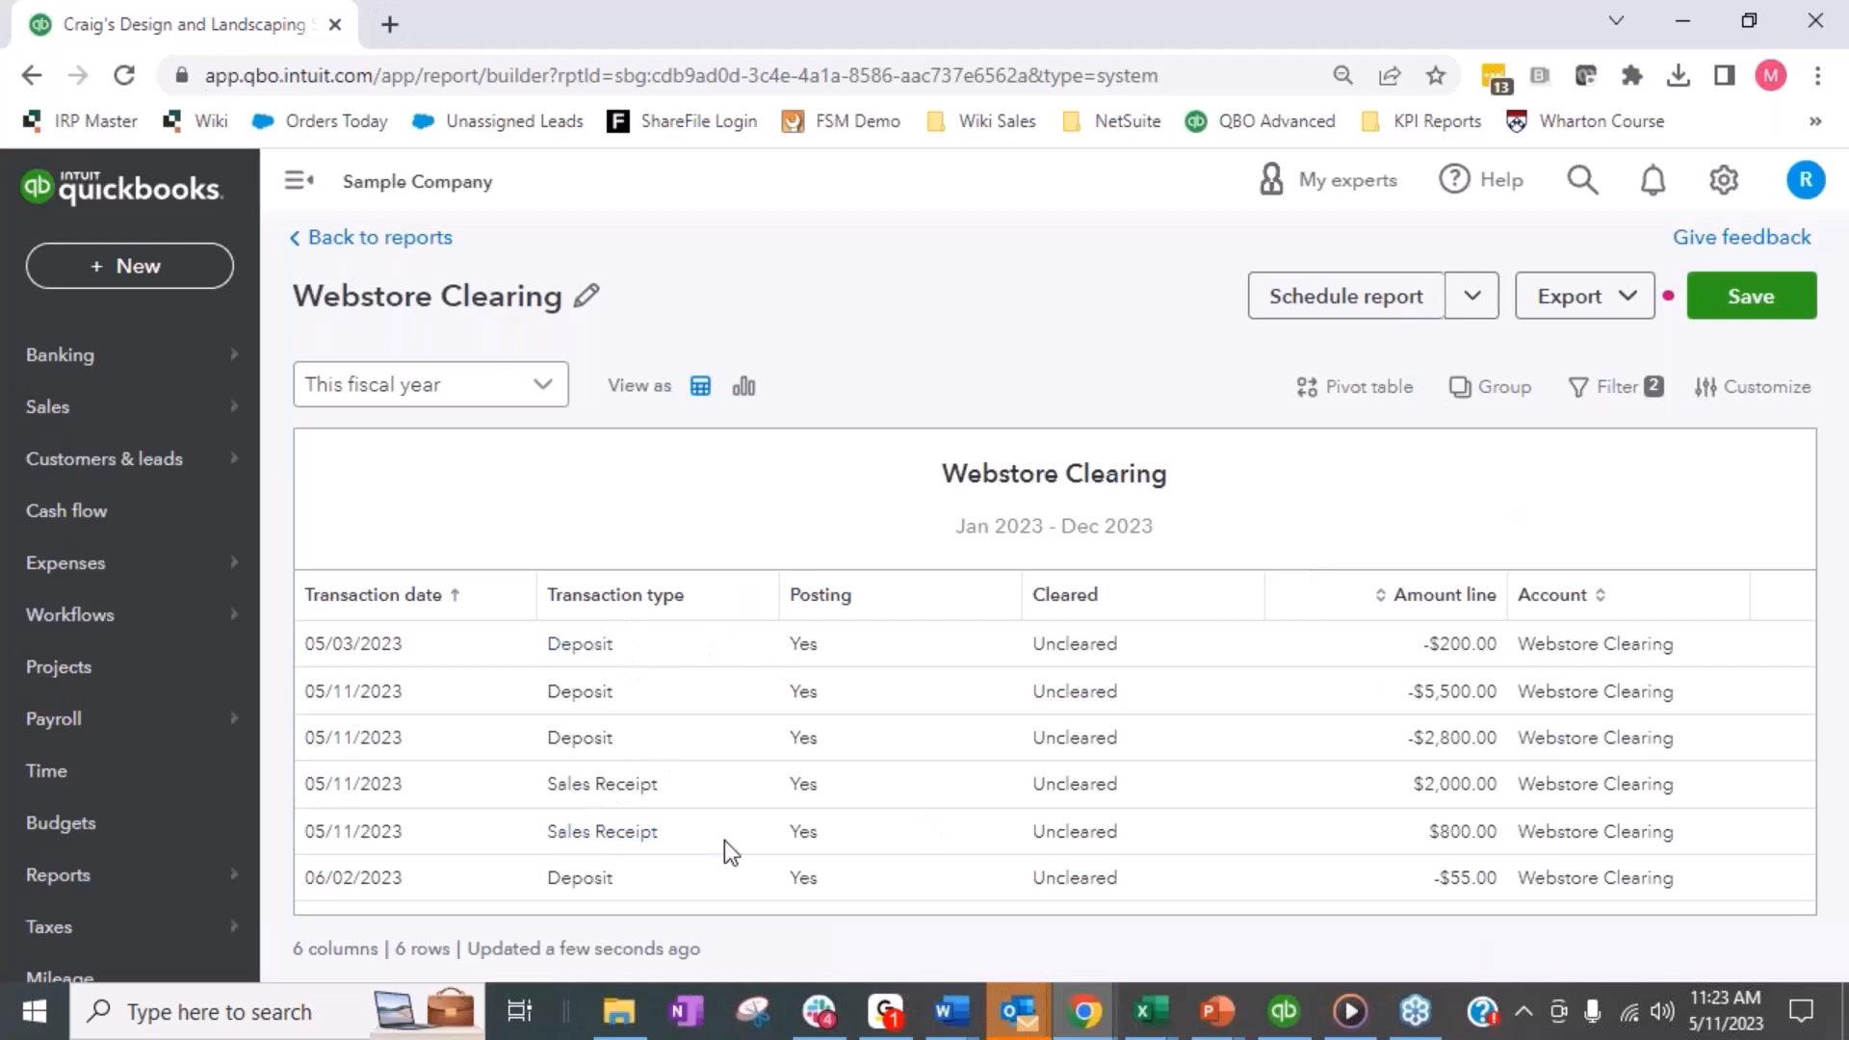
- Group the report by Transaction date, using individual dates, and save the report
{"action": "left_click", "coordinate": [1519, 397]}
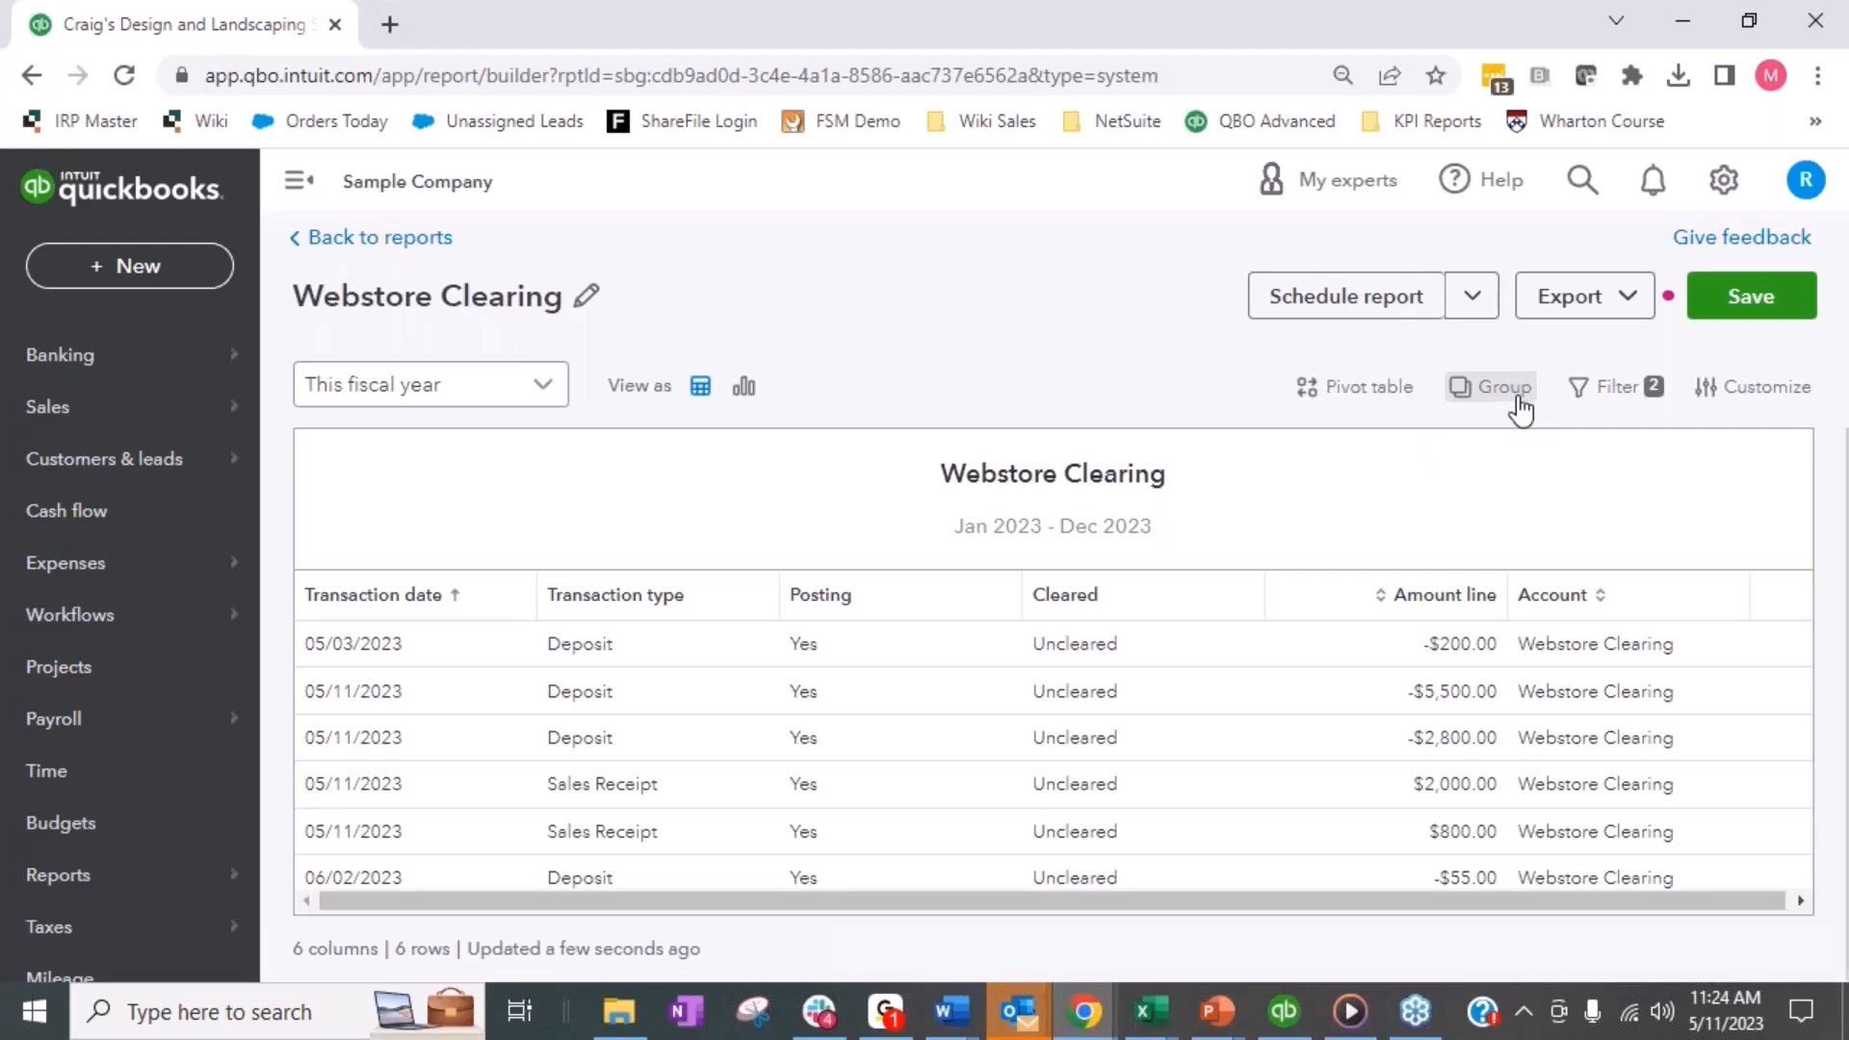
{"action": "left_click", "coordinate": [1468, 620]}
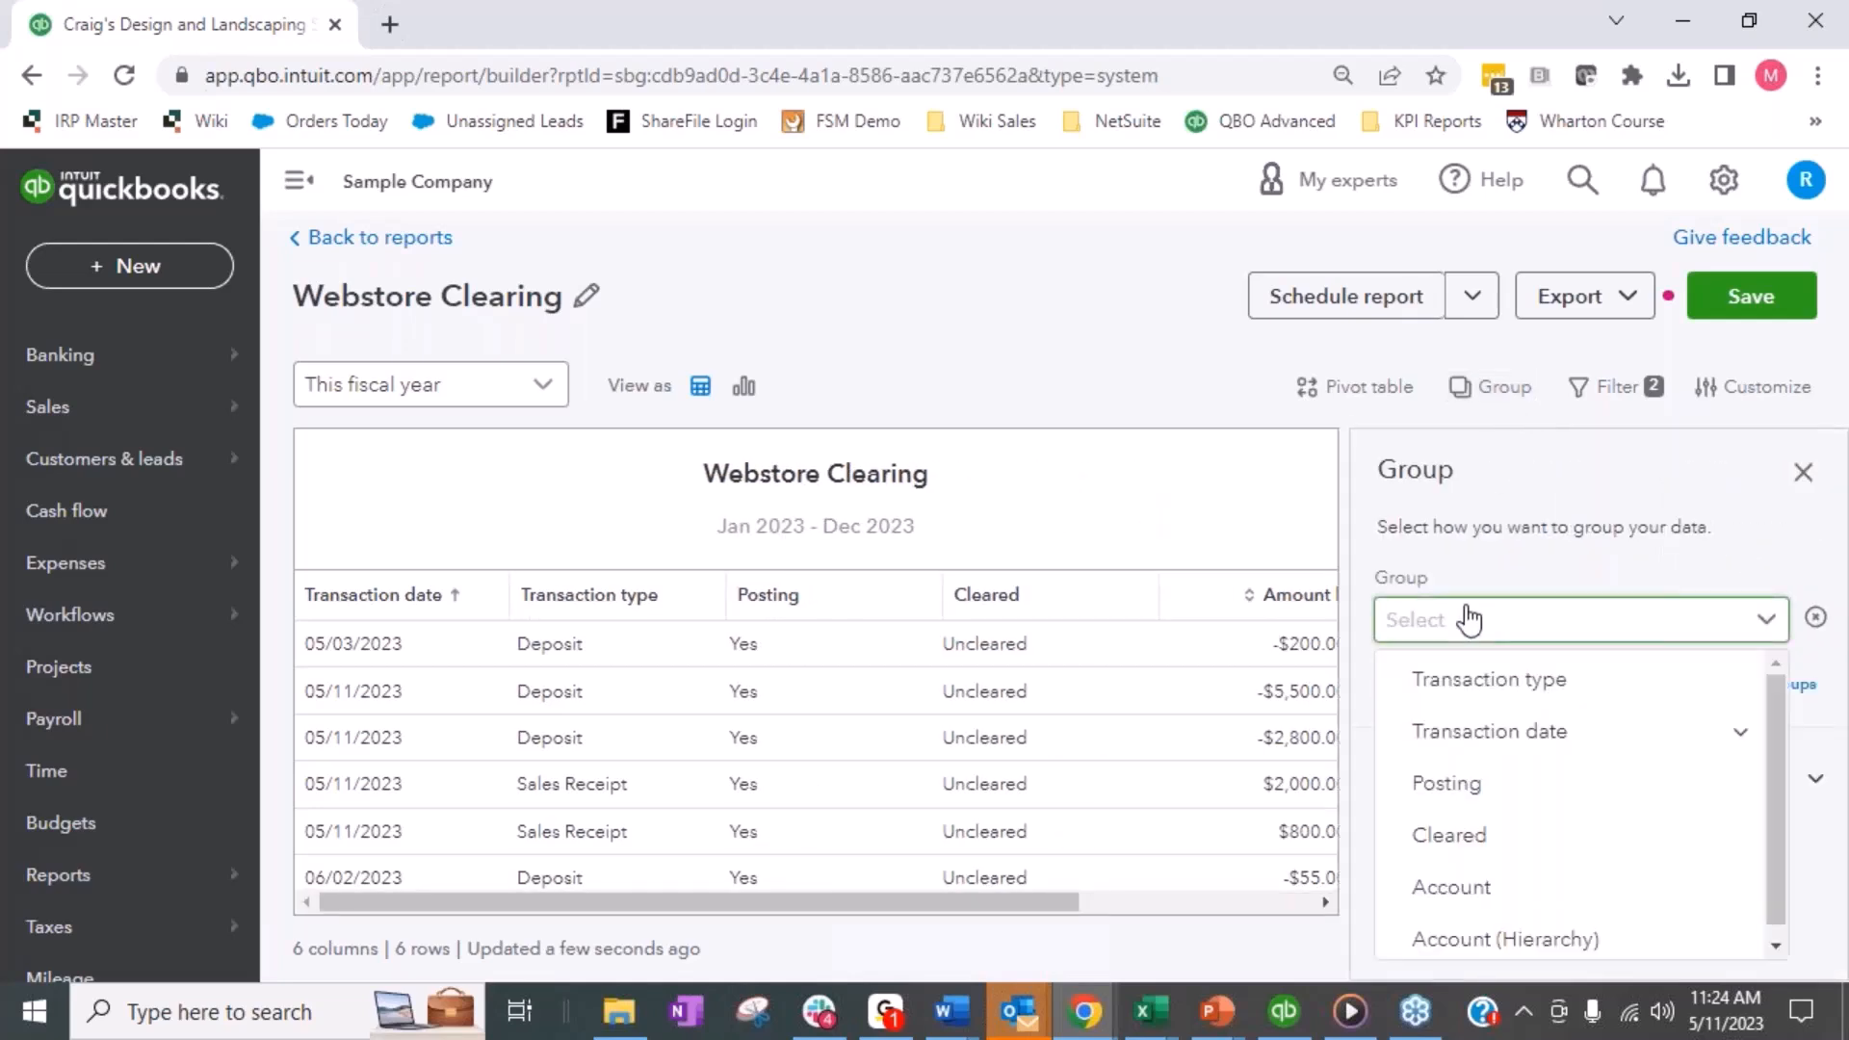
{"action": "left_click", "coordinate": [1488, 737]}
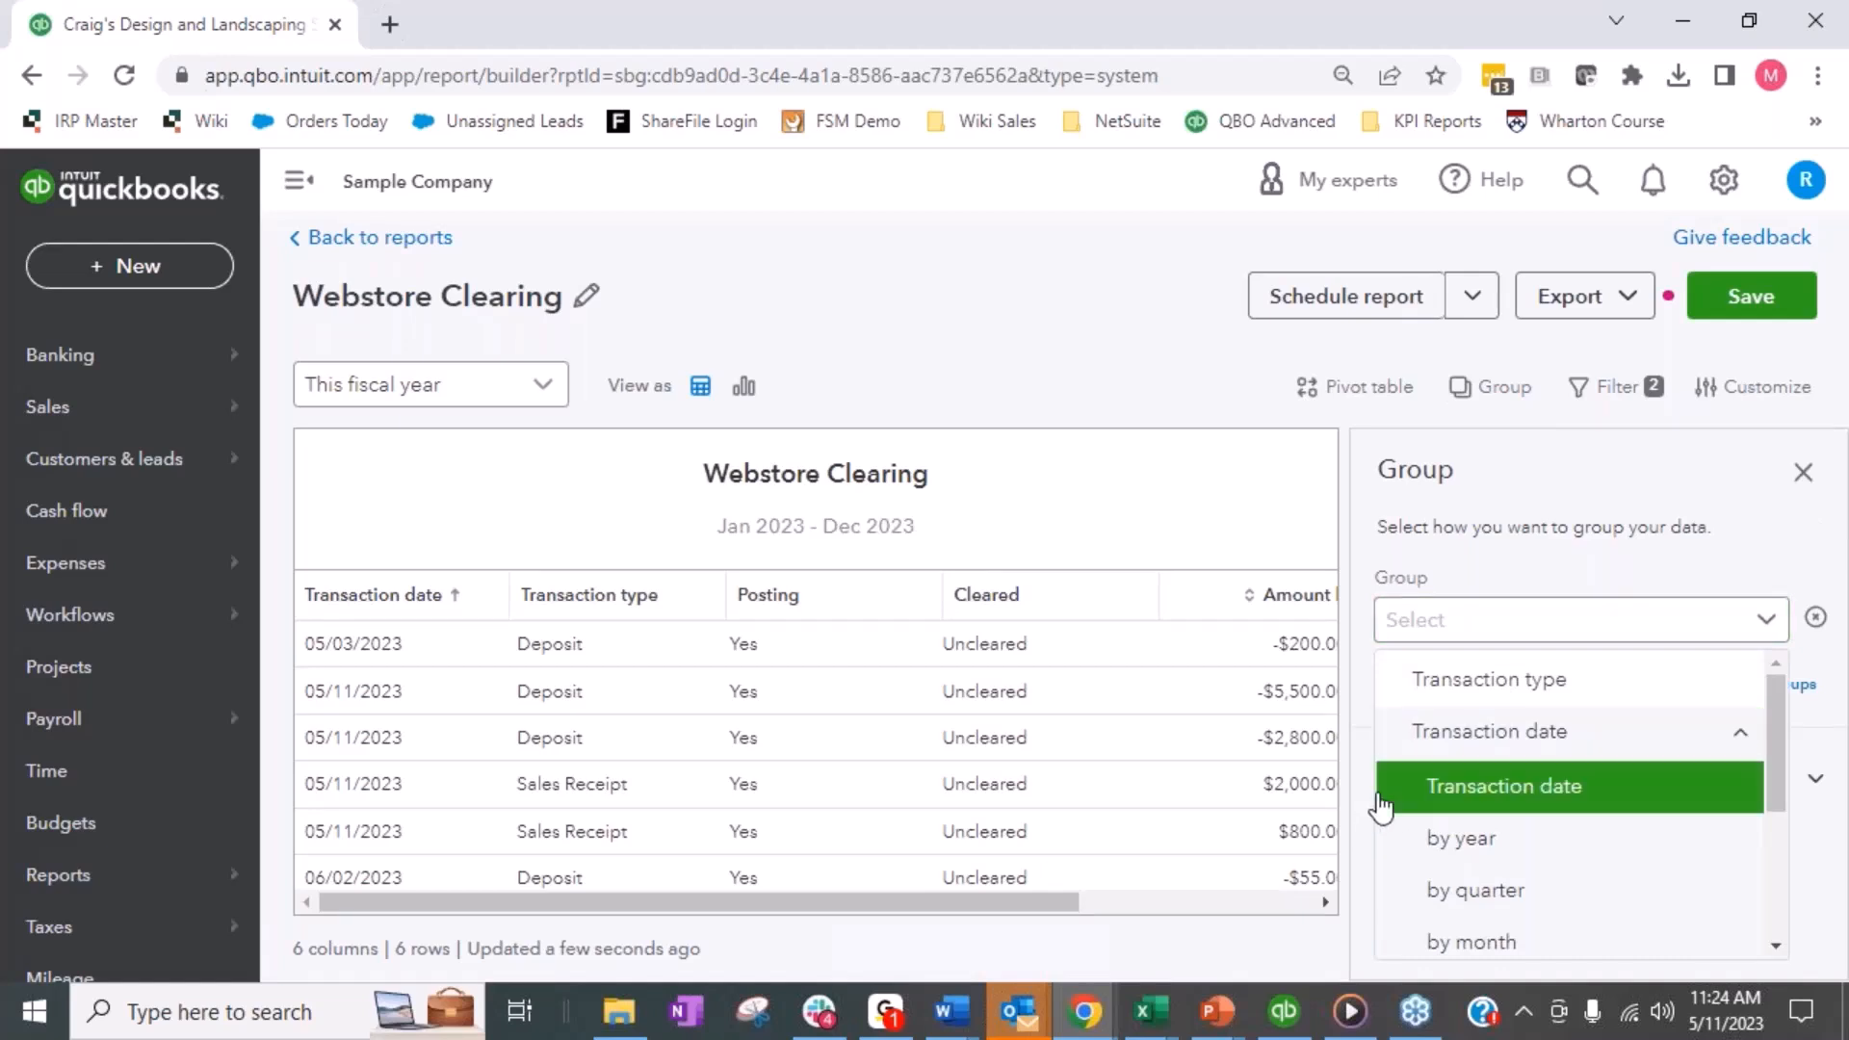
{"action": "scroll", "coordinate": [1428, 811], "scroll_direction": "down", "scroll_amount": 1}
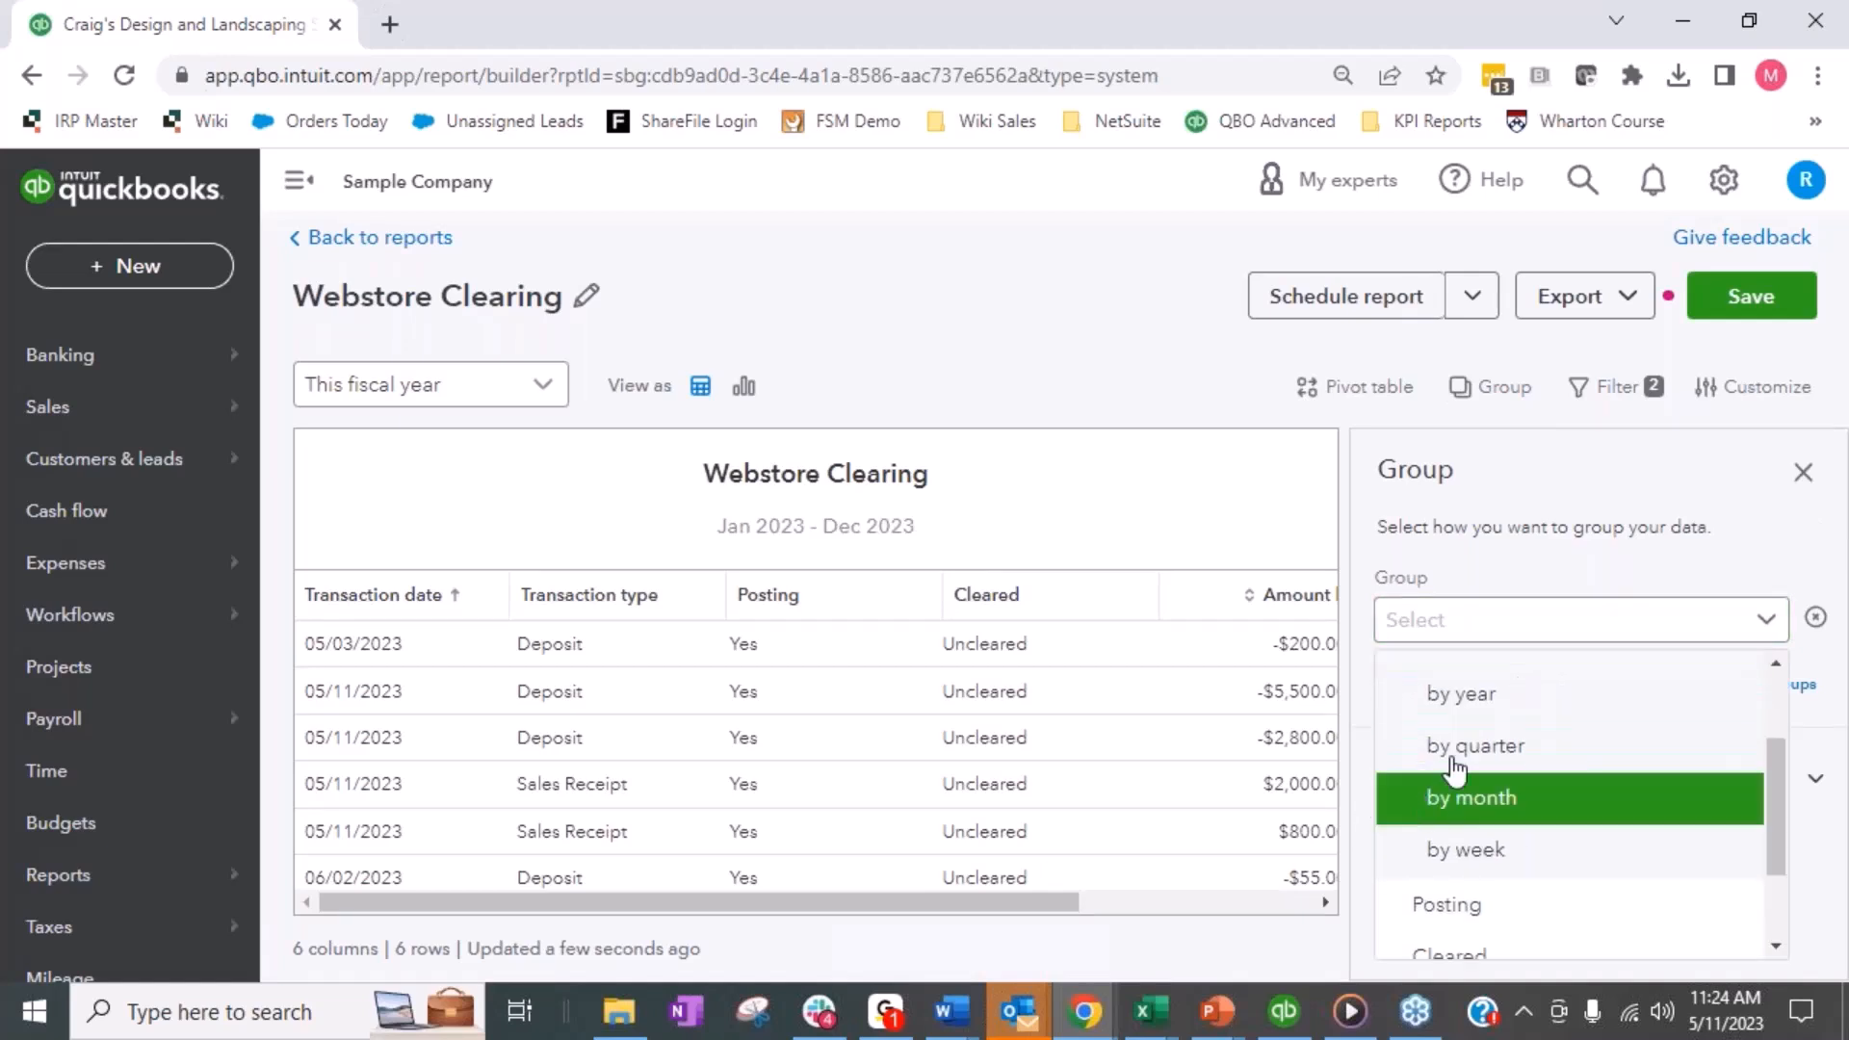
{"action": "scroll", "coordinate": [1425, 807], "scroll_direction": "up", "scroll_amount": 1}
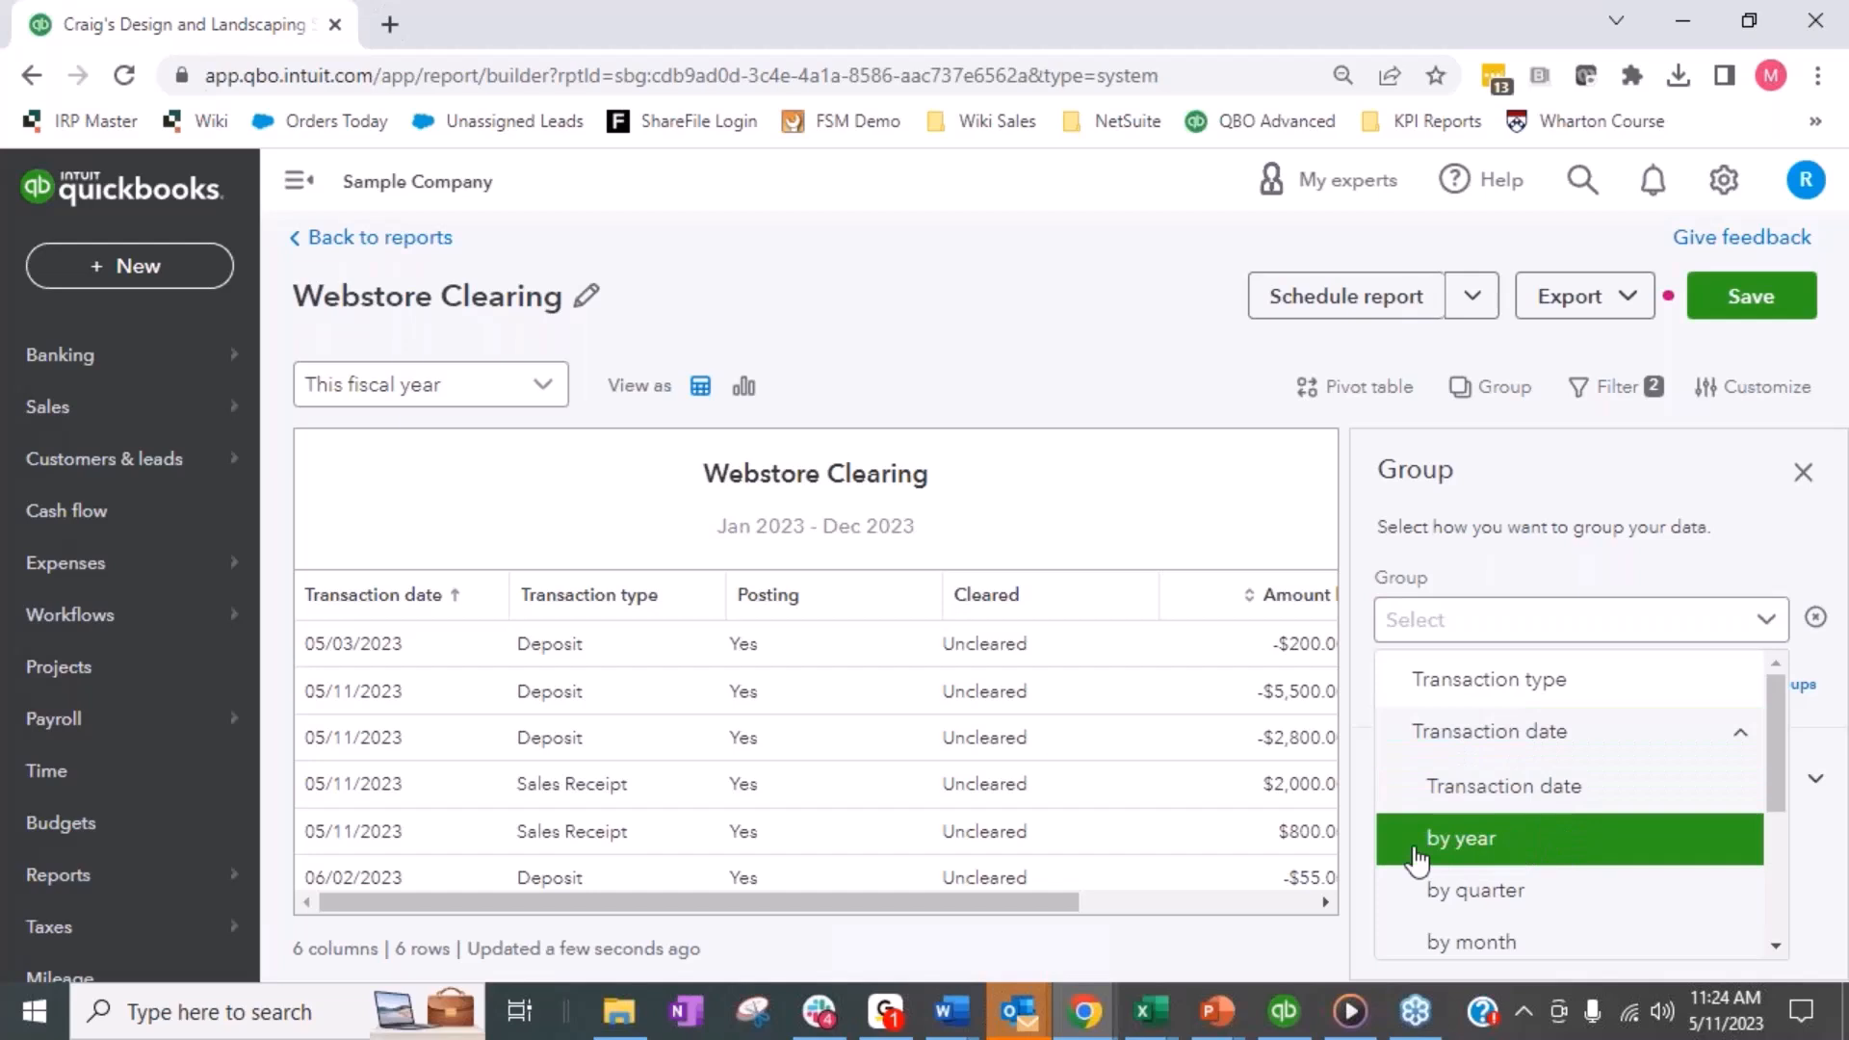
{"action": "scroll", "coordinate": [1442, 860], "scroll_direction": "down", "scroll_amount": 2}
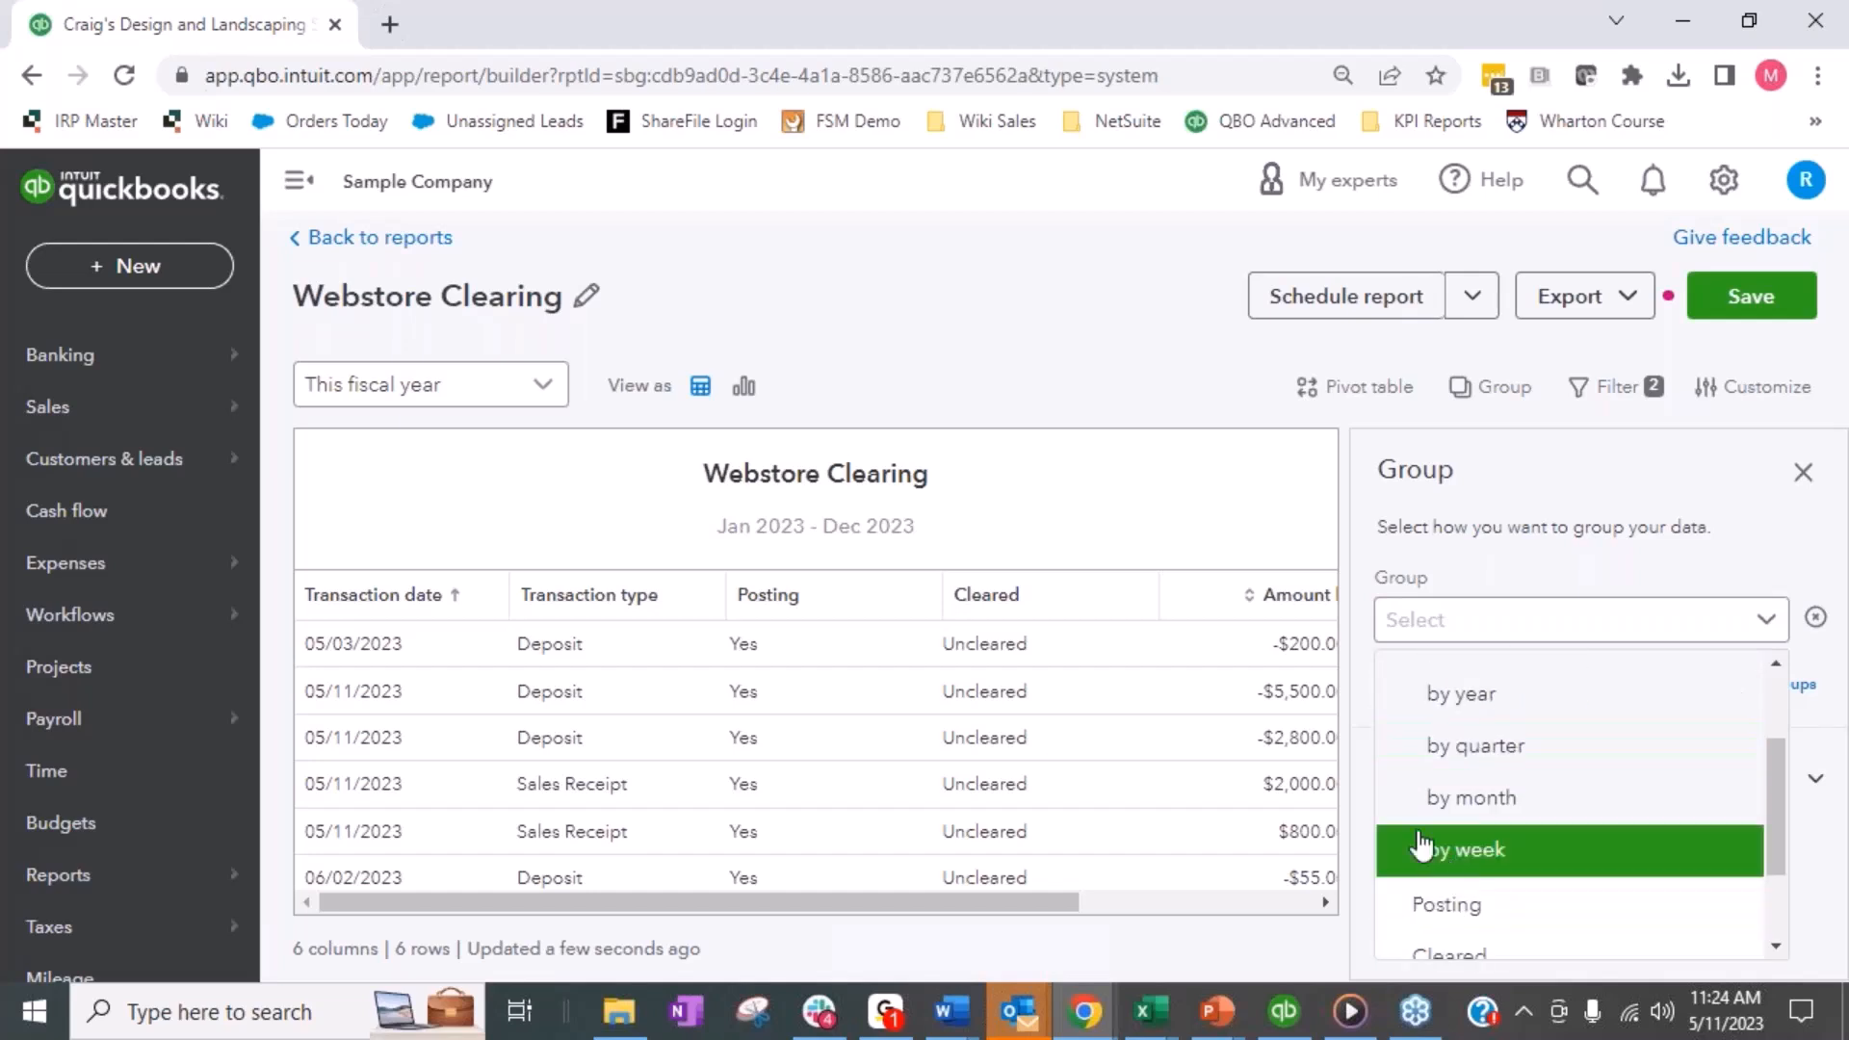
{"action": "scroll", "coordinate": [1531, 867], "scroll_direction": "up", "scroll_amount": 2}
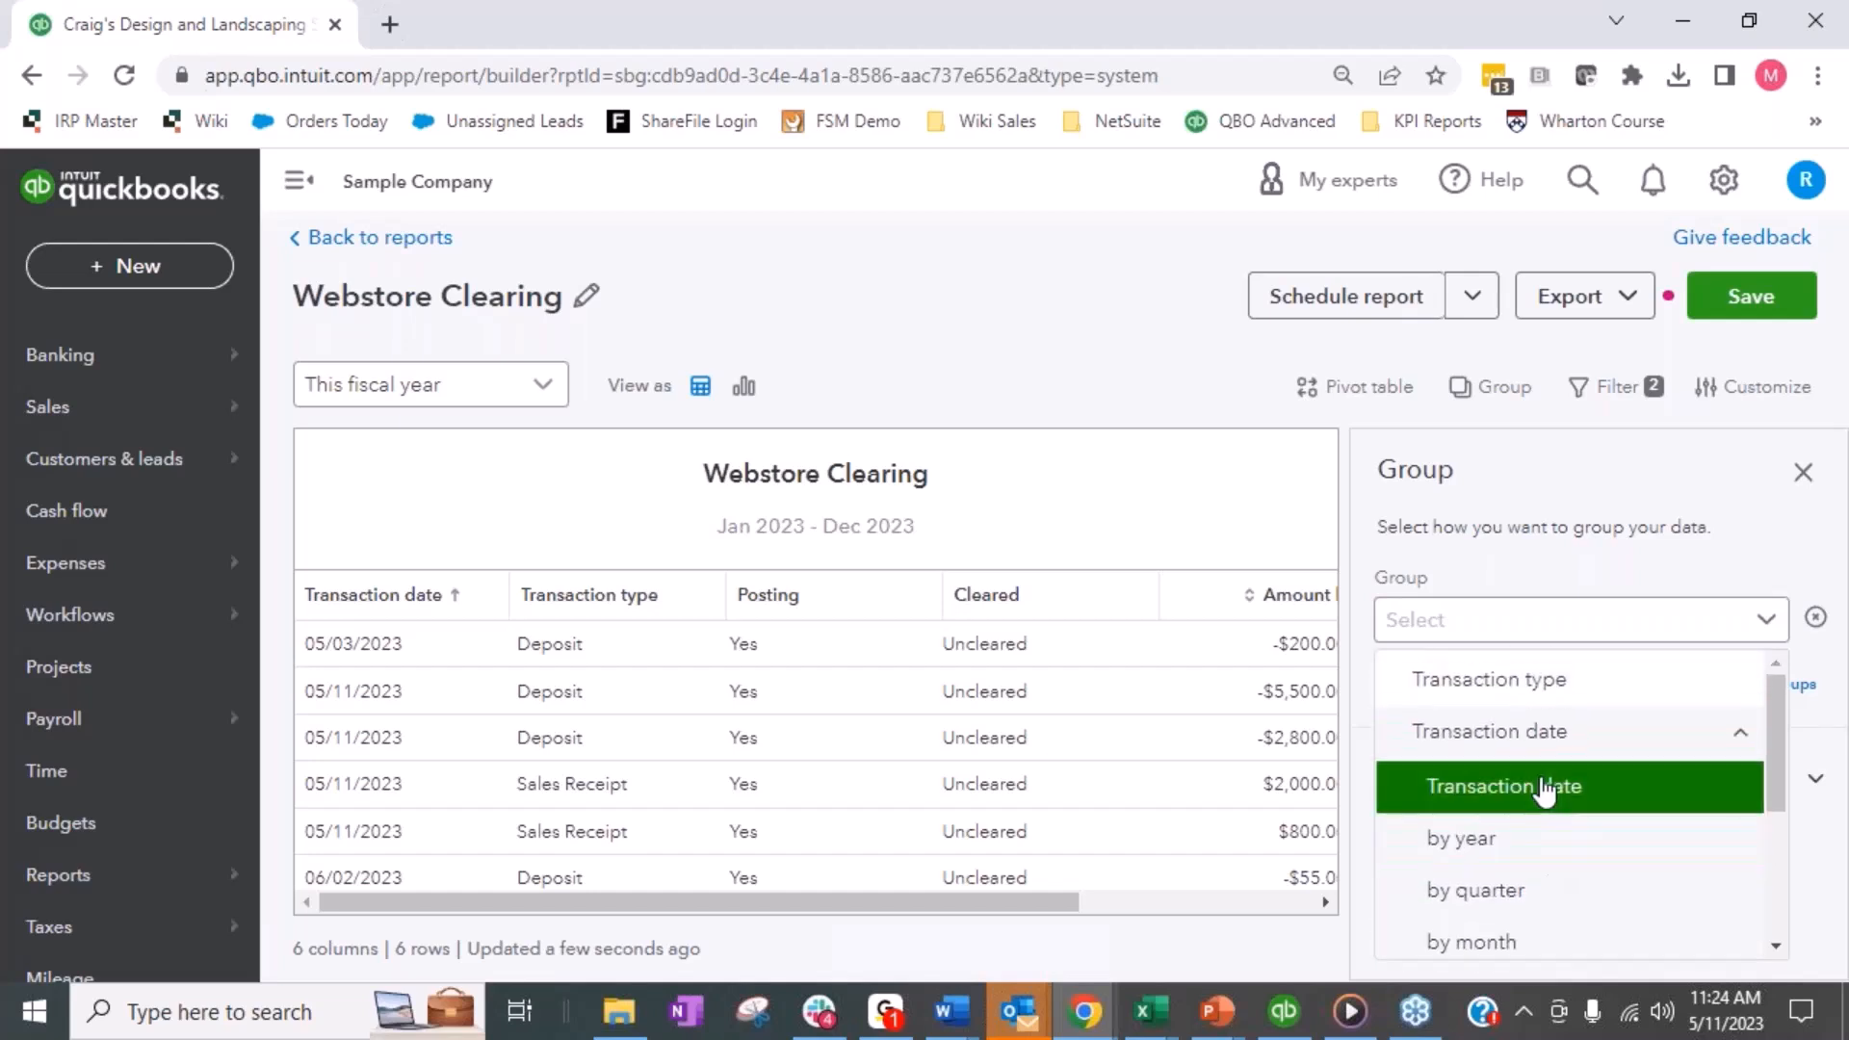
{"action": "left_click", "coordinate": [1544, 788]}
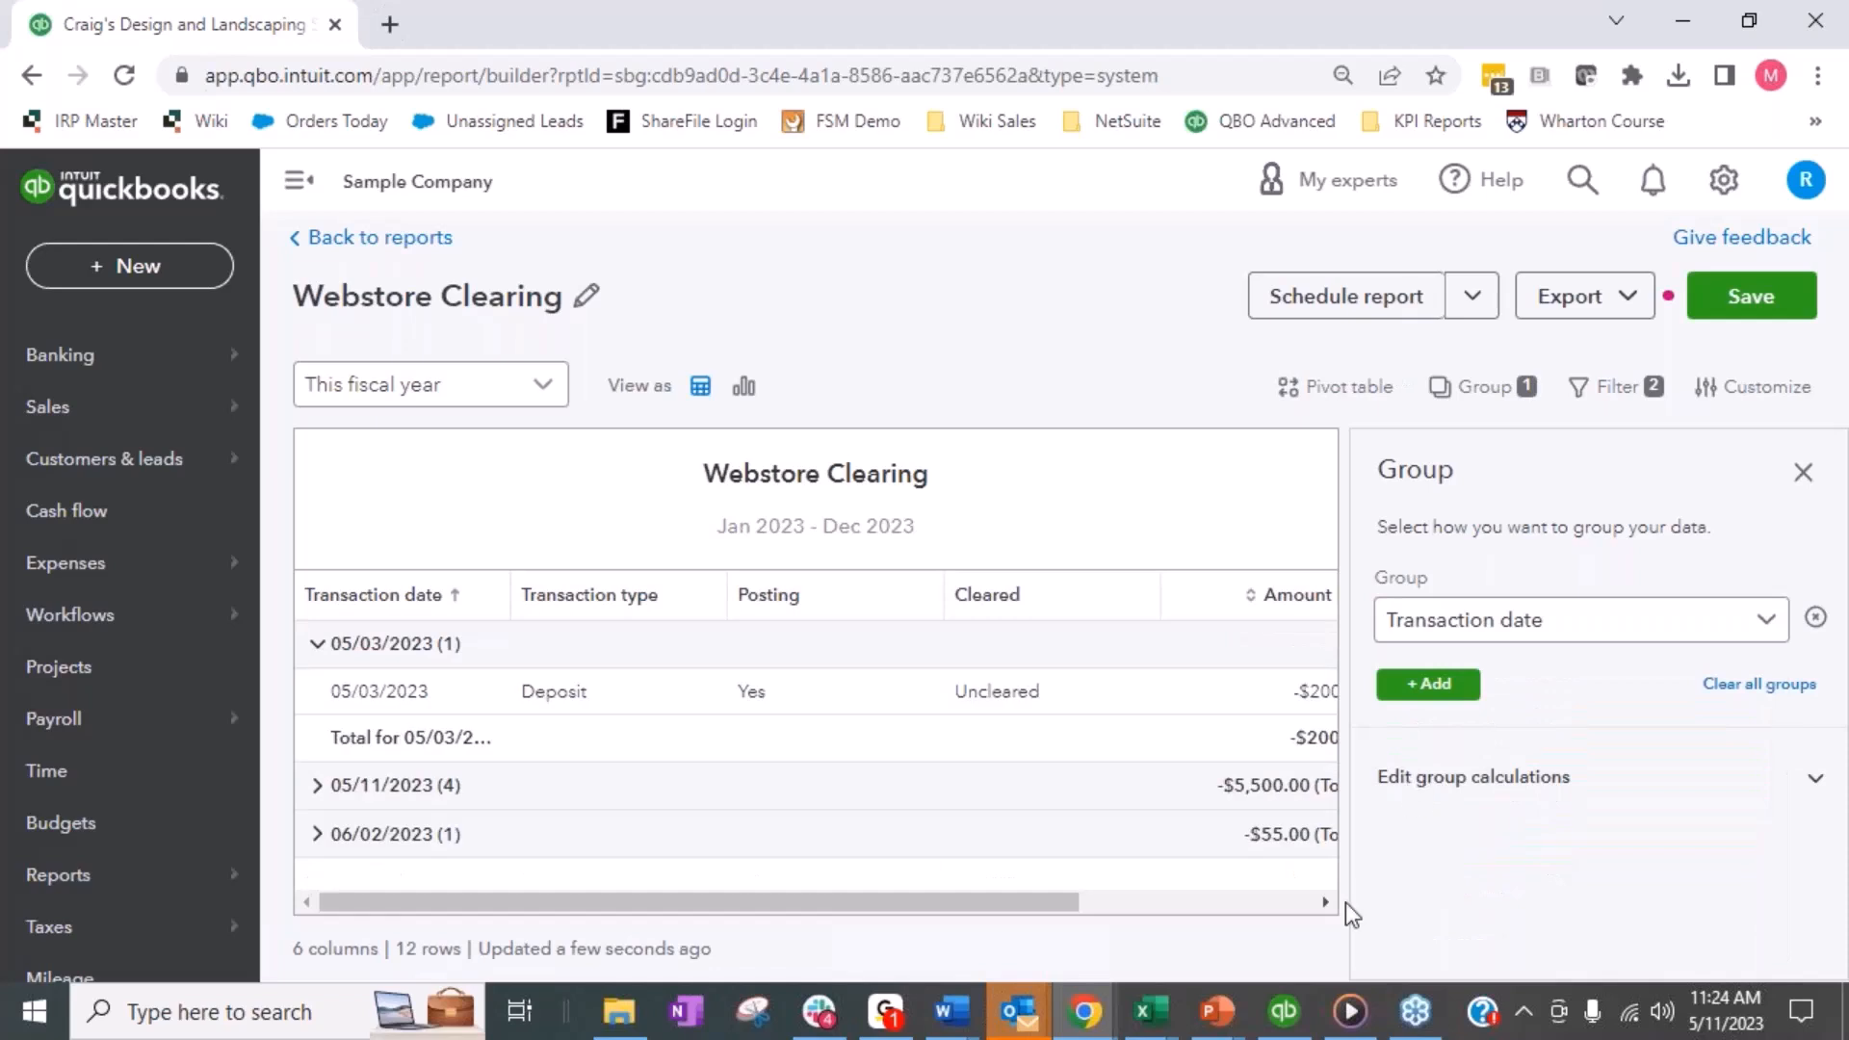
{"action": "left_click", "coordinate": [1803, 472]}
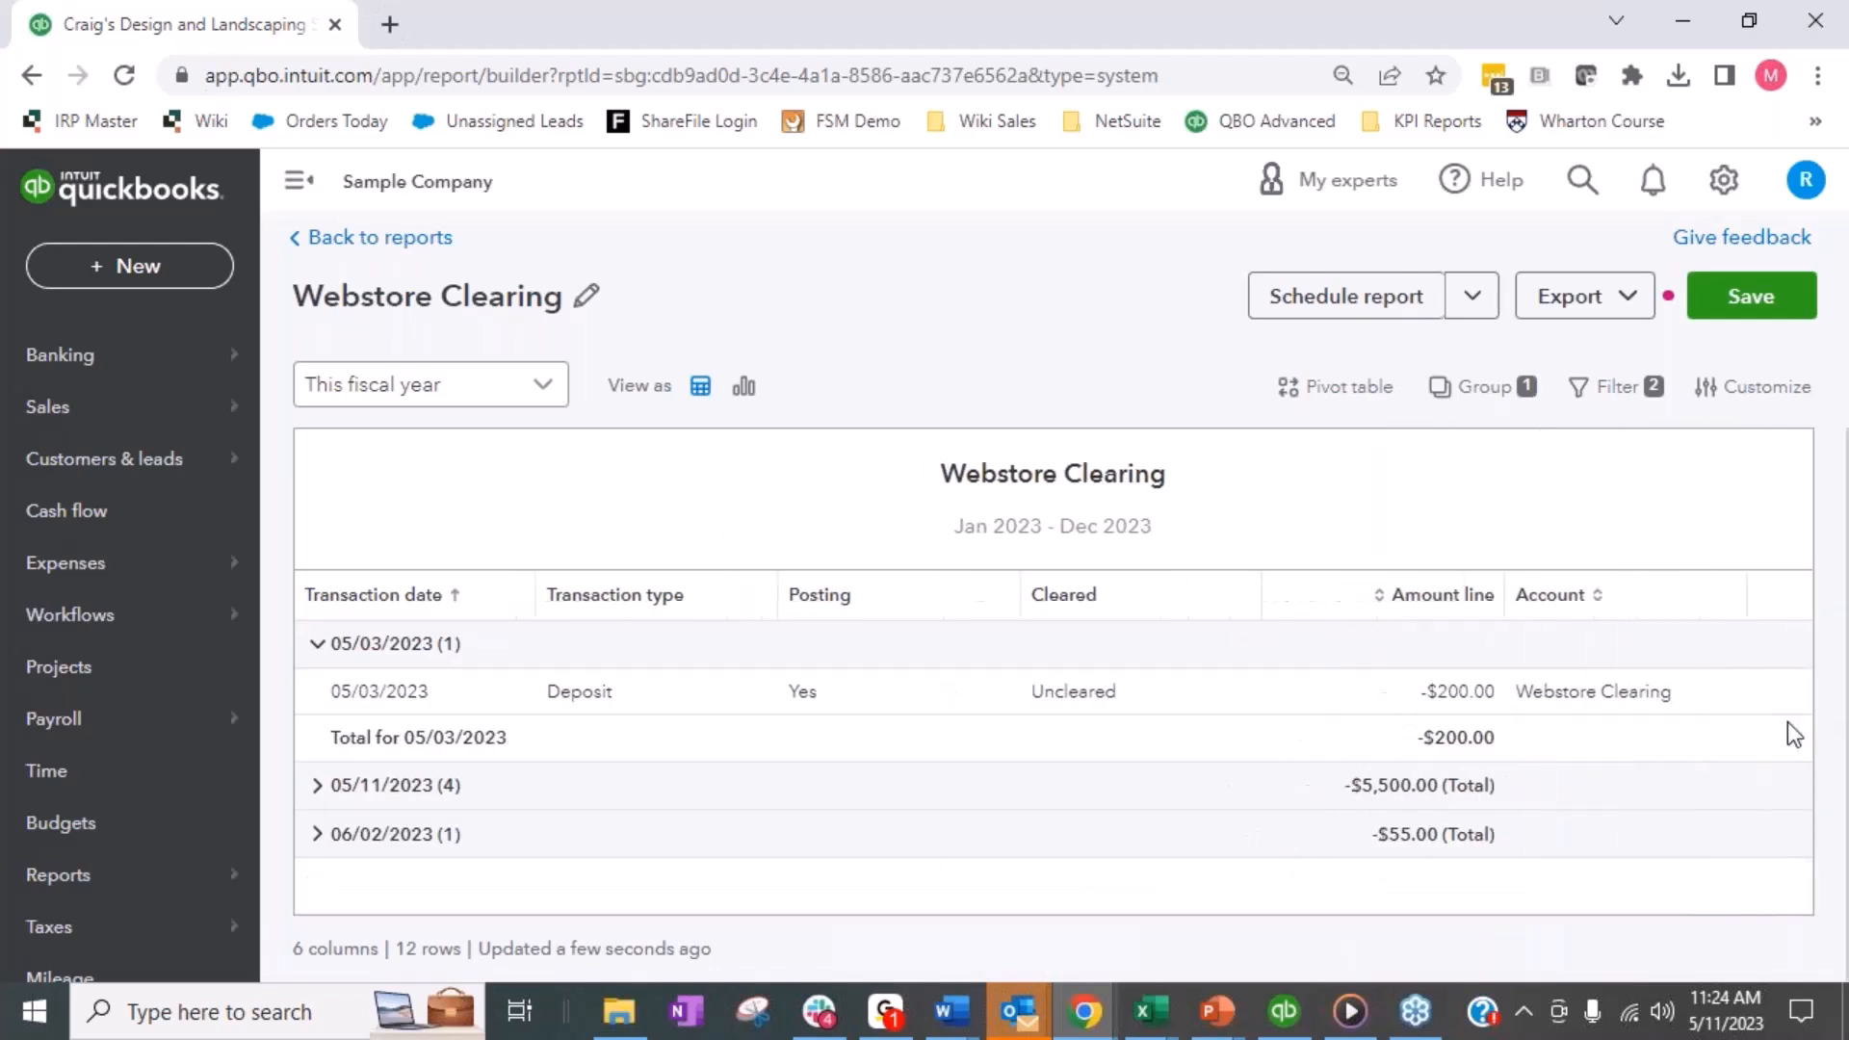
{"action": "left_click", "coordinate": [1745, 297]}
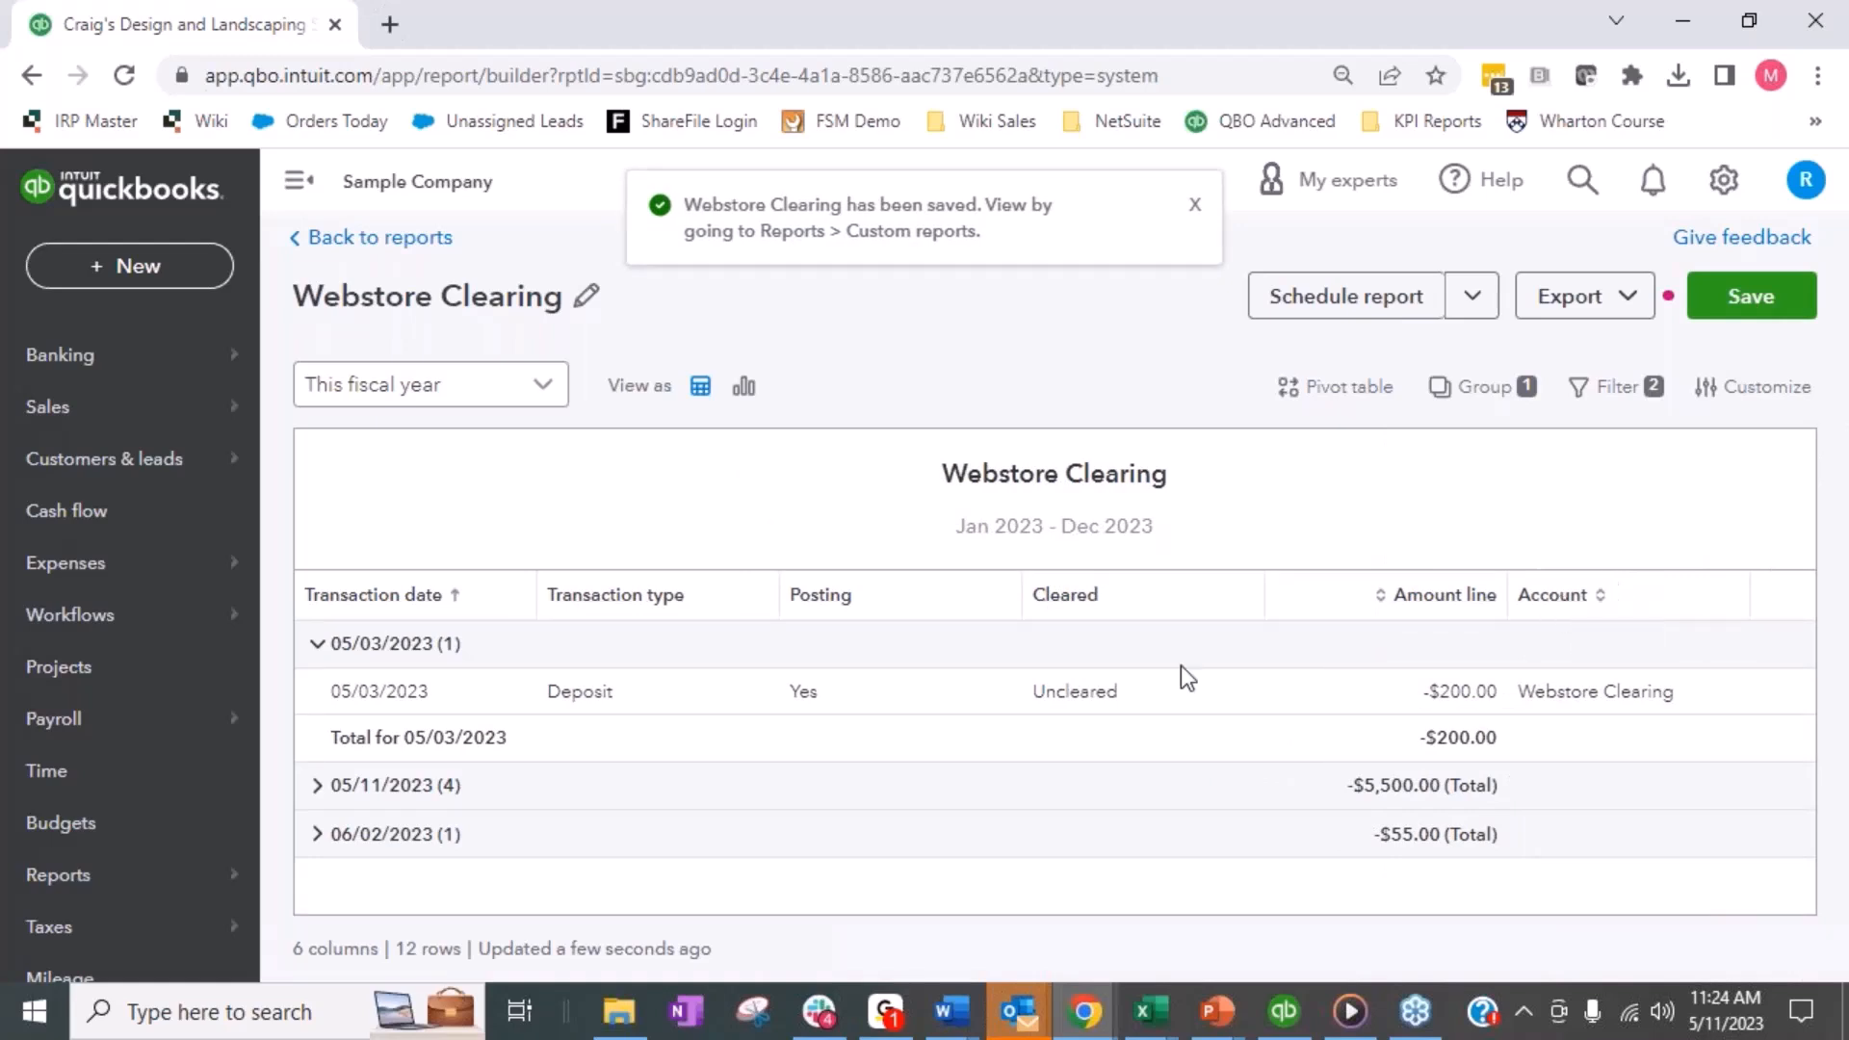
- Expand the 05/11/2023 and 06/02/2023 groups and review their transactions and totals
{"action": "left_click", "coordinate": [317, 787]}
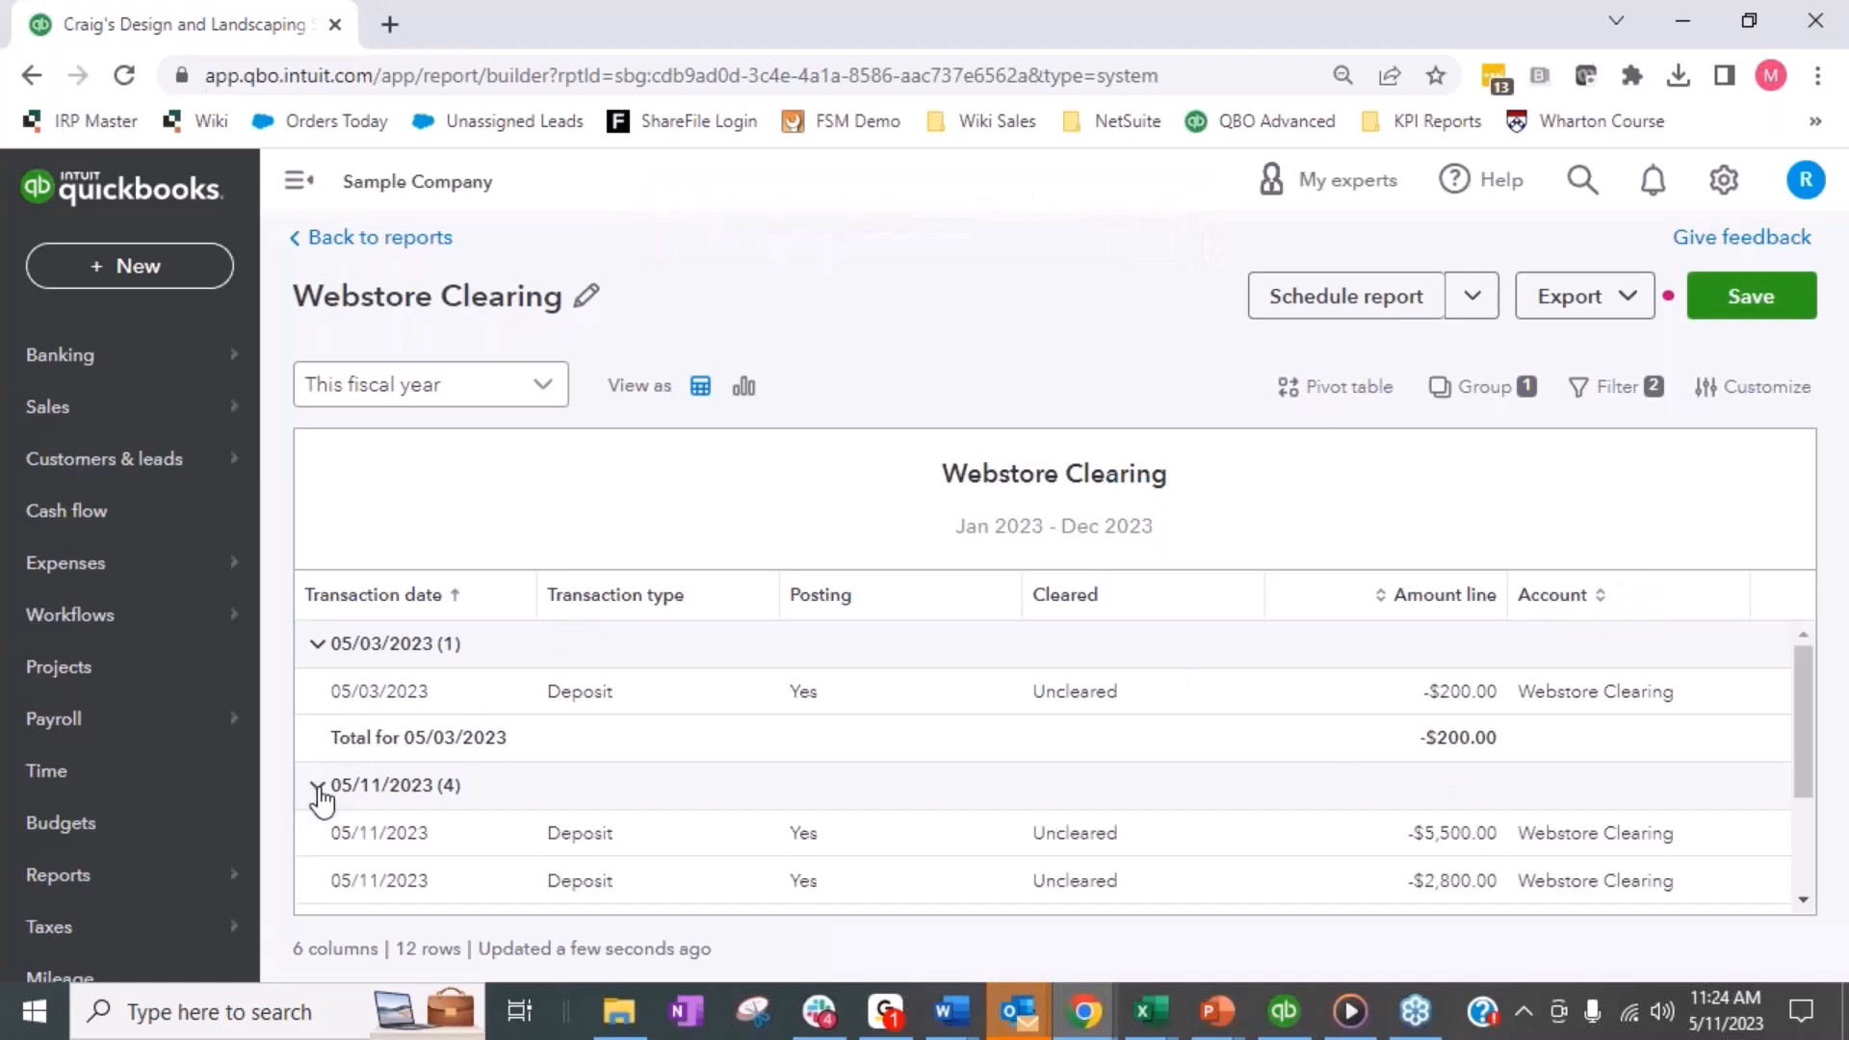
{"action": "scroll", "coordinate": [321, 798], "scroll_direction": "down", "scroll_amount": 3}
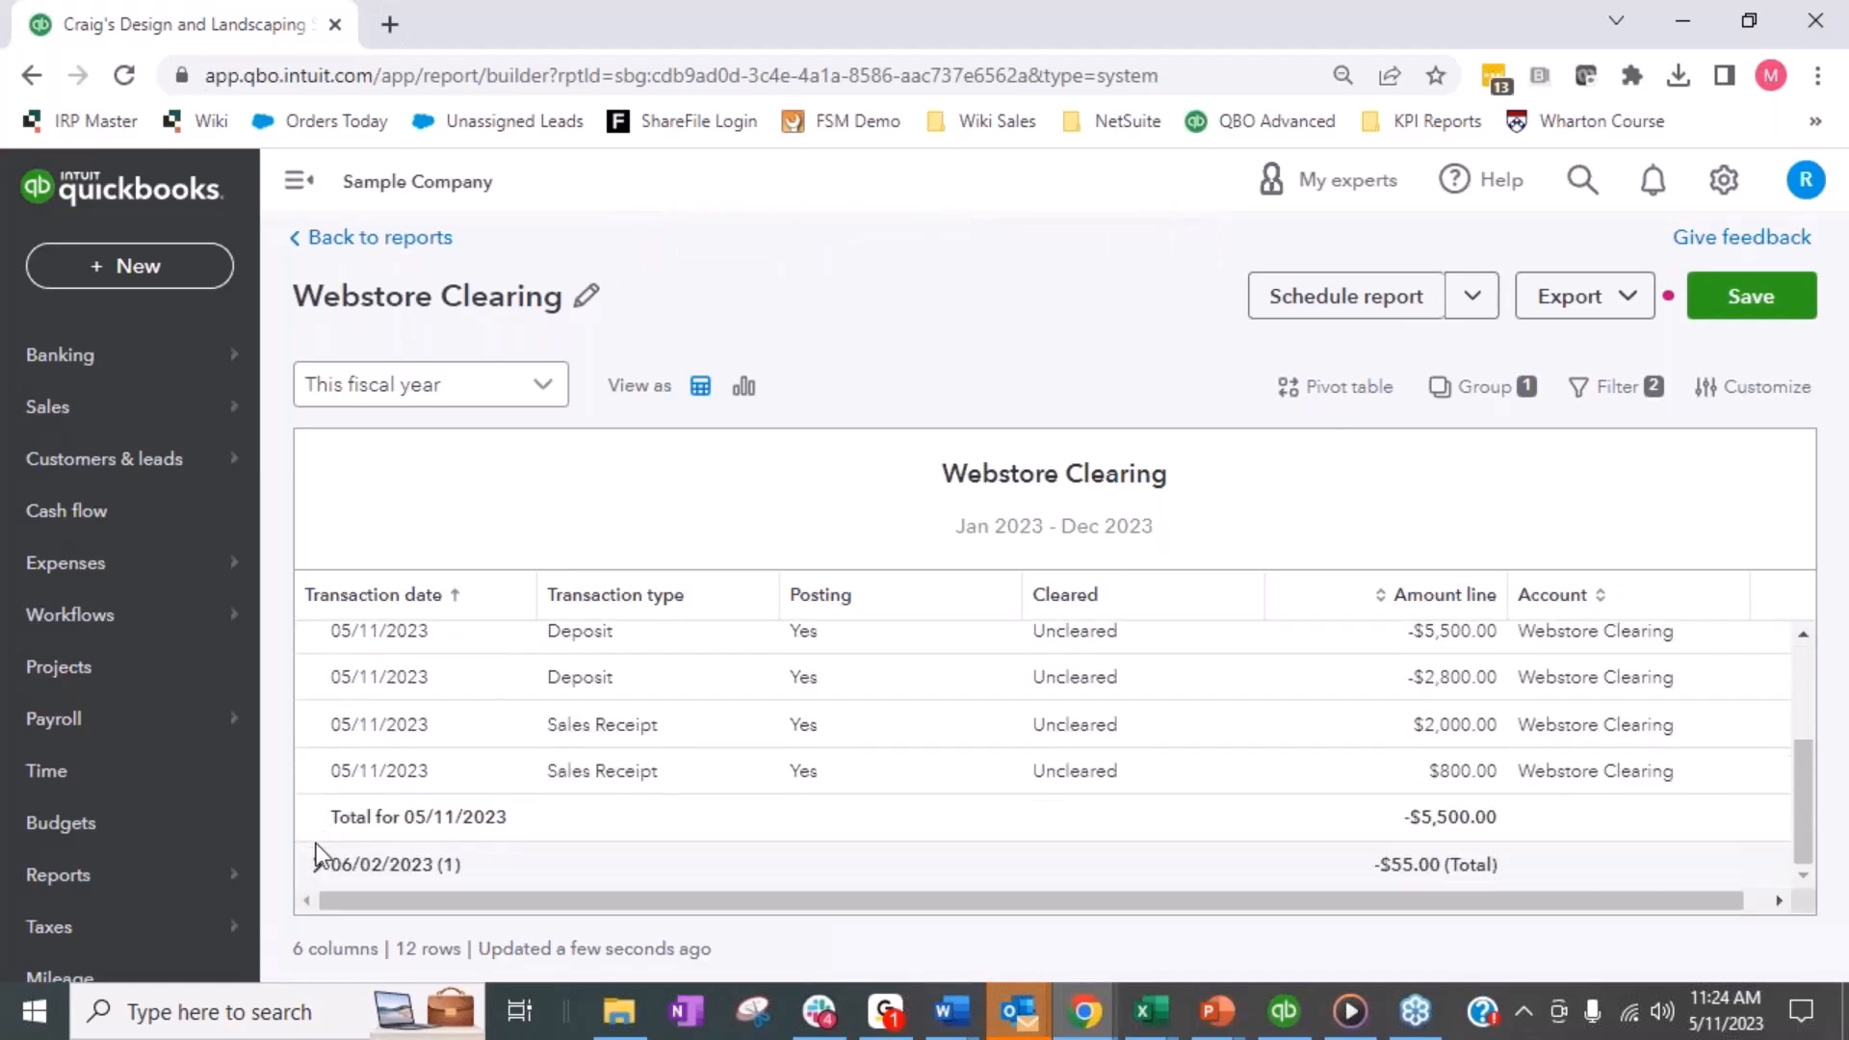
{"action": "left_click", "coordinate": [317, 864]}
{"action": "scroll", "coordinate": [343, 812], "scroll_direction": "down", "scroll_amount": 1}
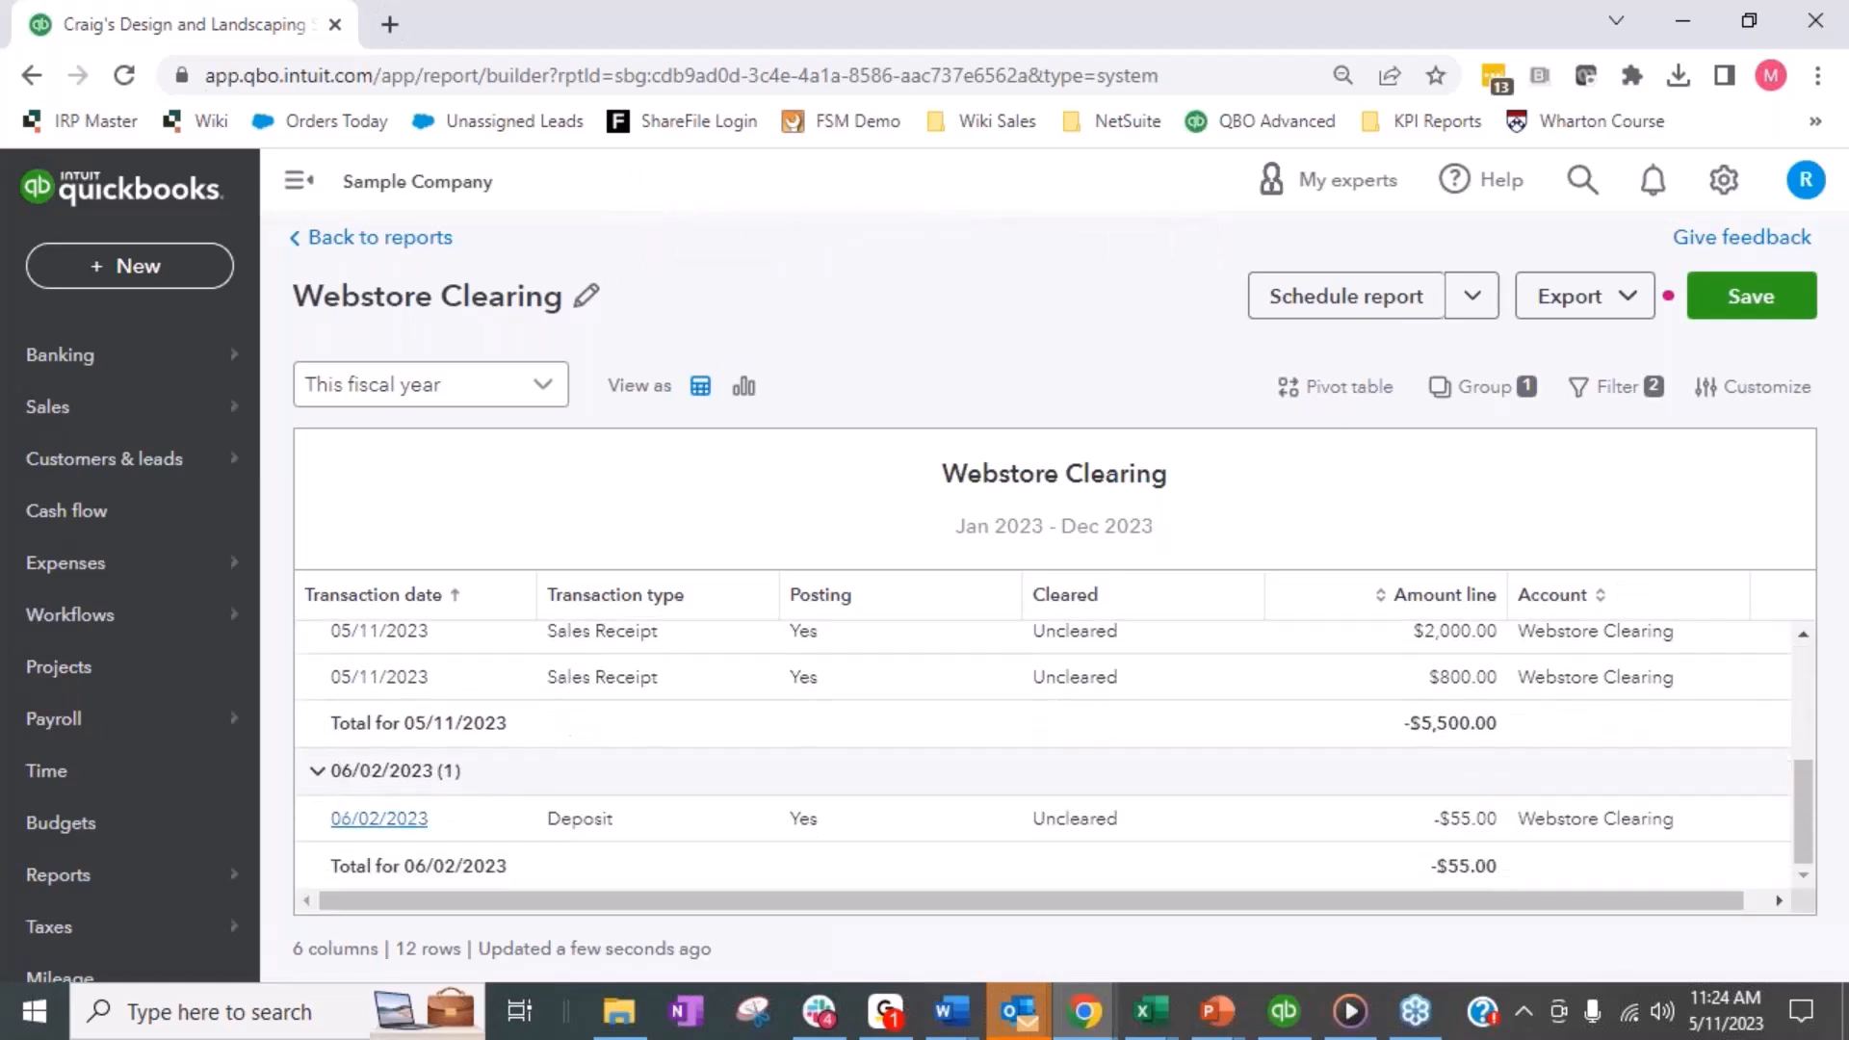
{"action": "scroll", "coordinate": [609, 749], "scroll_direction": "up", "scroll_amount": 4}
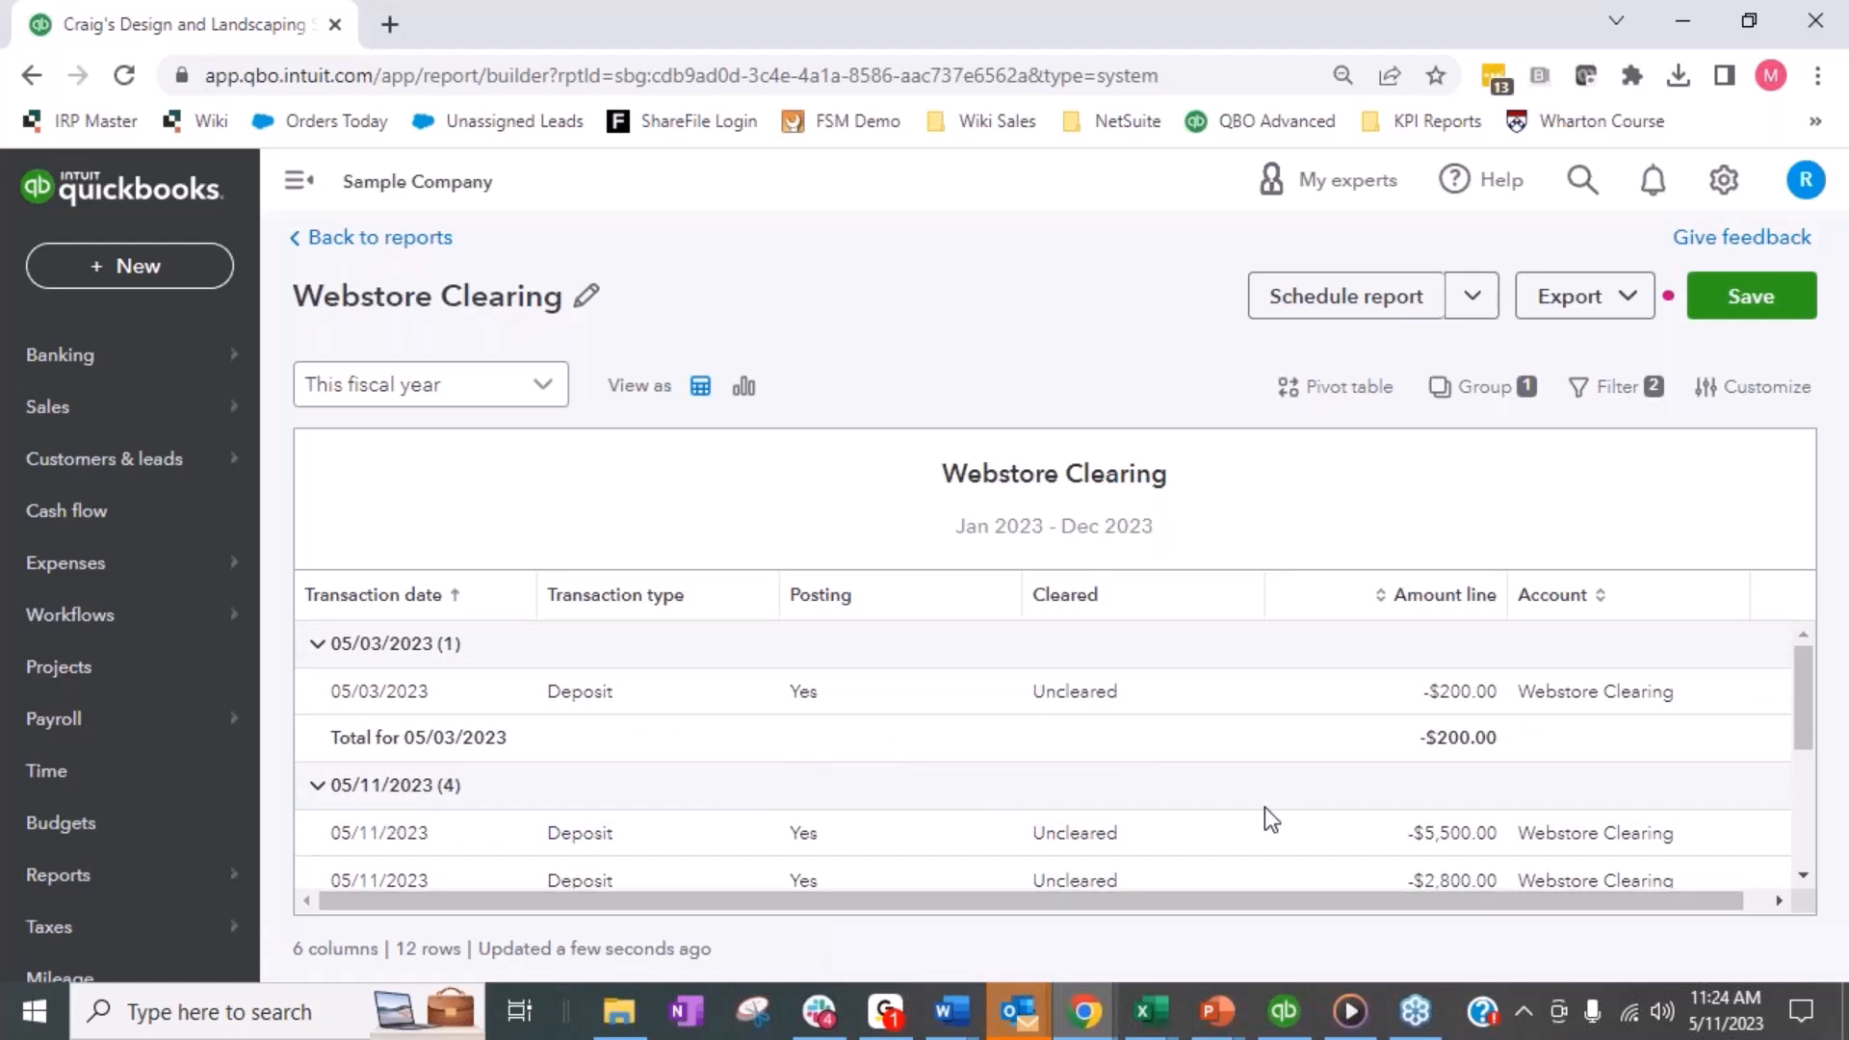
{"action": "scroll", "coordinate": [1263, 807], "scroll_direction": "down", "scroll_amount": 1}
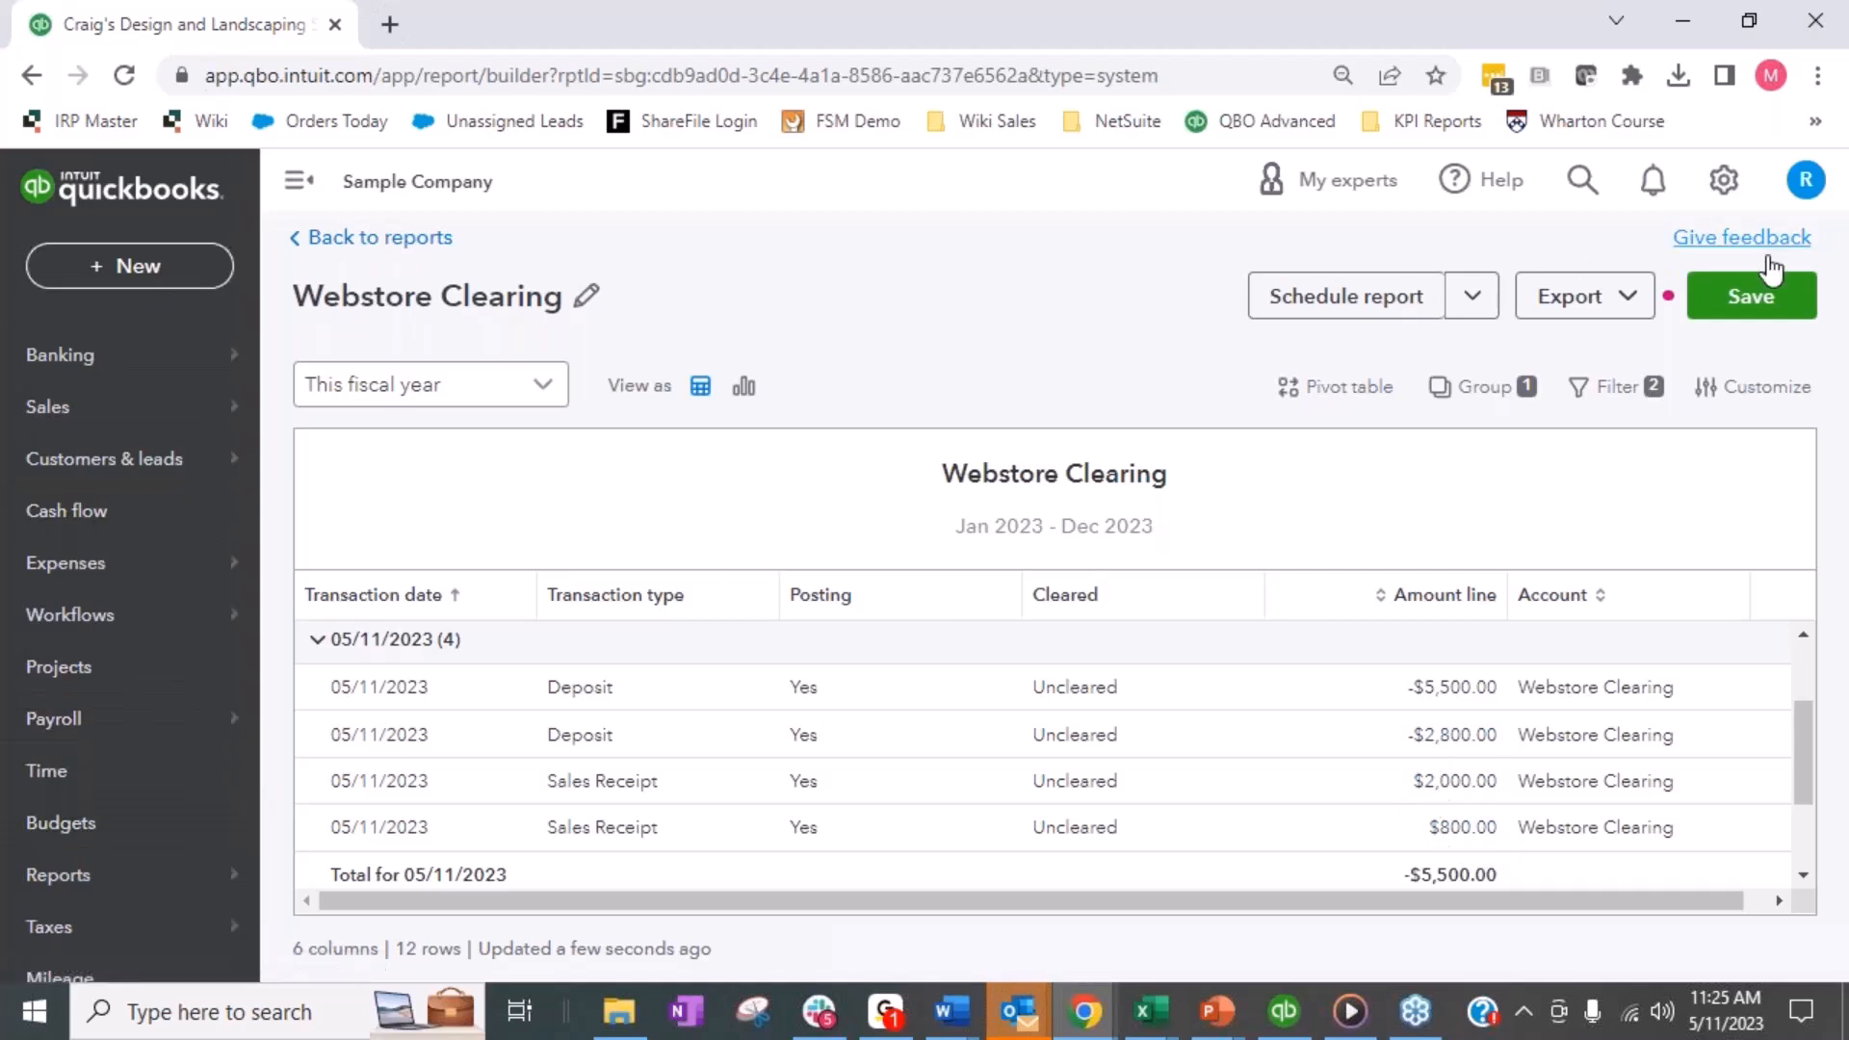
- Open the account reconciliation page, dismiss the introduction, and choose Webstore Clearing as the account to reconcile
{"action": "left_click", "coordinate": [1722, 183]}
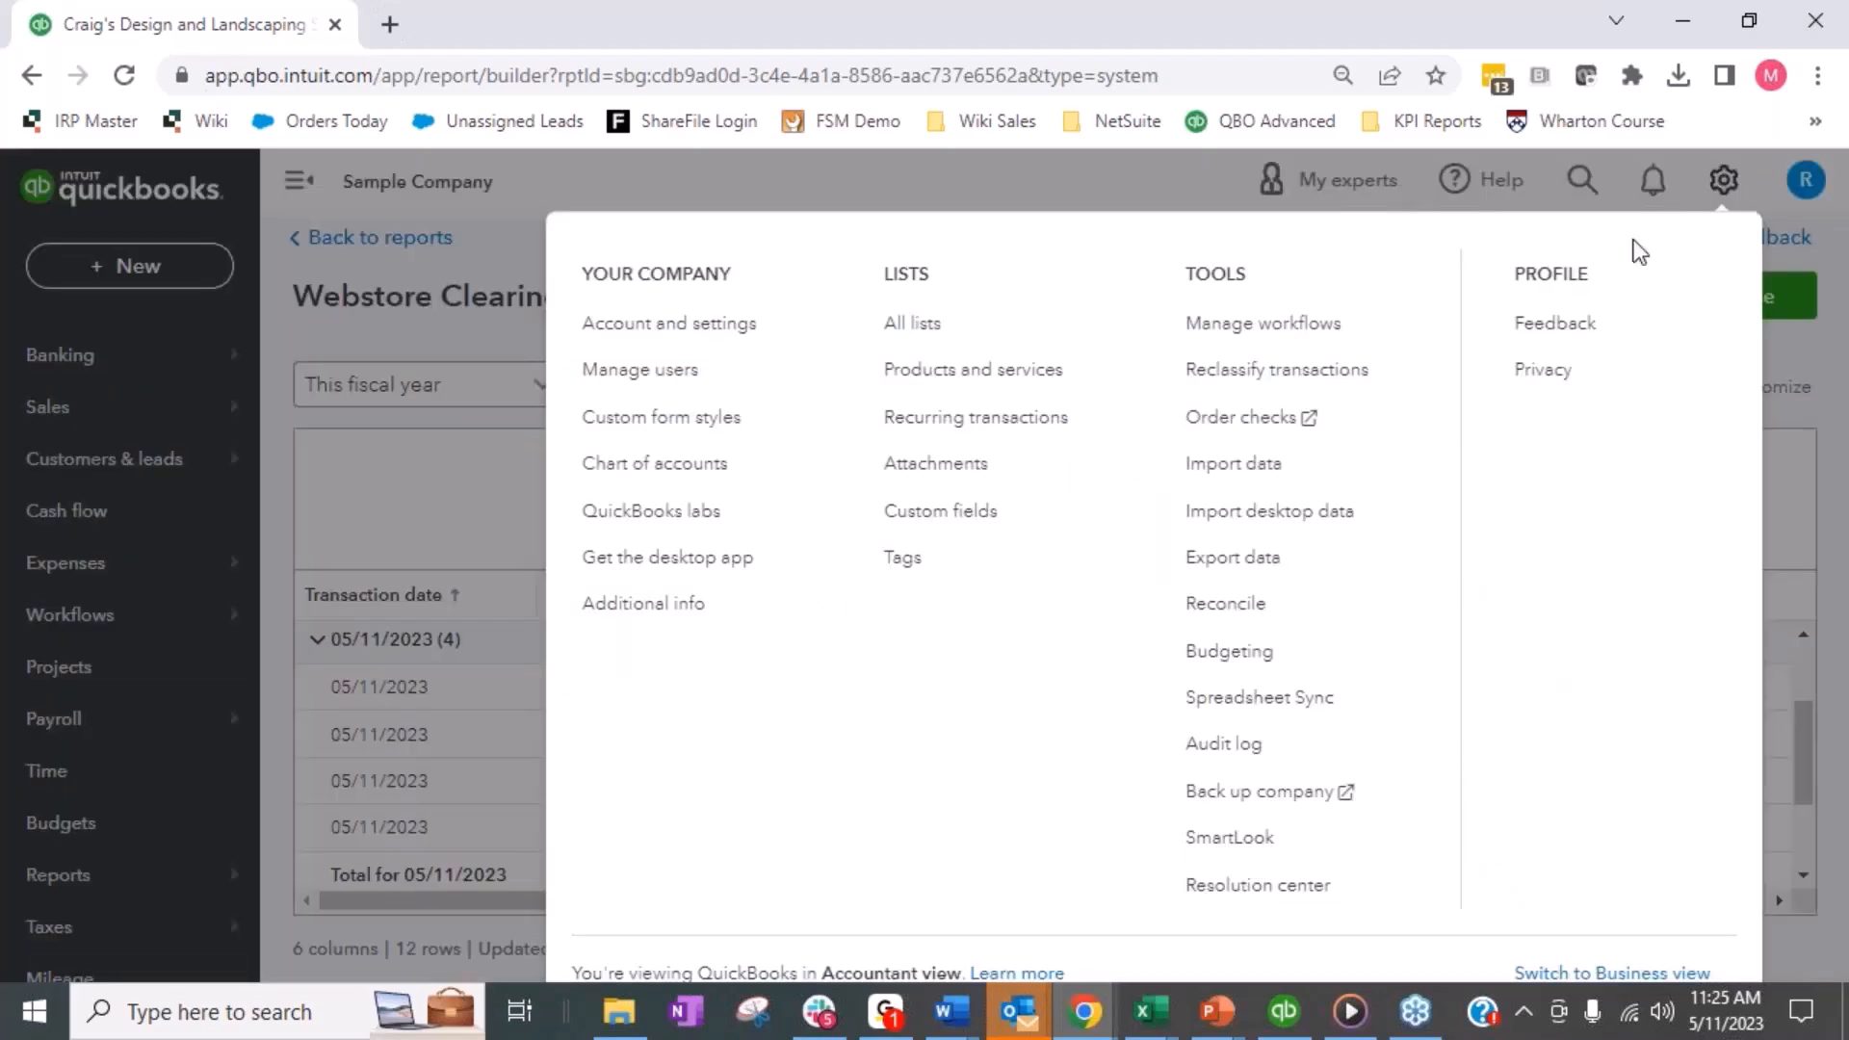
{"action": "left_click", "coordinate": [1257, 604]}
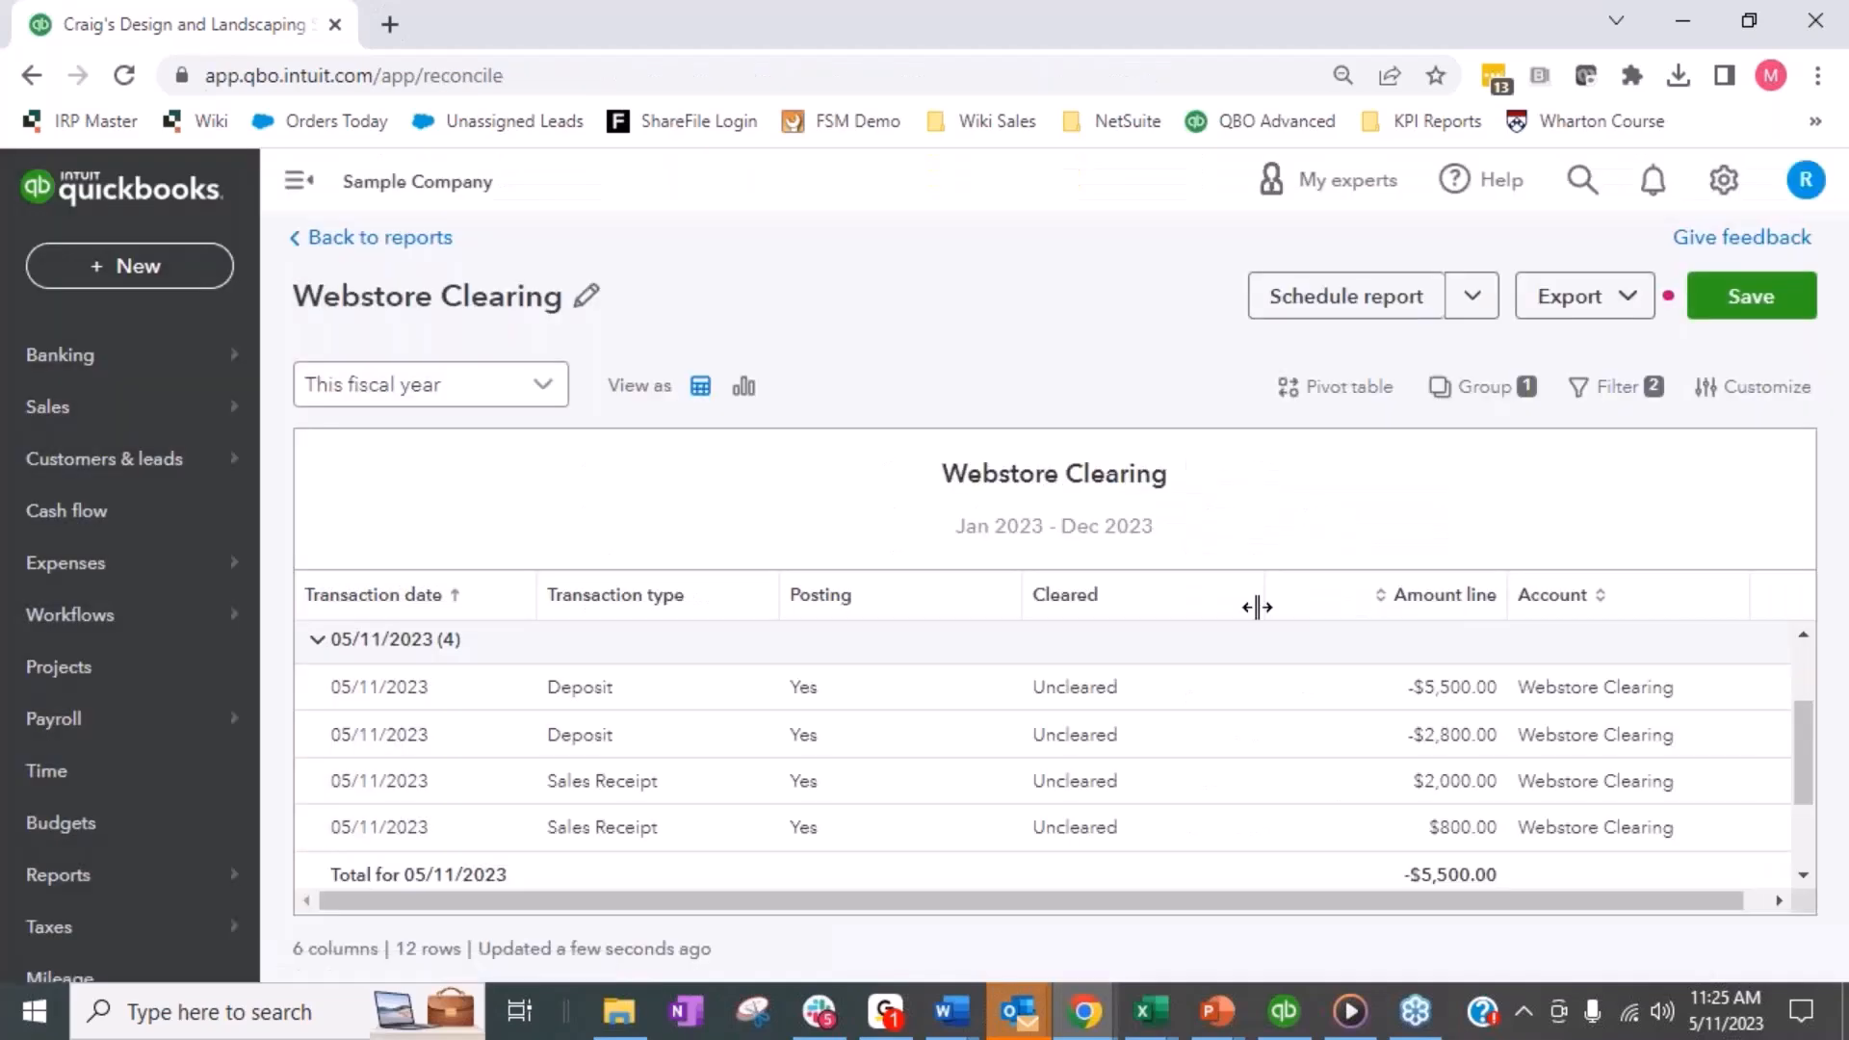
{"action": "left_click", "coordinate": [476, 902]}
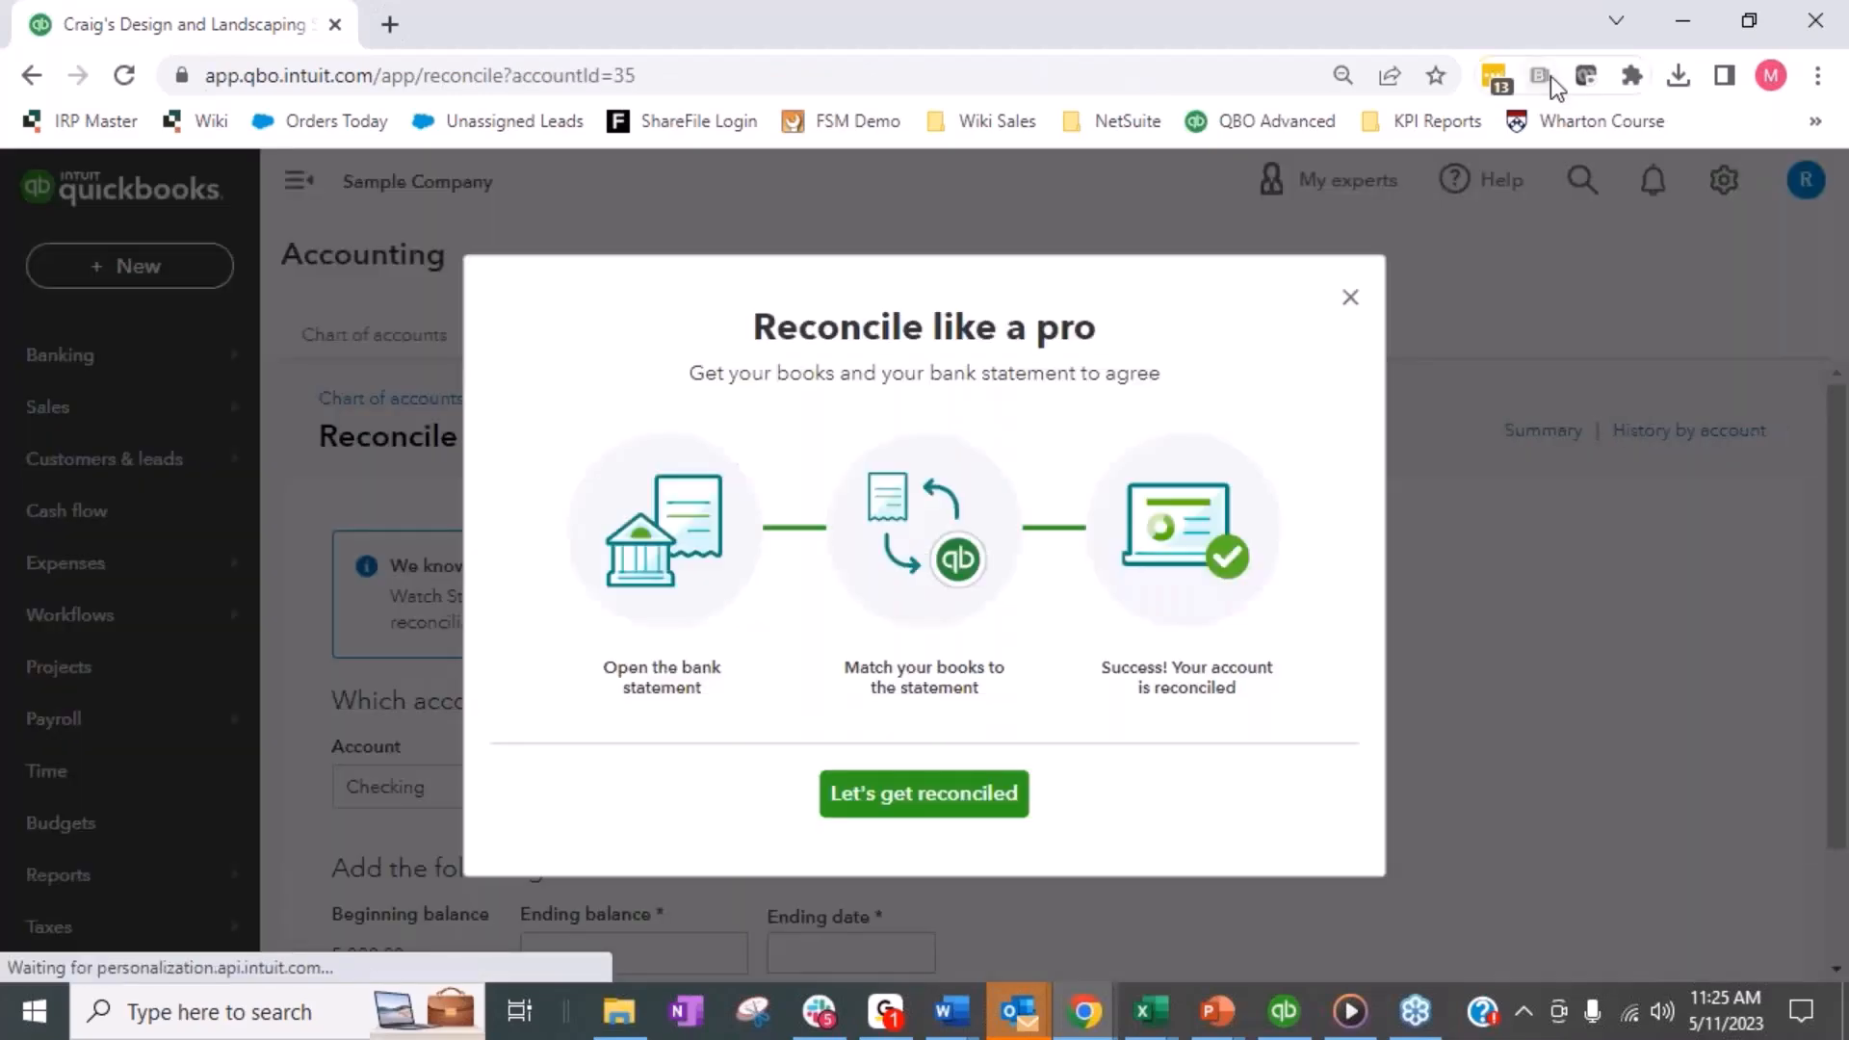
{"action": "left_click", "coordinate": [1351, 297]}
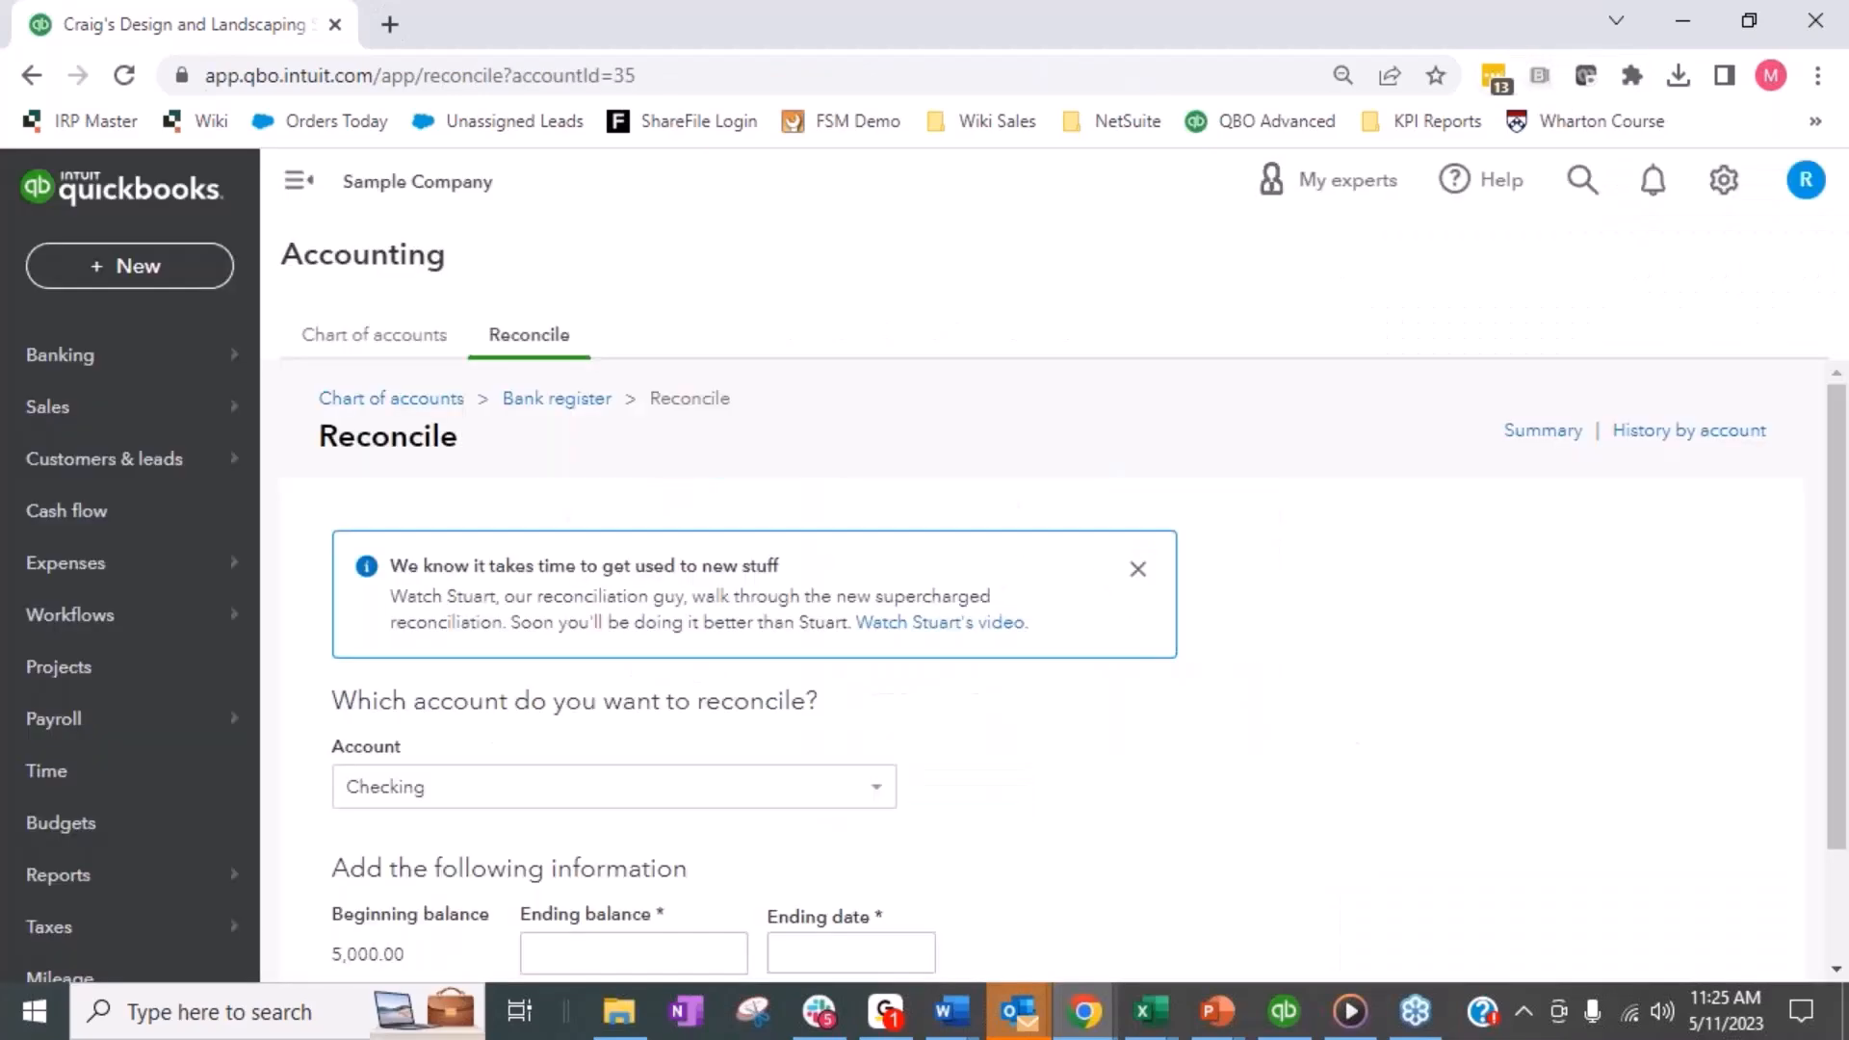
{"action": "left_click", "coordinate": [802, 788]}
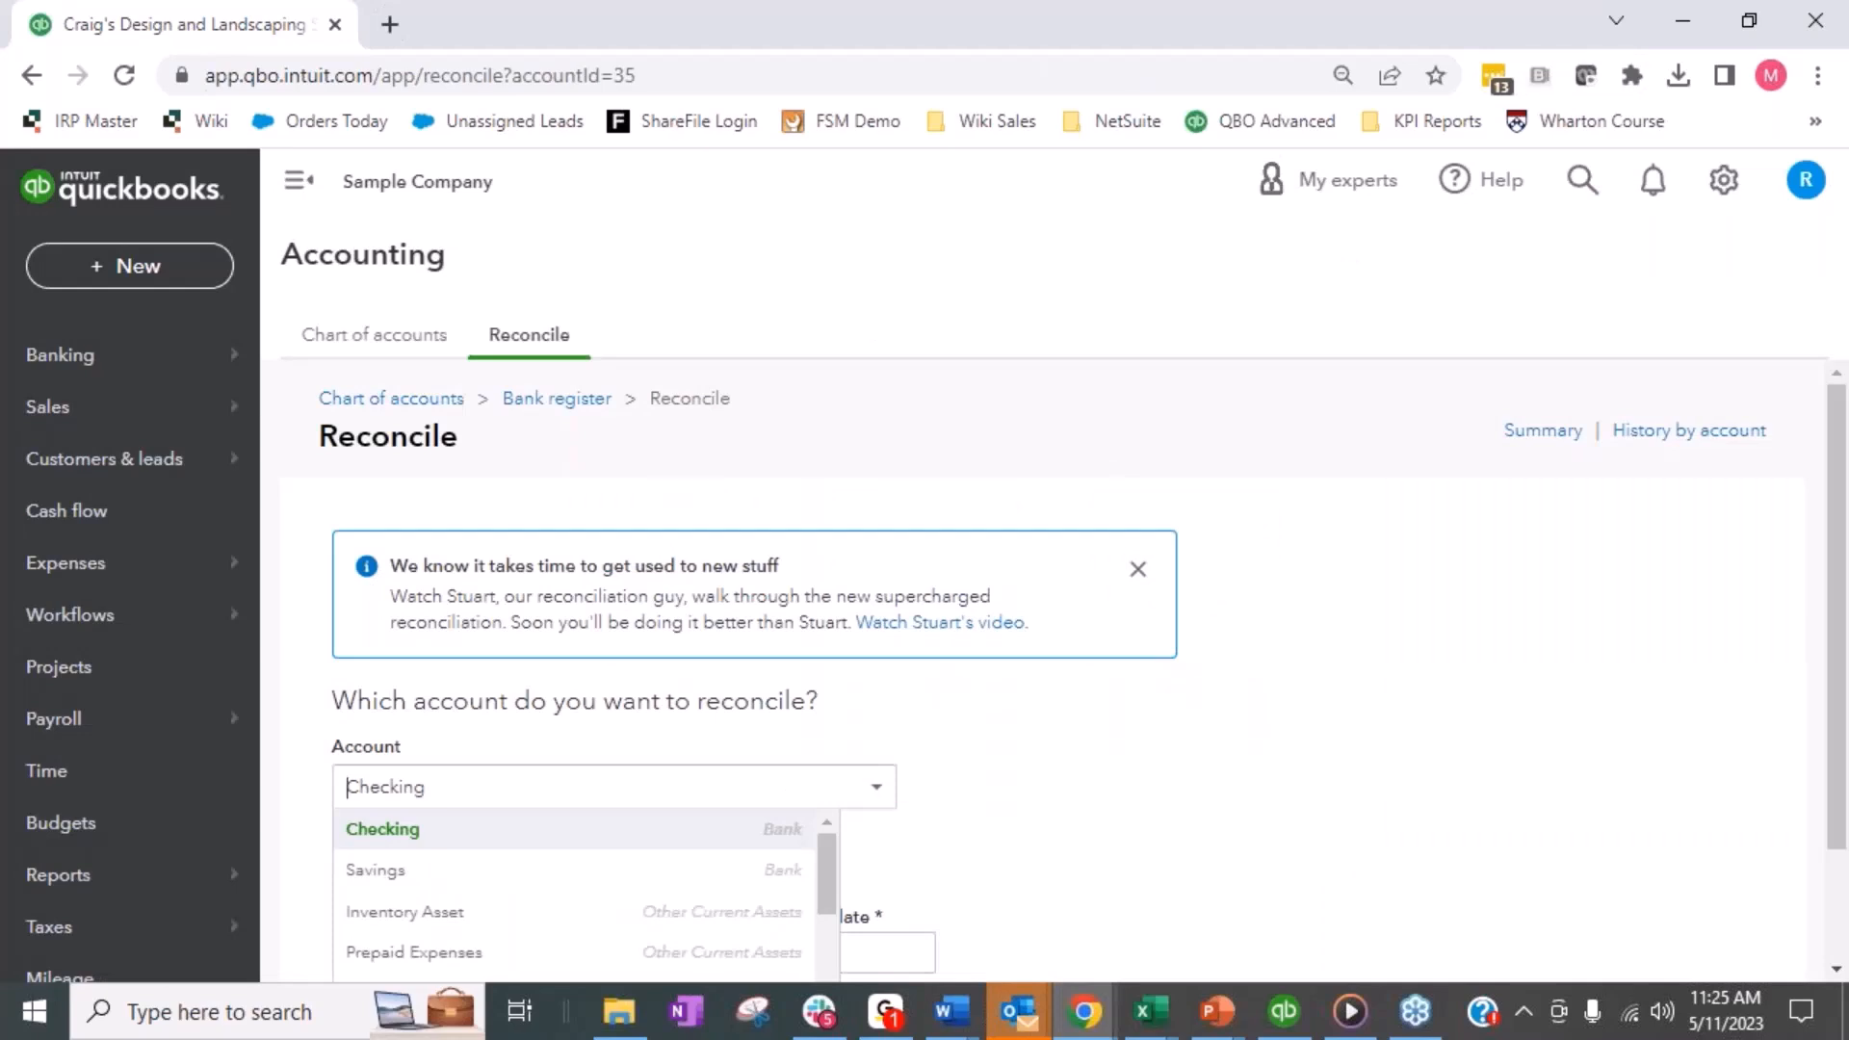
{"action": "type", "text": "we"}
{"action": "left_click", "coordinate": [516, 832]}
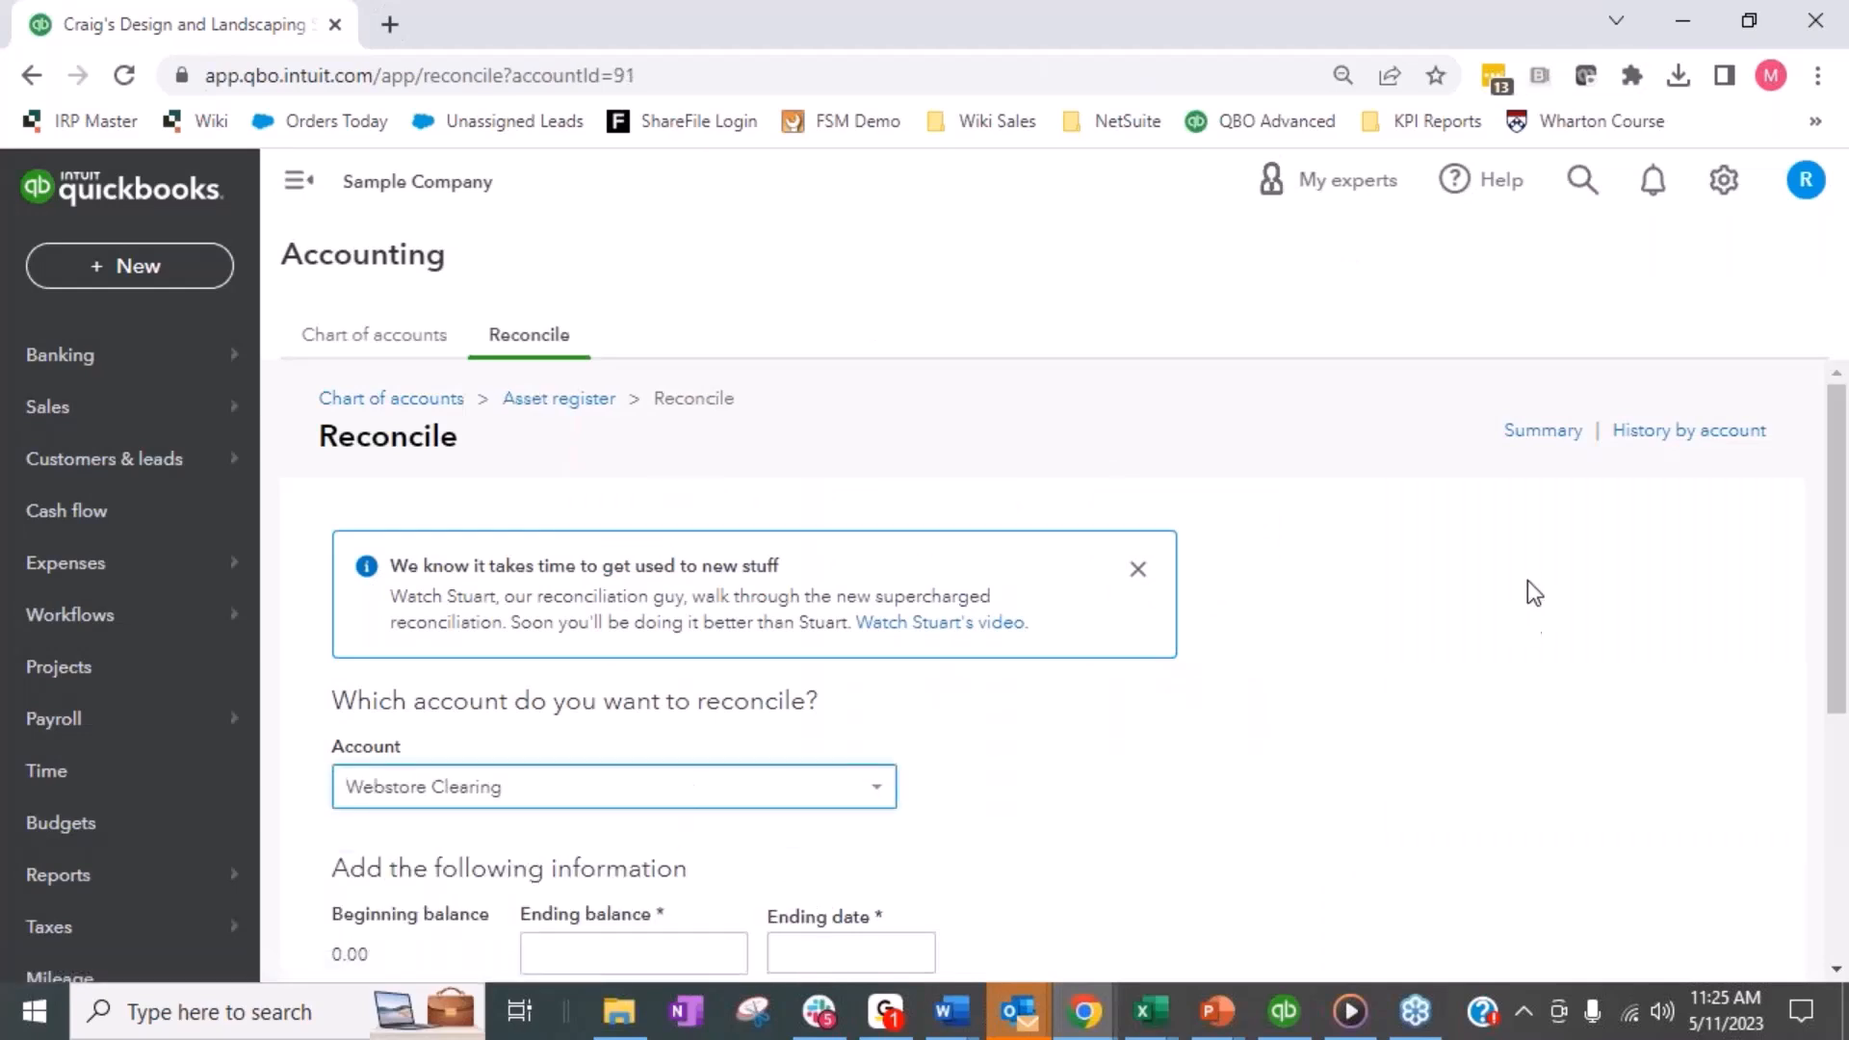
- Start the reconciliation with an ending balance of 0.00 and ending date 05/12/2023, and dismiss the display tips
{"action": "scroll", "coordinate": [1389, 589], "scroll_direction": "down", "scroll_amount": 3}
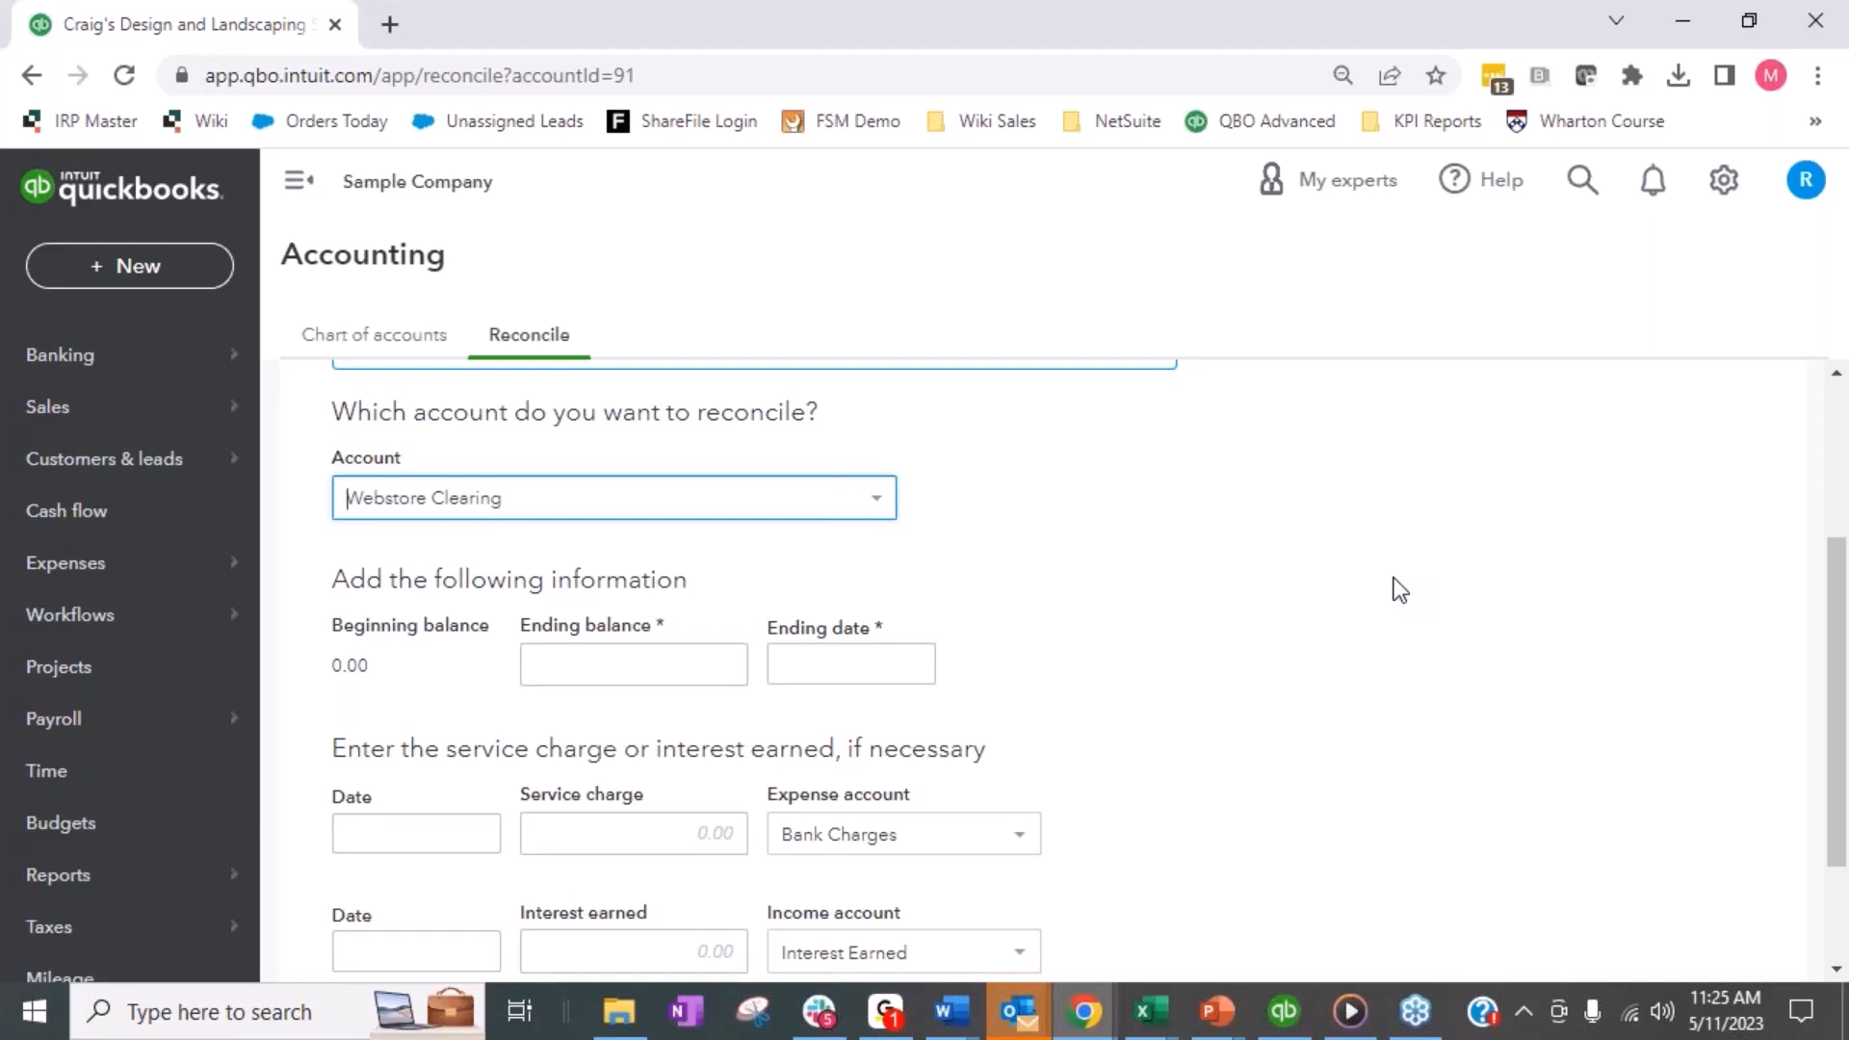
{"action": "left_click", "coordinate": [695, 656]}
{"action": "left_click", "coordinate": [863, 650]}
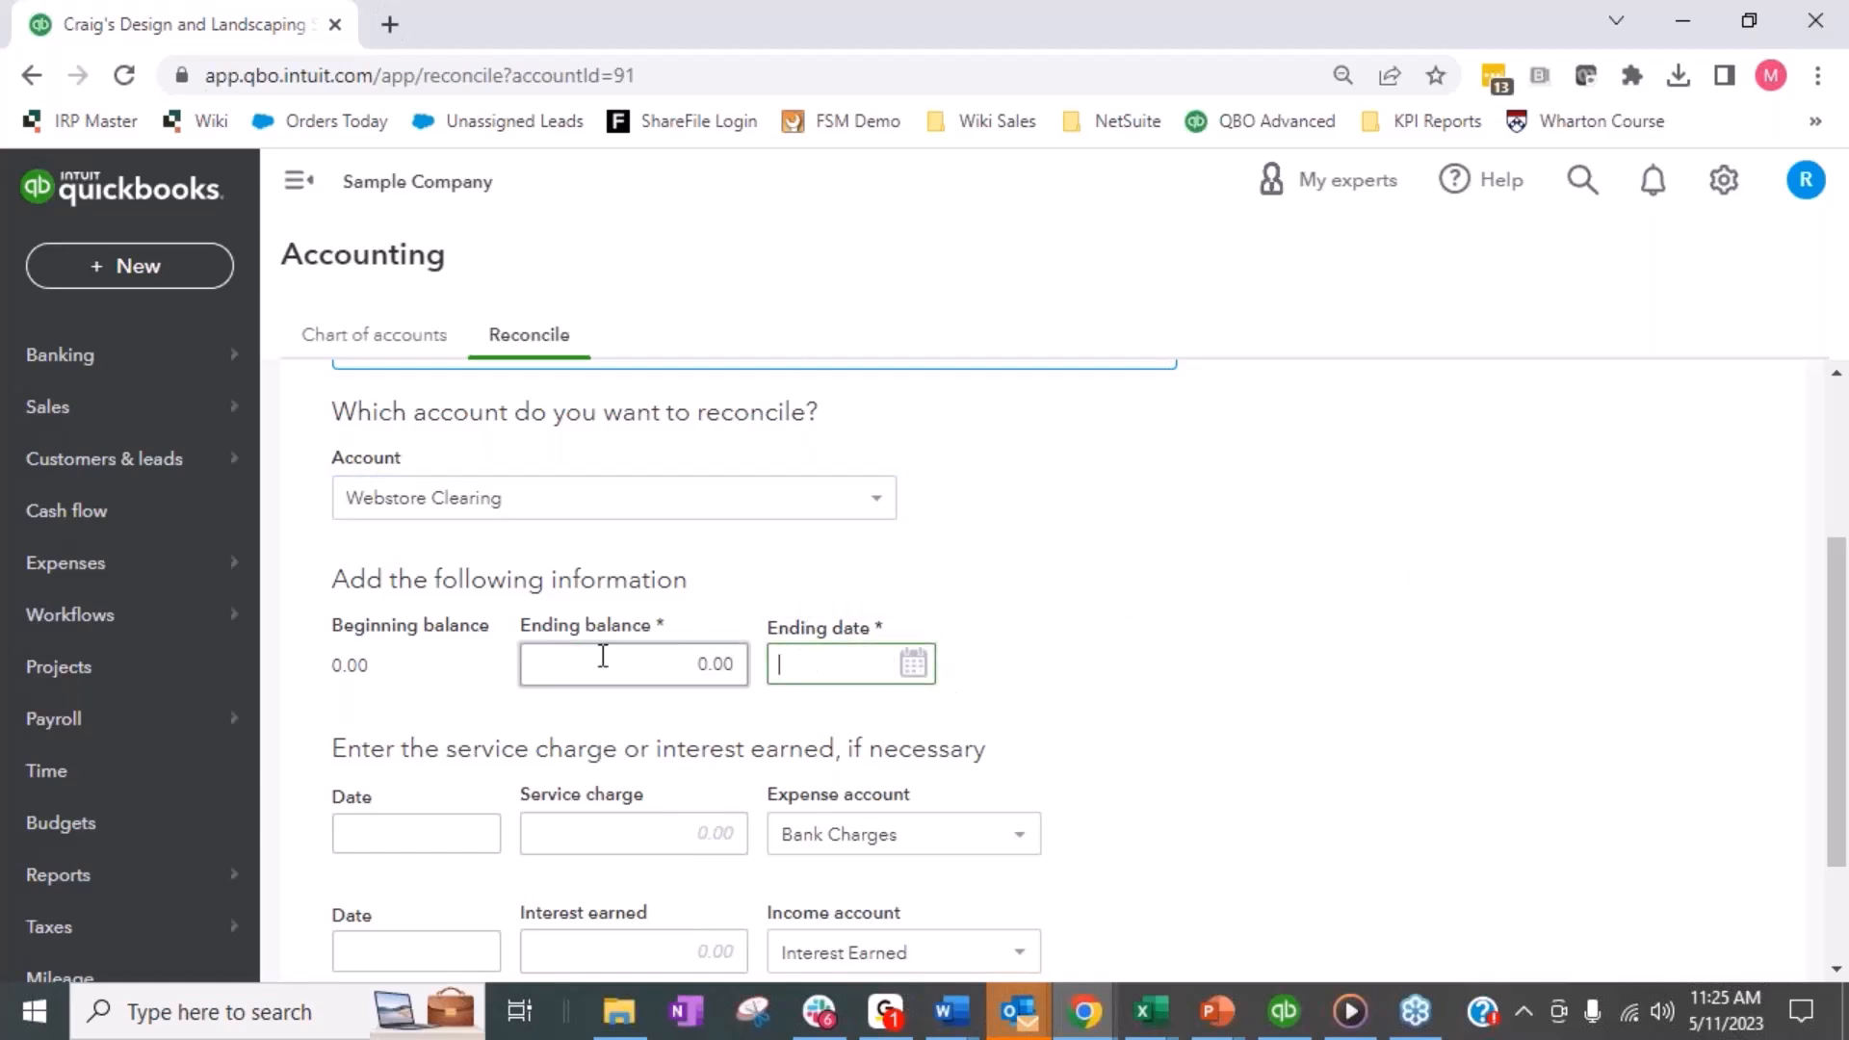
{"action": "left_click", "coordinate": [914, 664]}
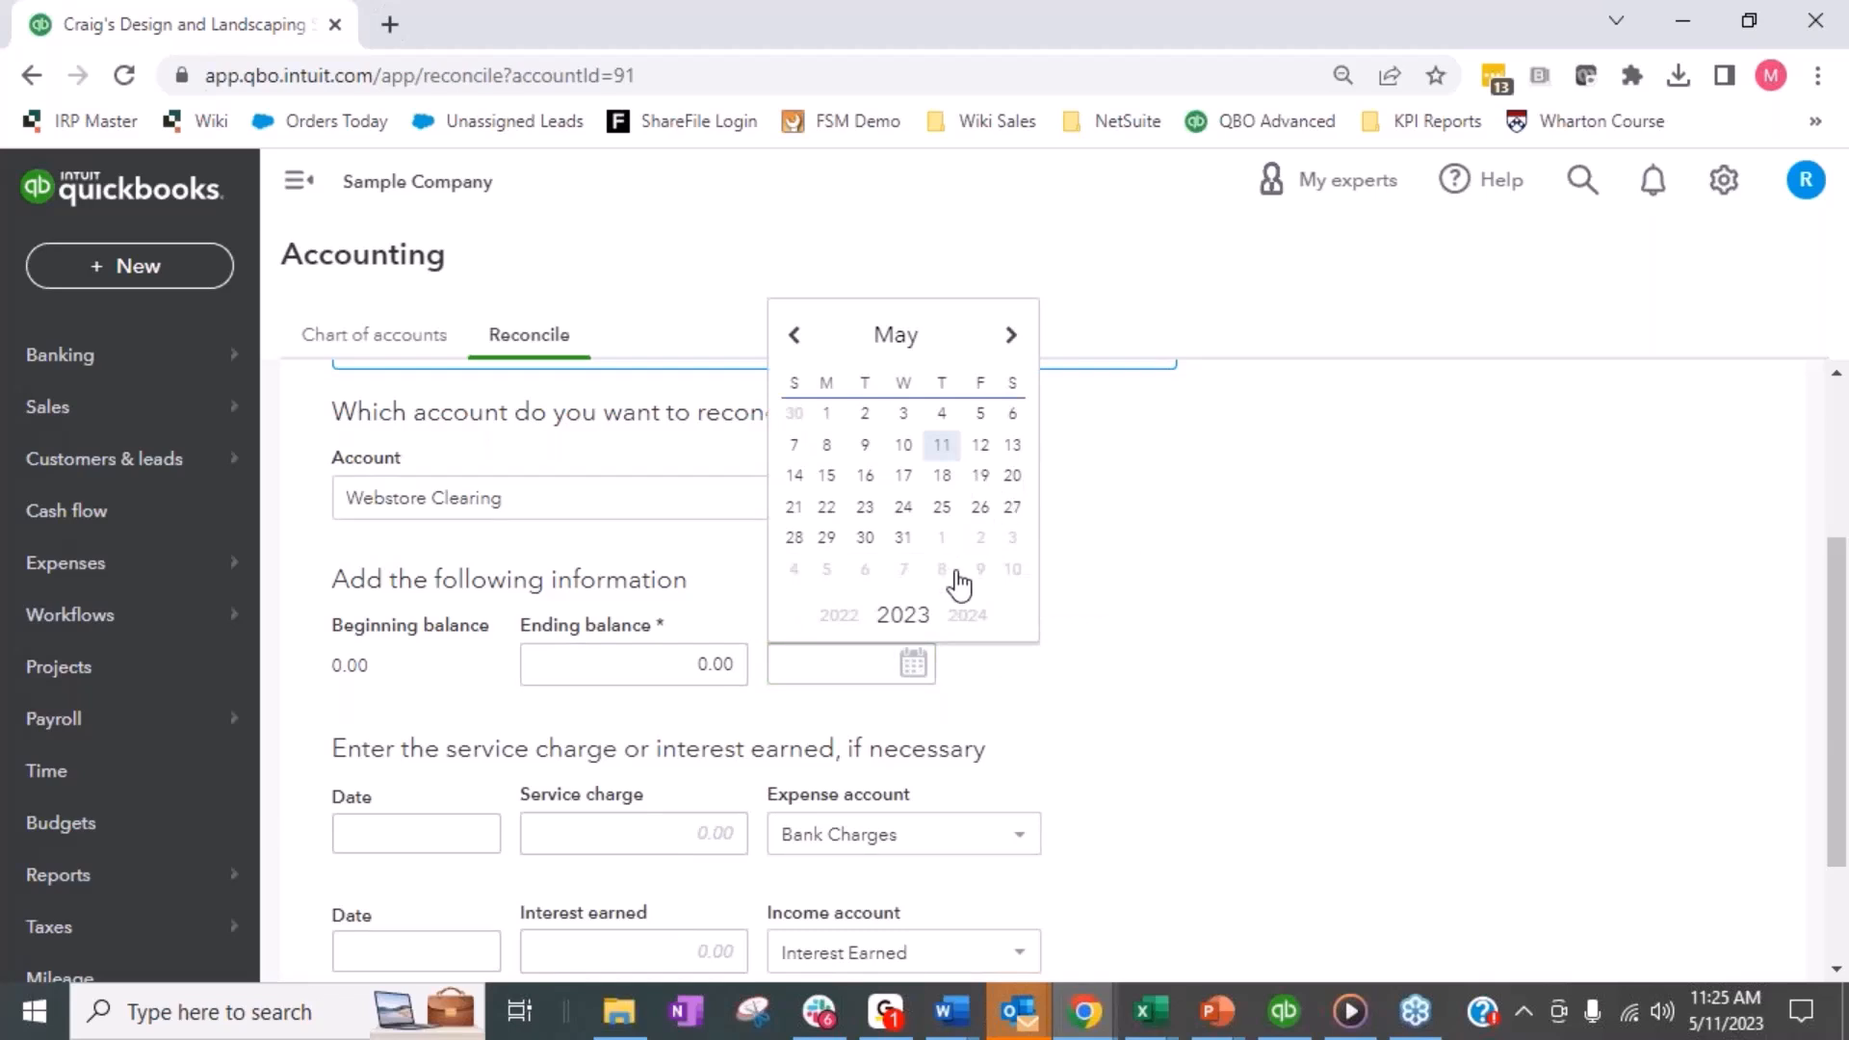
{"action": "left_click", "coordinate": [980, 445]}
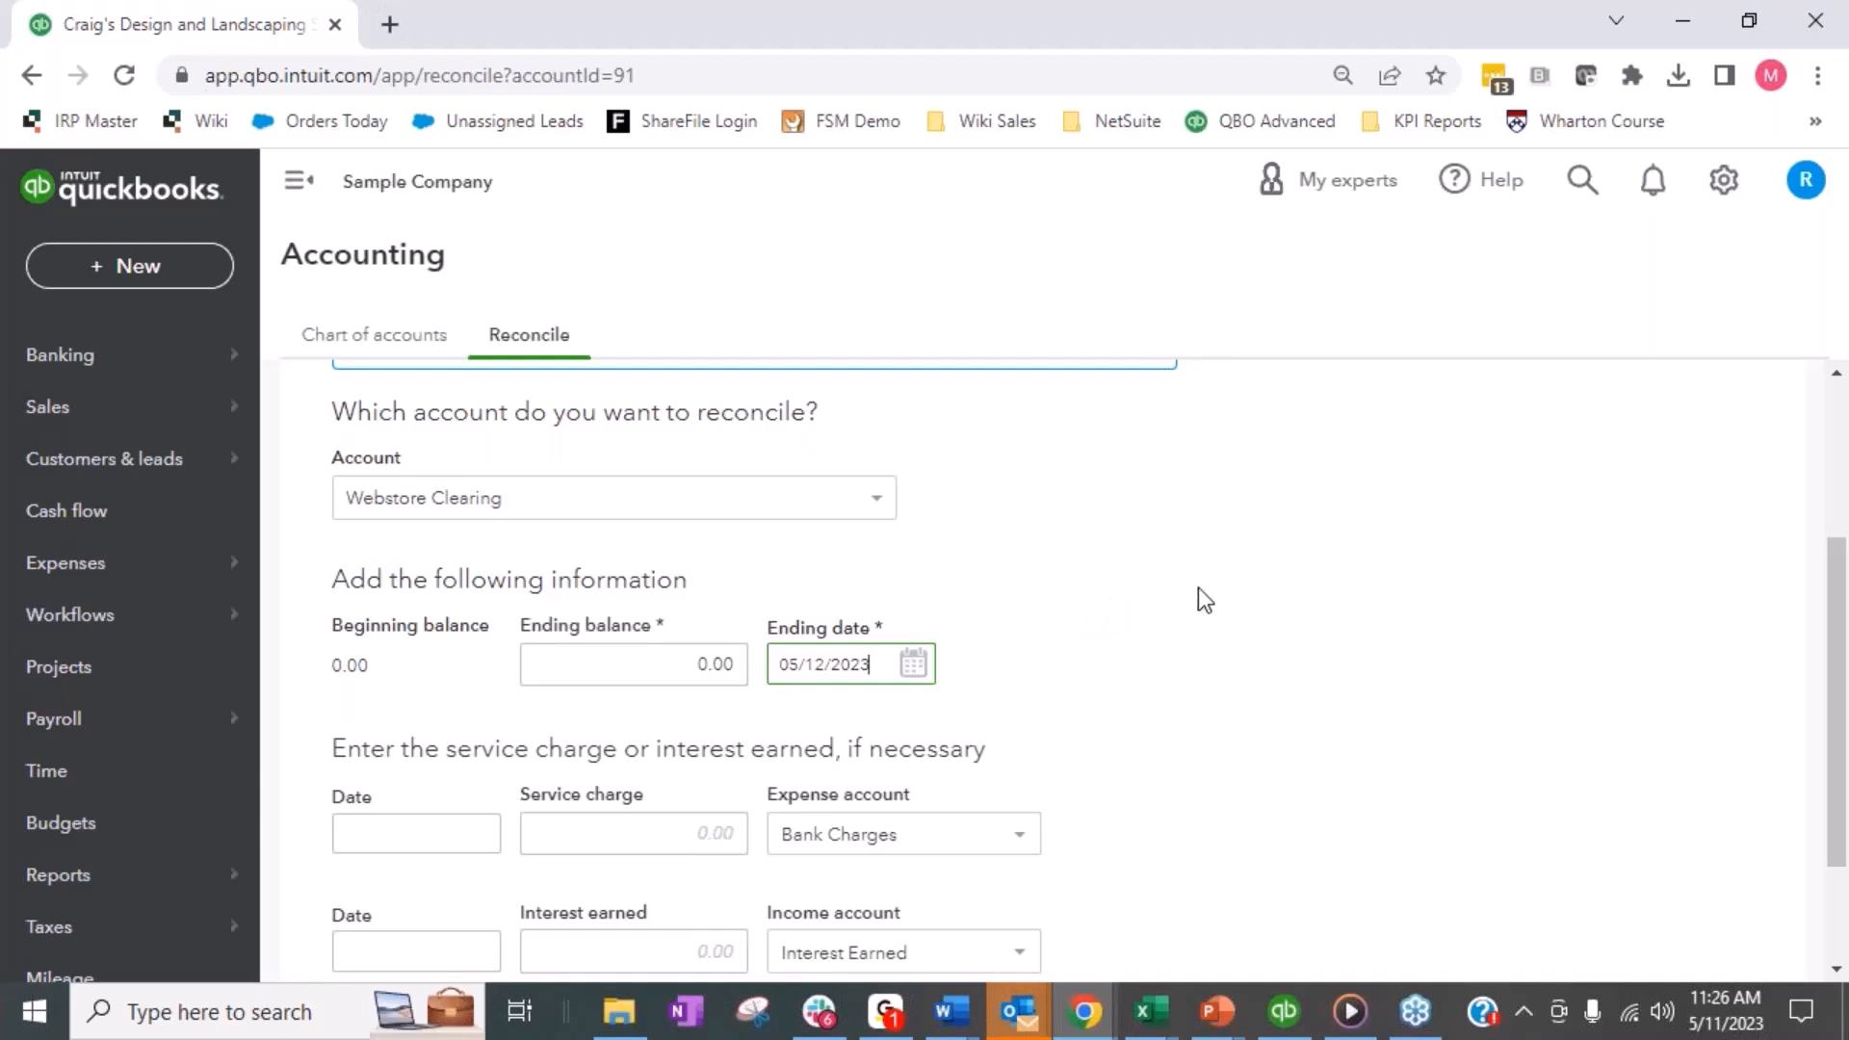
{"action": "scroll", "coordinate": [1223, 700], "scroll_direction": "down", "scroll_amount": 1}
{"action": "scroll", "coordinate": [1218, 690], "scroll_direction": "down", "scroll_amount": 2}
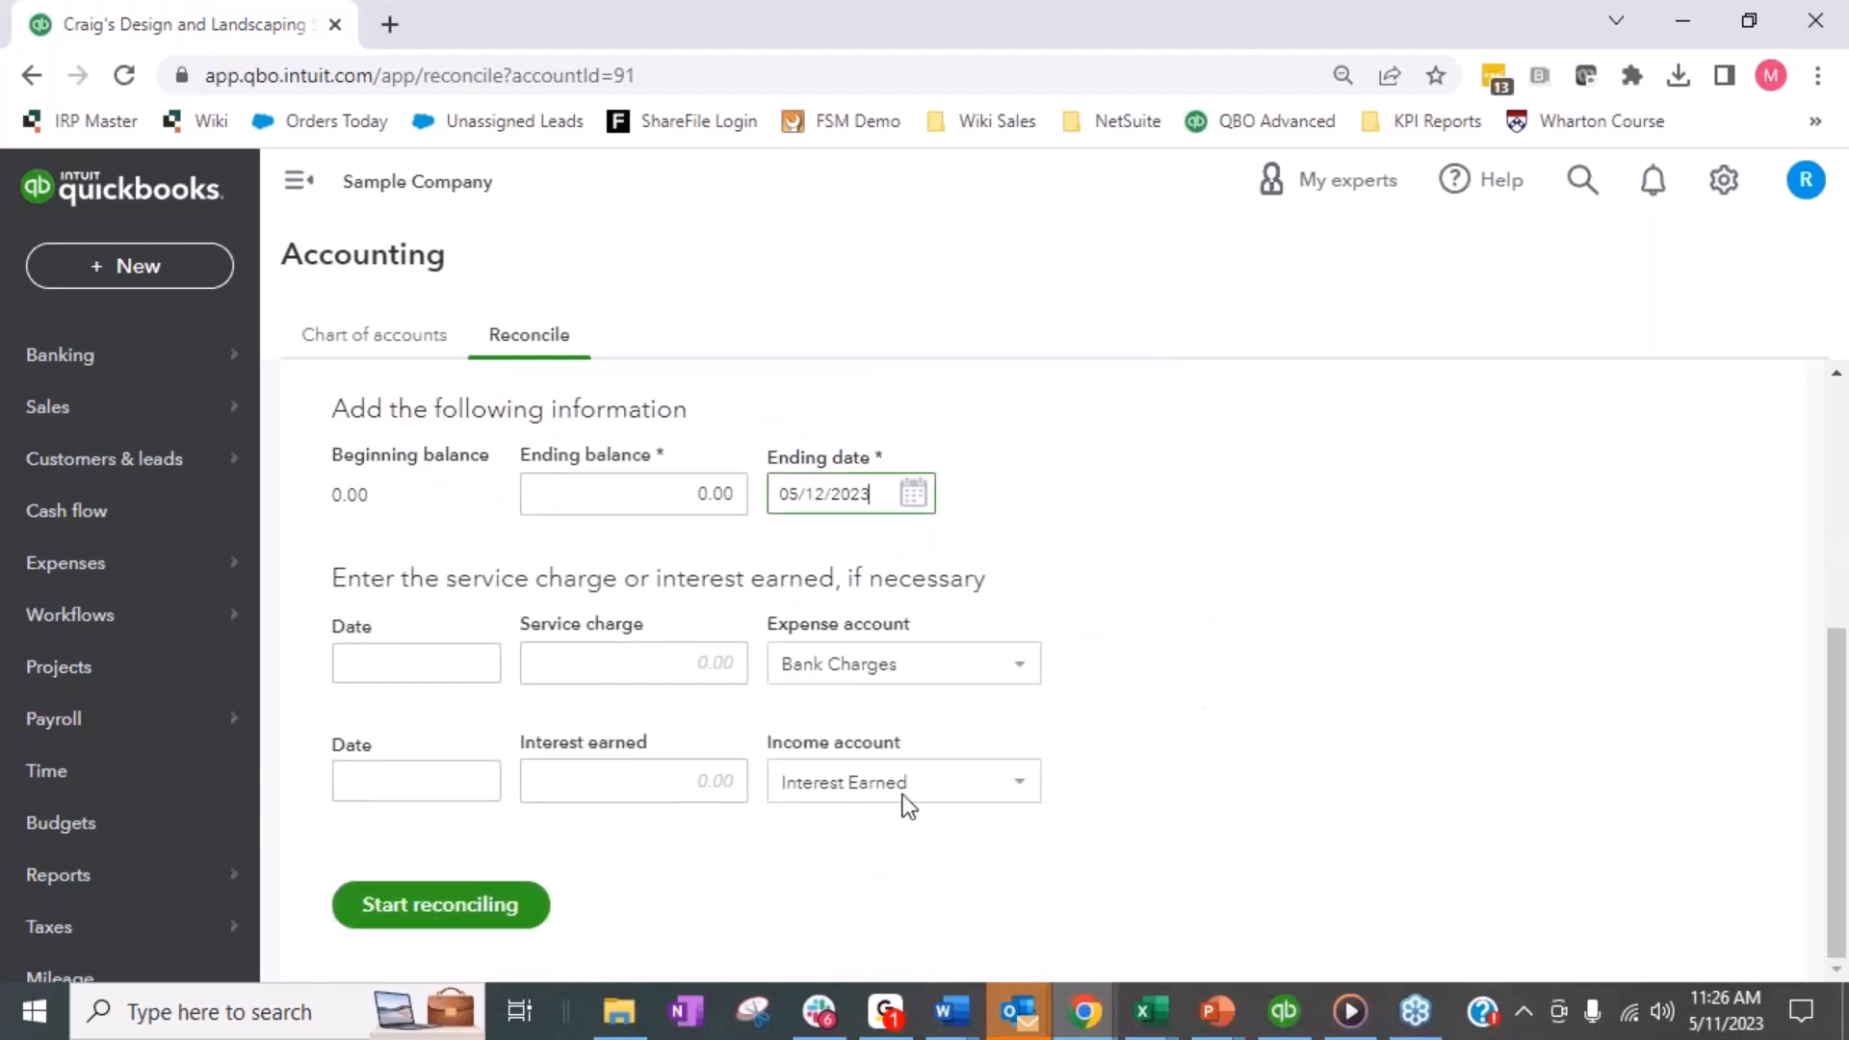
{"action": "left_click", "coordinate": [472, 910]}
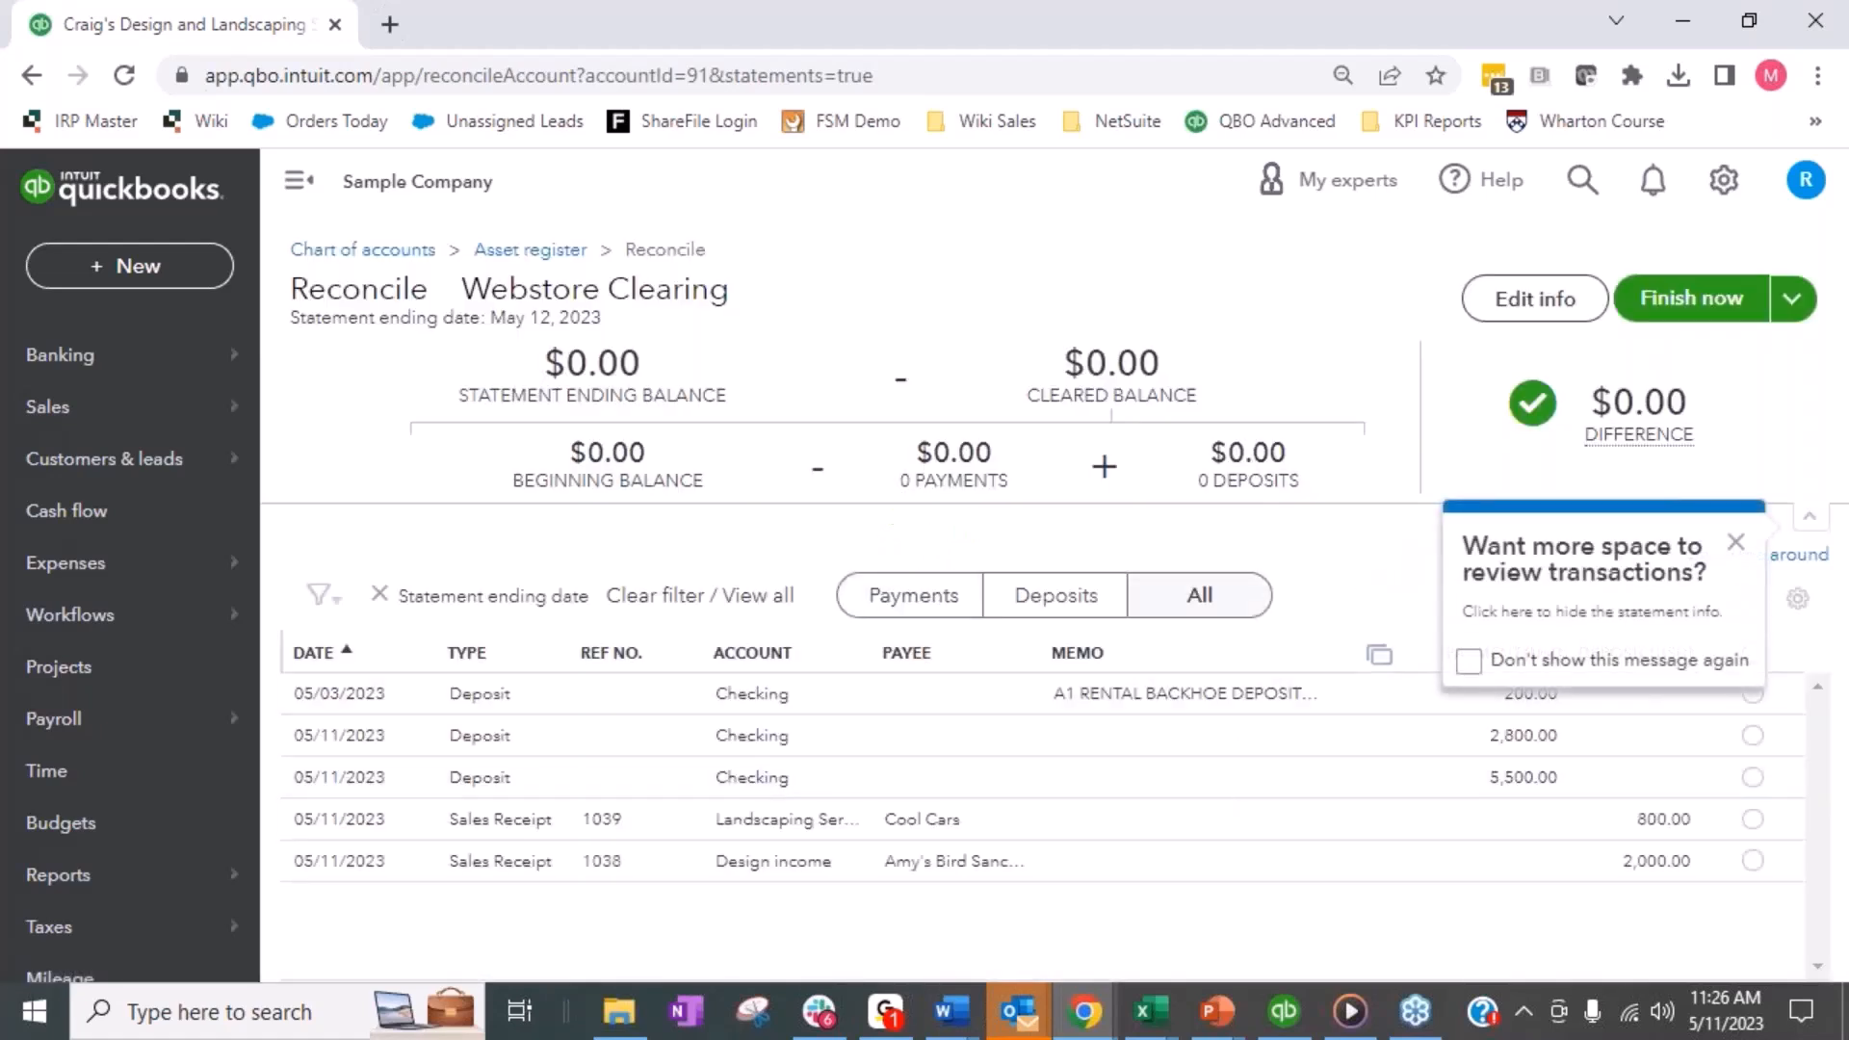
{"action": "left_click", "coordinate": [1736, 546]}
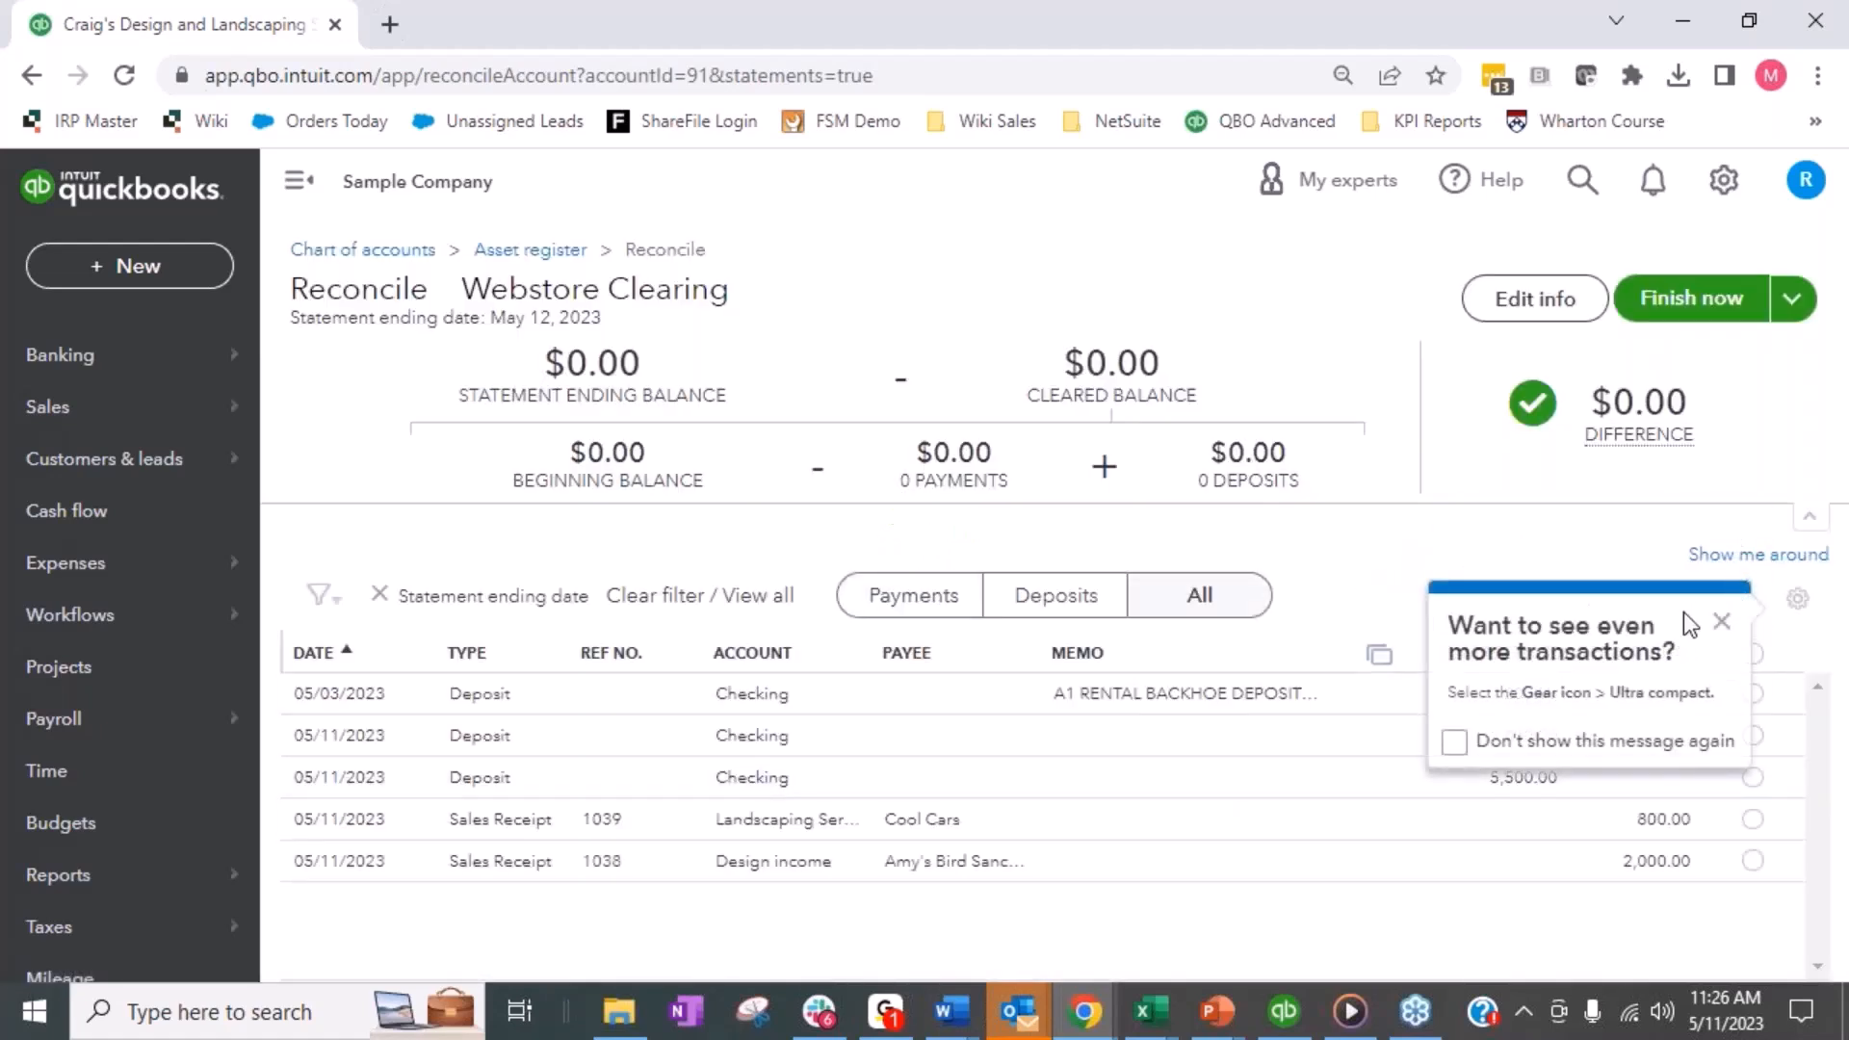
{"action": "left_click", "coordinate": [1722, 621]}
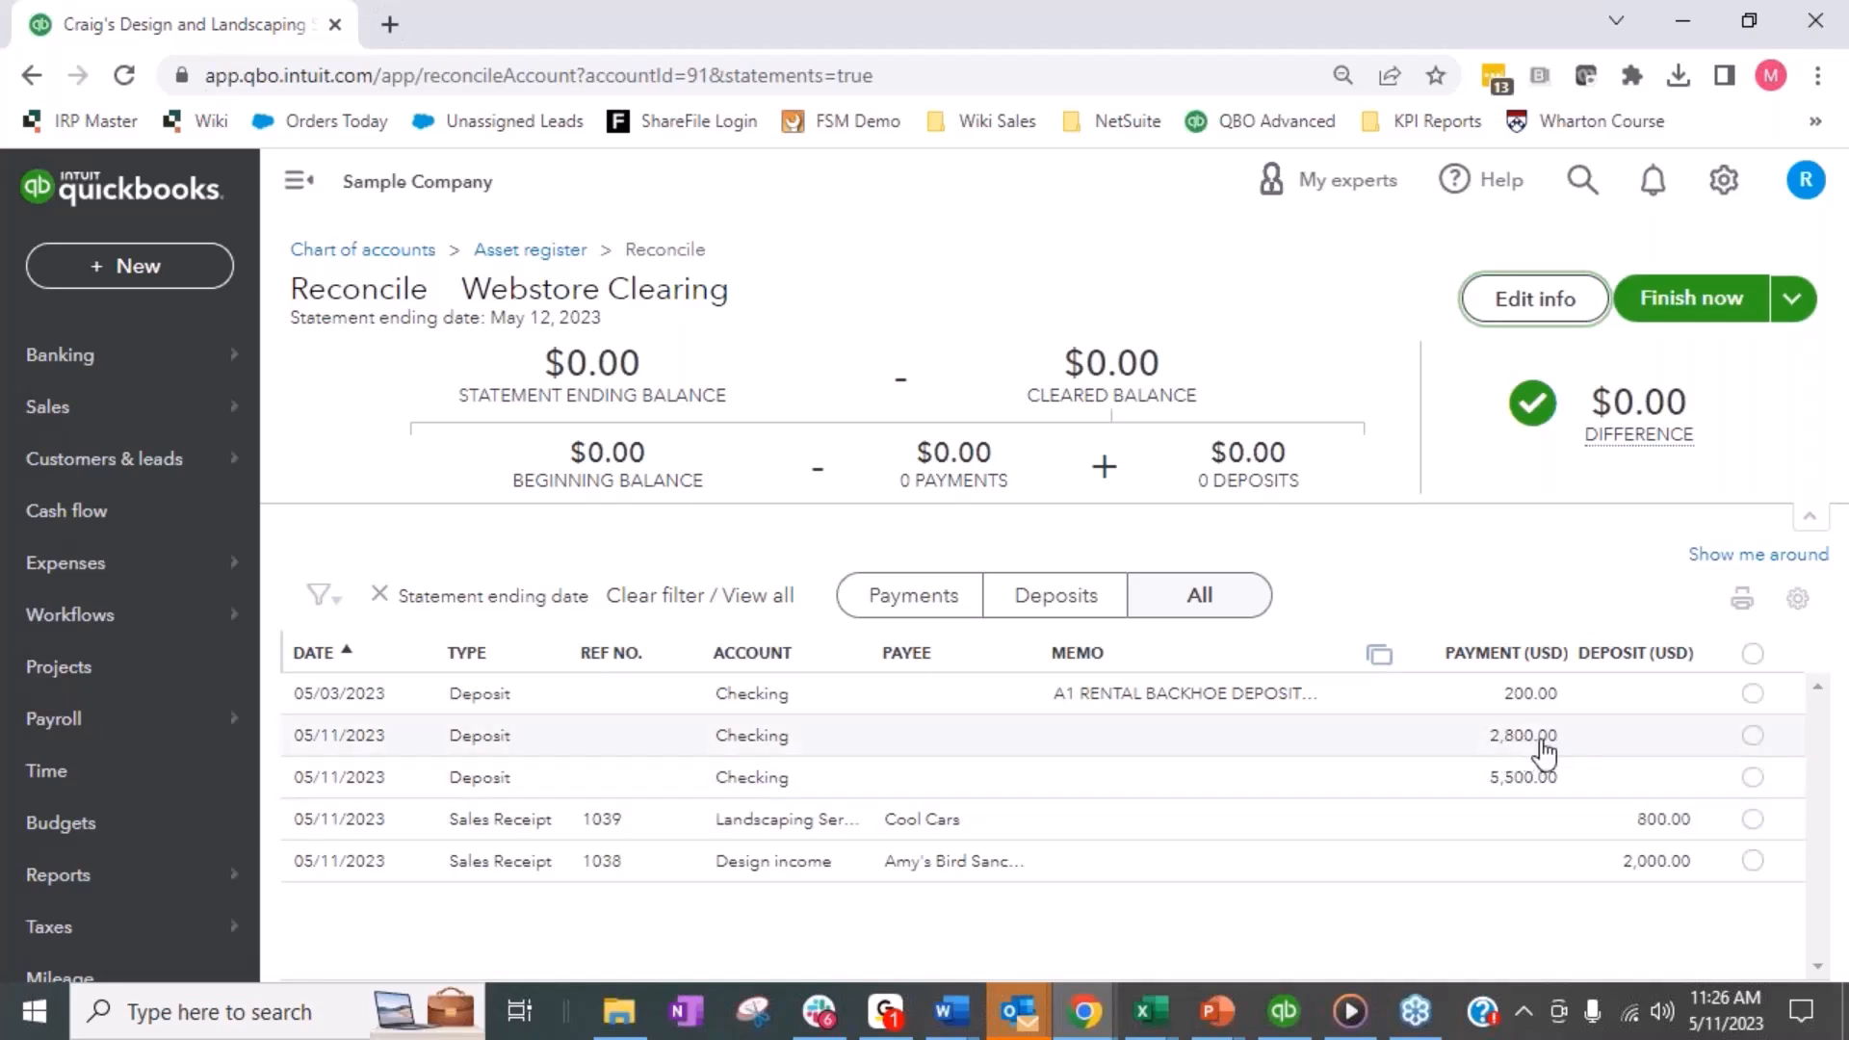
- Mark the 2,800.00 deposit and the 800.00 and 2,000.00 sales receipts as cleared, and finish the reconciliation
{"action": "left_click", "coordinate": [1753, 735]}
{"action": "left_click", "coordinate": [1753, 818]}
{"action": "left_click", "coordinate": [1753, 860]}
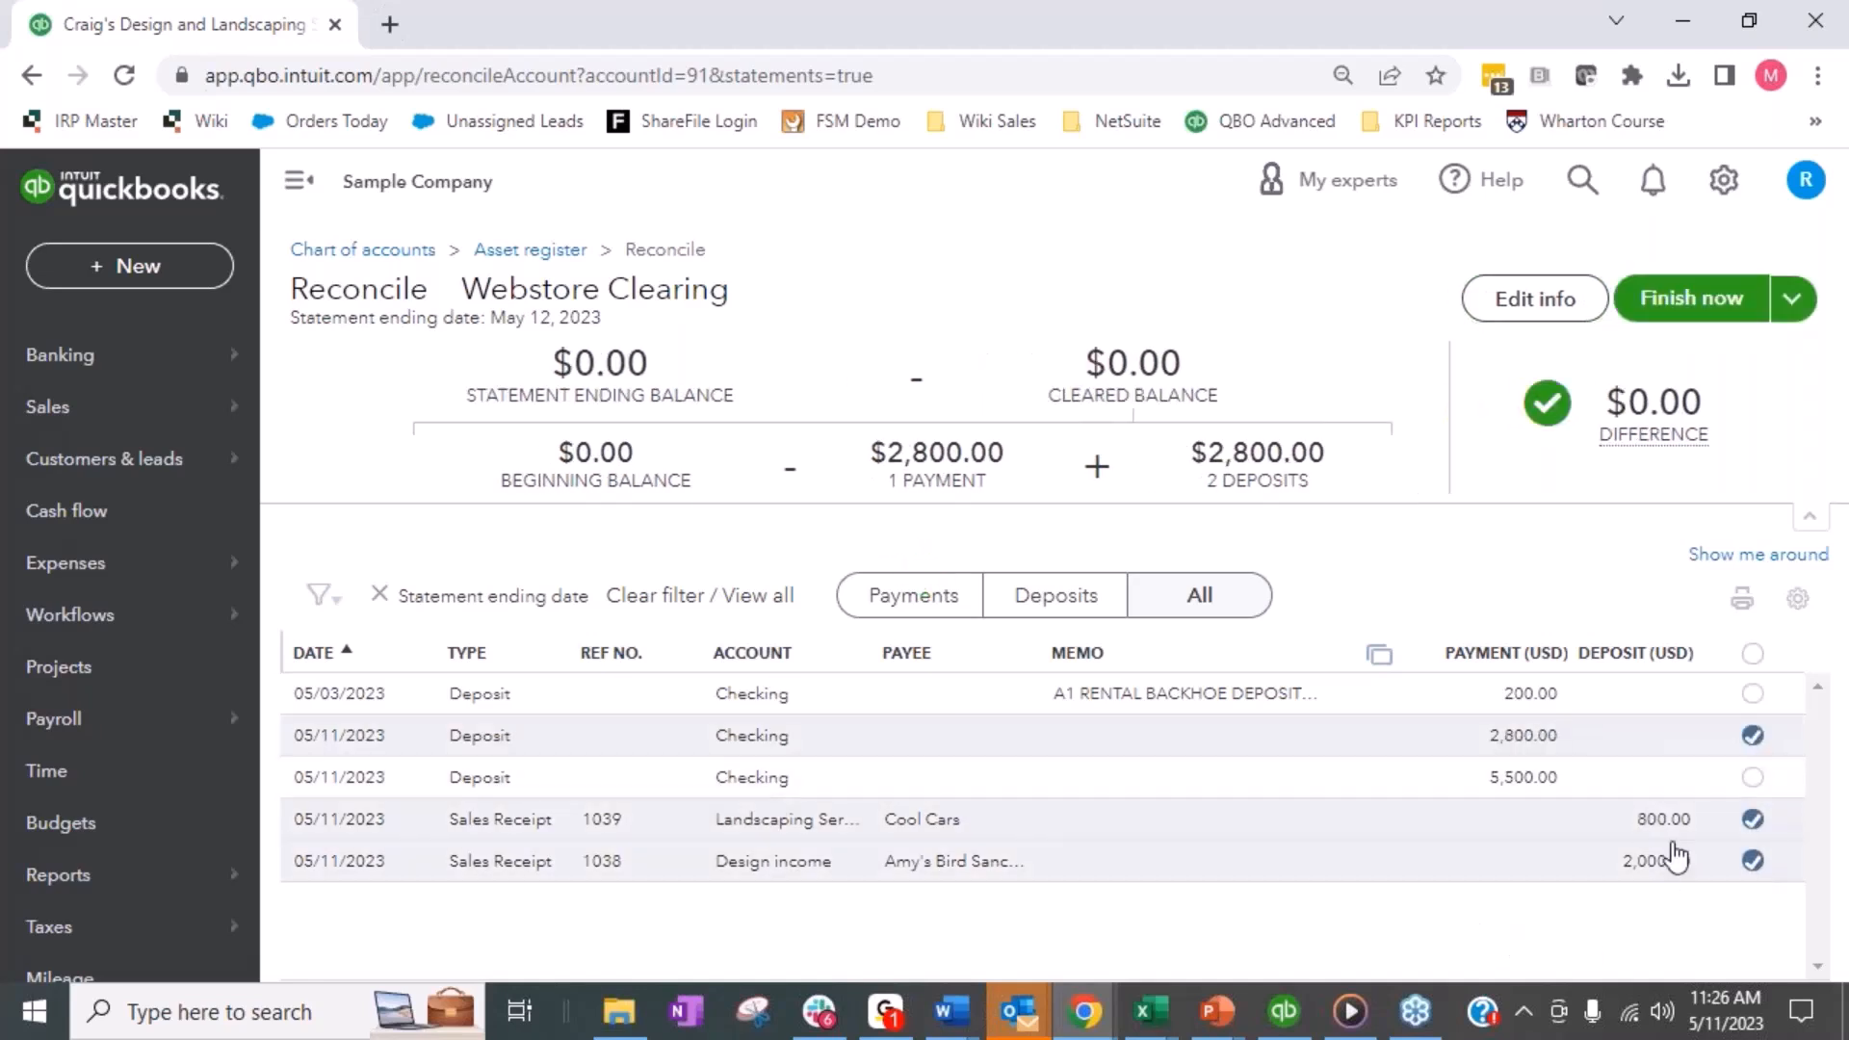
{"action": "mouse_move", "coordinate": [1666, 402]}
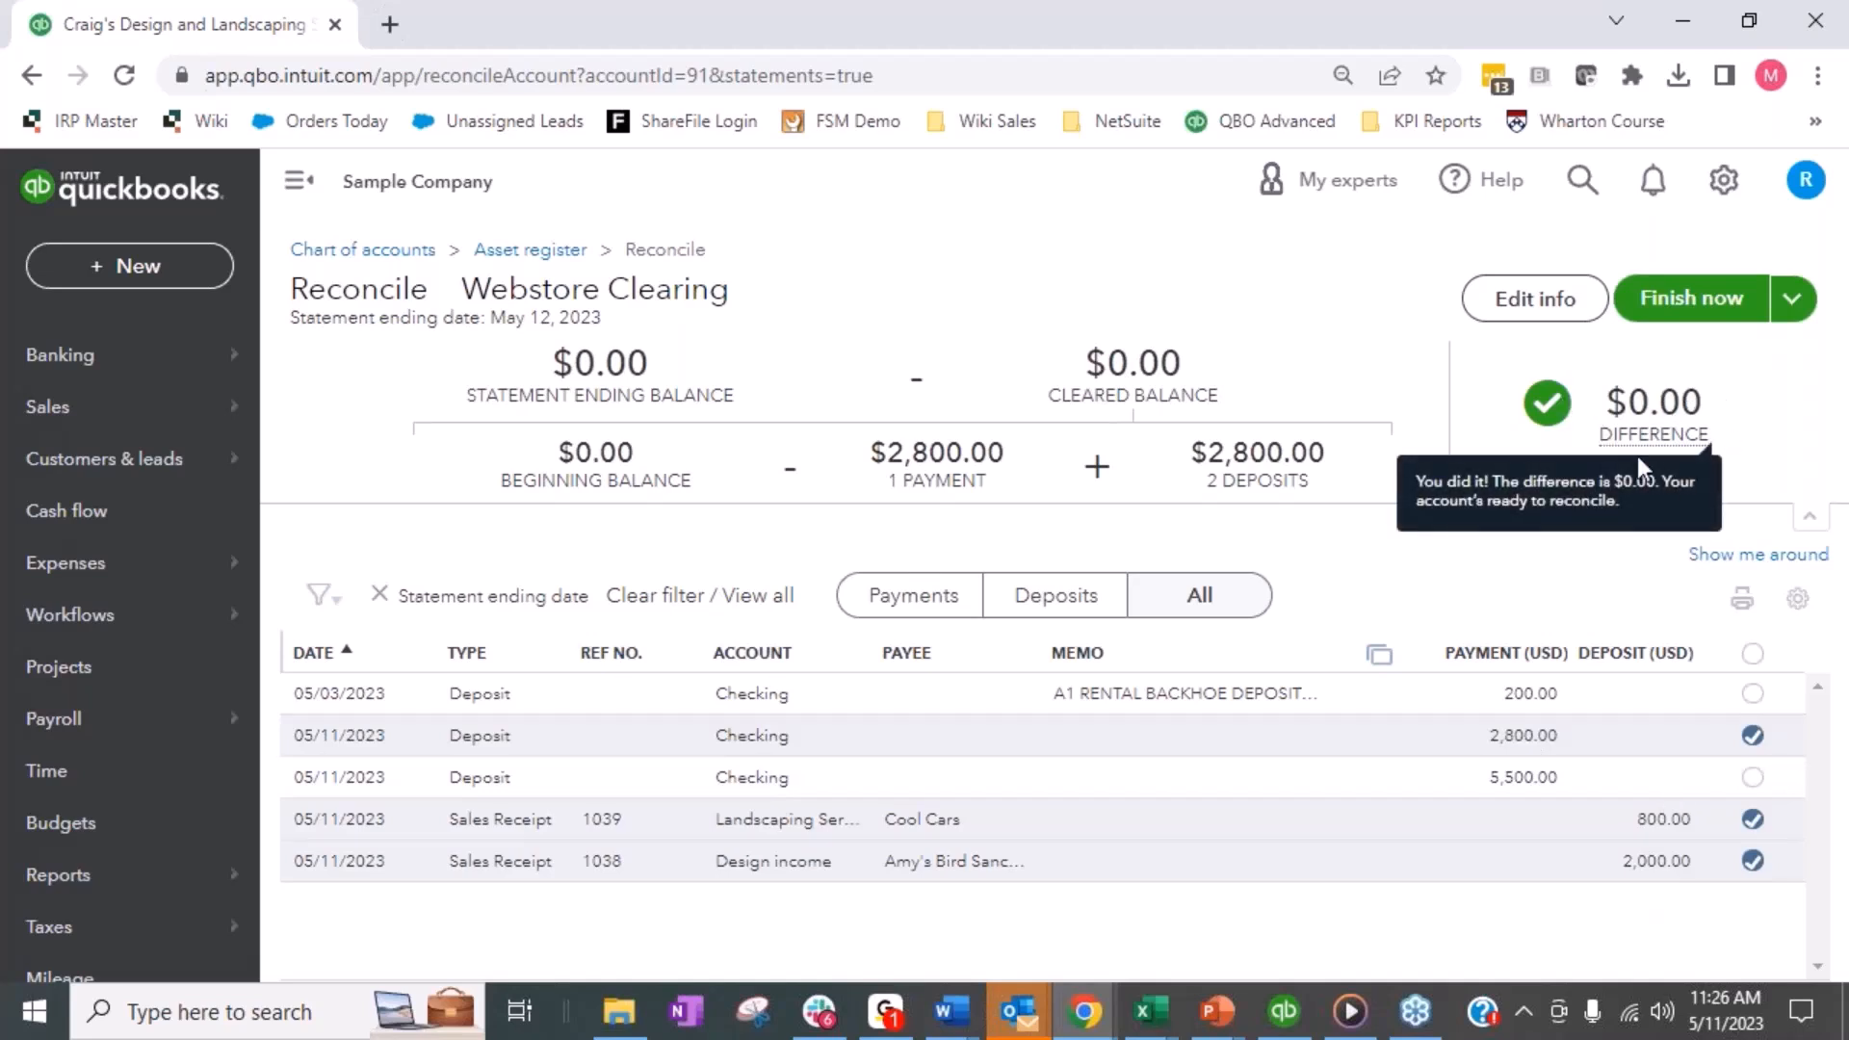
{"action": "left_click", "coordinate": [1700, 300]}
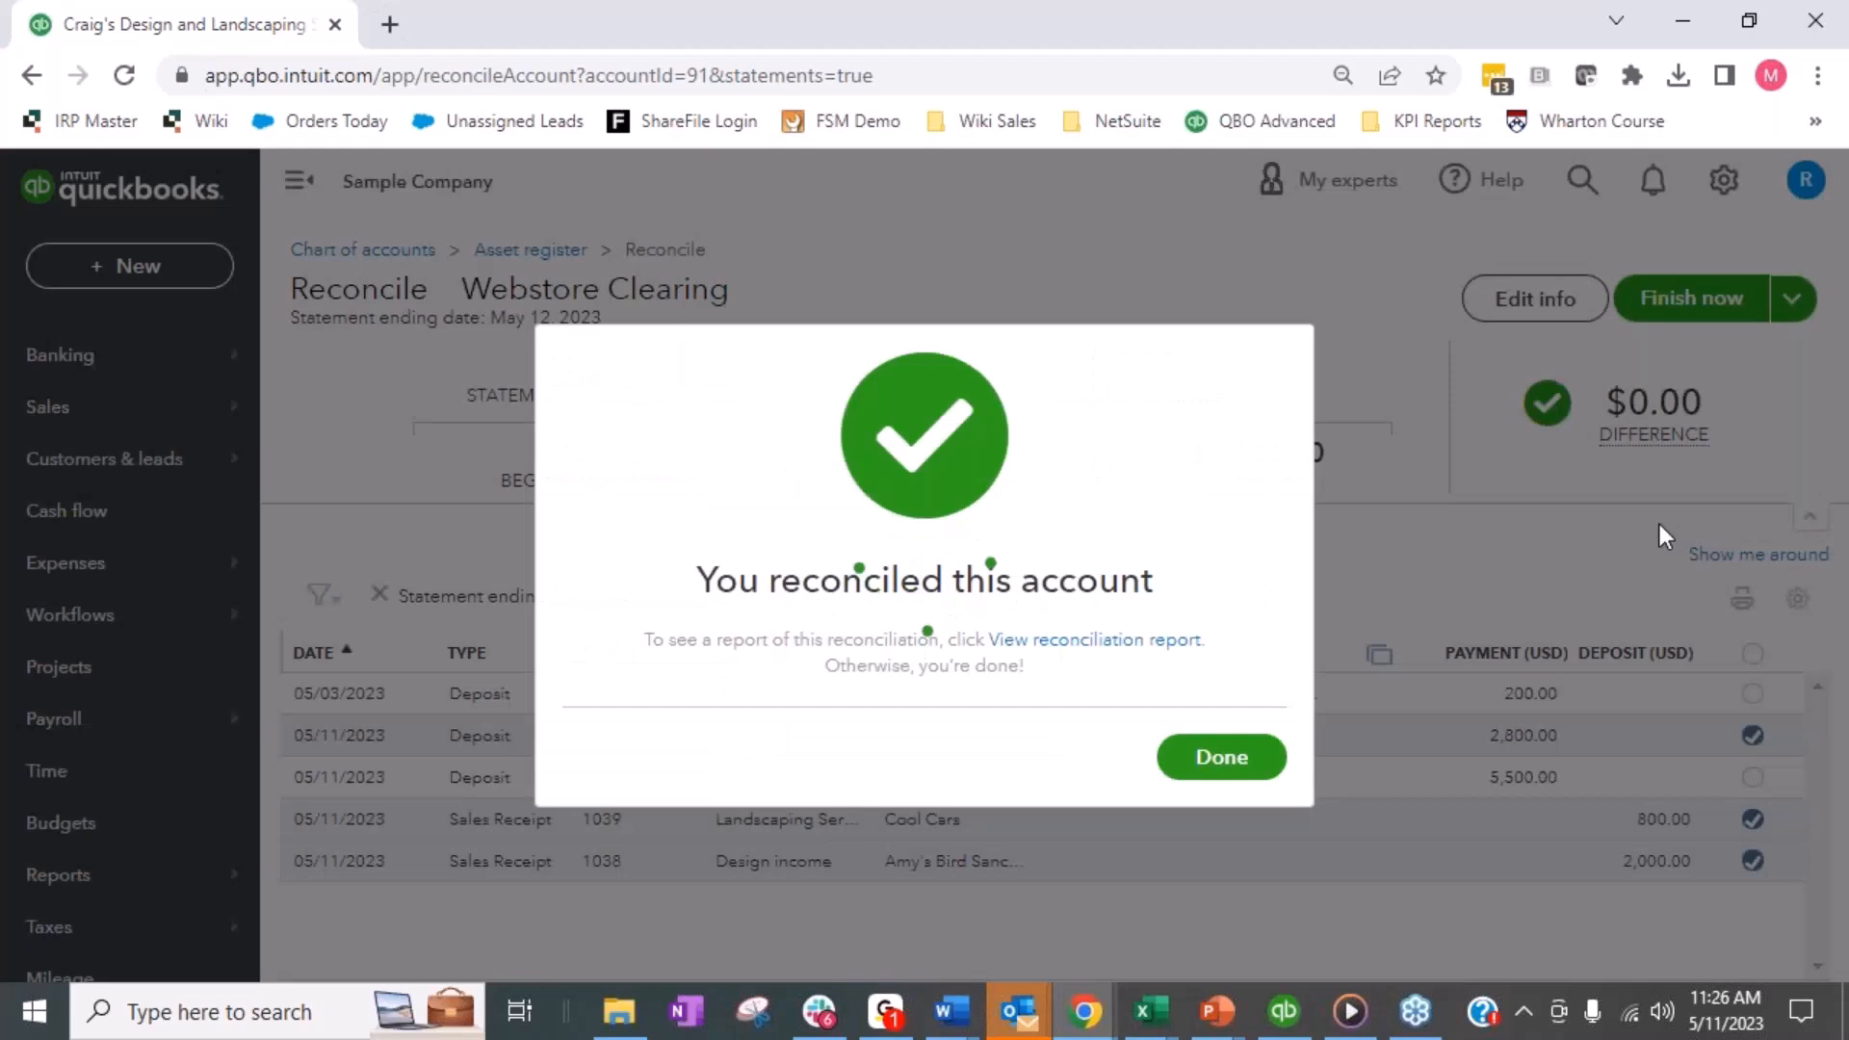
{"action": "left_click", "coordinate": [1189, 757]}
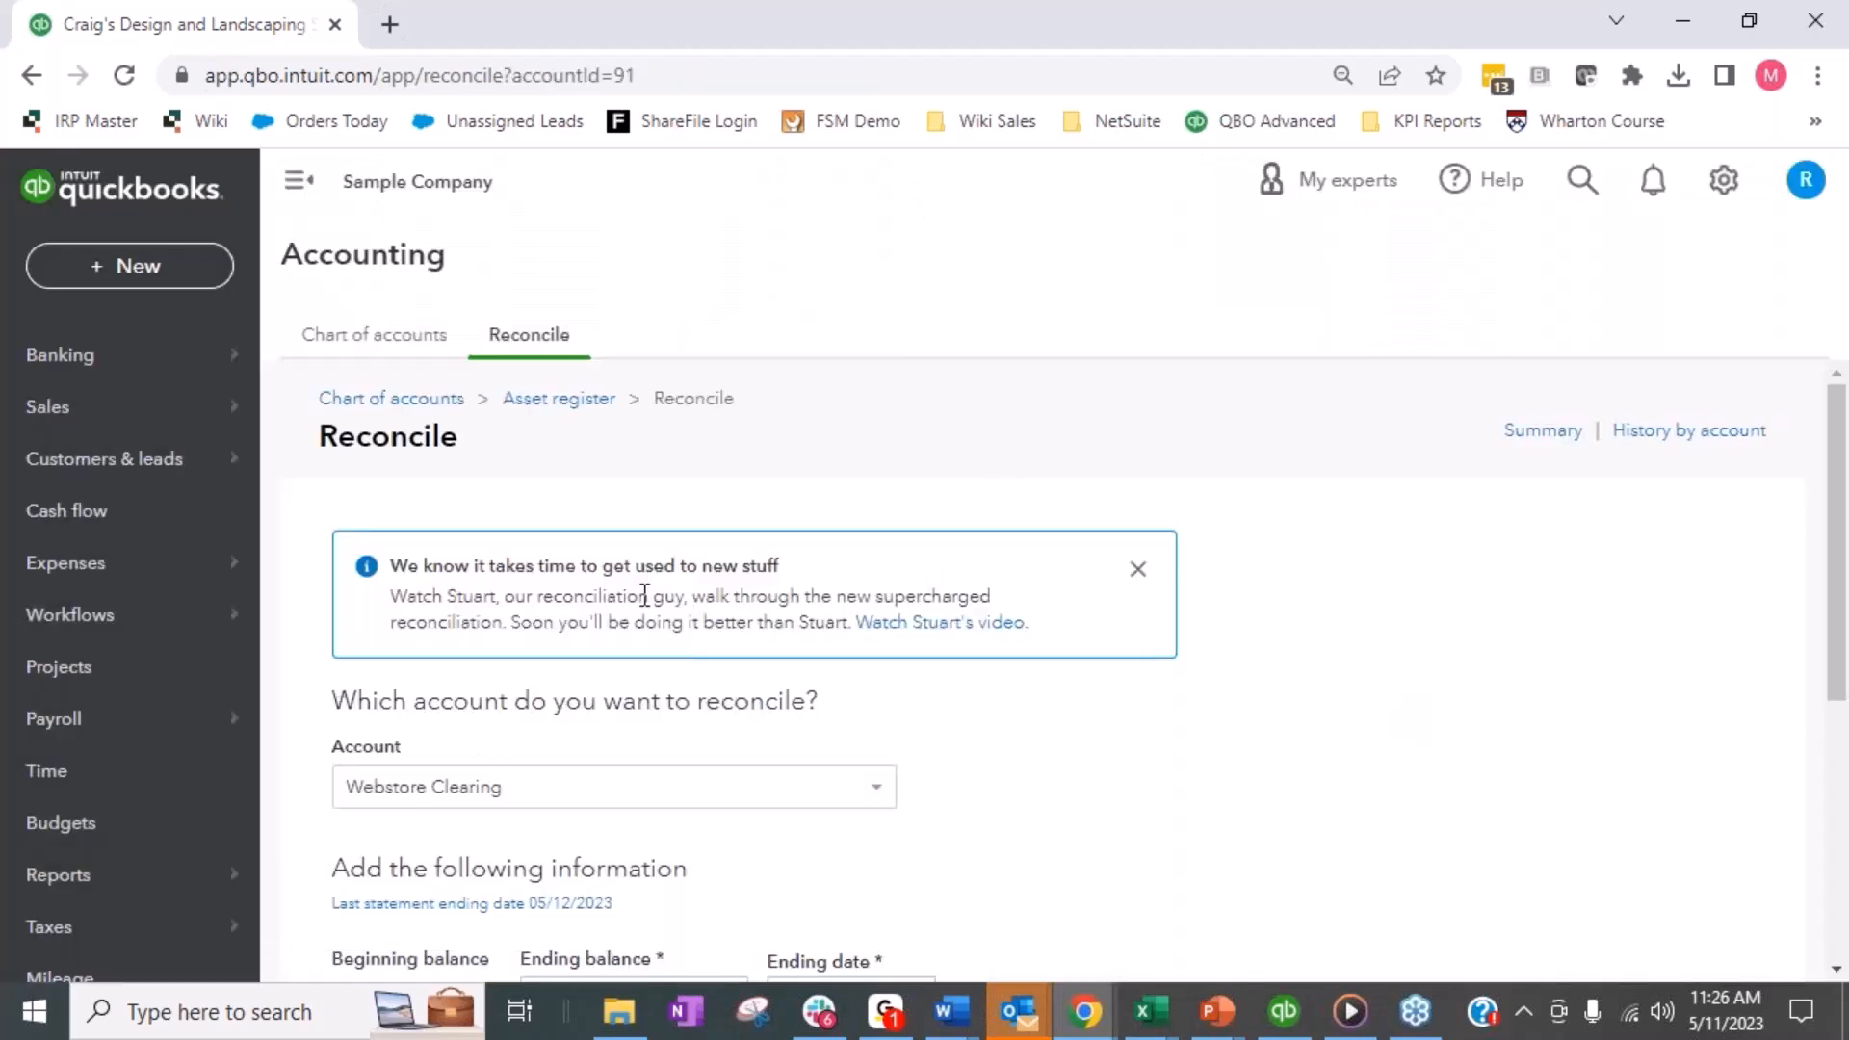
- Open the saved Webstore Clearing report from the custom reports
{"action": "left_click", "coordinate": [166, 896]}
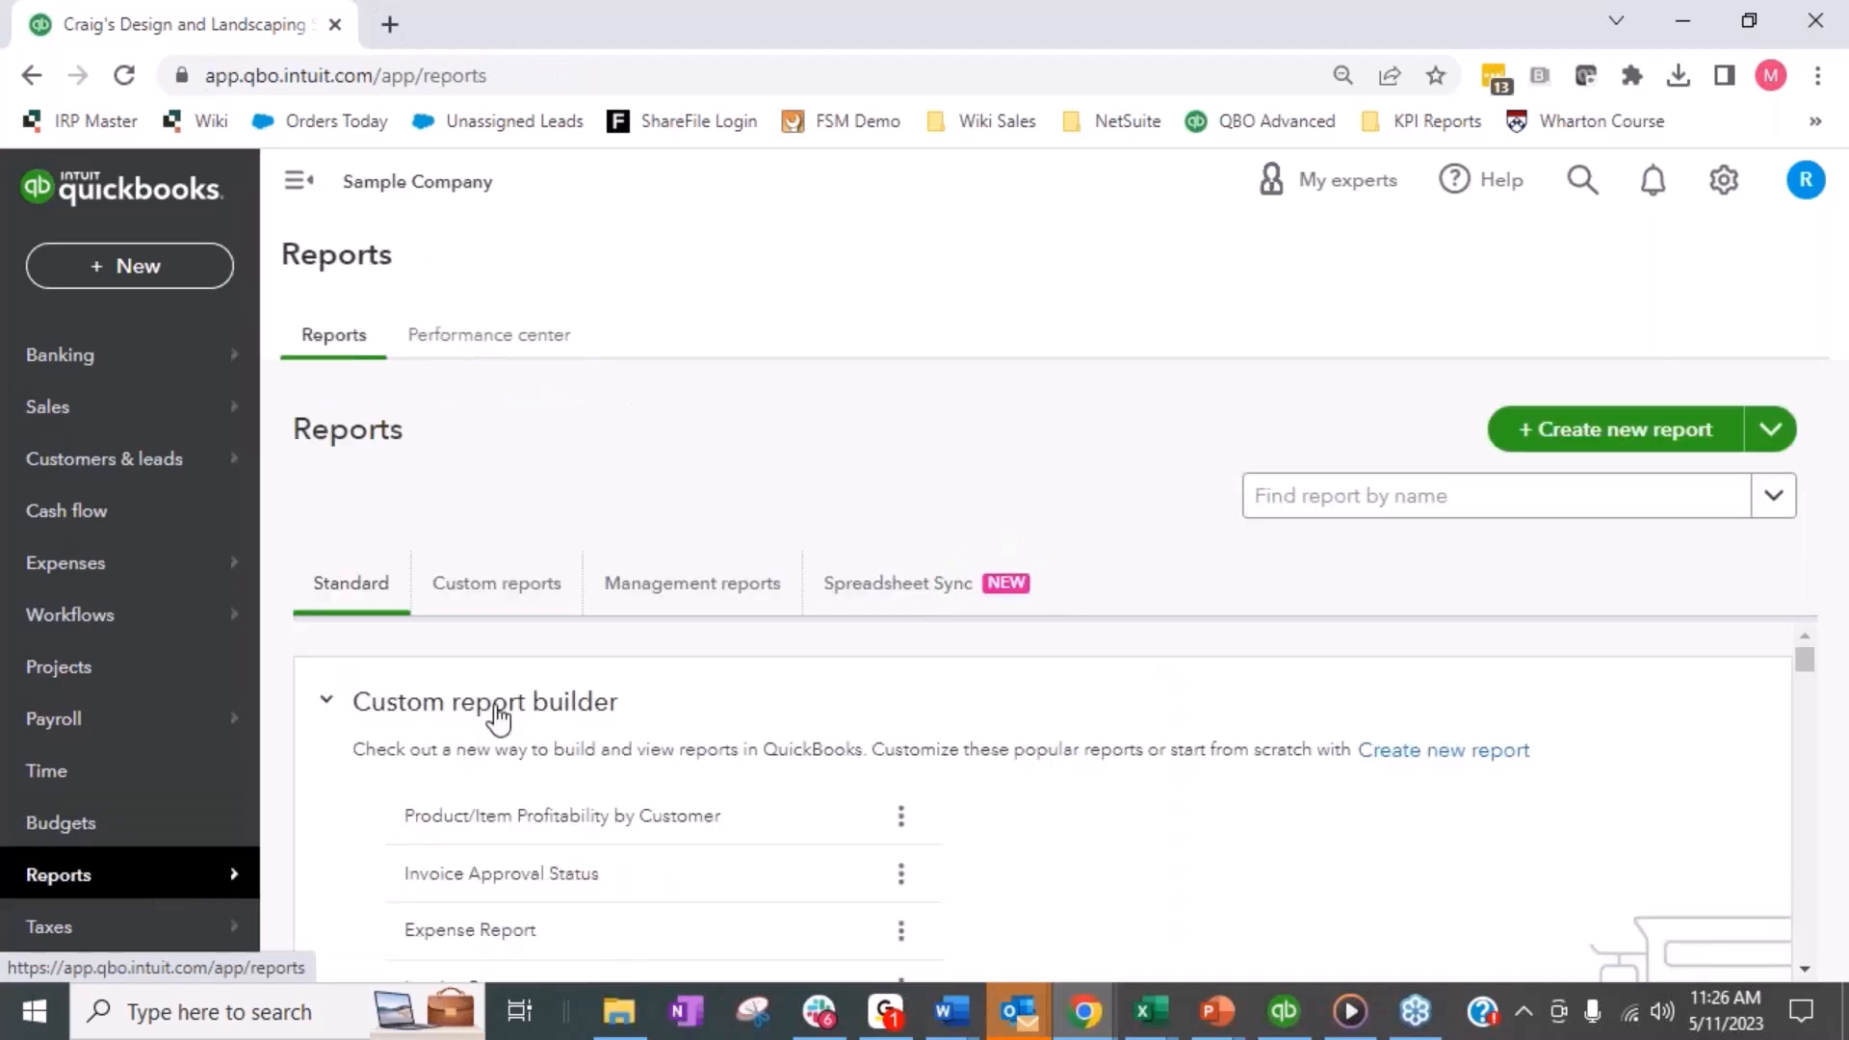
{"action": "left_click", "coordinate": [504, 592]}
{"action": "left_click", "coordinate": [386, 760]}
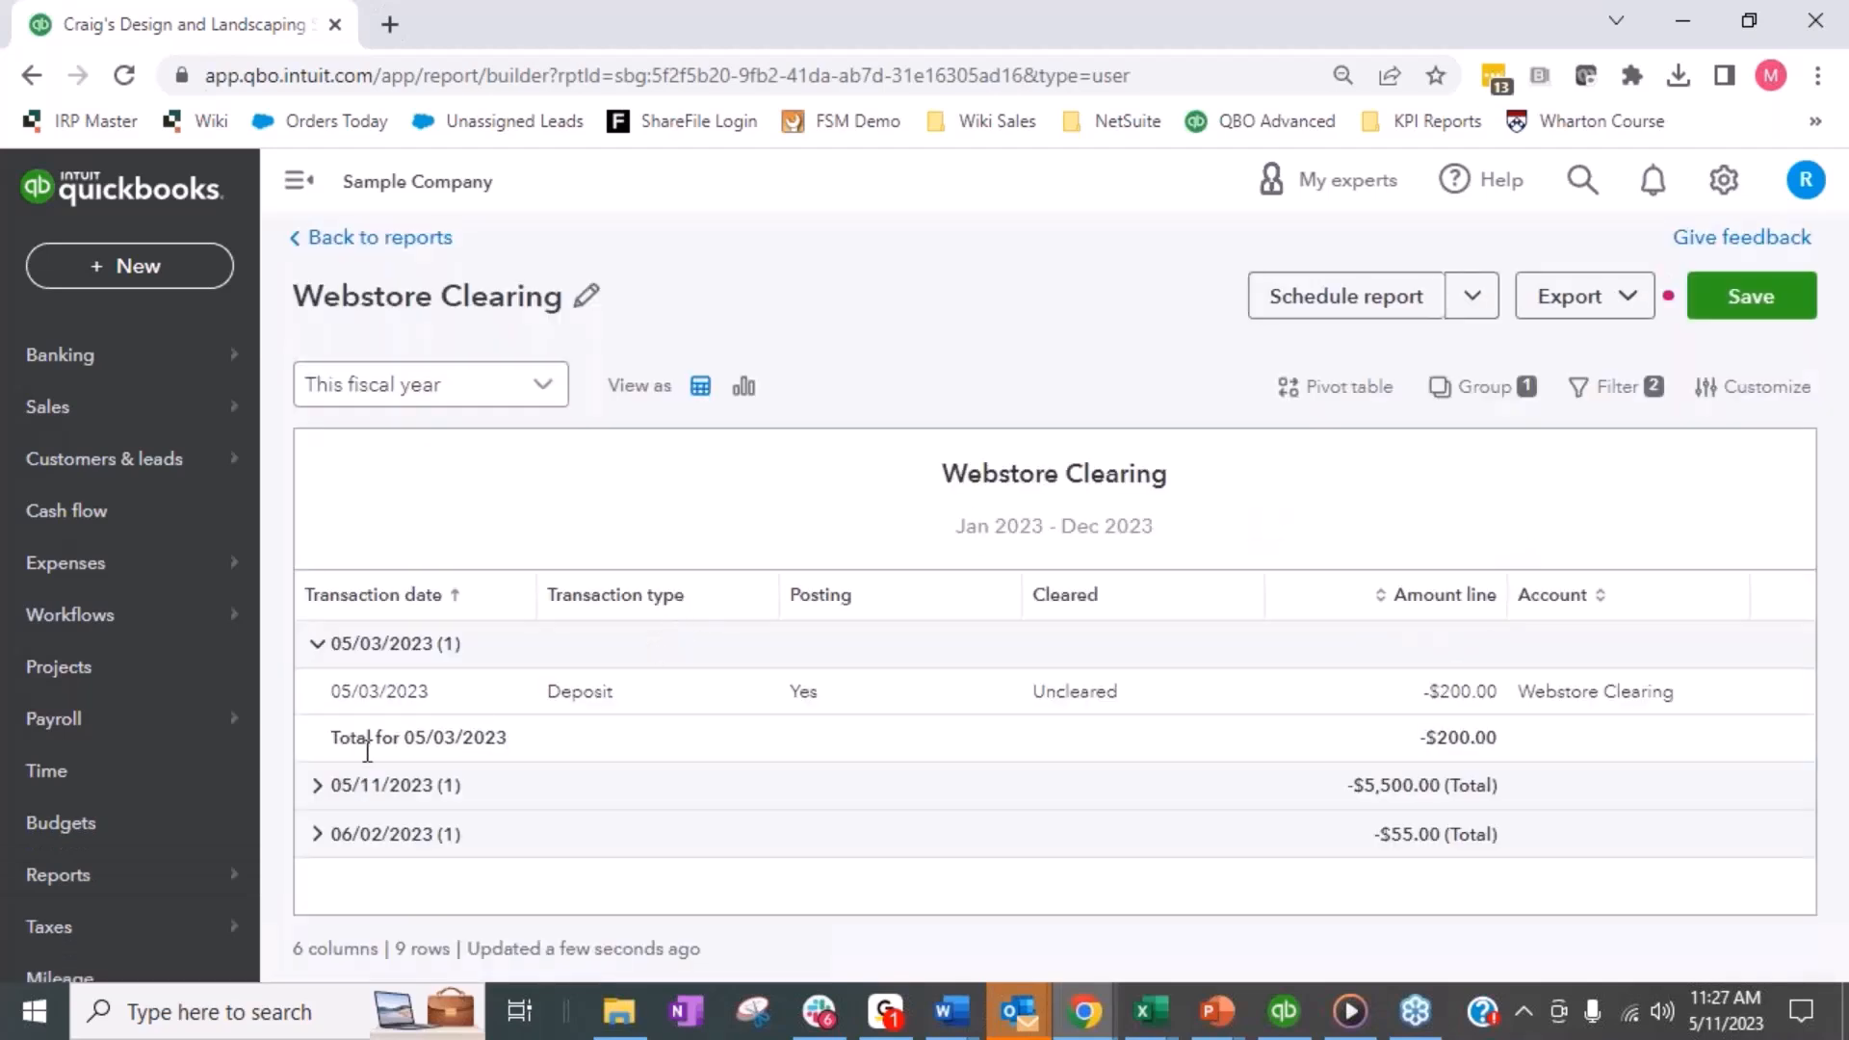
- Expand the 05/11/2023 and 06/02/2023 groups and examine which transactions are still uncleared after the reconciliation
{"action": "left_click", "coordinate": [317, 785]}
{"action": "scroll", "coordinate": [506, 644], "scroll_direction": "down", "scroll_amount": 2}
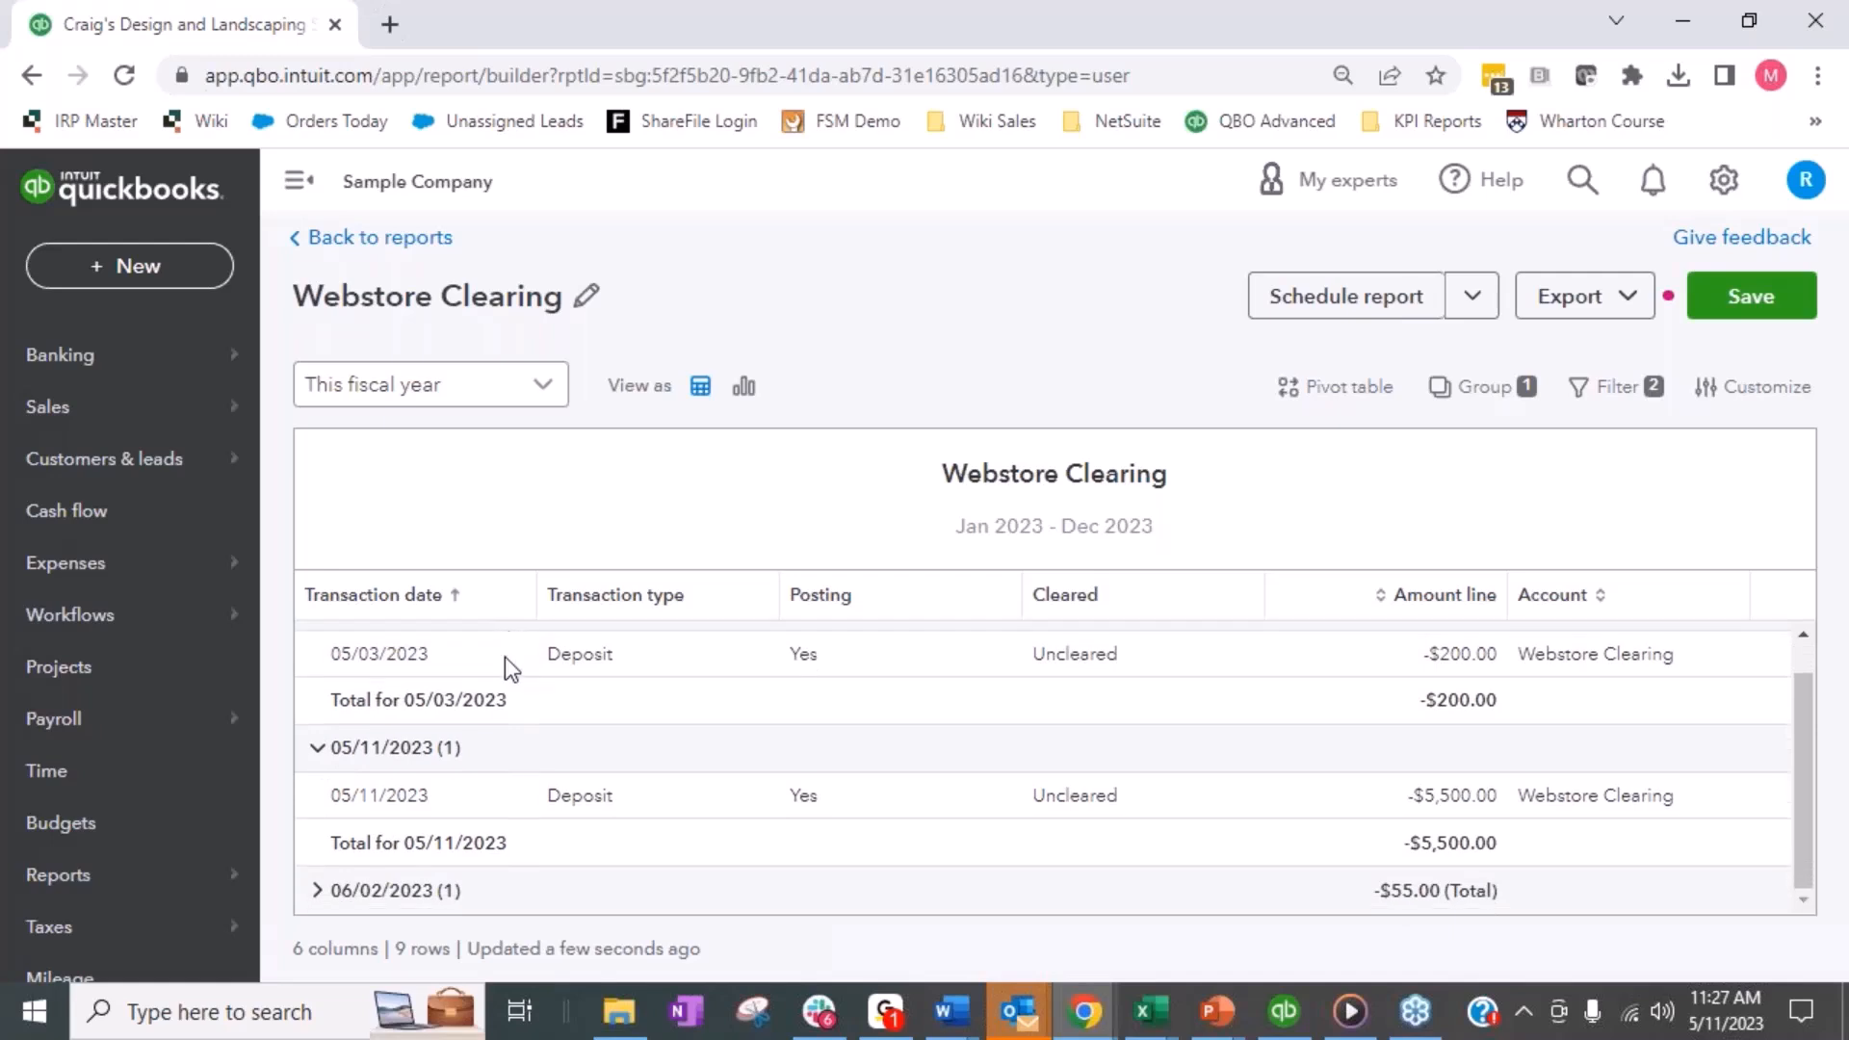
{"action": "left_click", "coordinate": [317, 890]}
{"action": "scroll", "coordinate": [603, 635], "scroll_direction": "down", "scroll_amount": 1}
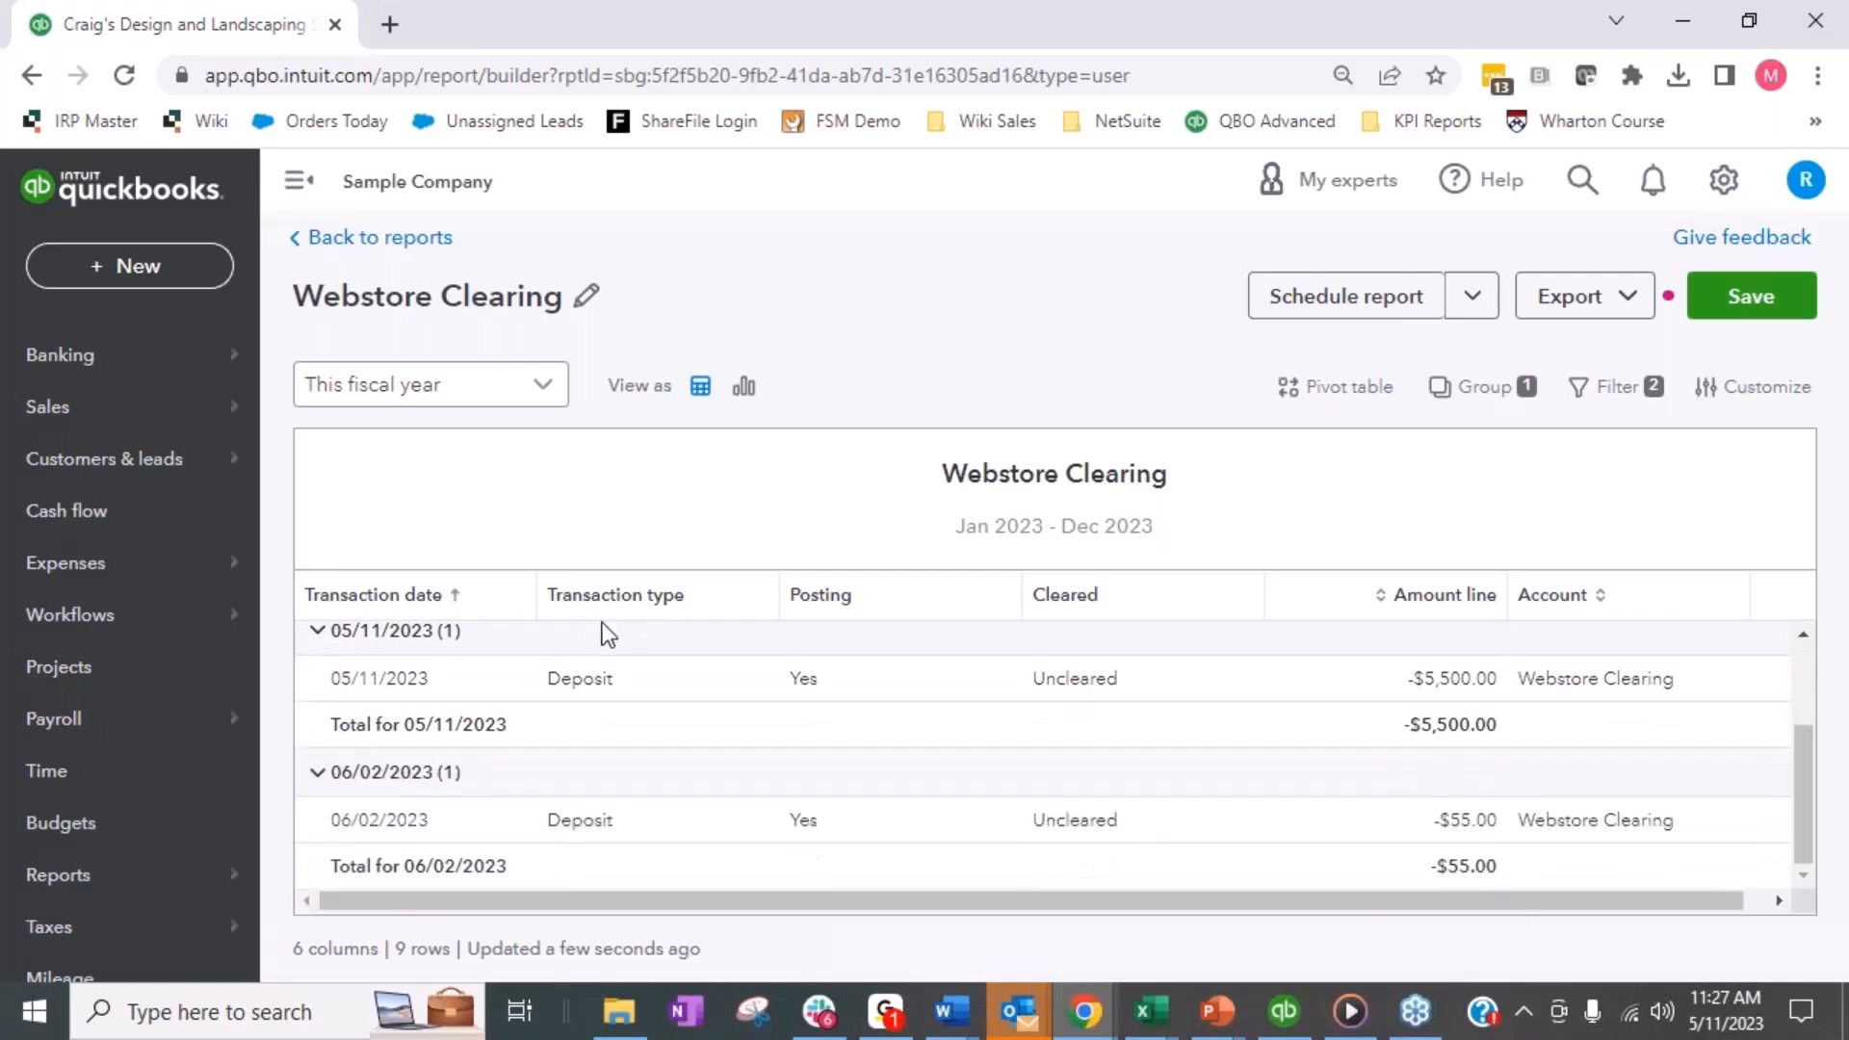
{"action": "scroll", "coordinate": [1273, 818], "scroll_direction": "up", "scroll_amount": 2}
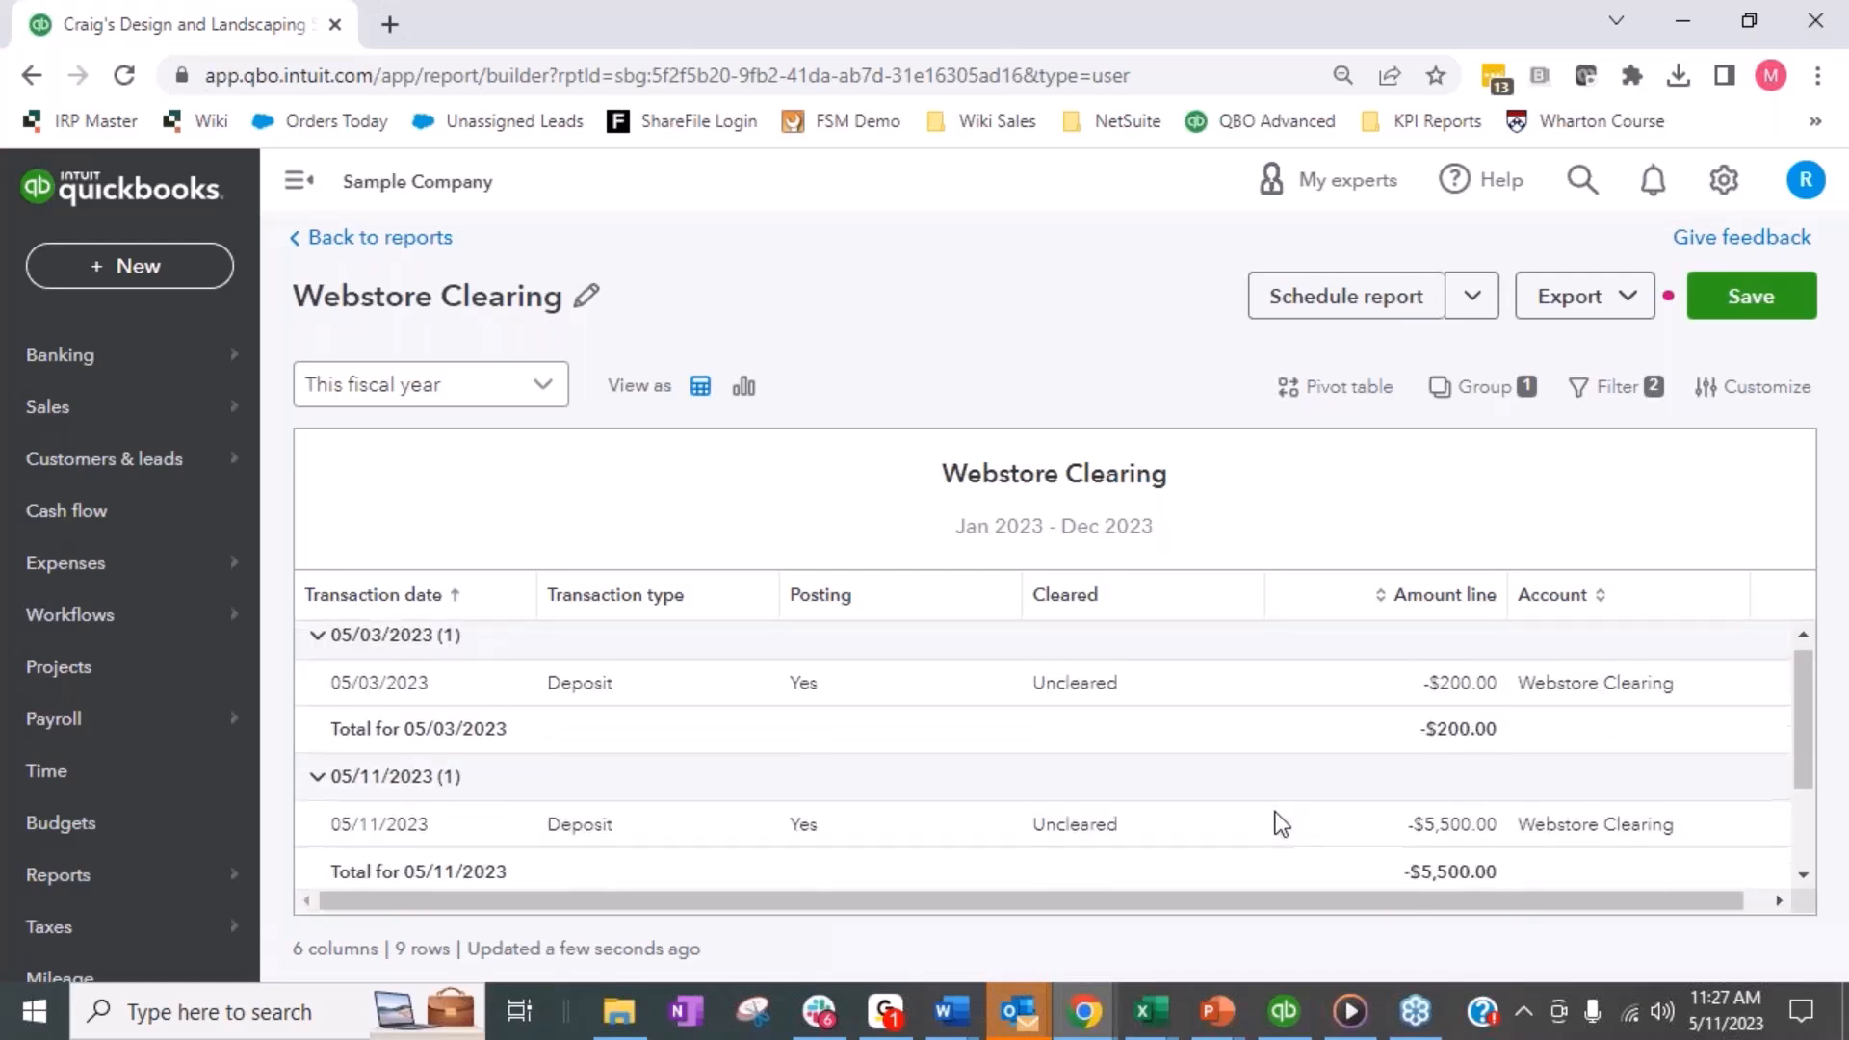
{"action": "scroll", "coordinate": [1273, 812], "scroll_direction": "down", "scroll_amount": 2}
{"action": "scroll", "coordinate": [1274, 812], "scroll_direction": "up", "scroll_amount": 2}
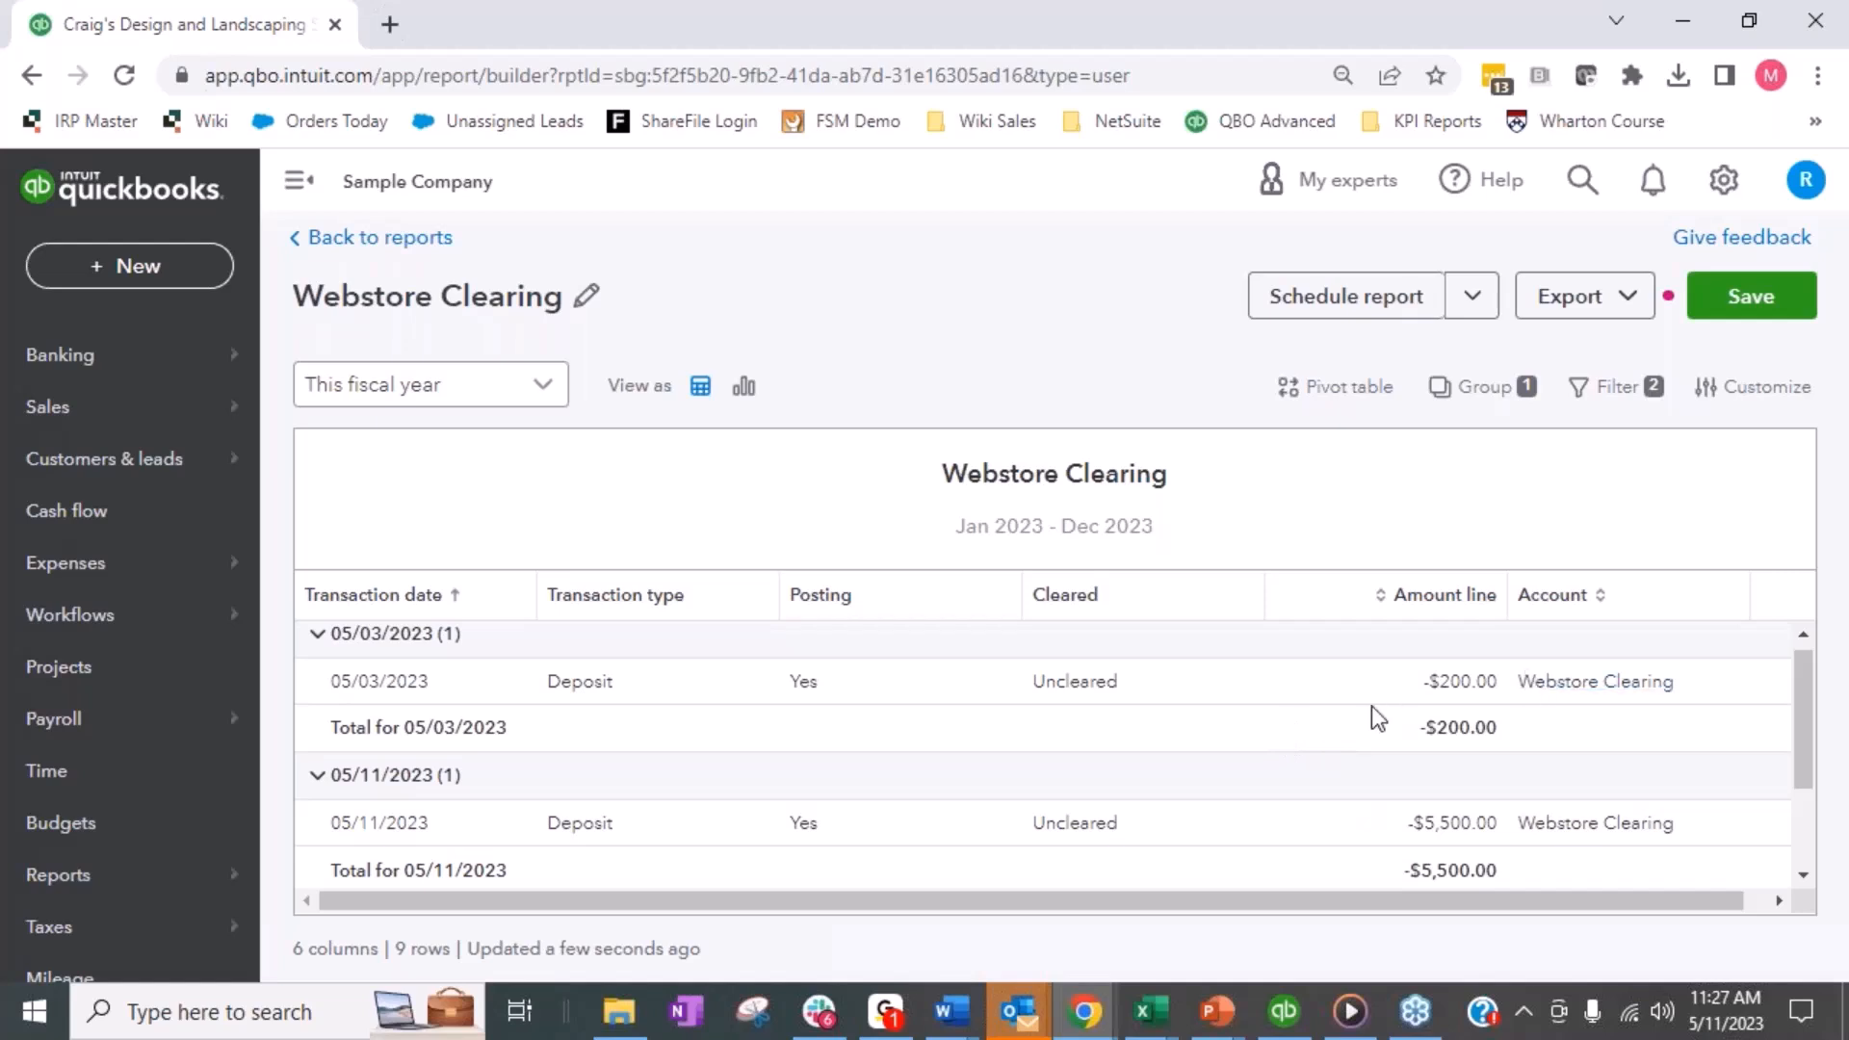
{"action": "scroll", "coordinate": [1498, 840], "scroll_direction": "down", "scroll_amount": 2}
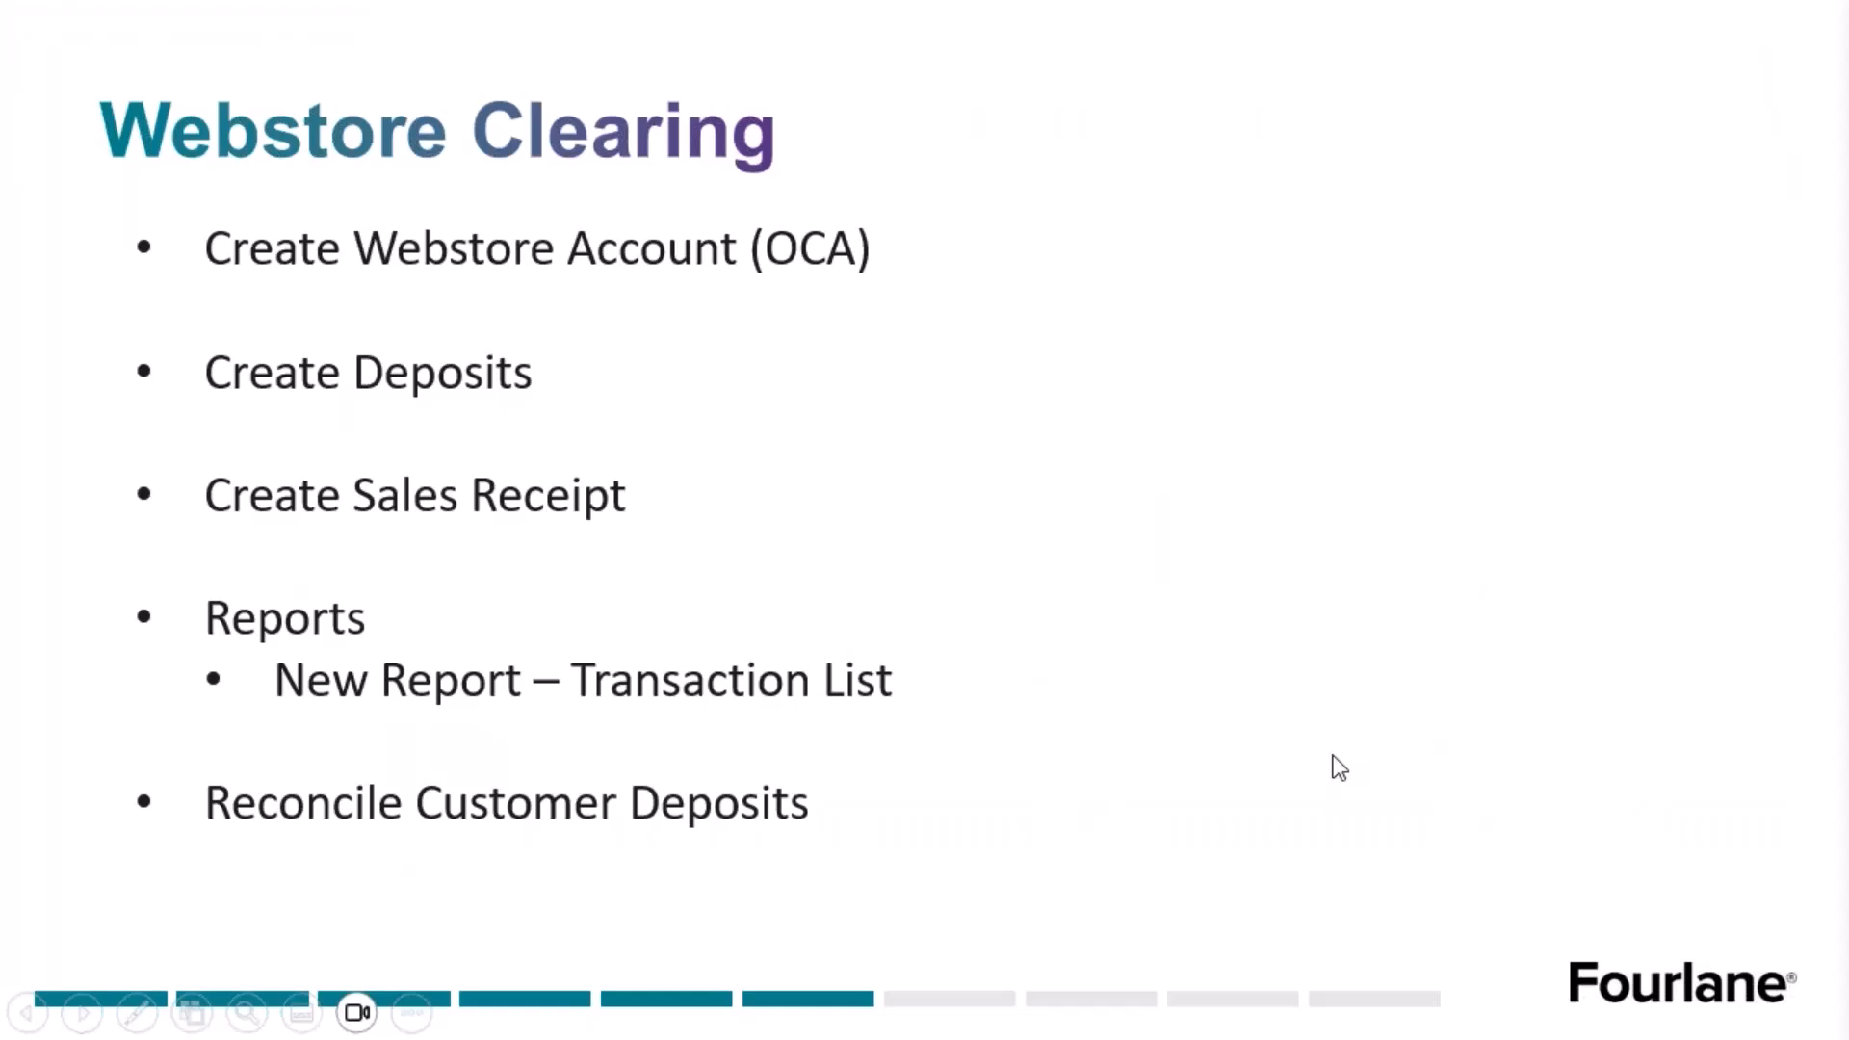
{"action": "key", "text": "Right"}
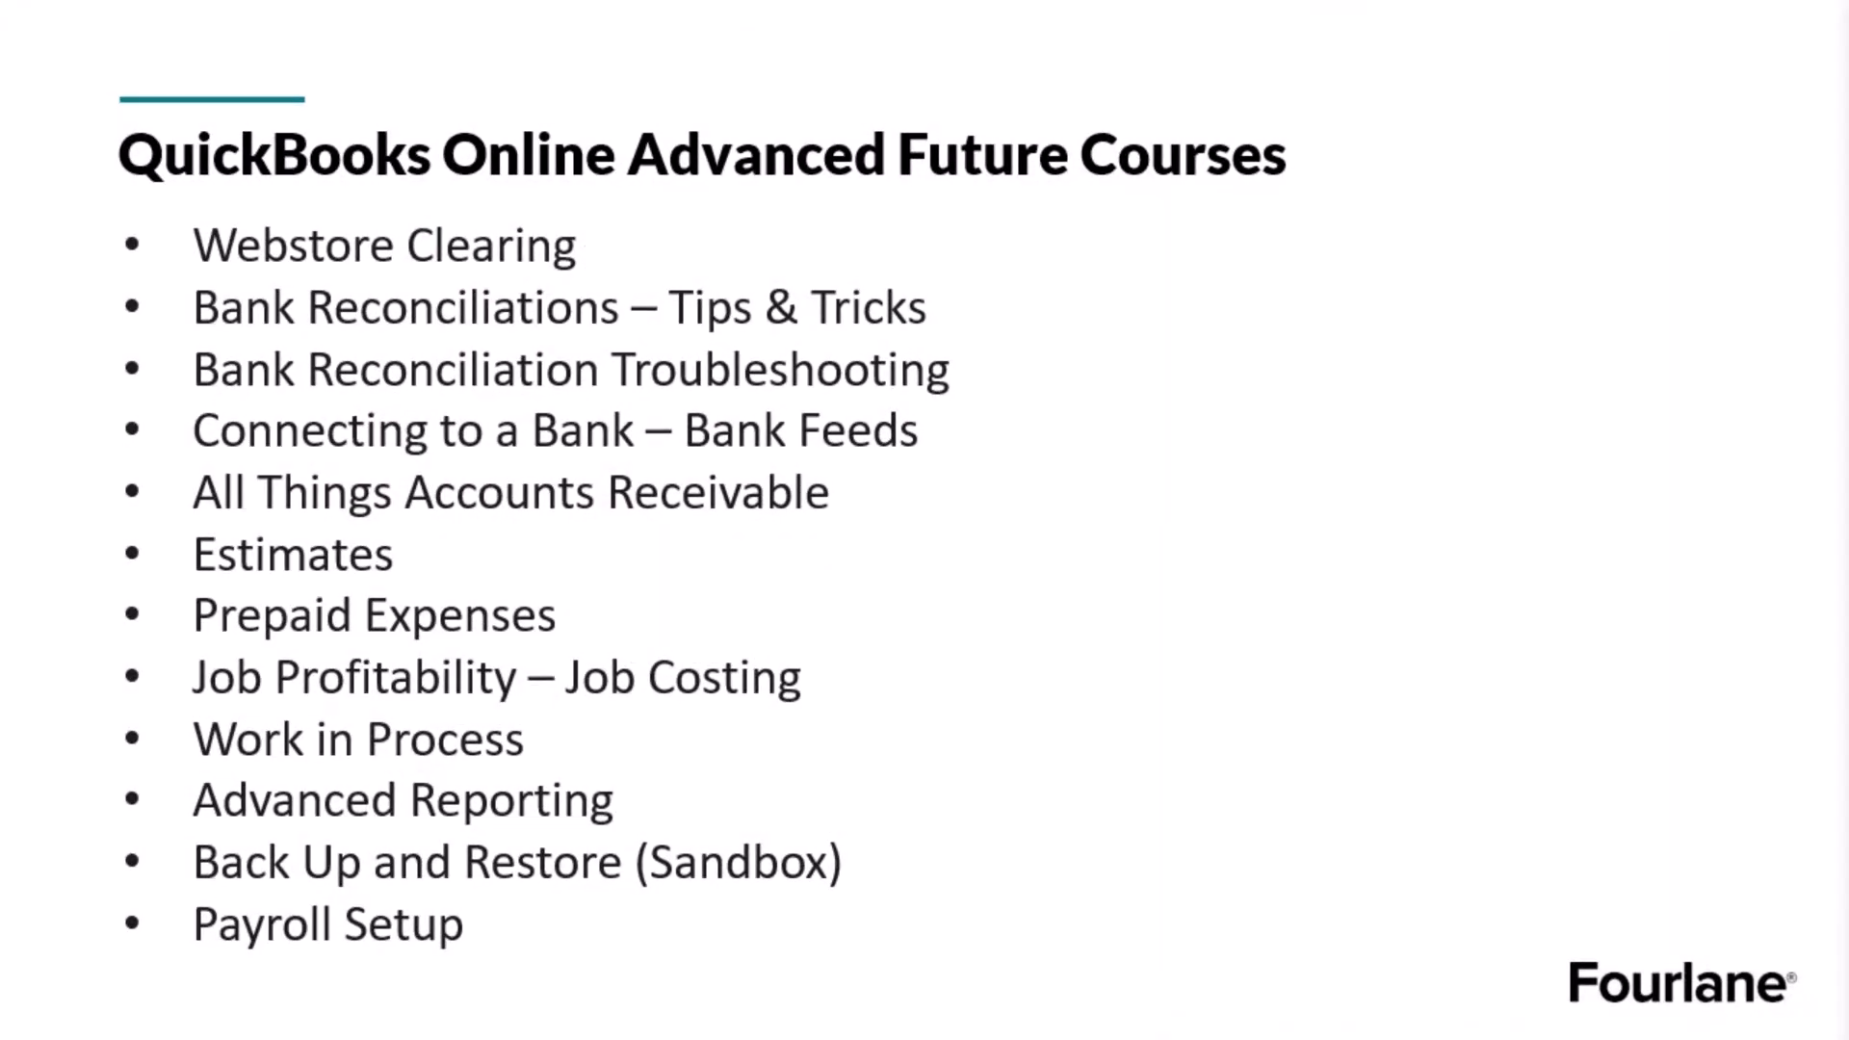